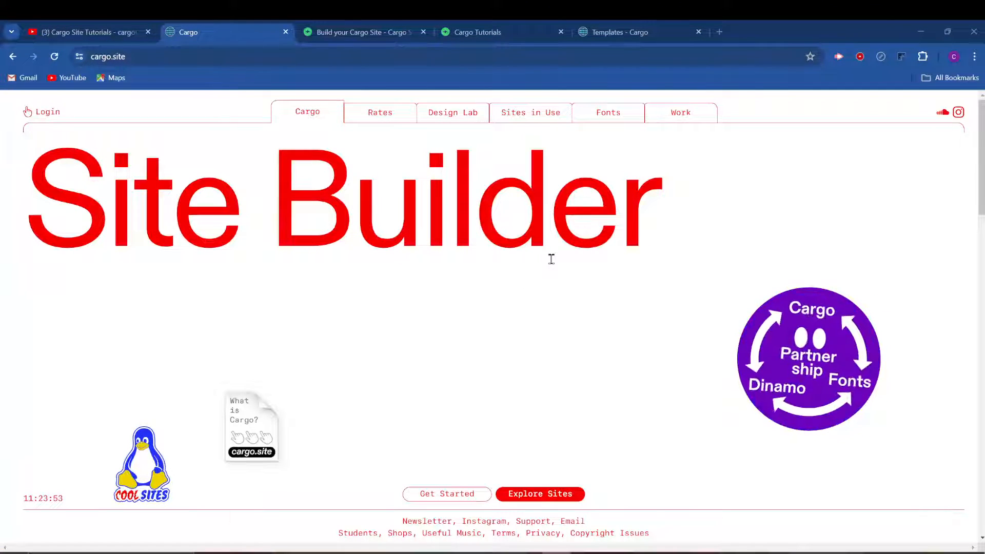
Step: View the Cargo Site Tutorials YouTube channel's home page and return to the Cargo home page
click(107, 23)
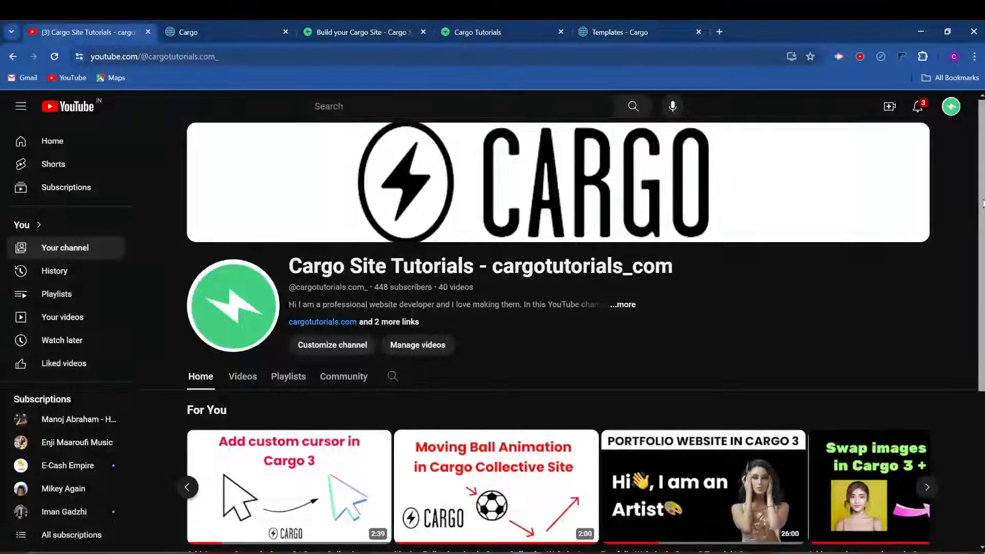
scroll(962, 258, down, 1)
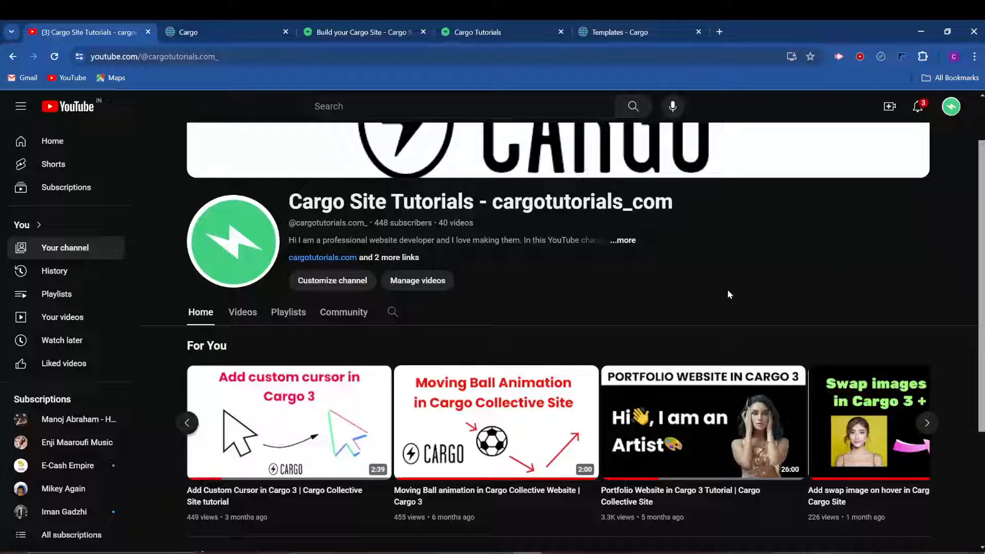
click(242, 25)
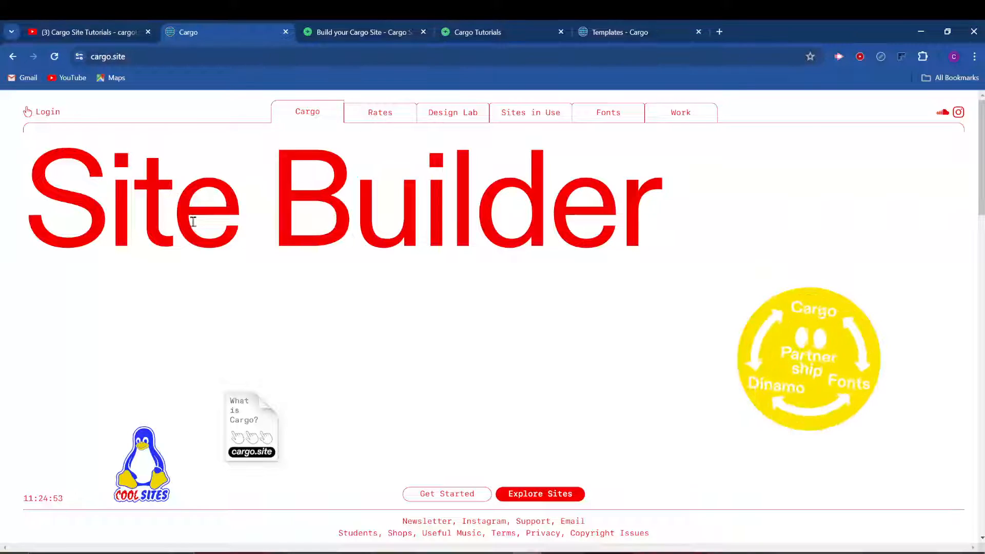
Step: Review the latest blog posts on the open cargotutorials.com page and close that page
click(375, 34)
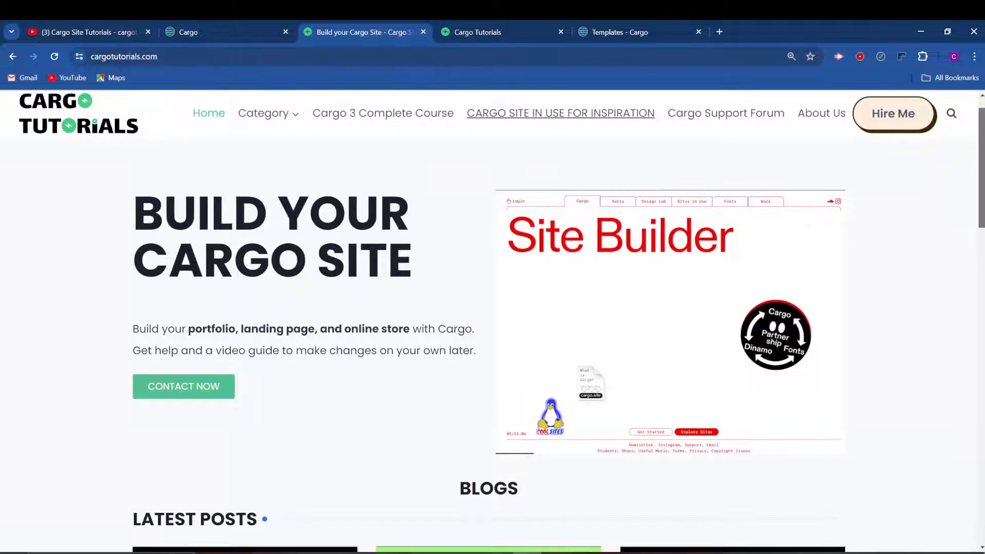
scroll(493, 318, down, 3)
scroll(501, 265, down, 3)
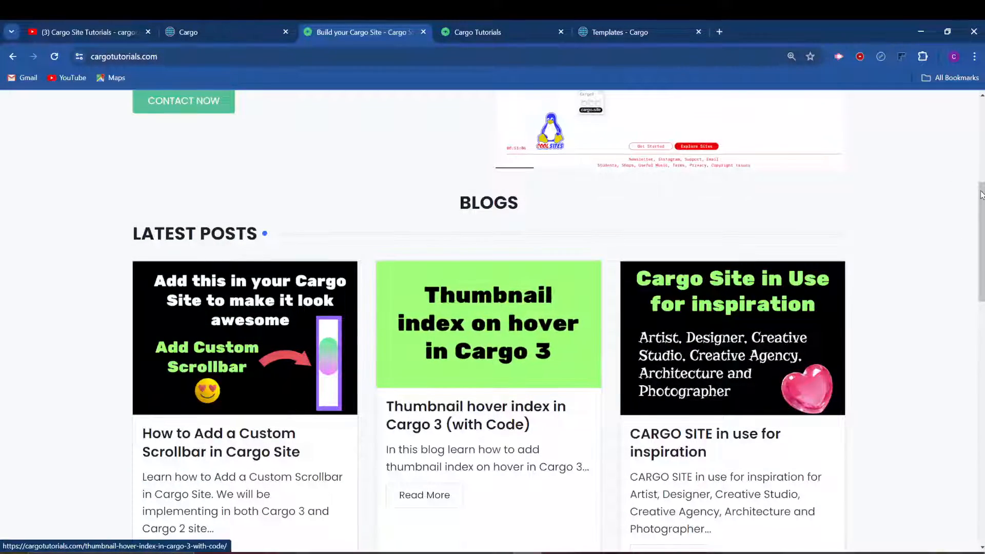
scroll(983, 235, down, 3)
drag(983, 234, 983, 245)
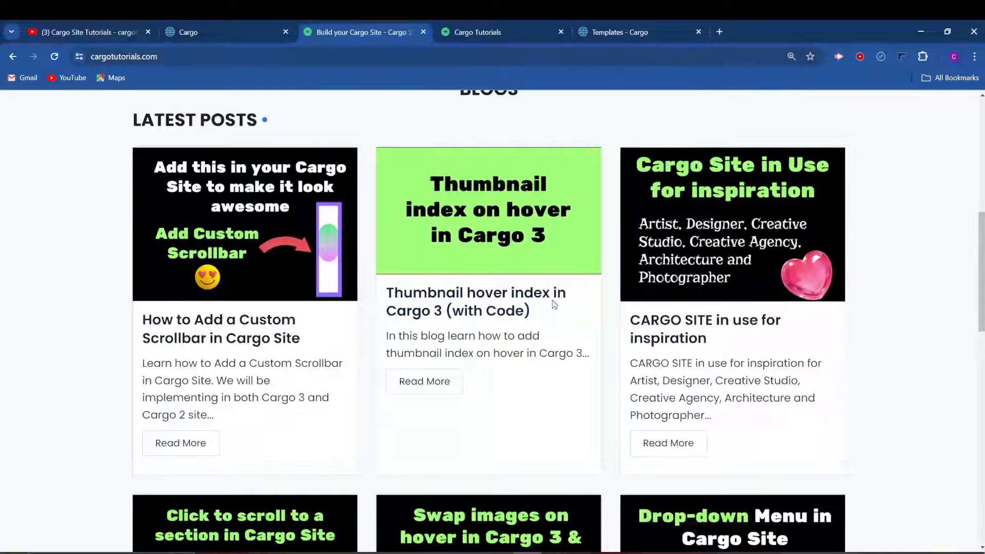
drag(981, 280, 981, 470)
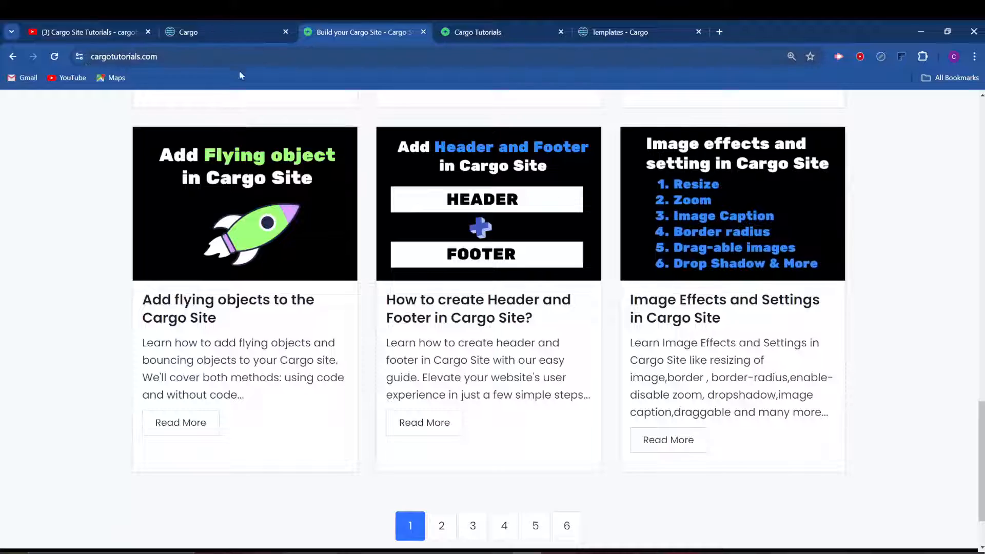
scroll(493, 318, up, 8)
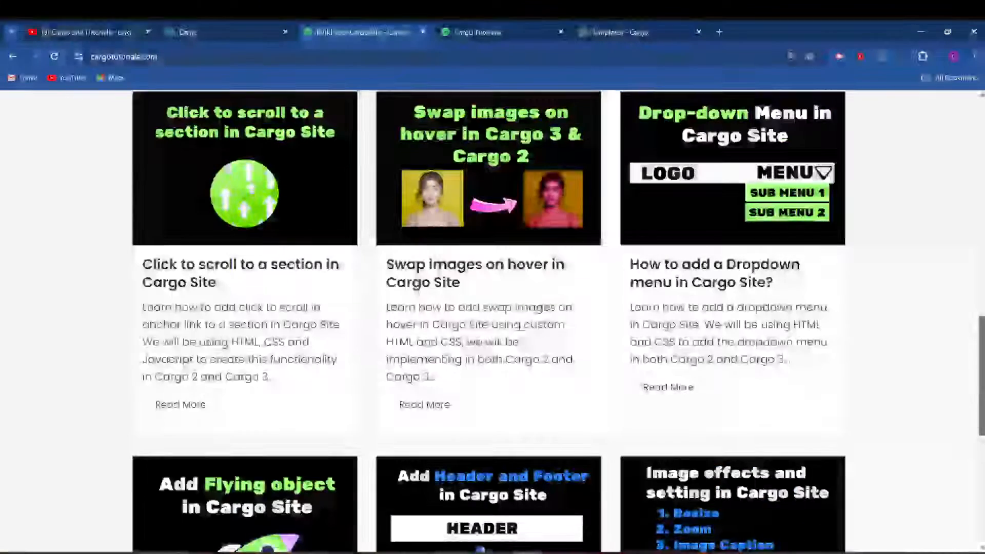
scroll(493, 318, up, 1)
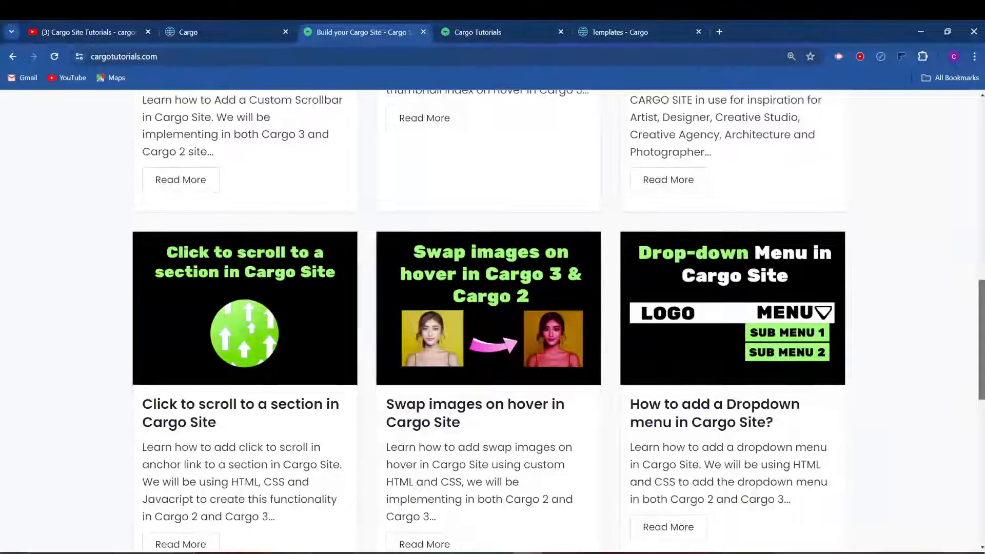
scroll(493, 318, up, 7)
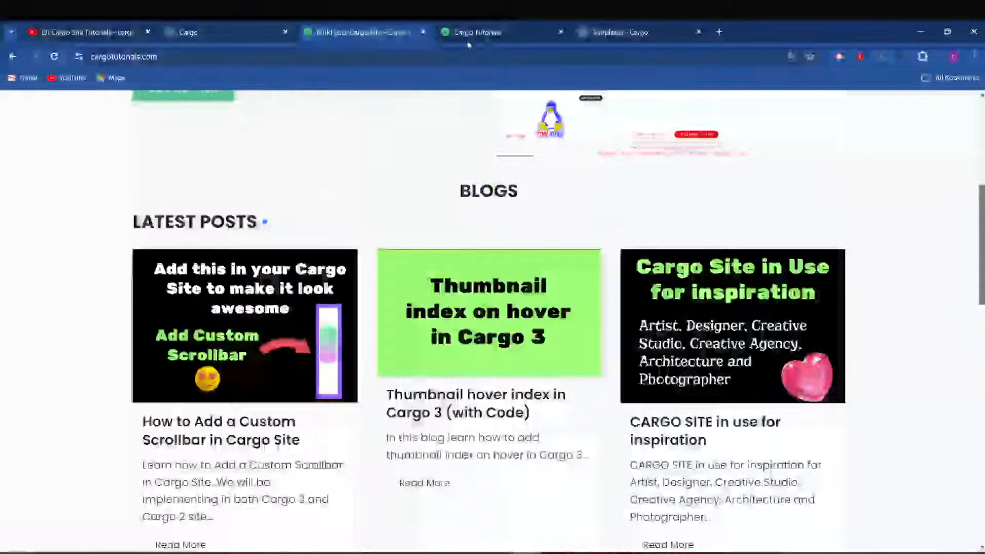
click(423, 32)
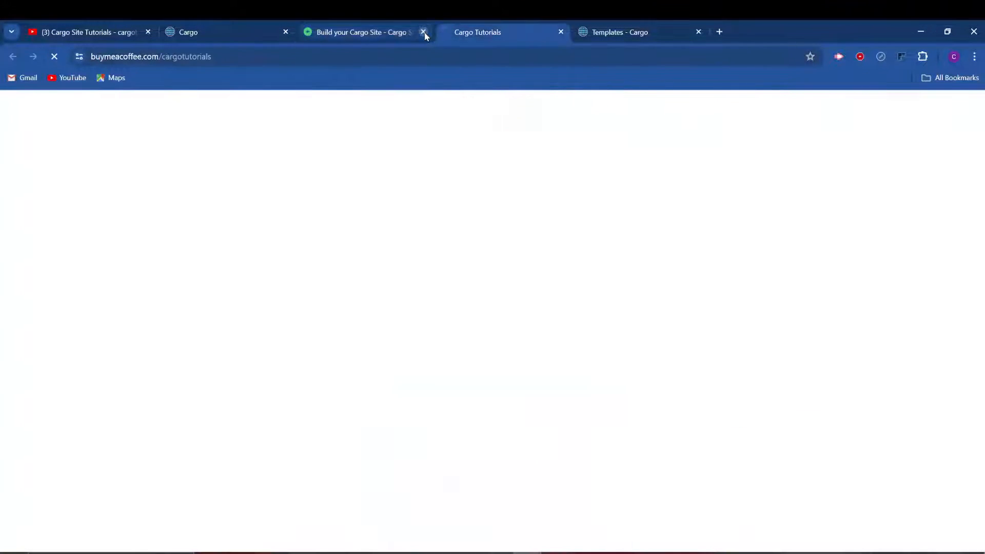
Step: Return to the Cargo home page, view its login form and dismiss it without signing in
click(216, 31)
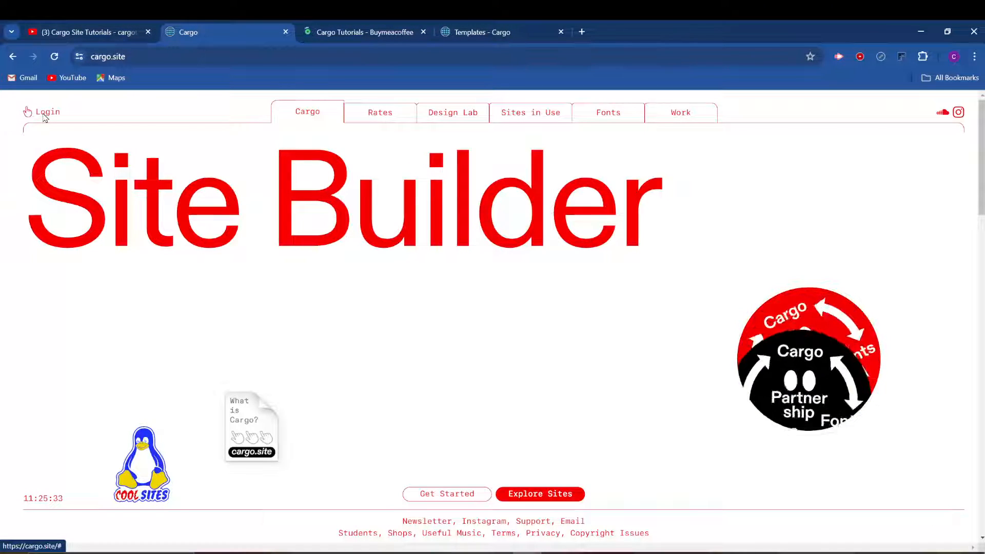
click(44, 116)
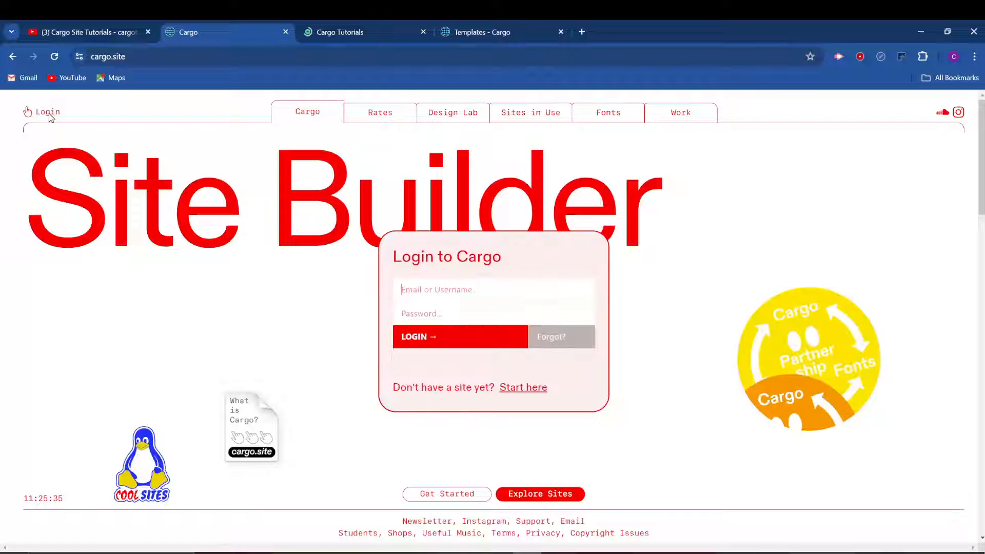
click(706, 245)
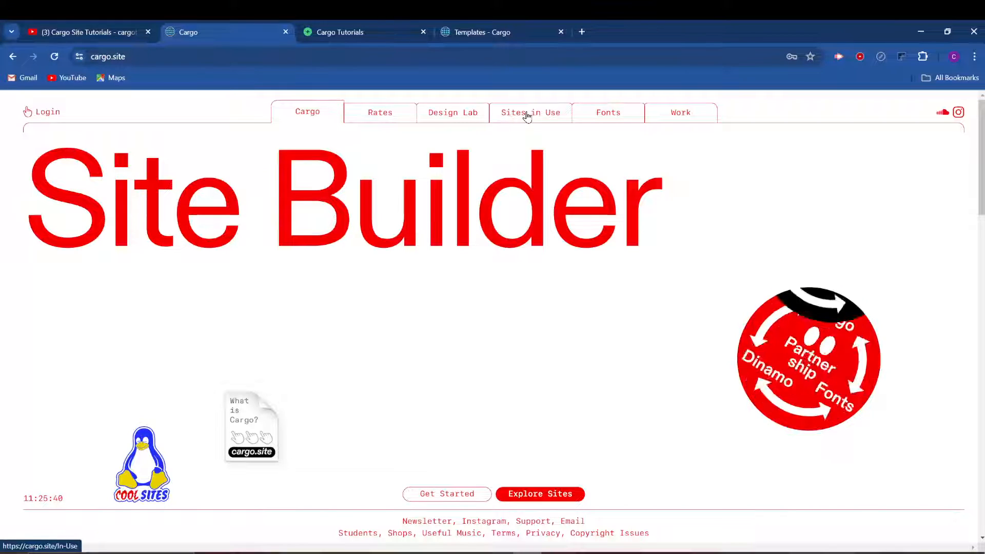
Step: Open Cargo's Design Lab and look over its wireframe, Sites in Use and Dinamo Fonts rows
click(461, 114)
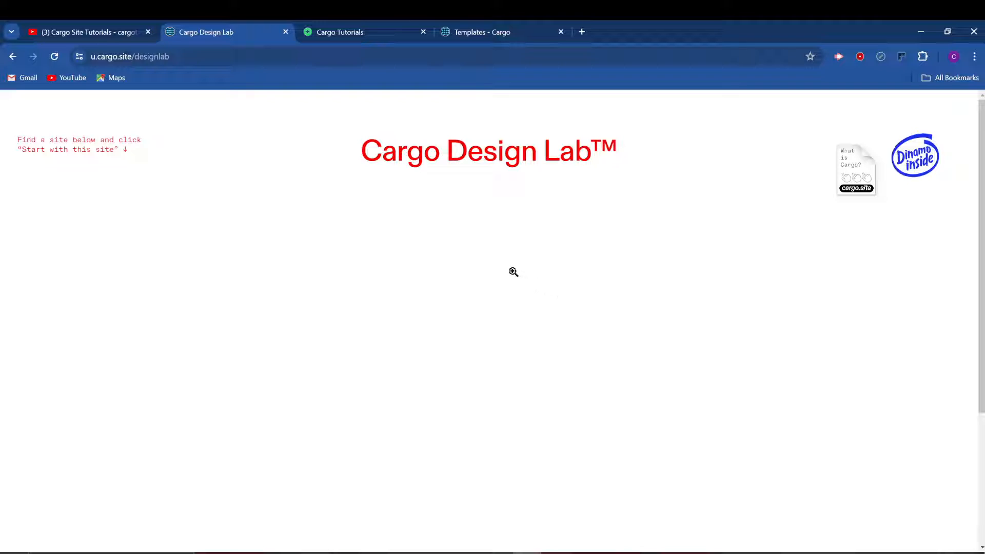
scroll(515, 400, down, 8)
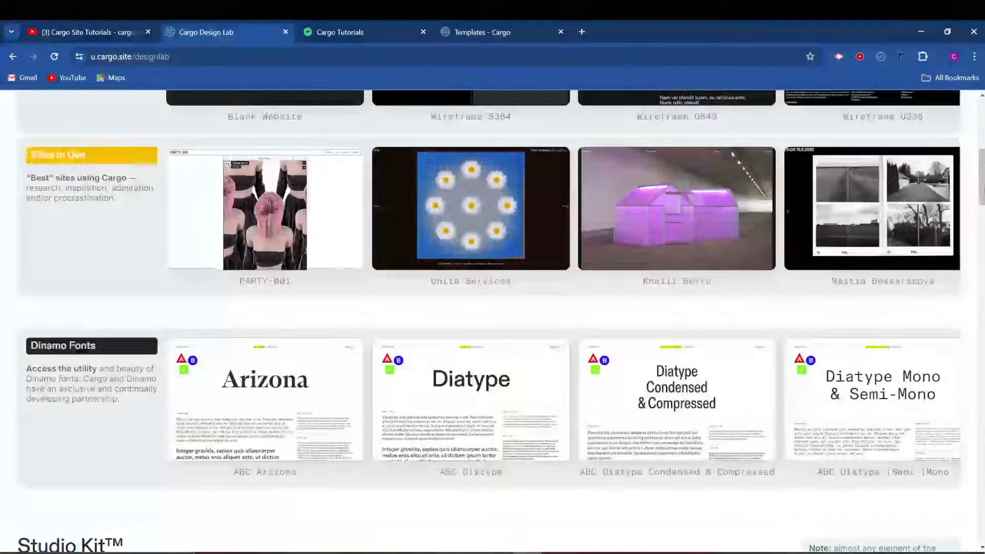
scroll(493, 319, up, 8)
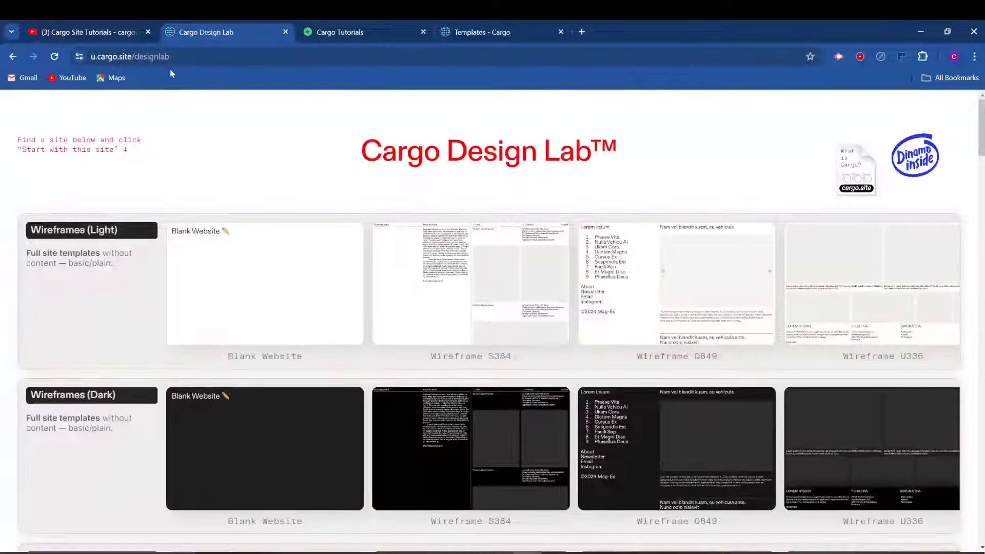
Step: Replace the Design Lab address with cargo.site/templates and load that page
double_click(204, 56)
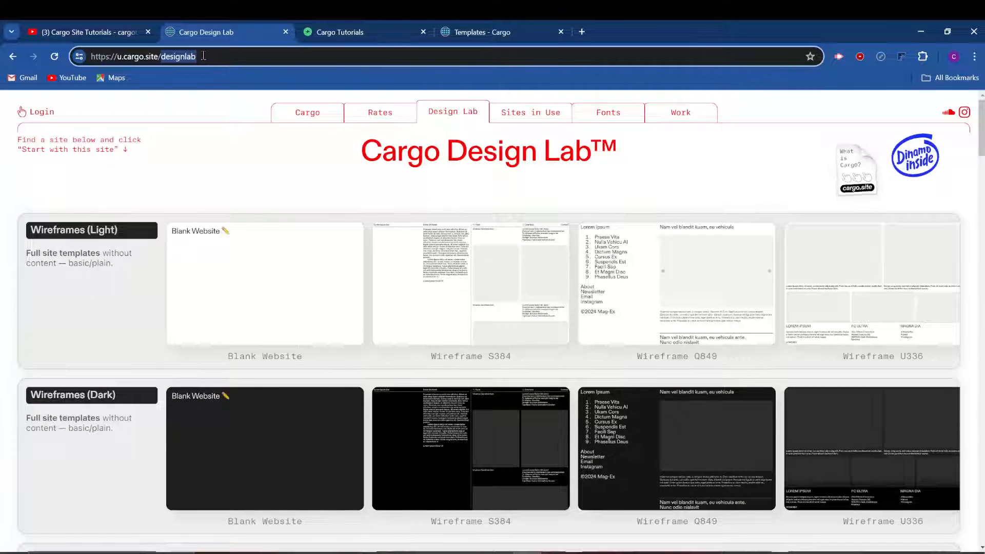
click(216, 56)
drag(229, 56, 35, 57)
text(c)
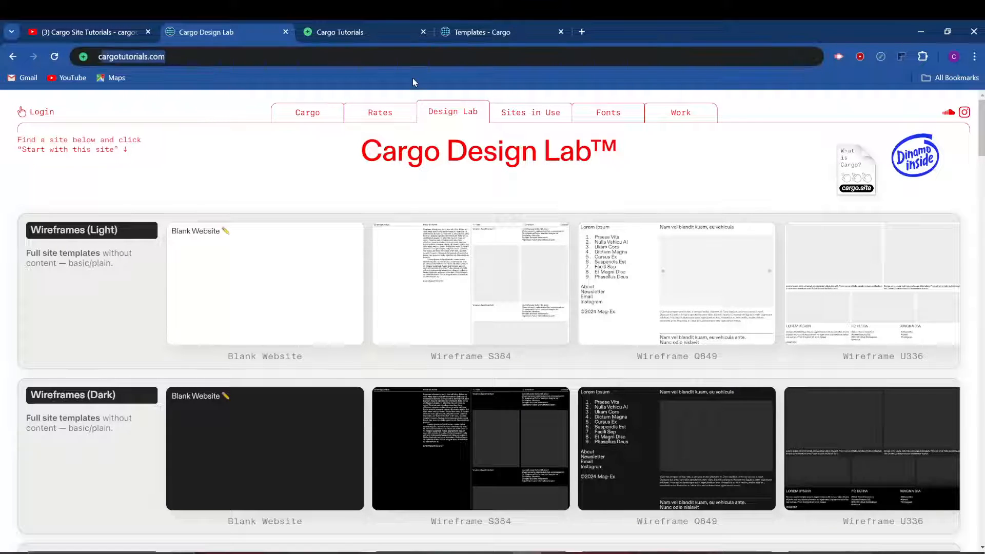
text(ar)
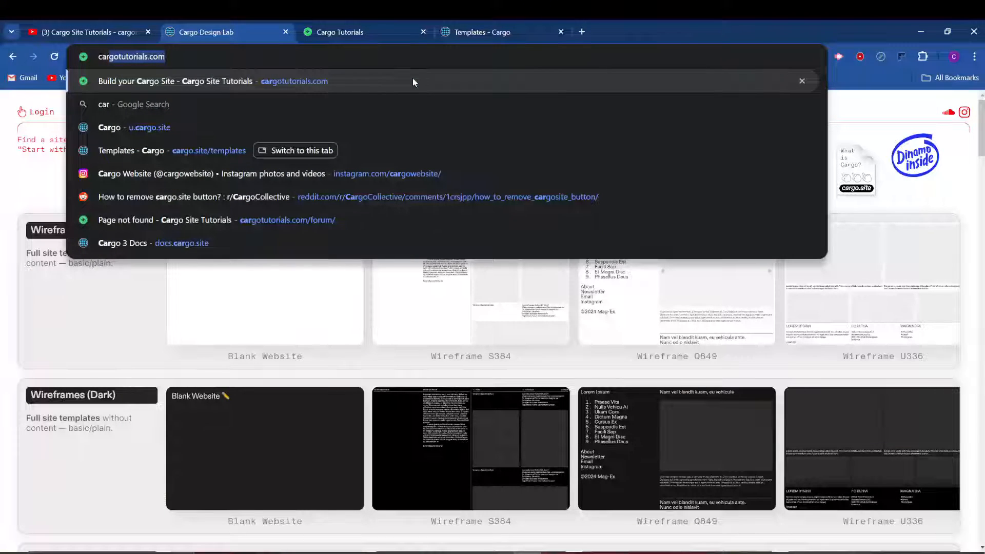
text(go)
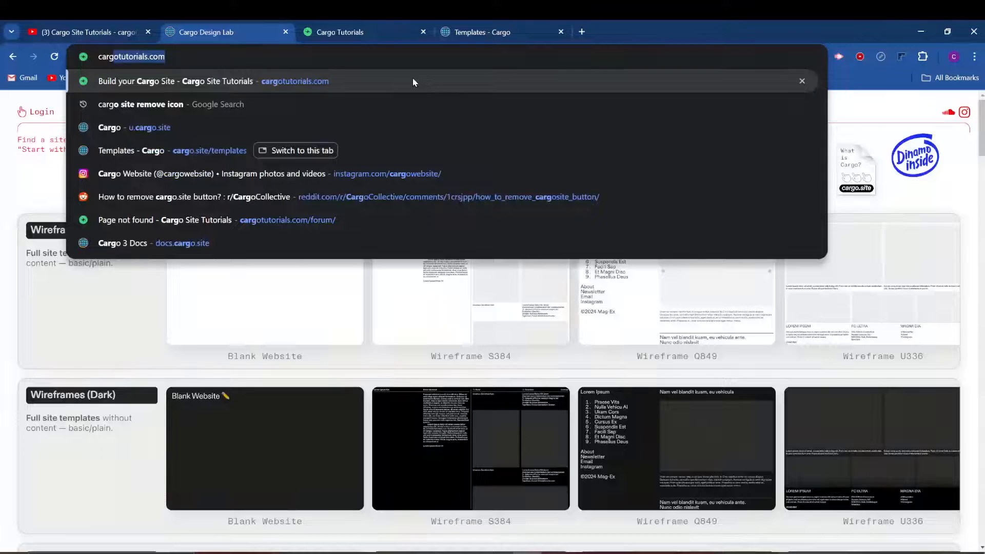
text(t)
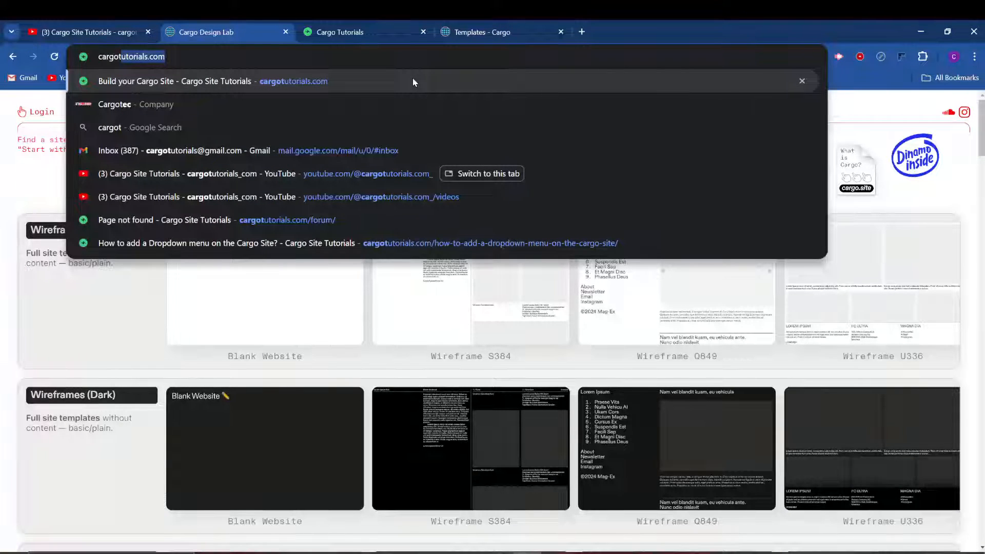
key(Right)
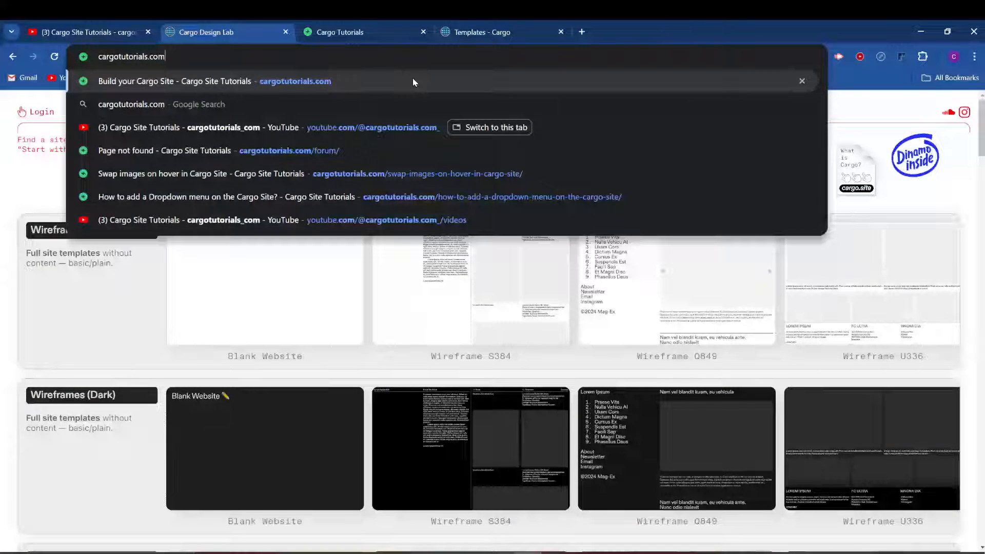
key(BackSpace)
key(BackSpace)
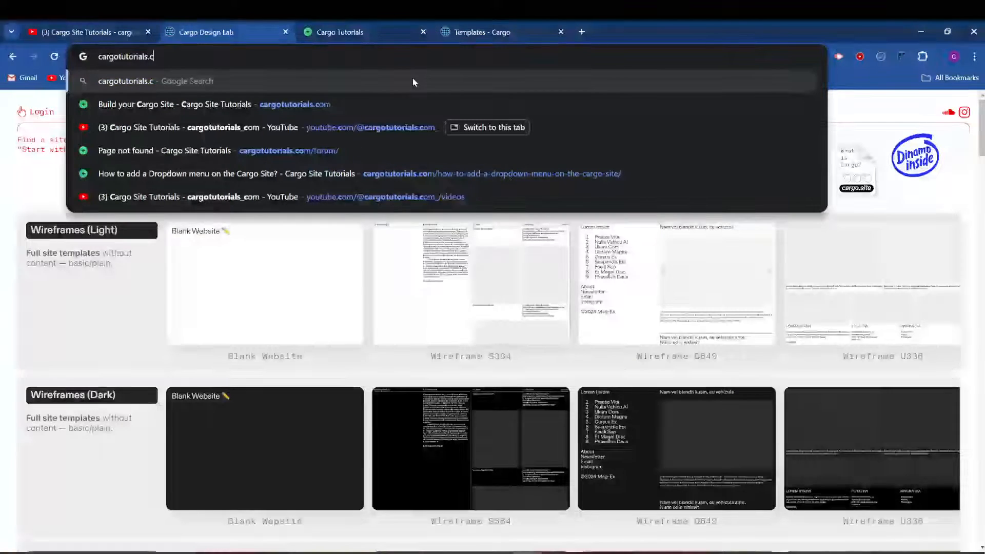
key(BackSpace)
key(BackSpace)
key(BackSpace)
key(BackSpace)
key(BackSpace)
key(BackSpace)
key(BackSpace)
key(BackSpace)
key(BackSpace)
key(BackSpace)
key(BackSpace)
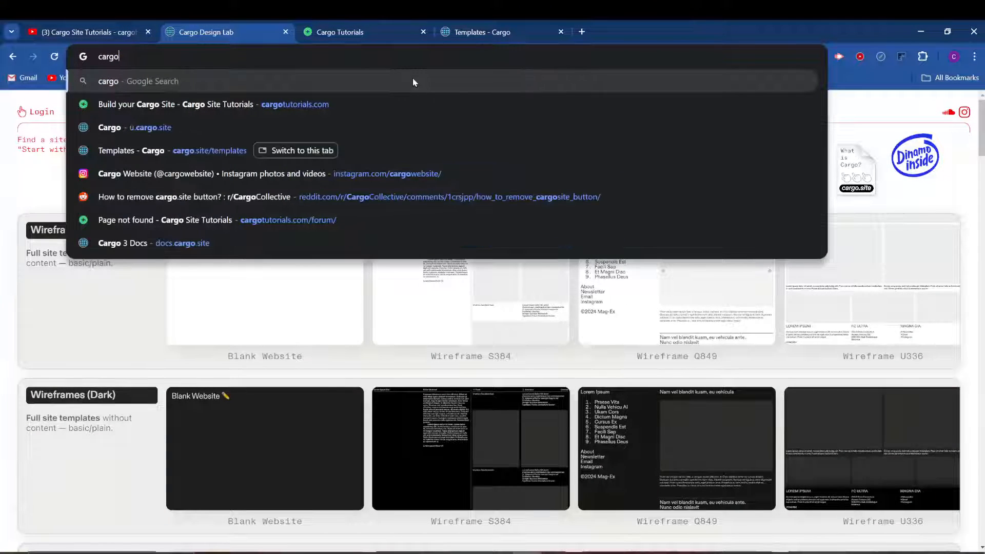
text(.site/templates)
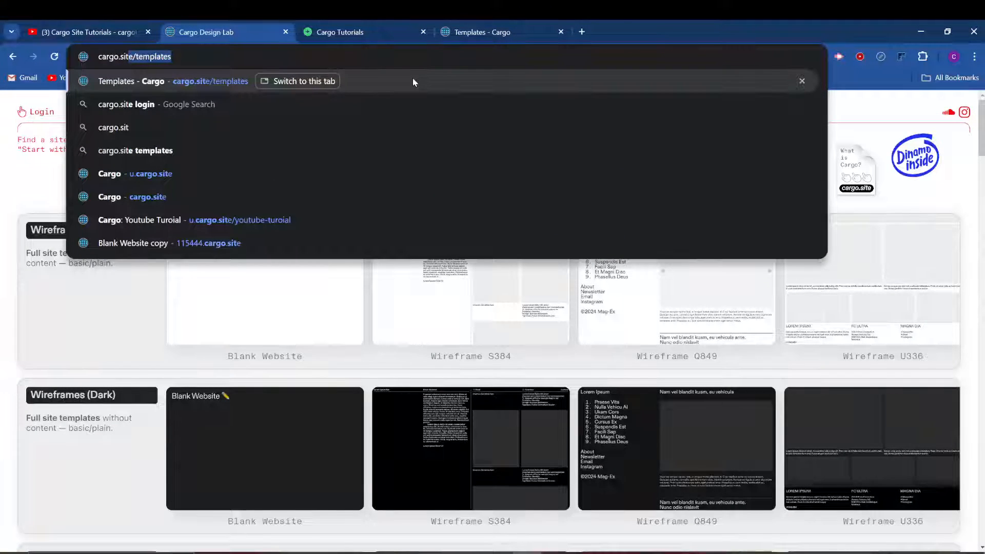
key(Return)
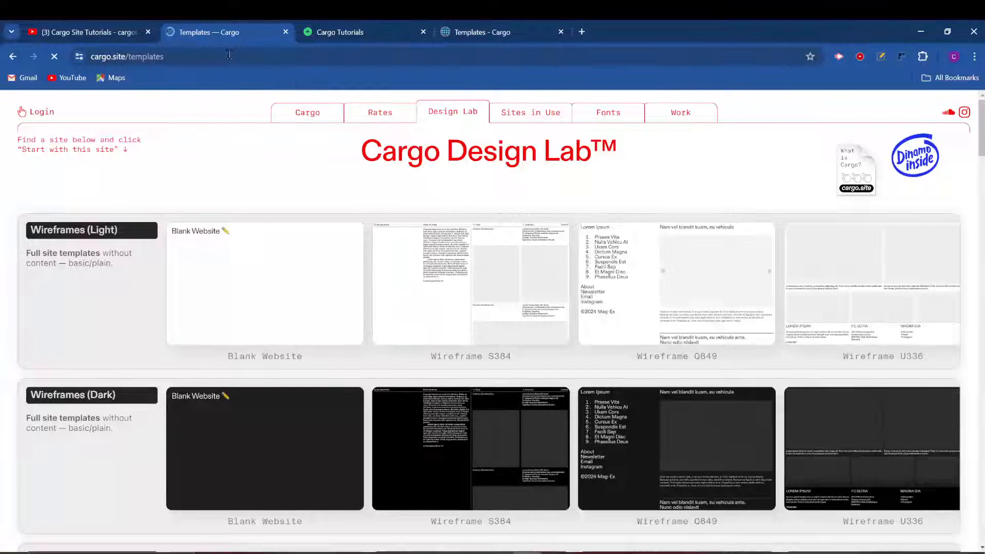
click(229, 54)
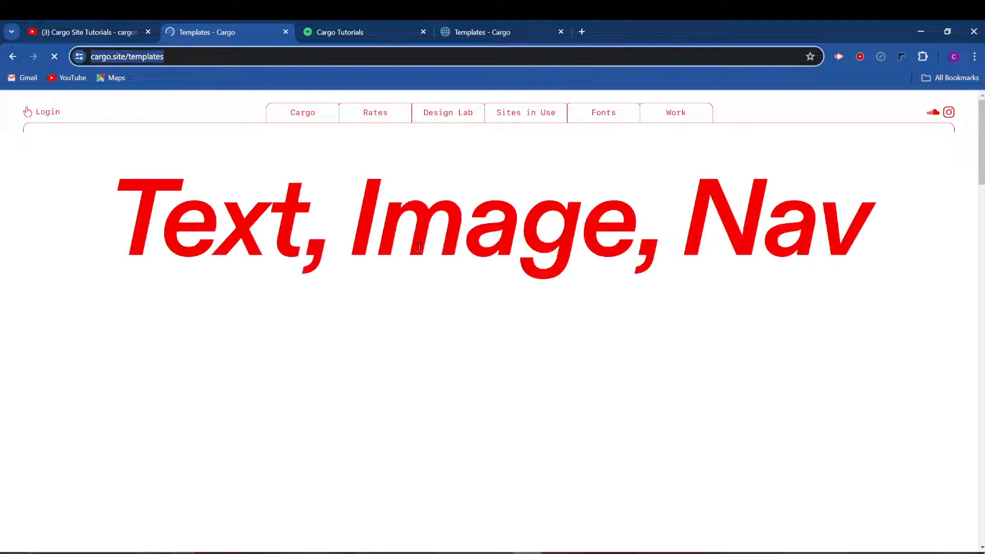
Step: Expand the full list of templates under "Template Style 2 — w/ Example Content"
scroll(414, 302, down, 2)
scroll(658, 308, down, 7)
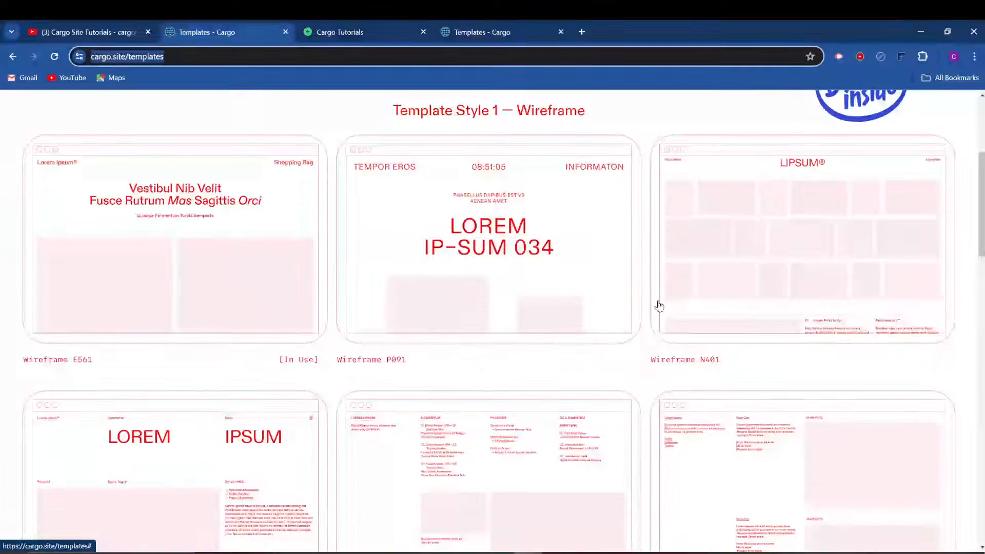
scroll(602, 348, down, 10)
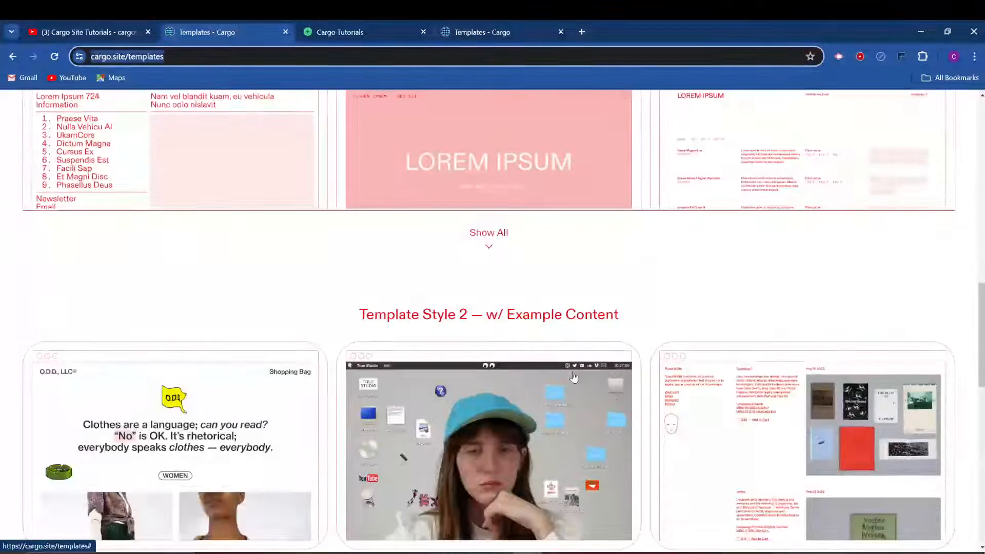
scroll(580, 349, down, 9)
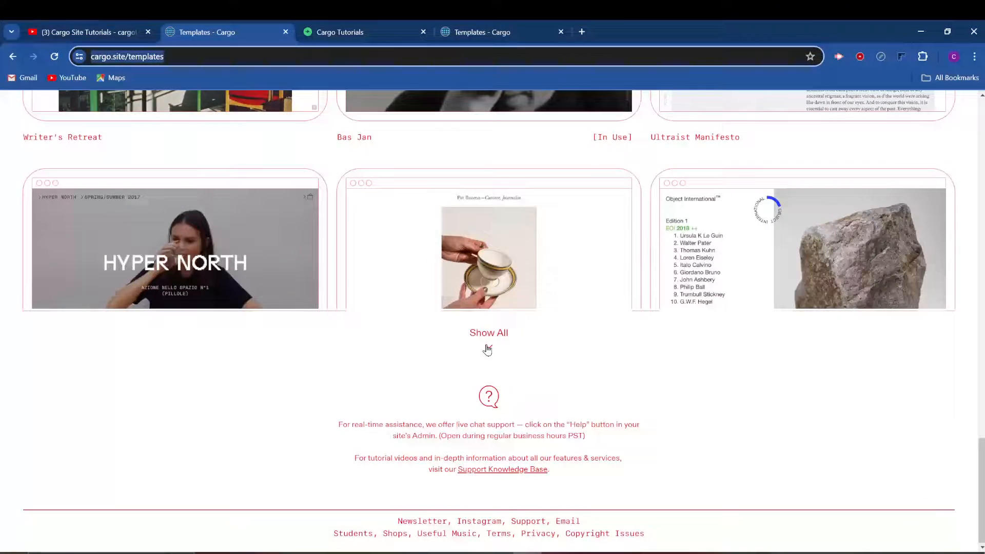
click(488, 349)
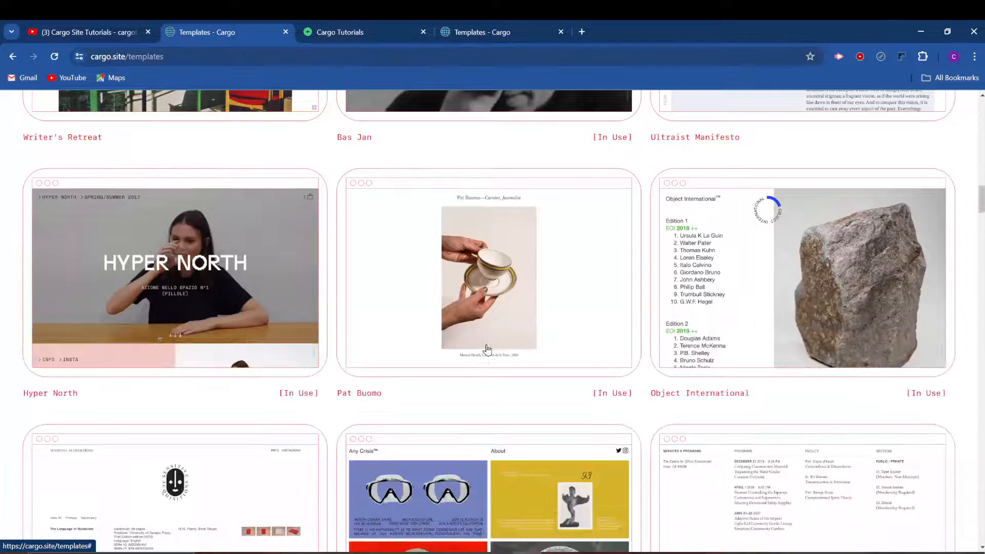
Step: Find the Untitled (Blank Template) in the template gallery by searching the page for "unti" and open its preview
scroll(487, 350, down, 4)
scroll(488, 349, down, 14)
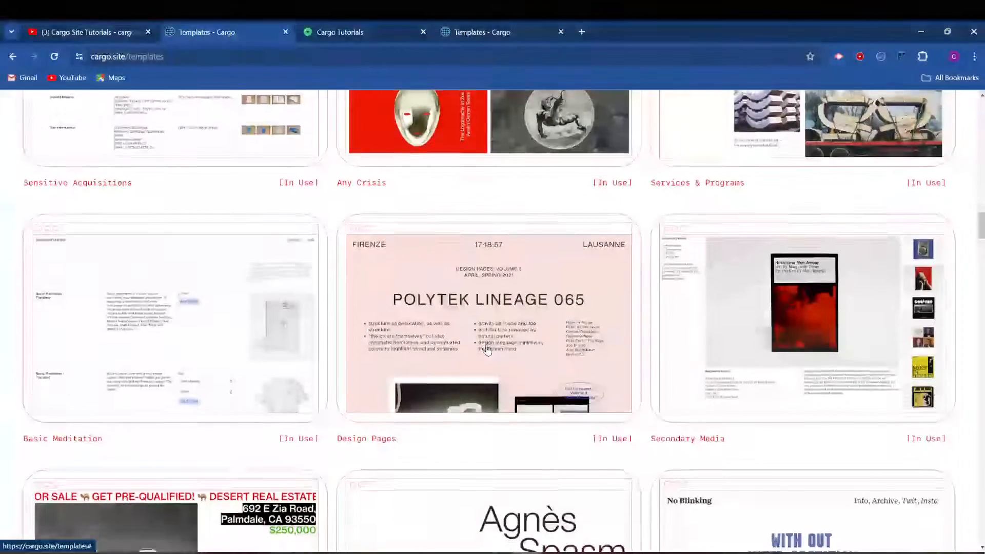
scroll(234, 389, down, 5)
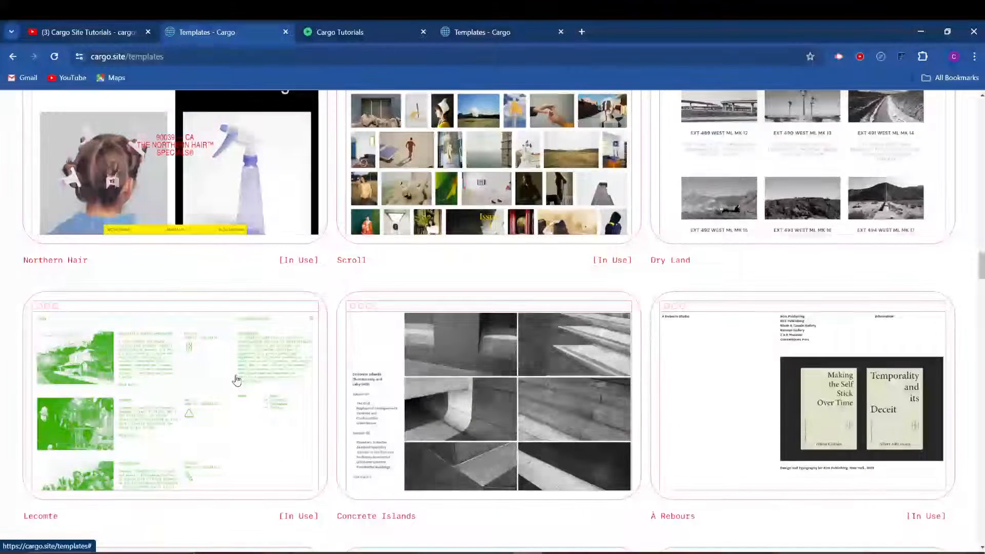
key(ctrl+f)
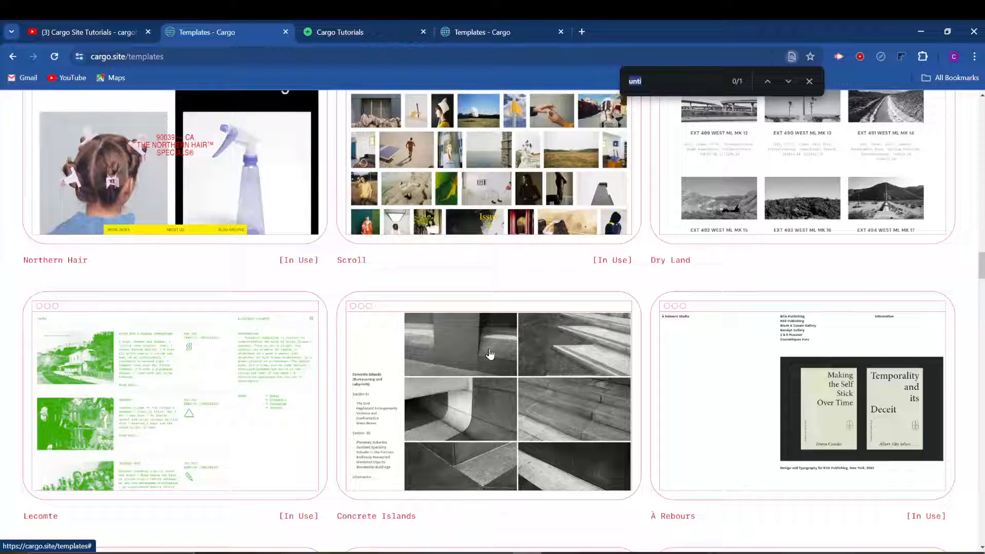
key(Return)
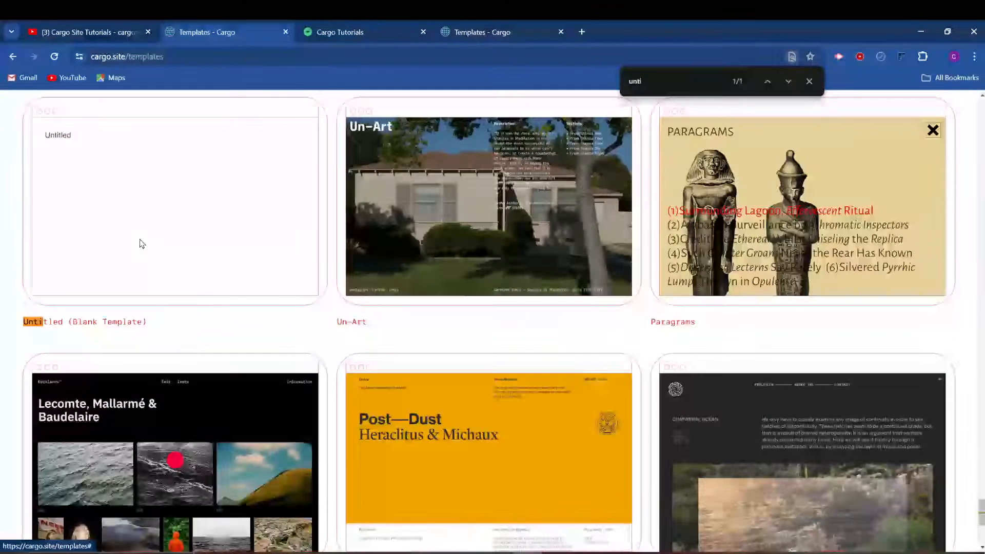
click(141, 244)
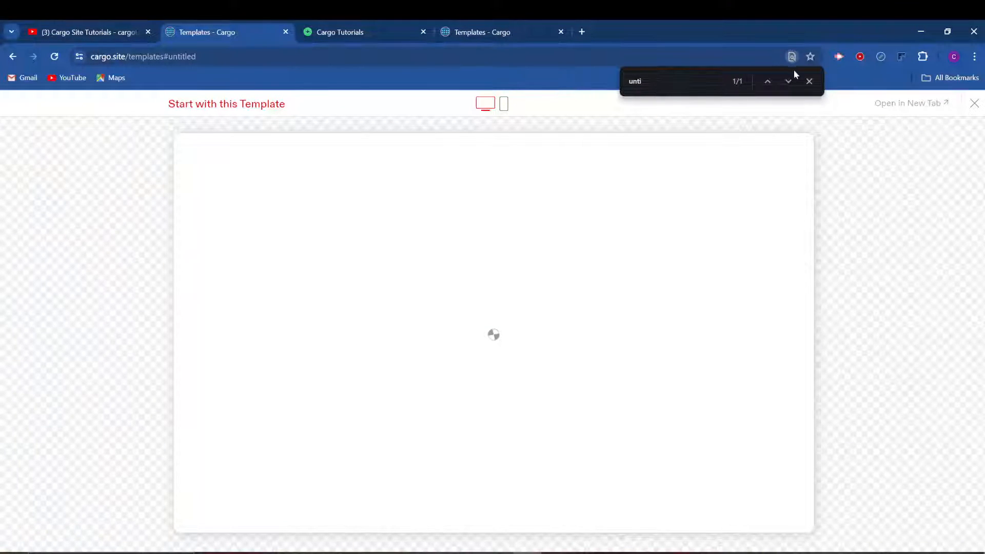
Step: Start with this template under the existing account and create a site with URL dsajkhasdjk.cargo.site and name asdjkasdbajskh
click(230, 107)
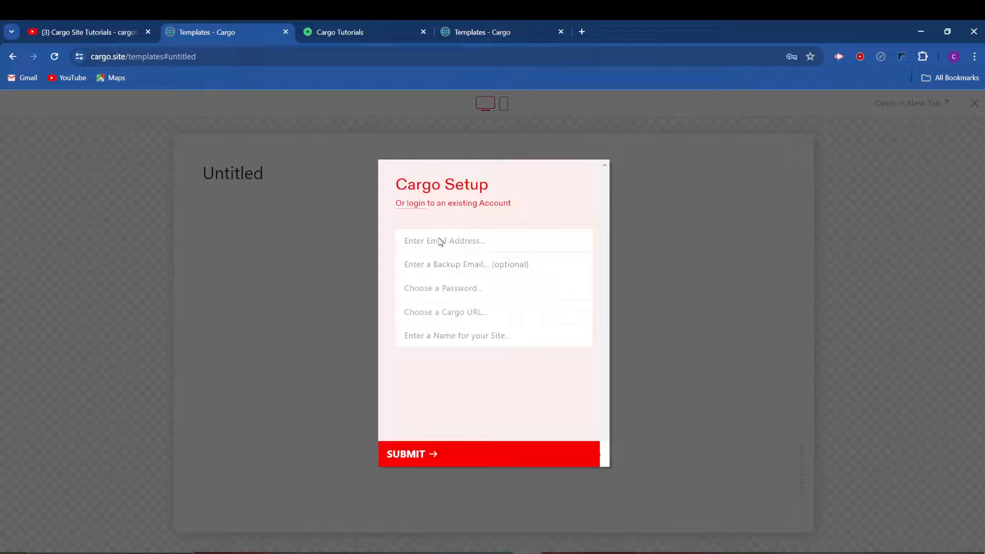
click(417, 205)
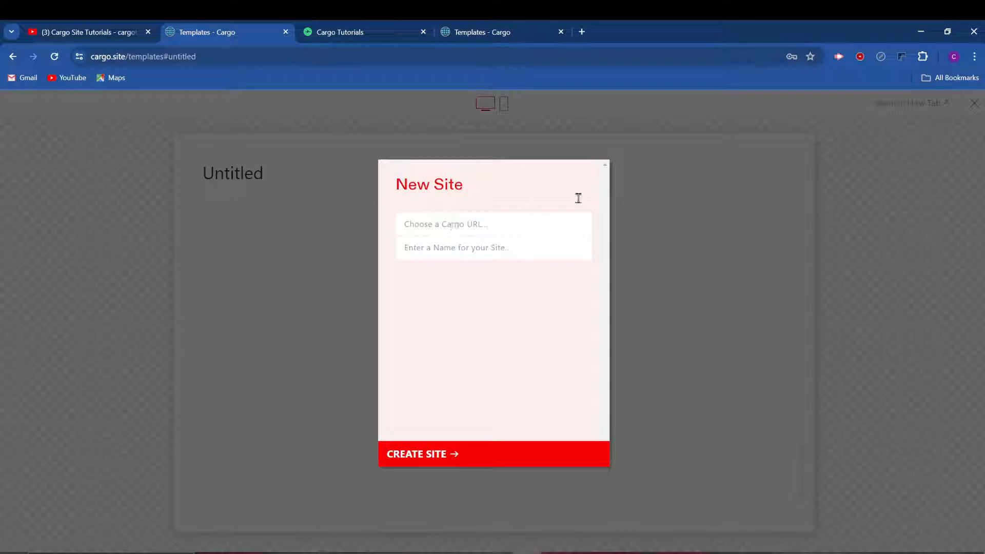
click(451, 226)
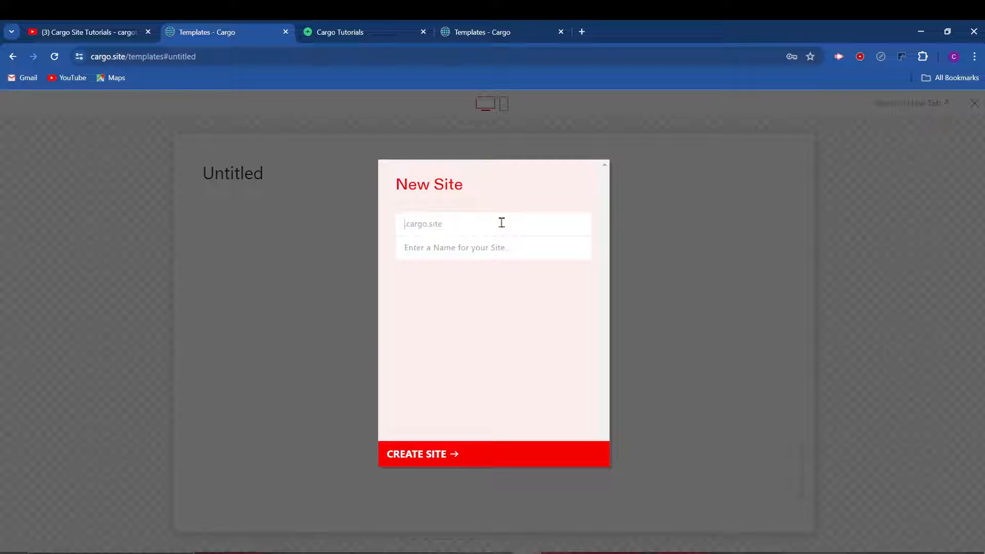
text(asdjkasdbajskh)
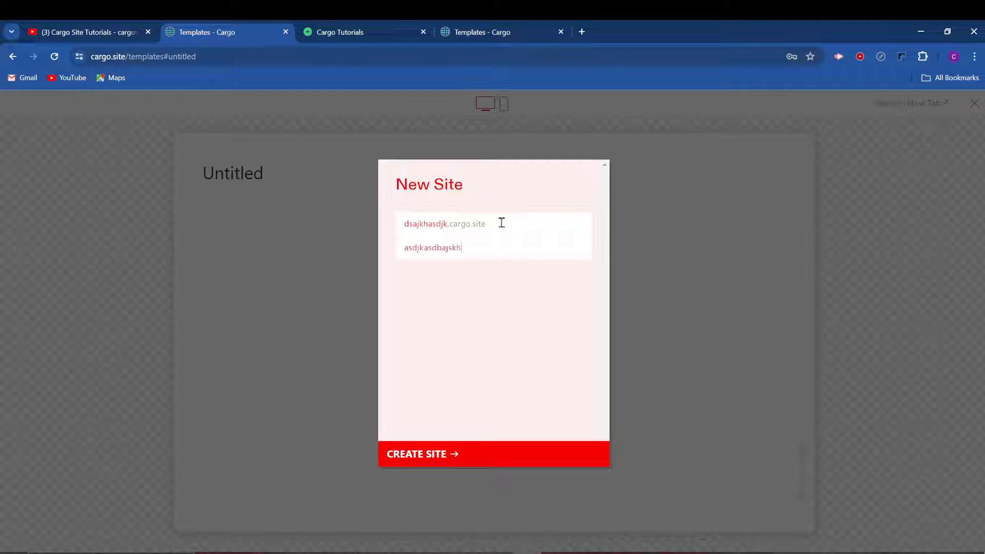
click(437, 457)
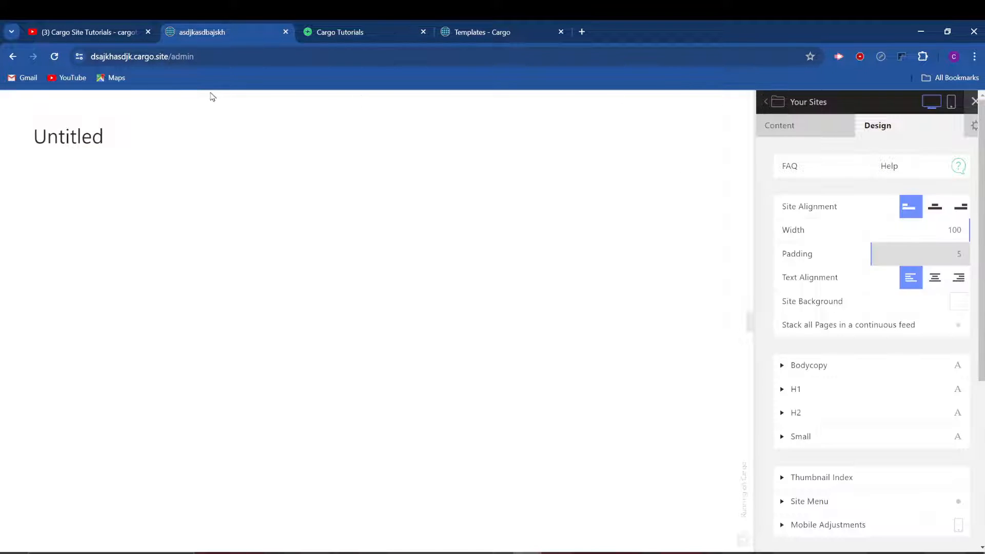
Step: Replace the new site's admin address with u.cargo.site/youtube-turoial and load that site folder
click(206, 56)
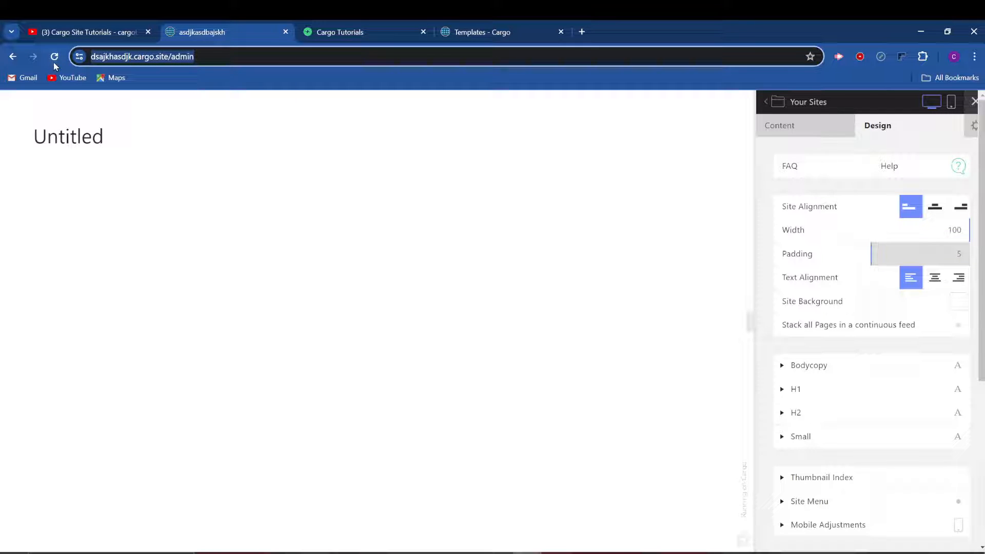
text(u.cargo.site/te)
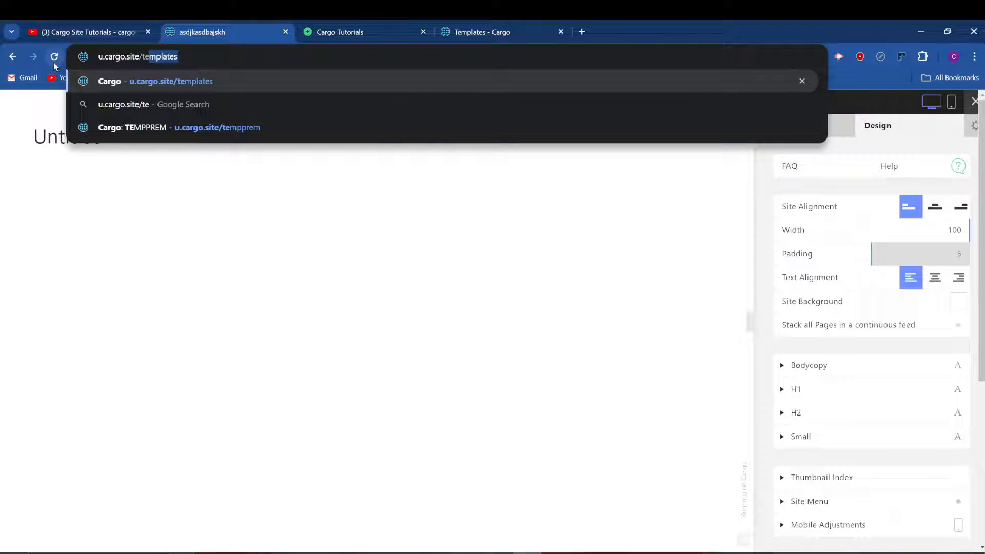
key(BackSpace)
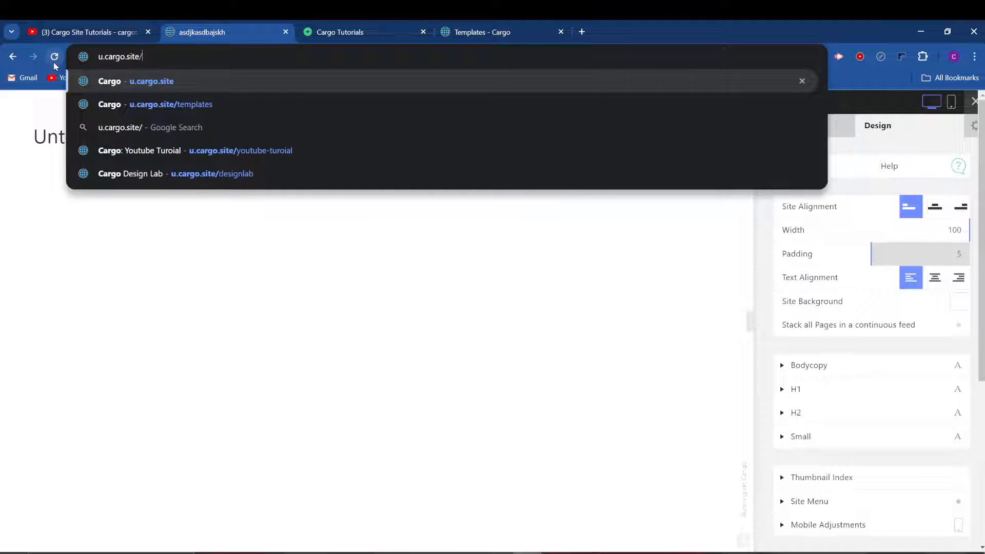
text(y)
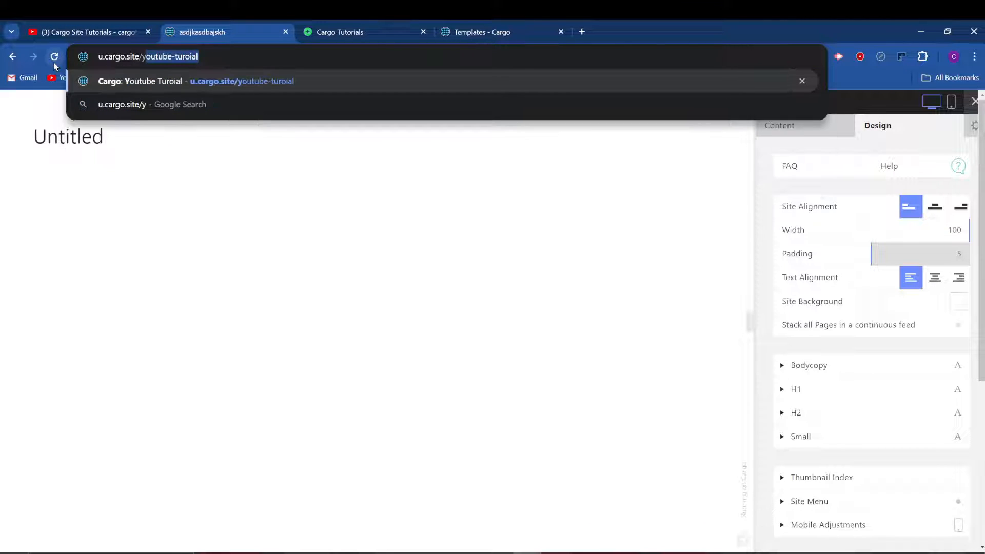
key(Return)
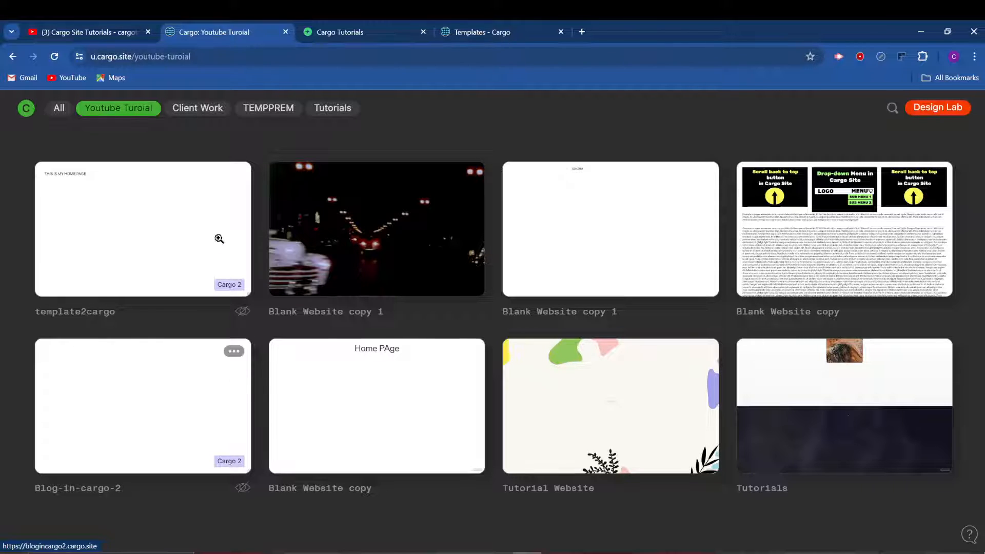
Step: Open the template2cargo site for editing in Cargo 2 and delete its HOME page
click(233, 175)
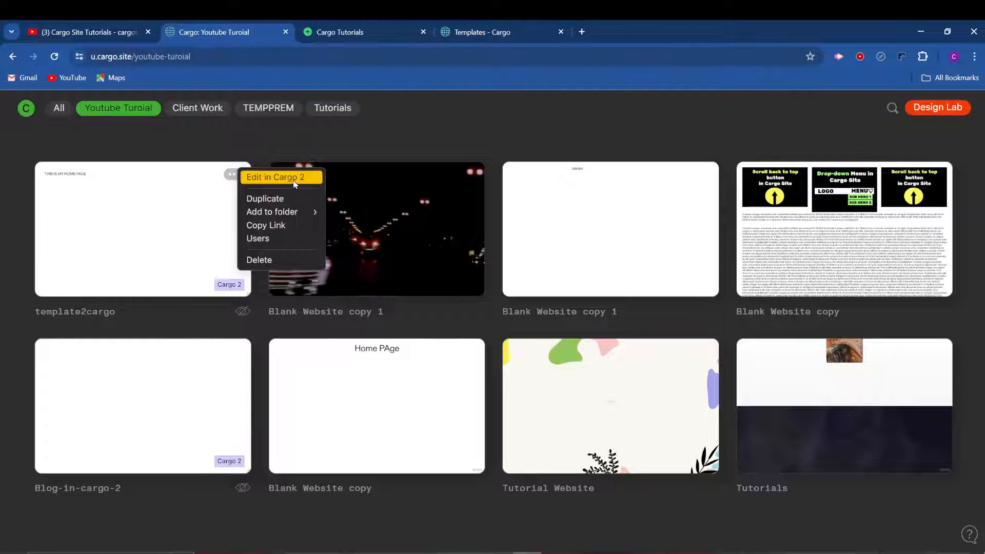
click(294, 177)
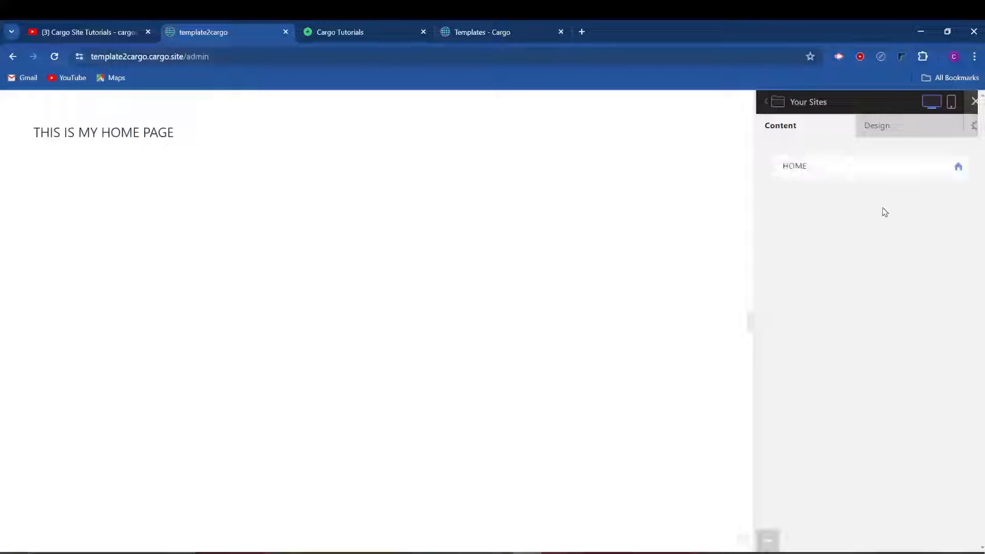
click(946, 167)
click(912, 244)
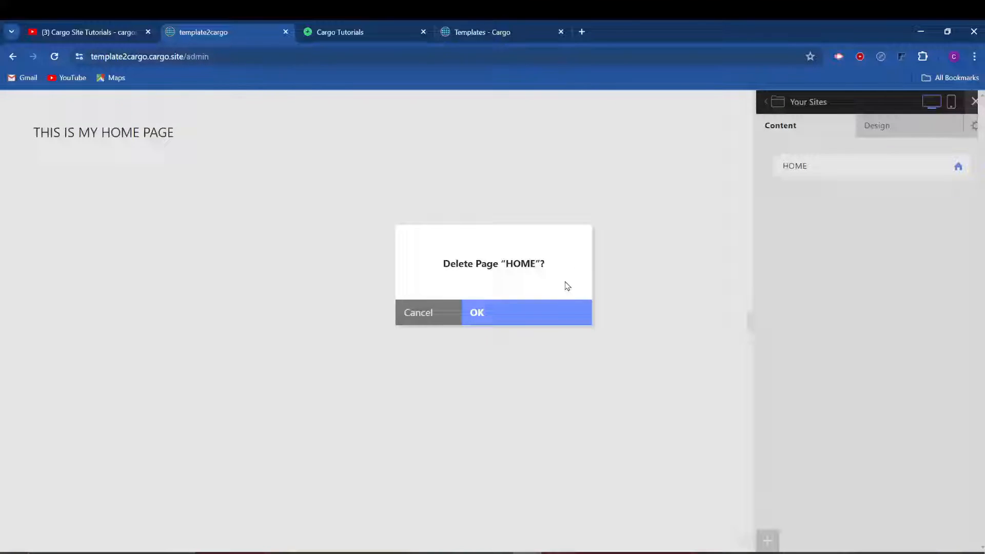
click(561, 311)
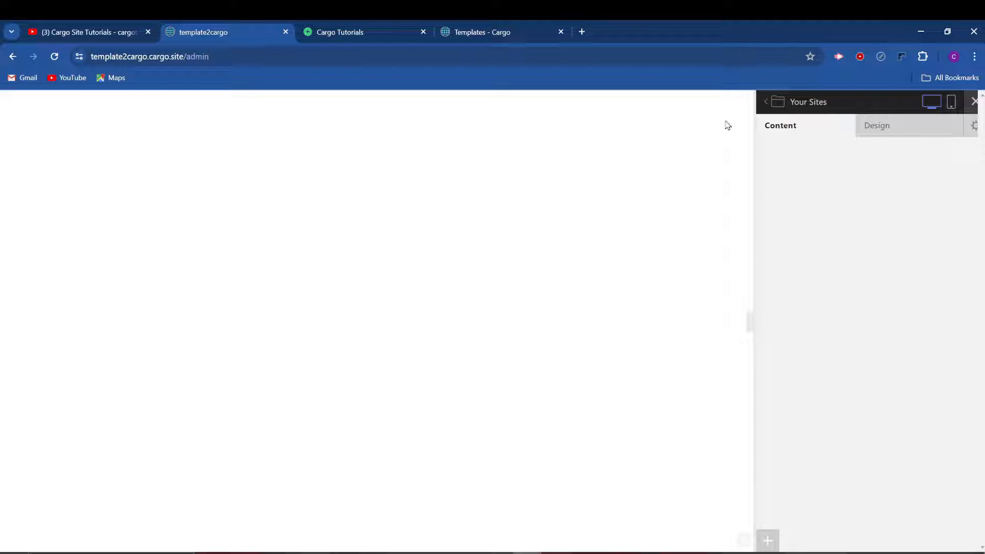
Step: Add a new page to the empty template2cargo site and open it for editing
click(172, 57)
key(ctrl+c)
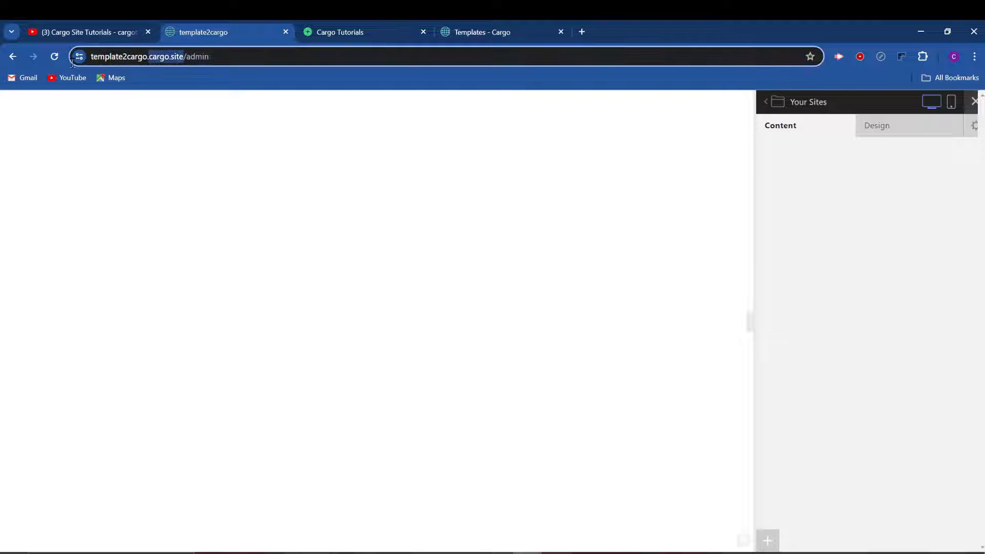
click(767, 541)
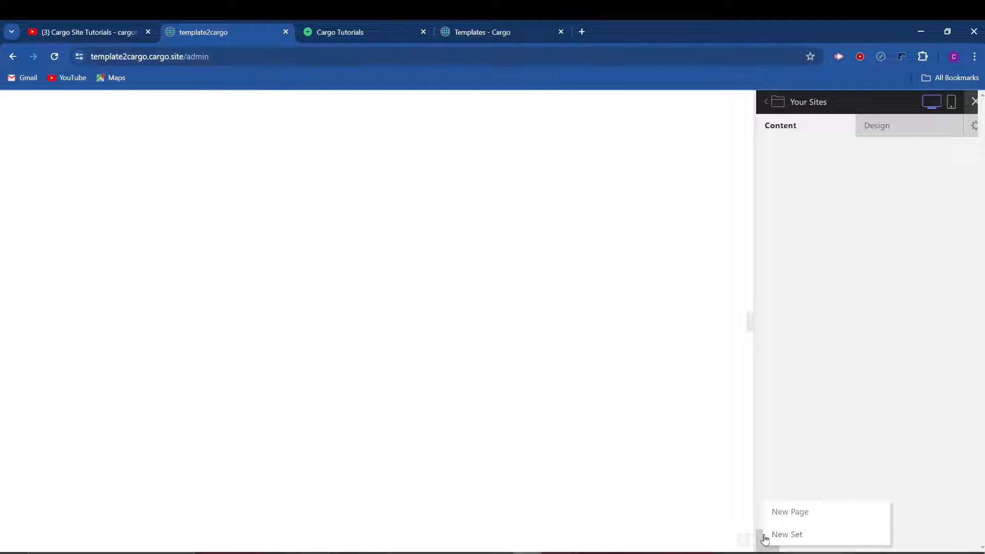
click(790, 513)
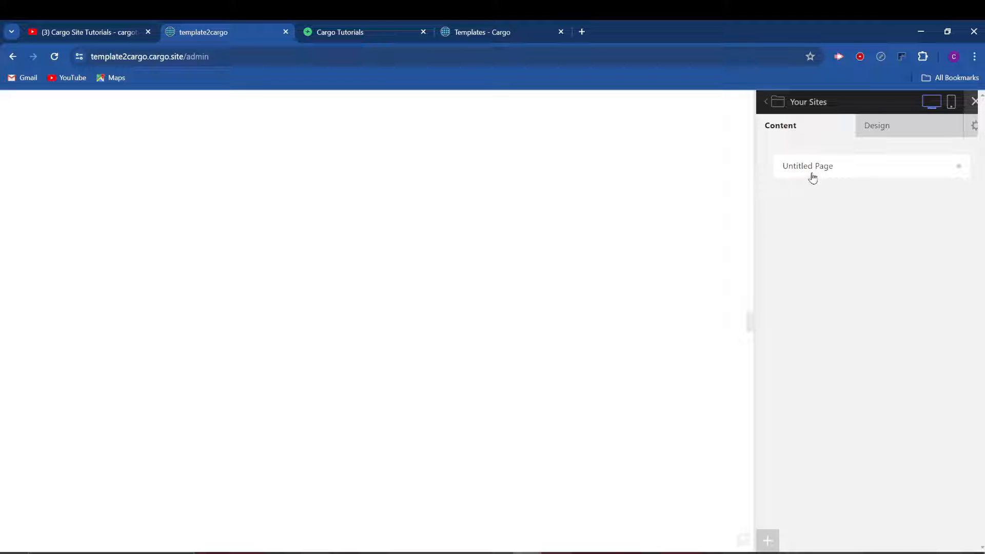
click(812, 174)
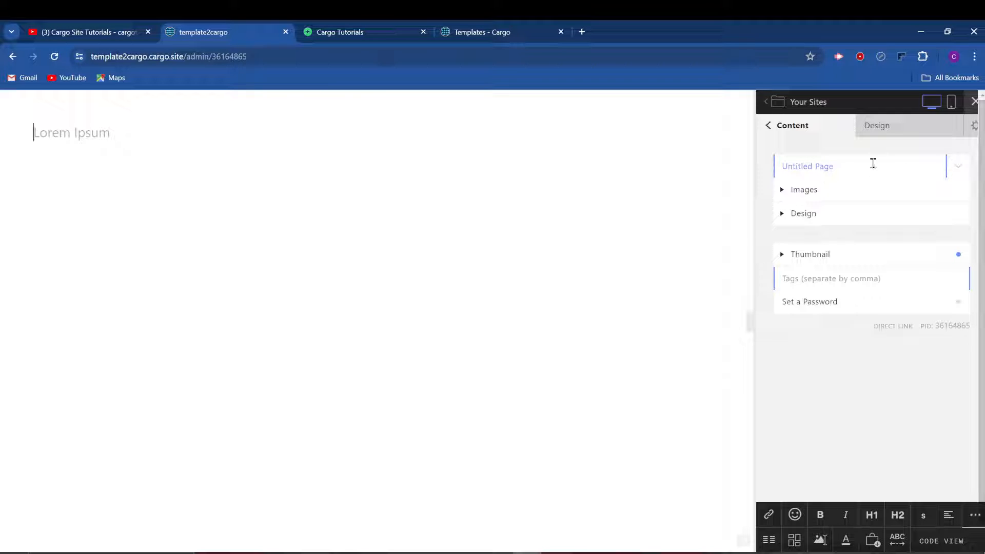
Step: Rename the untitled page as HOME PAGE and save it
drag(873, 163, 741, 168)
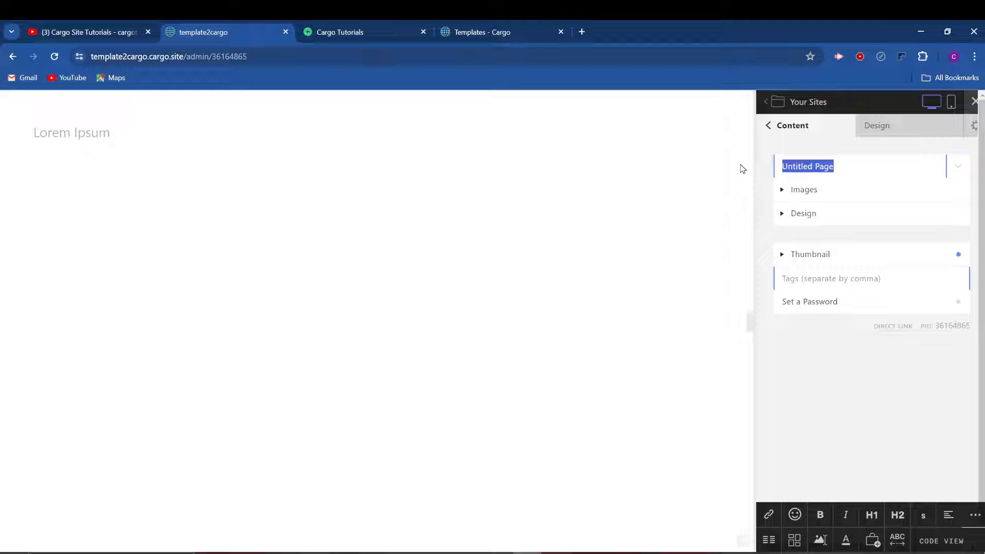
text(HOME)
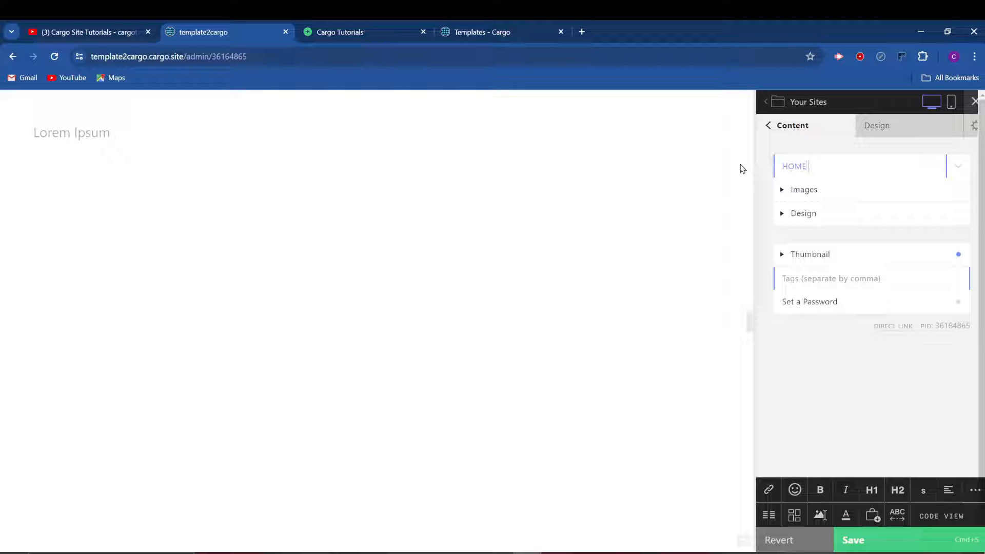
text( PAGE)
click(837, 541)
Step: Enter "THIS IS MY HOME PAGE" as the page's body text and save it
click(98, 134)
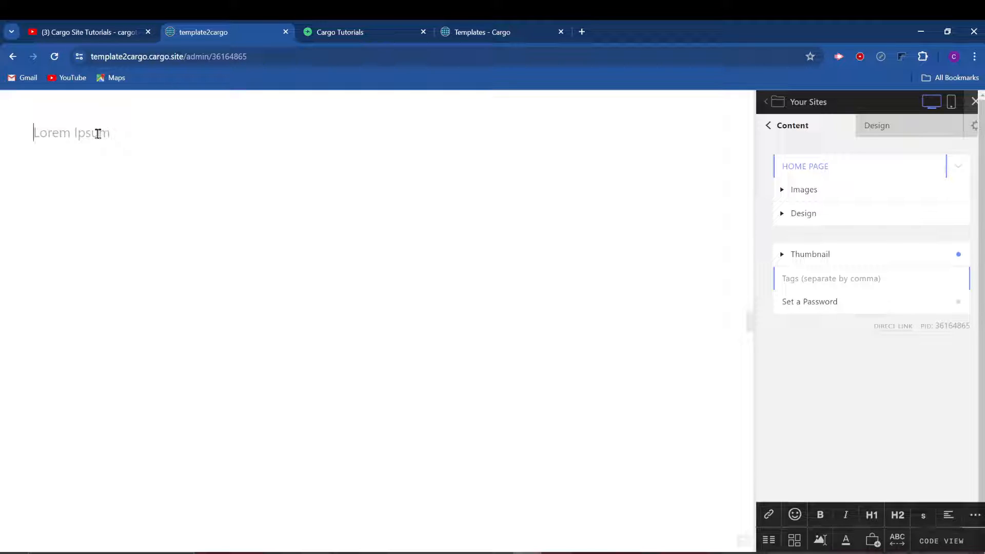
text(THIS )
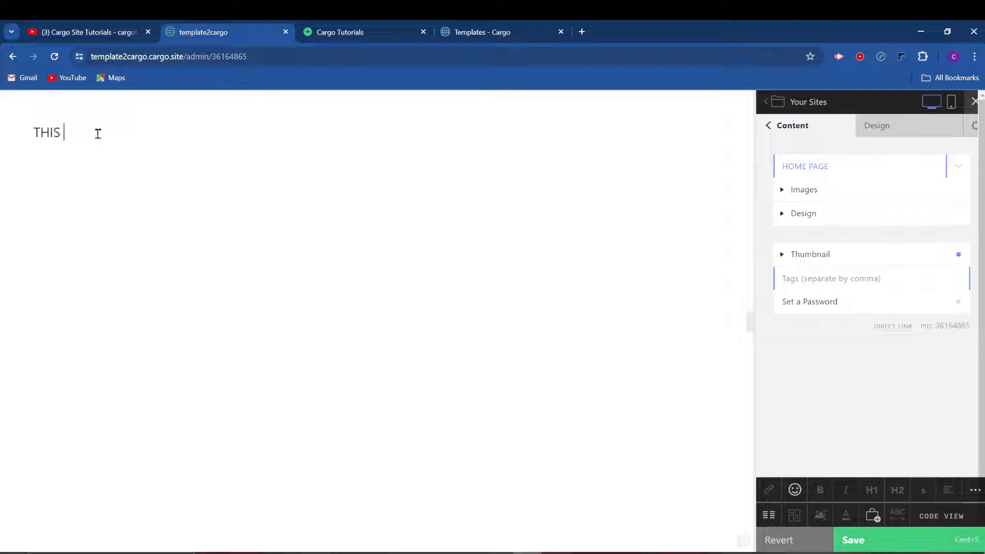
text(IS MY HOME PAGE)
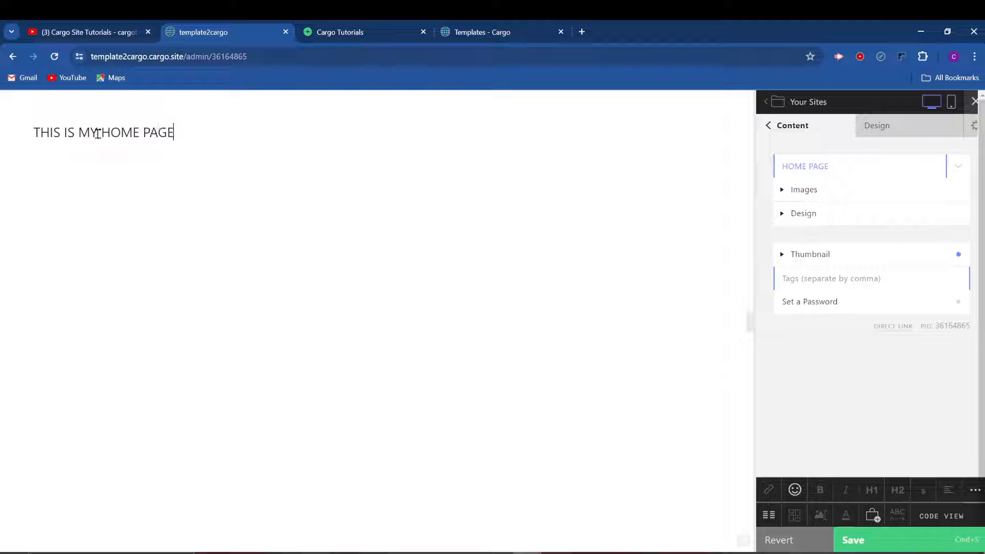
click(863, 545)
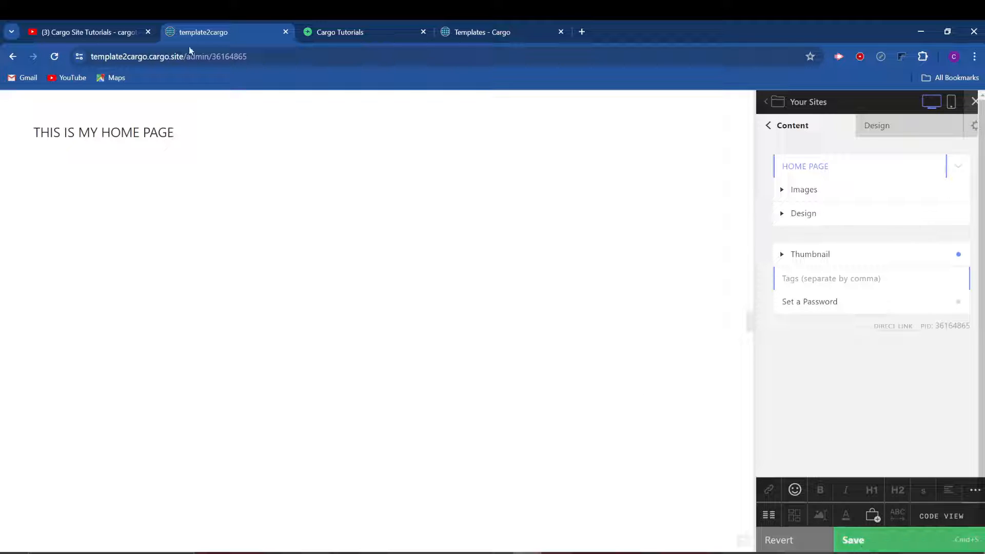
click(191, 56)
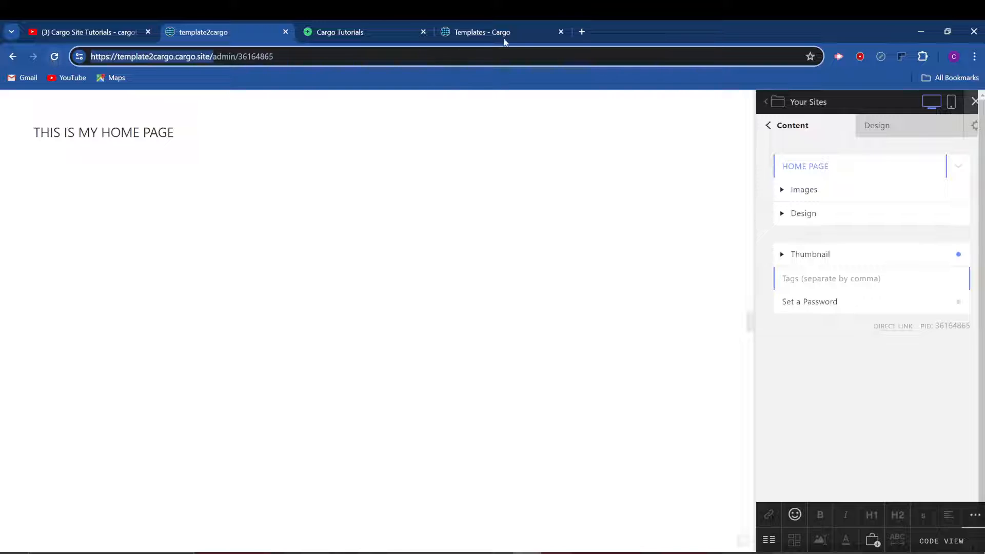
click(324, 33)
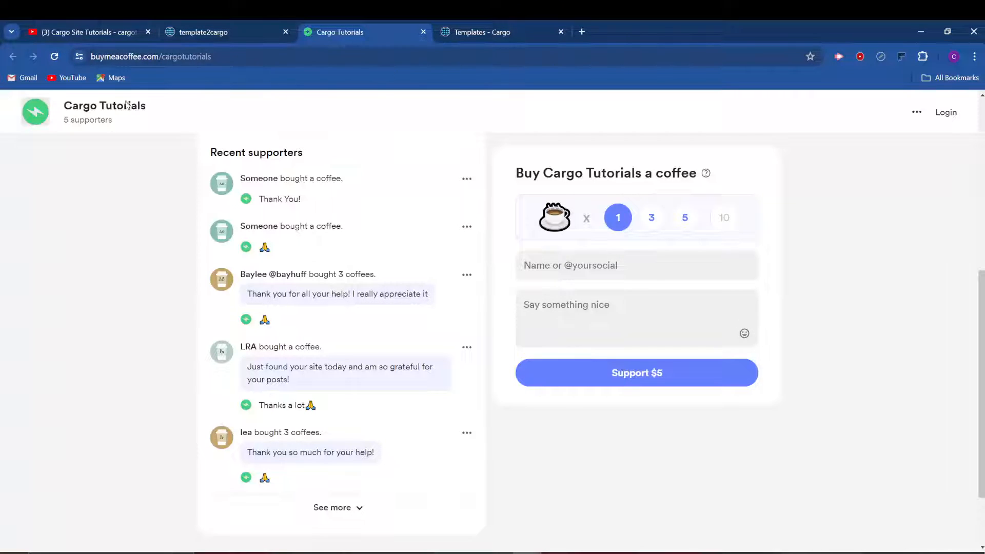
click(584, 32)
key(ctrl+v)
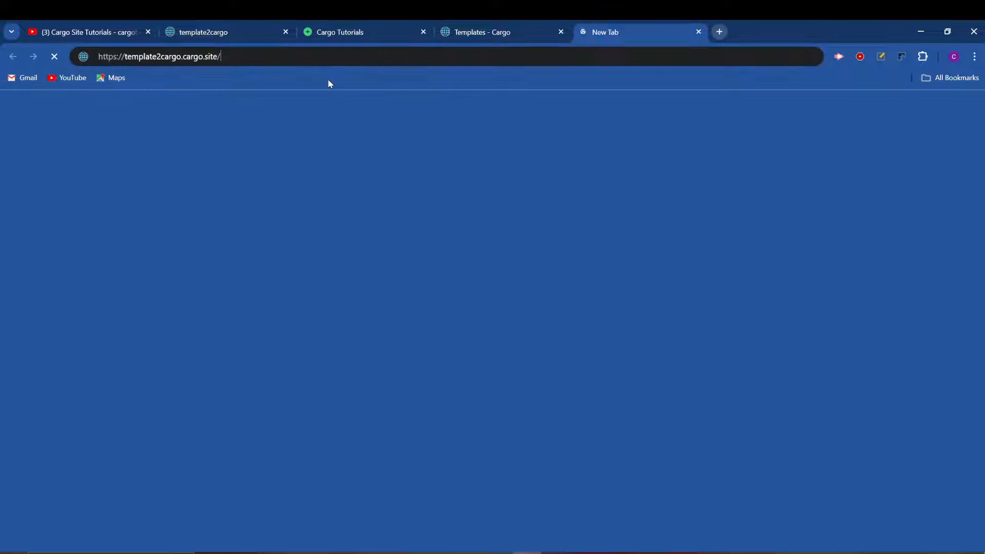
key(Return)
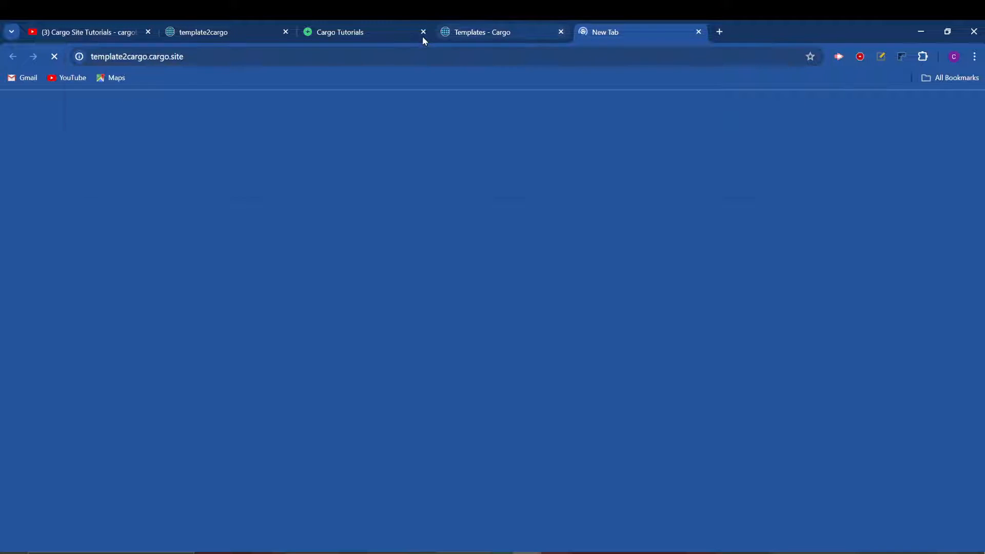
Step: Close the Cargo Tutorials tab and place the live template2cargo tab directly after the editor tab
click(423, 32)
drag(475, 33, 339, 33)
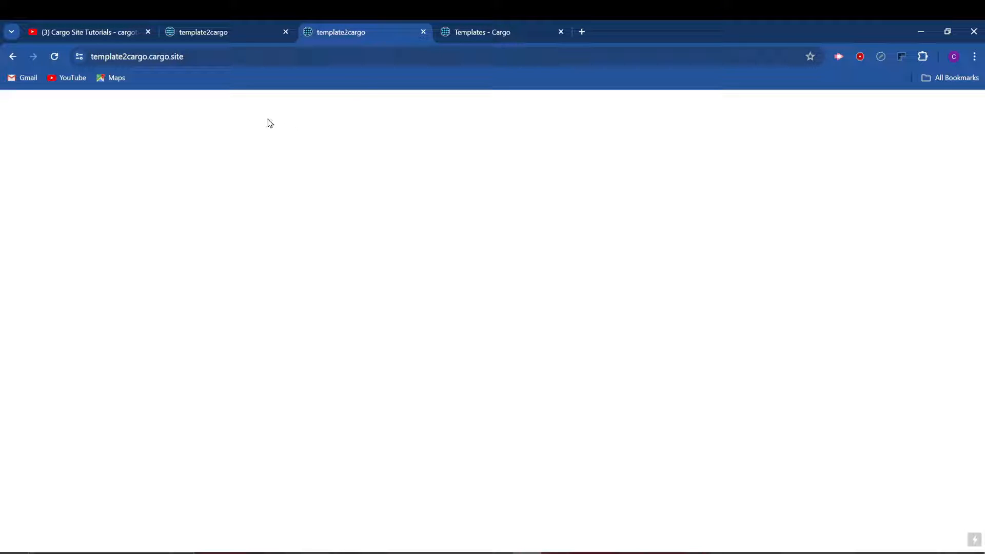
click(220, 53)
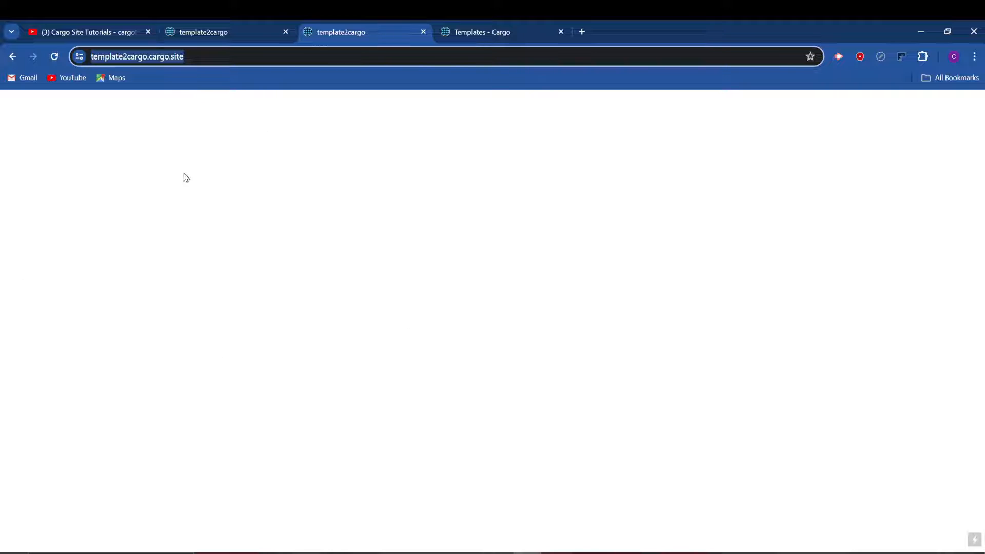
Step: Return to the site editor's page list and set HOME PAGE as the site's home page
click(495, 240)
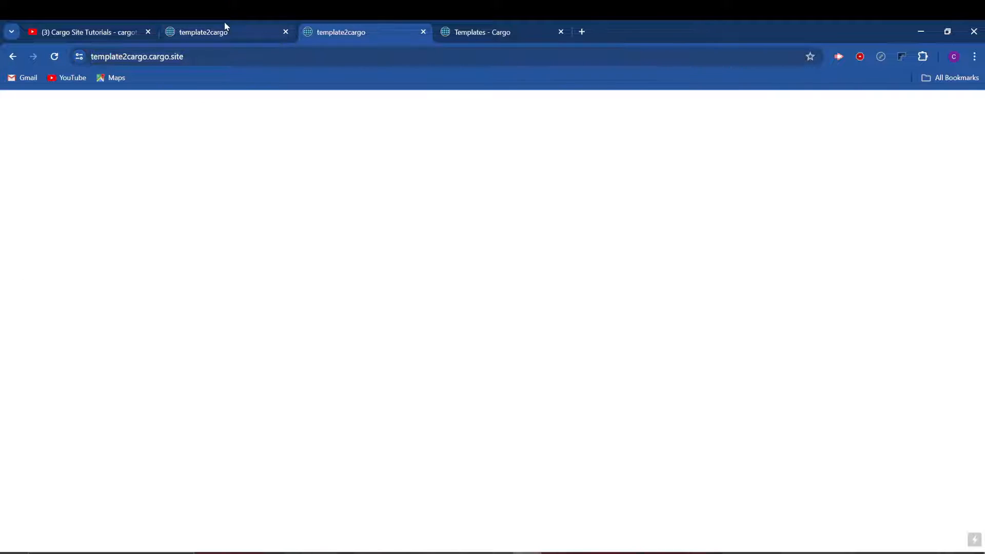
click(224, 27)
click(772, 128)
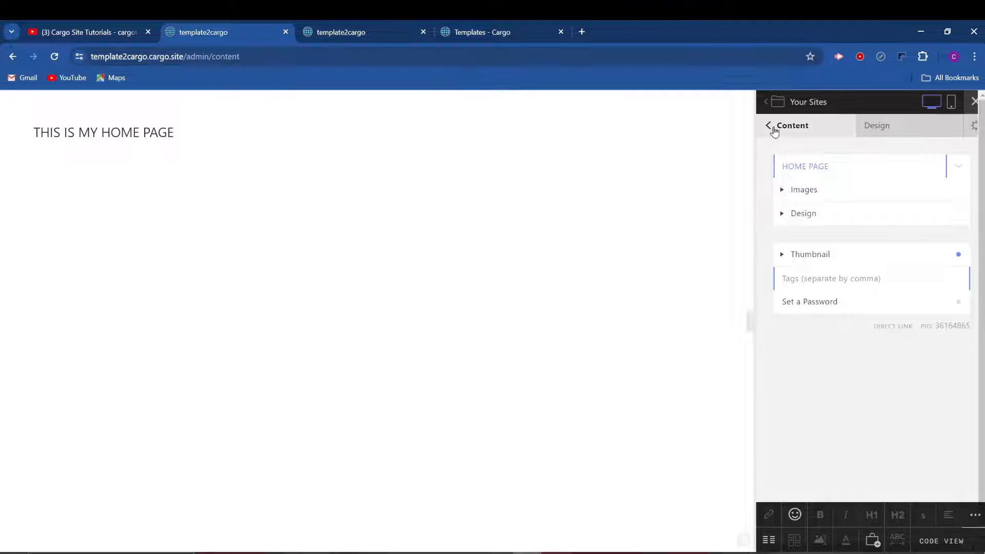
click(935, 172)
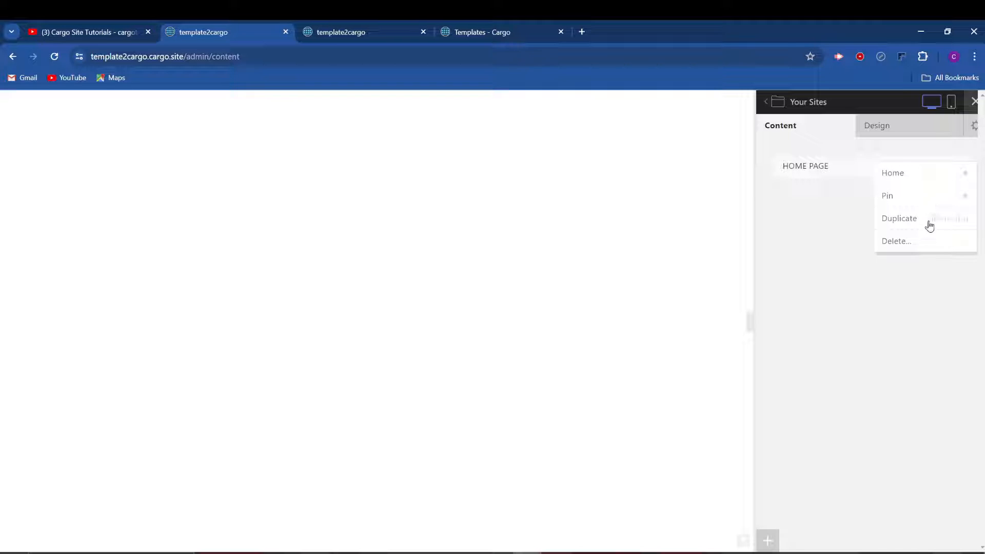
click(969, 175)
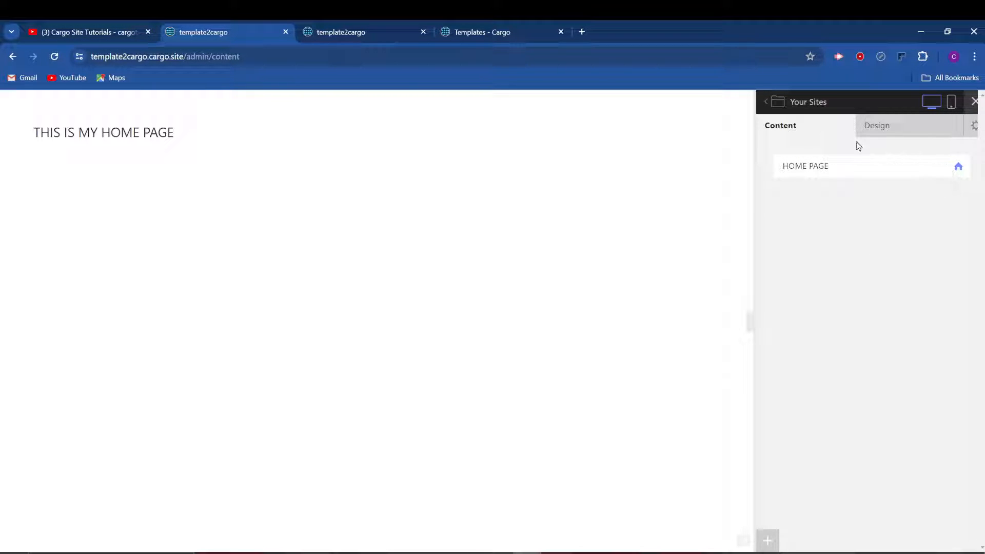
Step: Reload the live site to check the home page text, and close the Templates browser tab
click(384, 26)
click(55, 60)
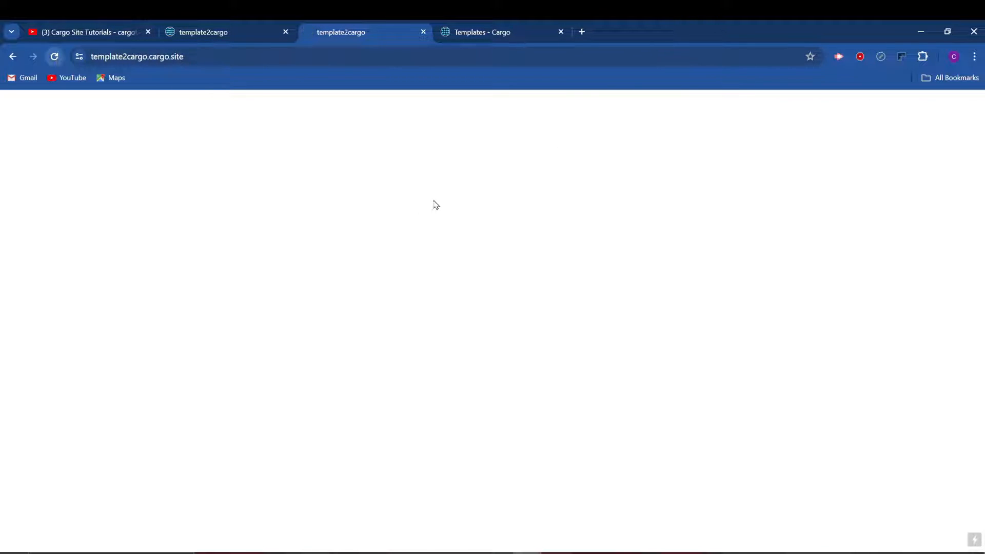
click(562, 33)
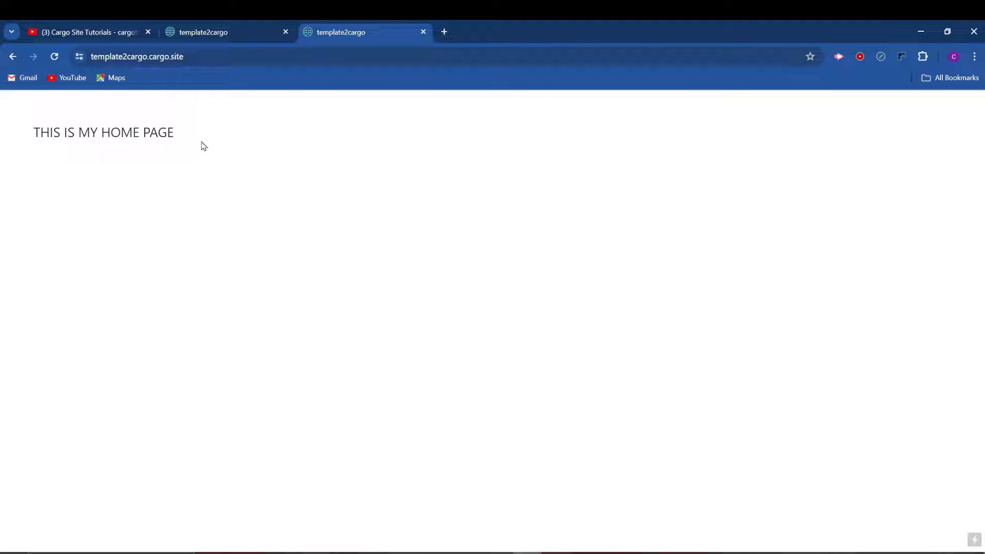
drag(204, 146, 19, 132)
Step: Add a new page in the site editor and name it About Page
click(203, 26)
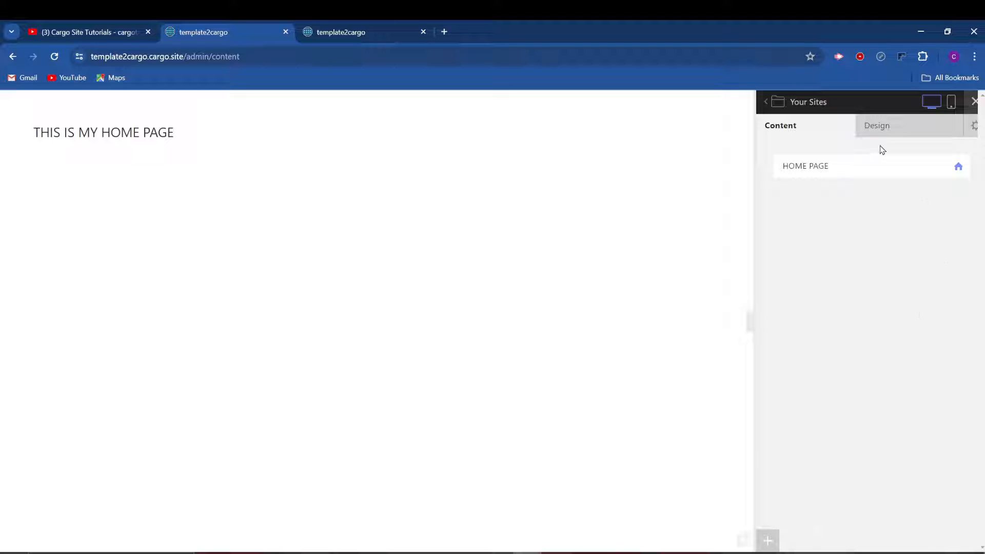
click(767, 540)
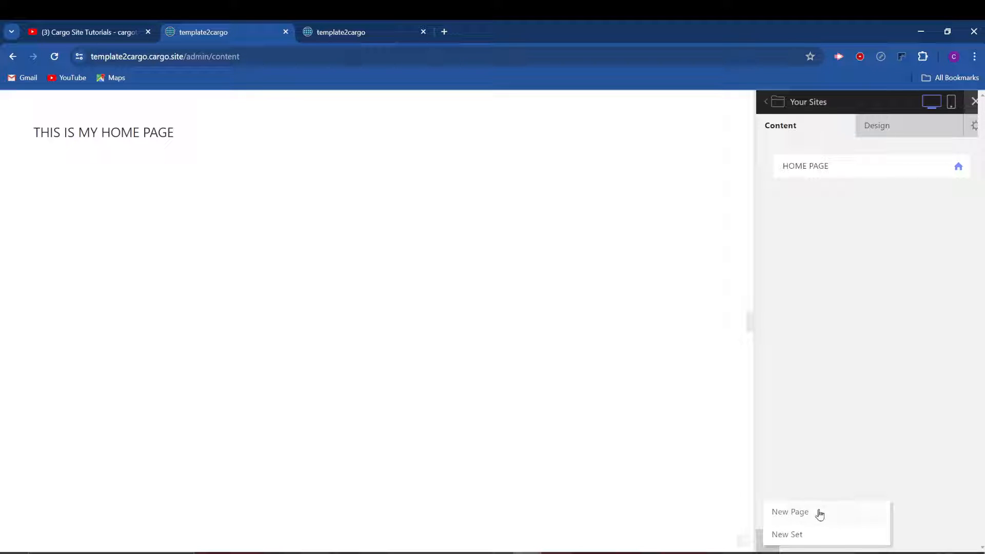
click(820, 513)
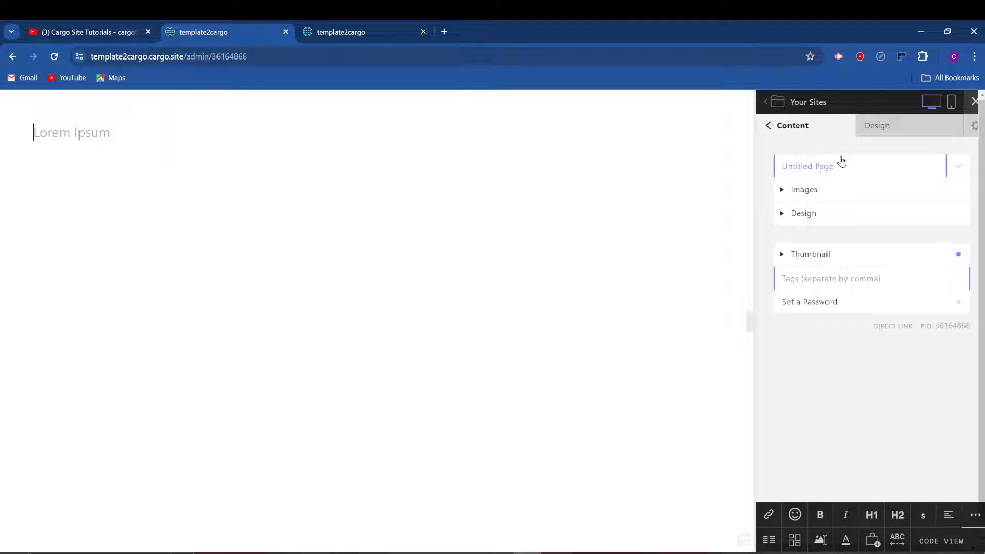
drag(836, 166, 769, 173)
text(Abouy)
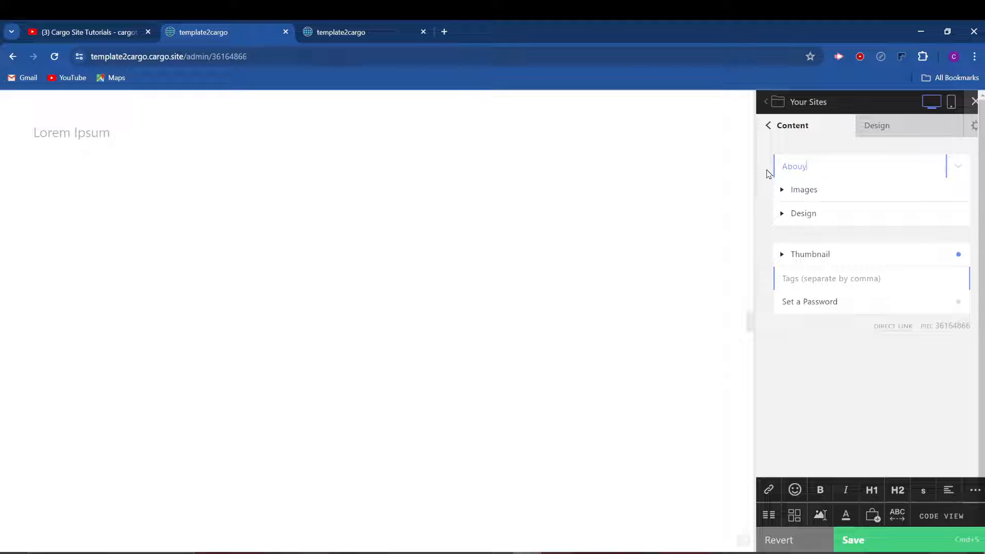
text(tt)
text( PAge)
Step: Enter "THIS IS ABOUT PAGE" as the new page's body text and save it
text(THIS )
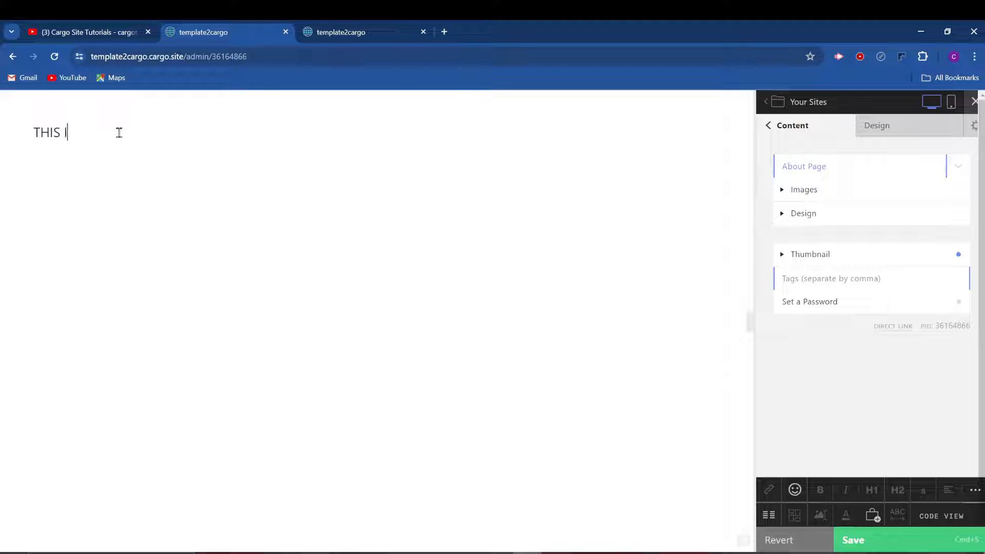
text(IS ABOUT PAGE)
click(899, 540)
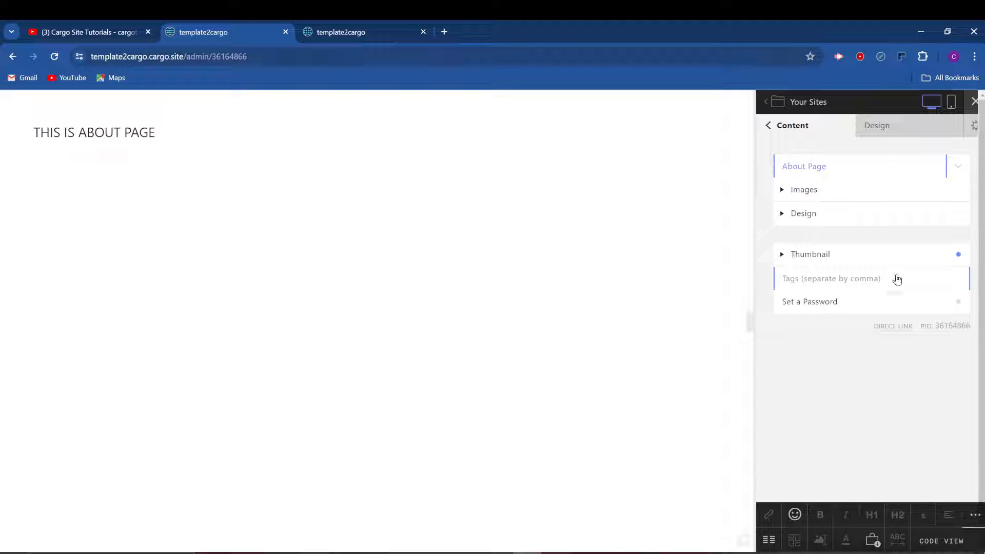
Step: View the About Page's address through its direct link and close that browser tab again
click(896, 327)
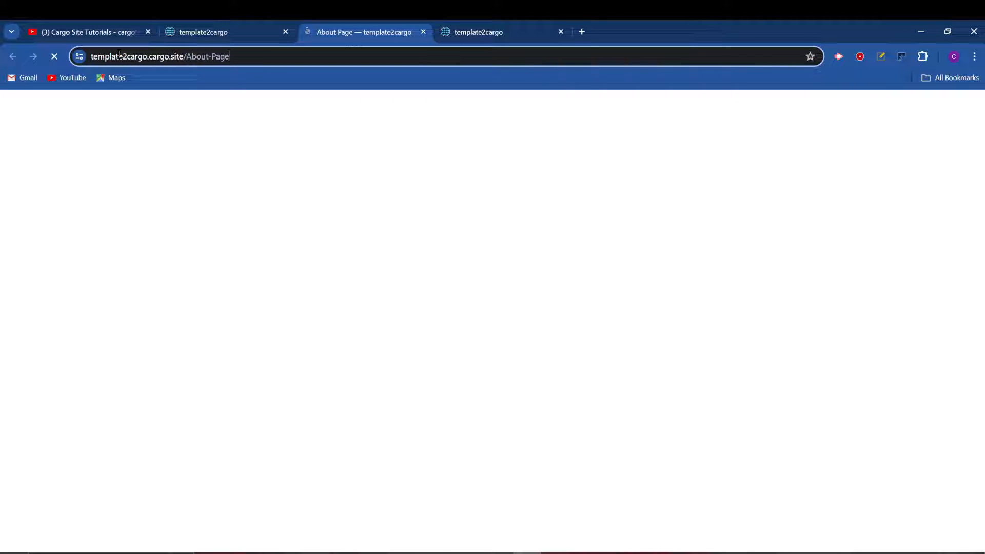
click(119, 55)
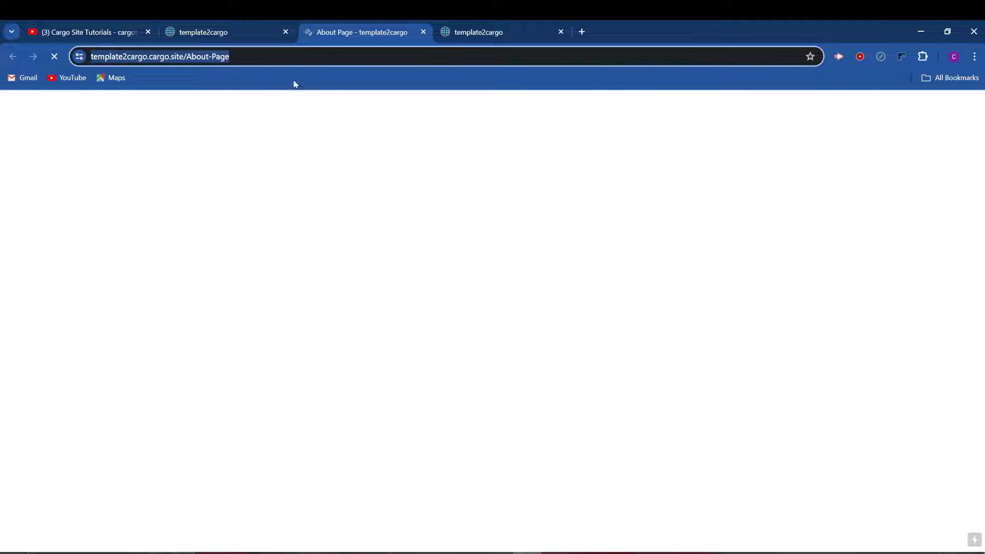
click(423, 32)
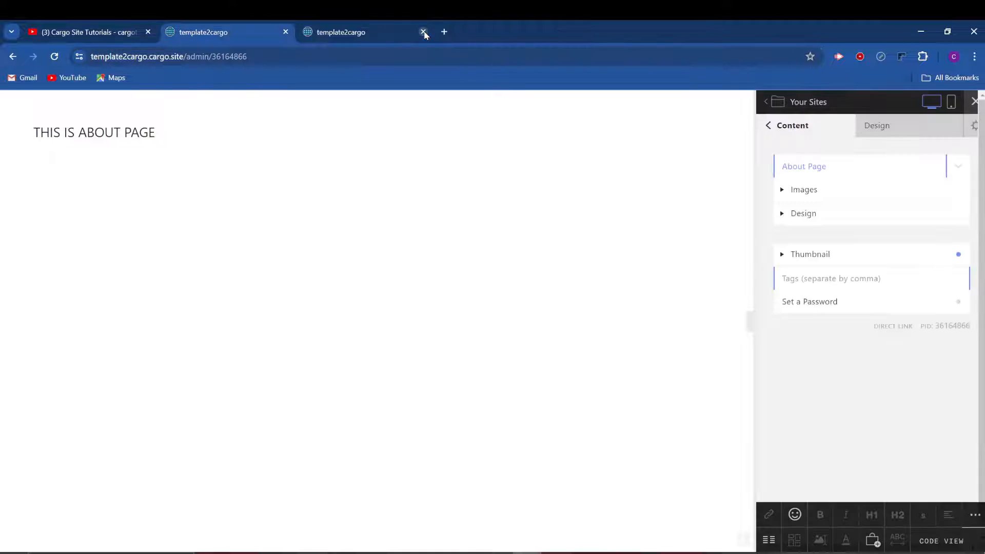
Step: Reopen the About Page from the page list and upload the image NEW ACTIV5 HOVER (1) (1) to it
click(770, 126)
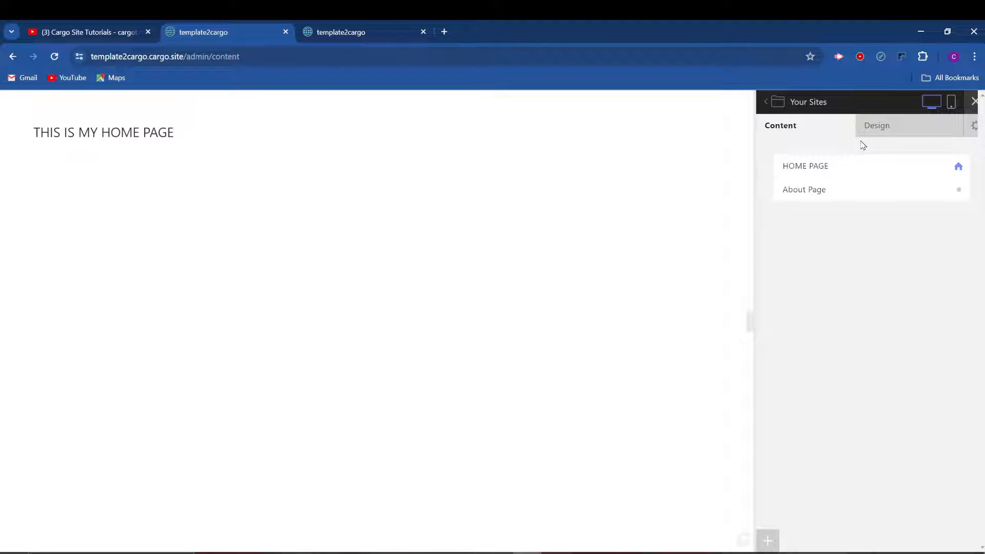
click(830, 189)
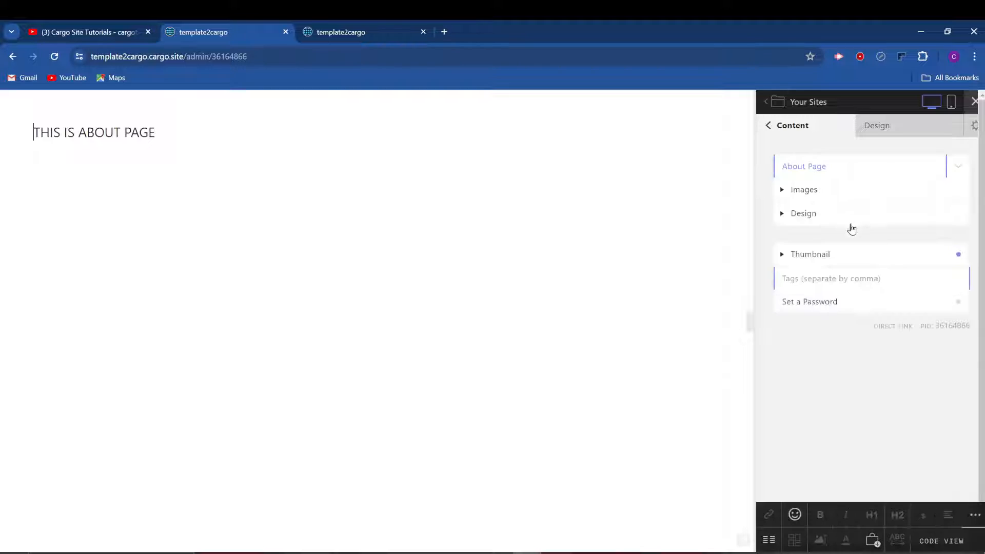
click(779, 193)
click(780, 194)
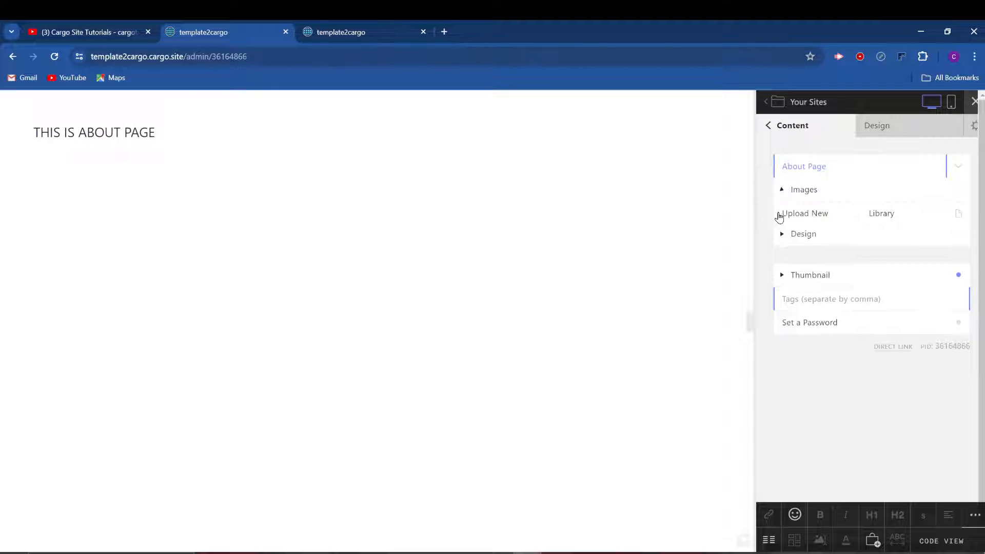
click(784, 200)
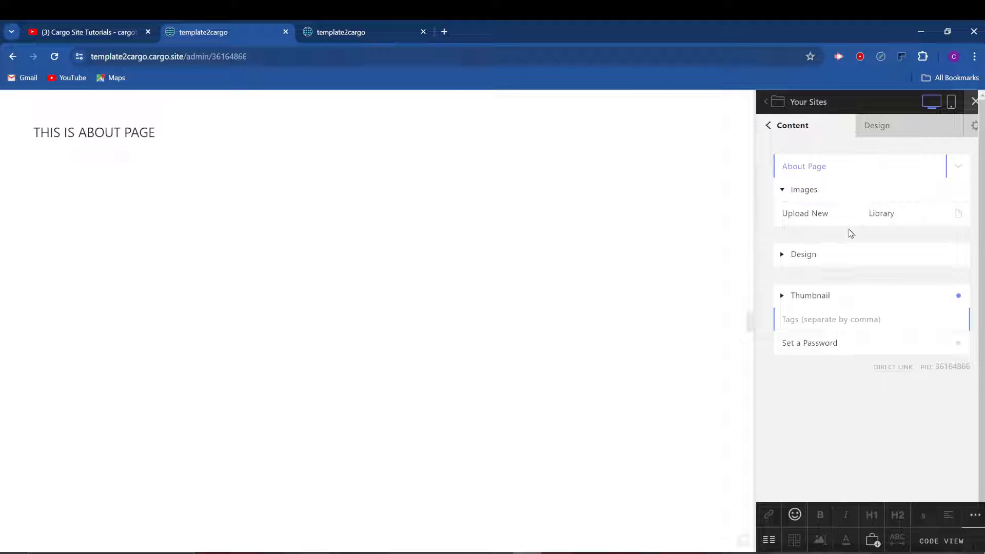
click(811, 214)
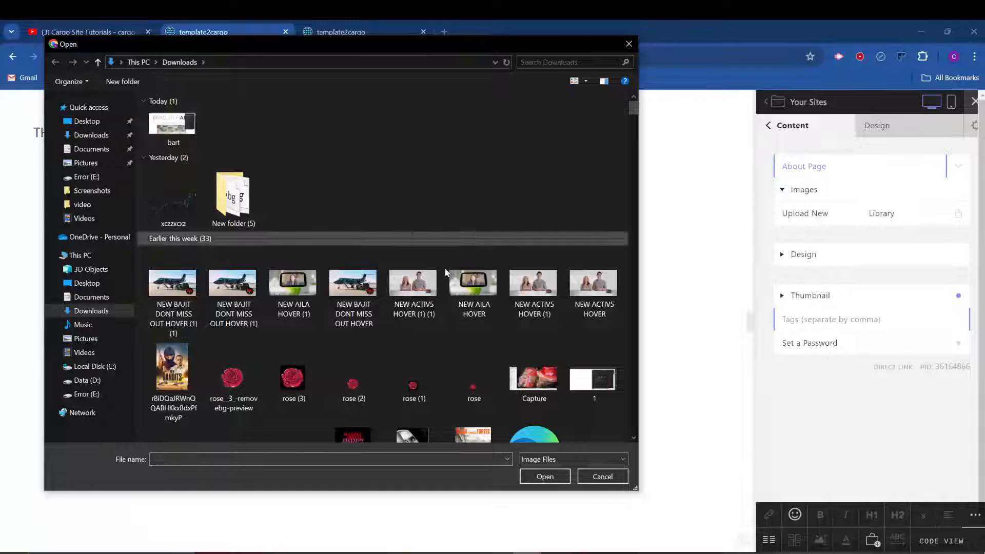
double_click(408, 279)
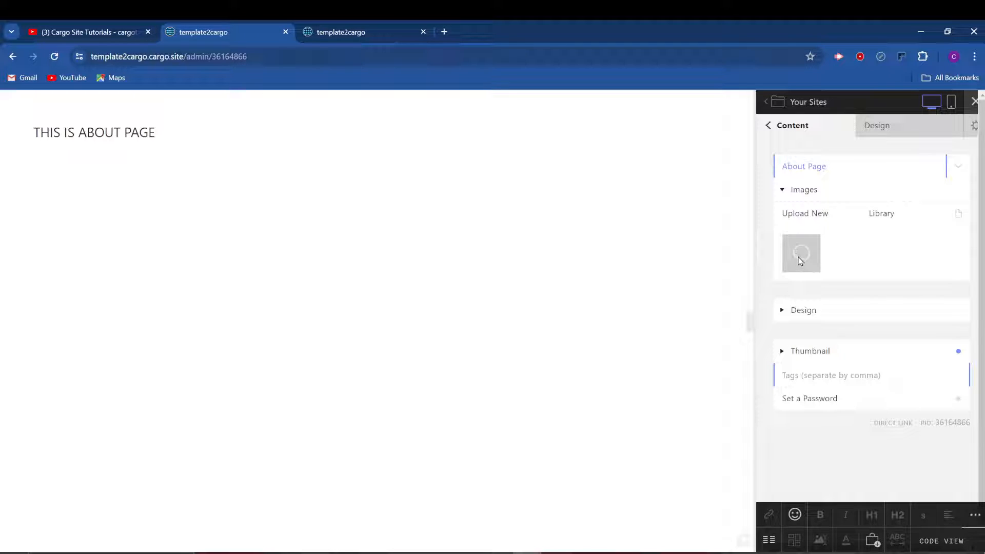
Step: Insert the uploaded image into the About Page's body on a new line below the text
drag(801, 246, 171, 249)
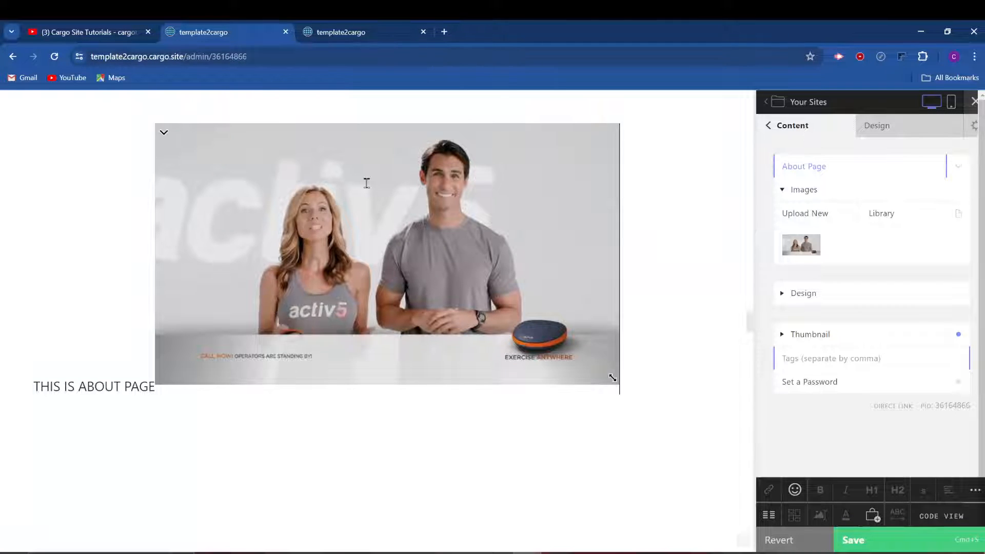
click(367, 184)
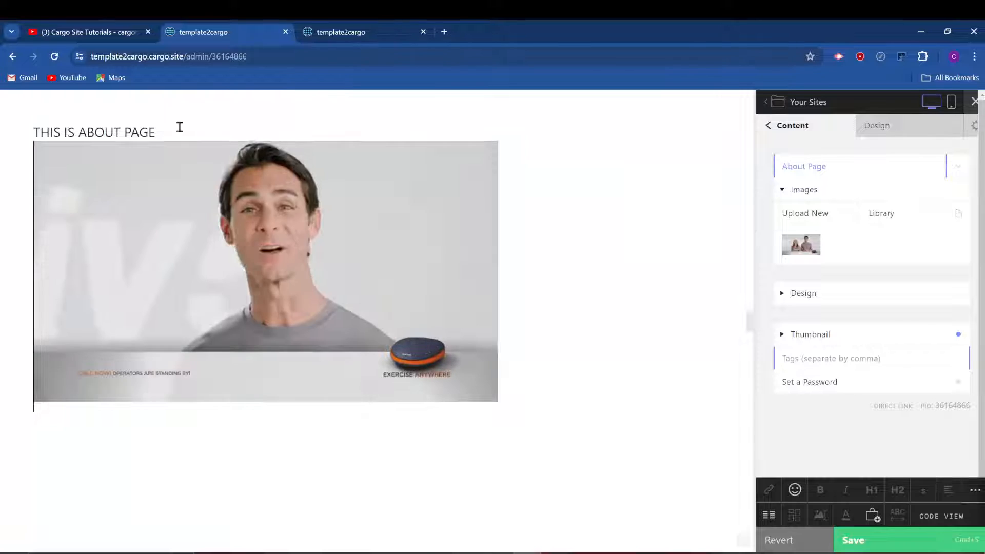
click(179, 126)
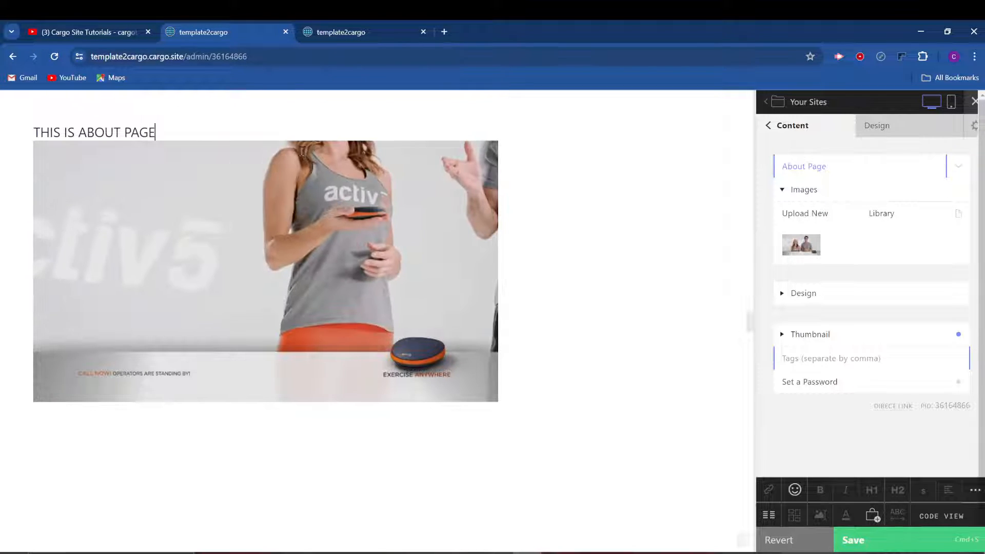
Step: Save the About Page, view it live through its direct link, and return to the editor
click(875, 550)
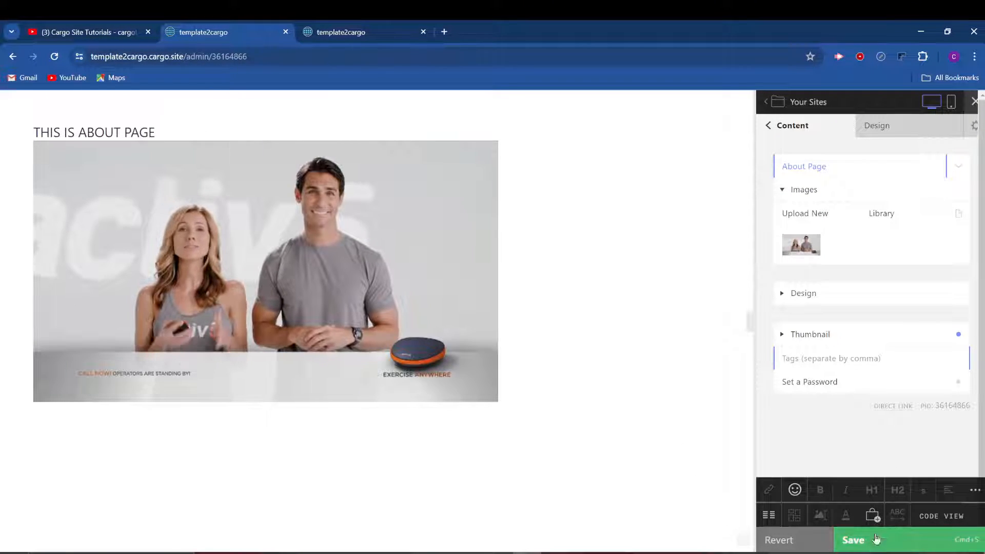
click(894, 407)
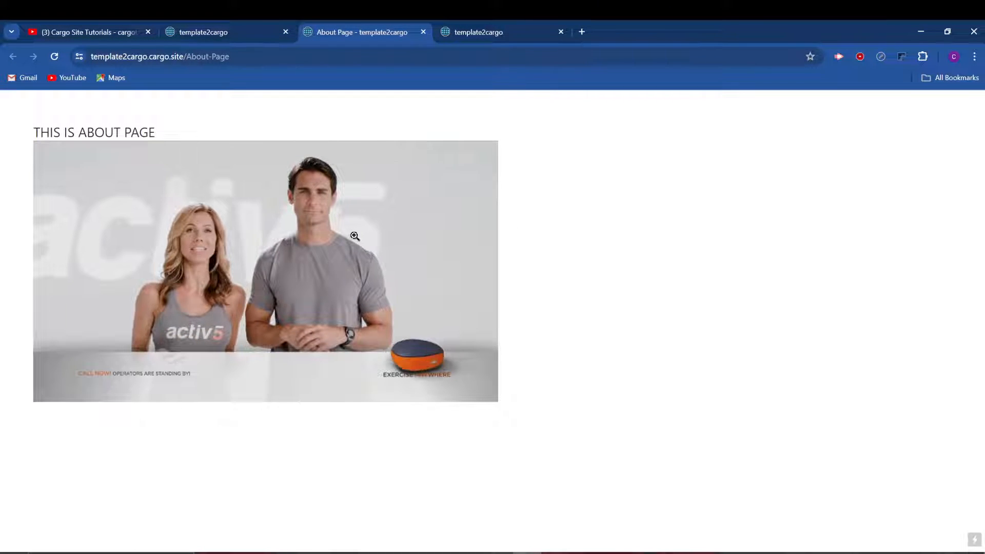
click(212, 30)
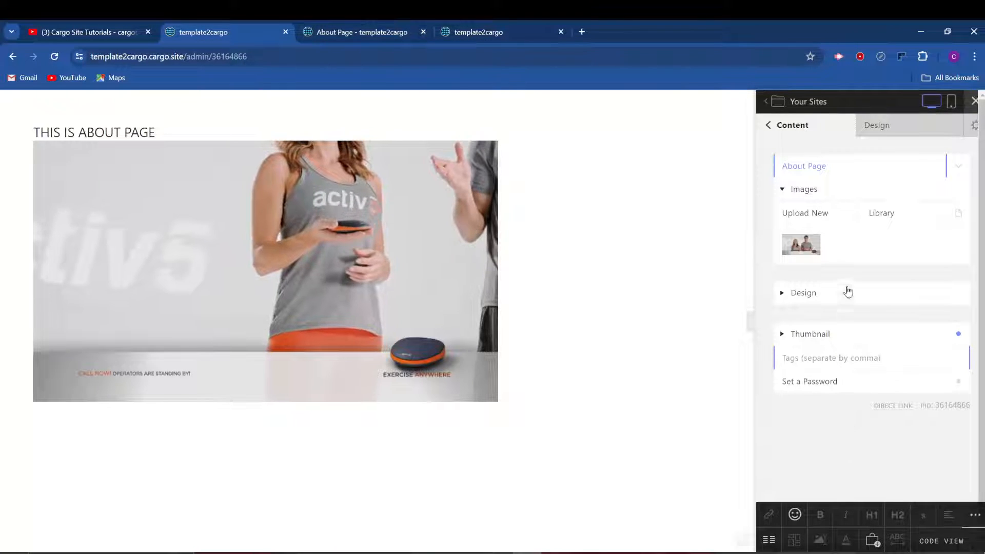
Step: Expand the About Page's design settings and set the page alignment to right
scroll(781, 284, down, 1)
click(780, 283)
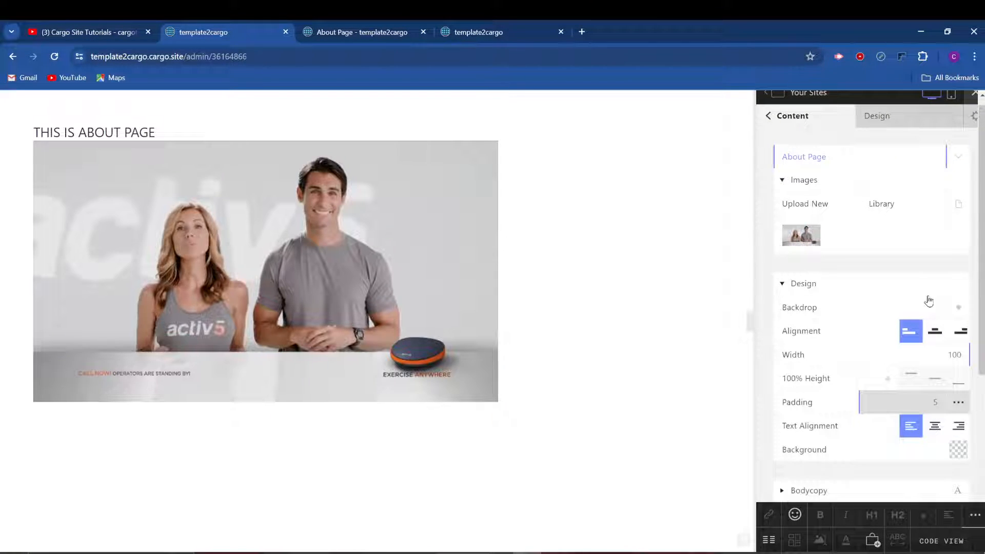
scroll(924, 301, down, 2)
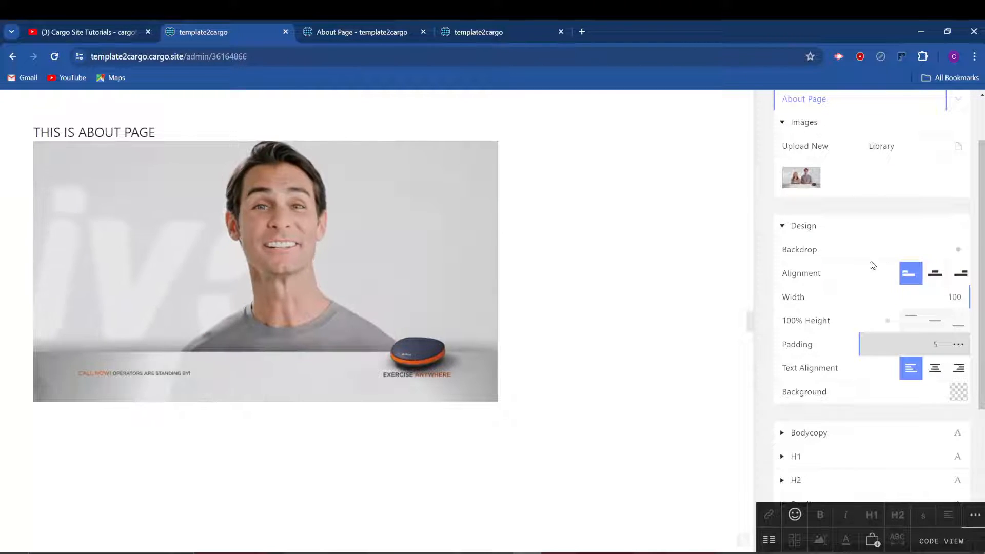
scroll(930, 303, up, 2)
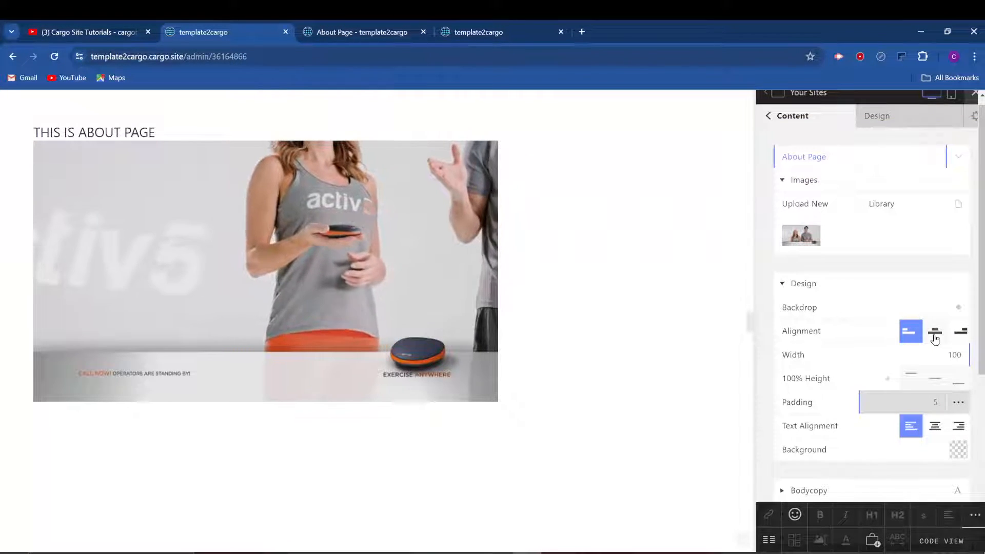
click(936, 335)
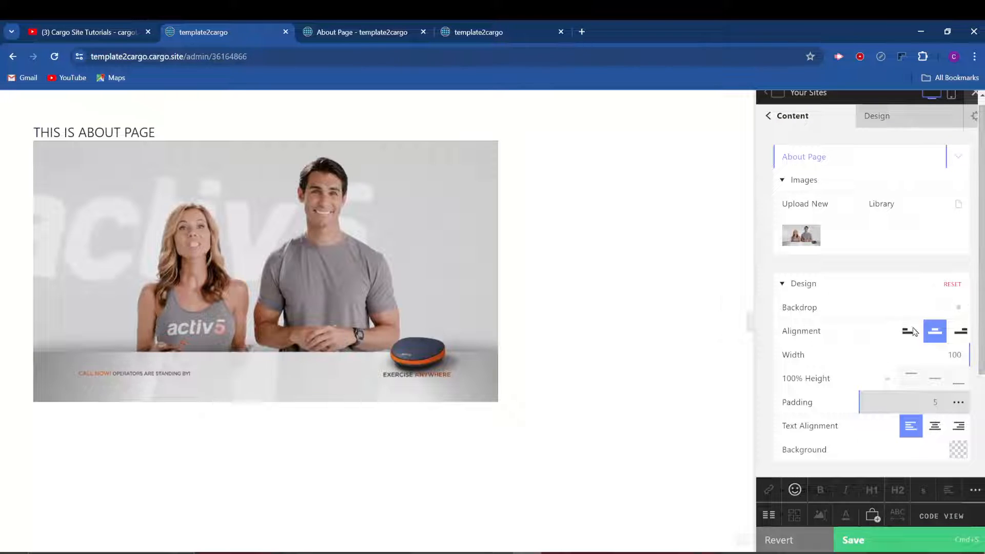
click(959, 332)
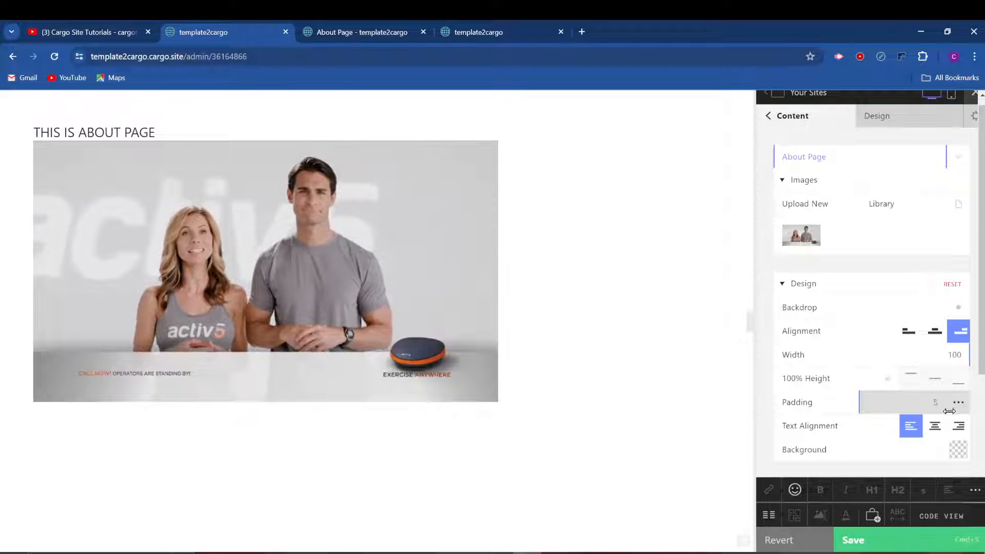
Step: Set the About Page's text alignment to right and reduce its content width to about 43
click(935, 428)
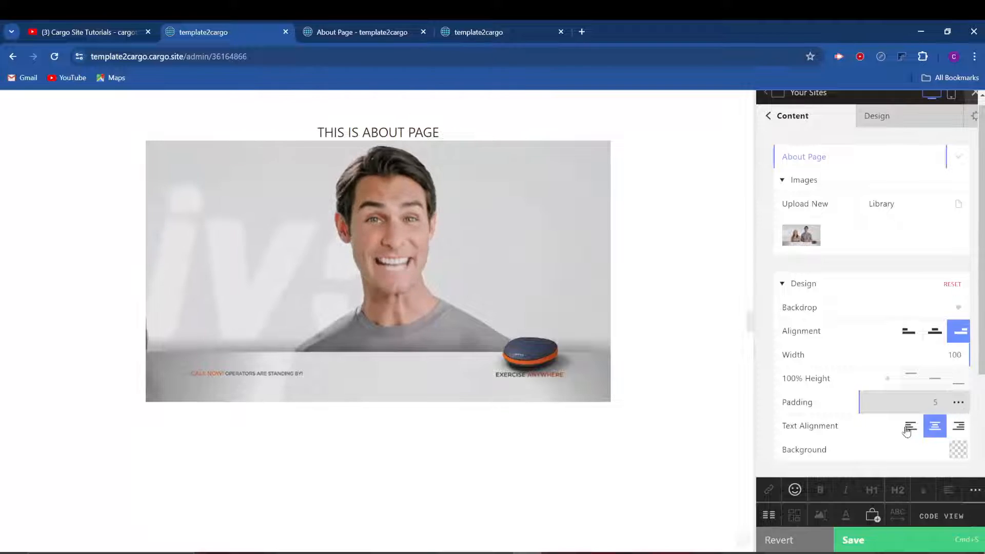
click(959, 425)
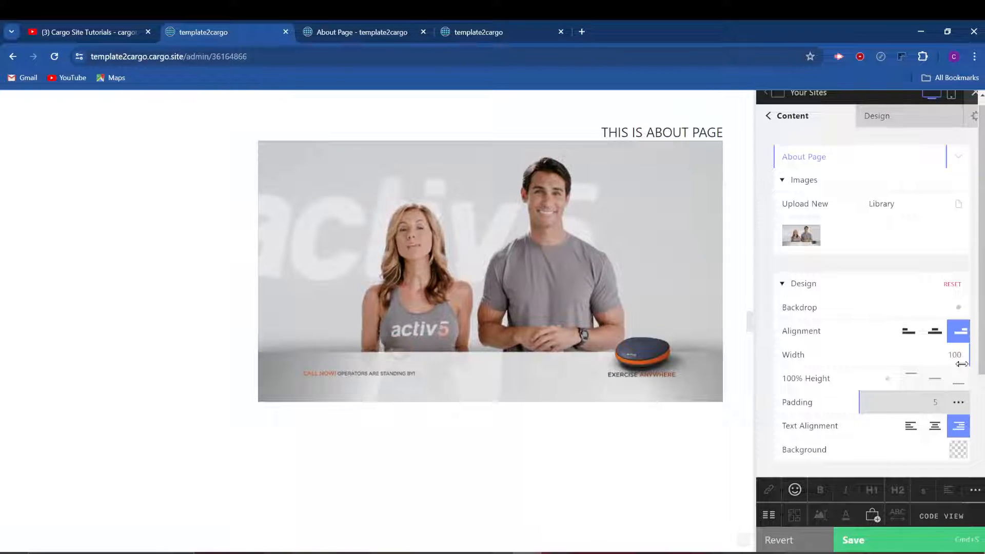
drag(958, 356, 831, 359)
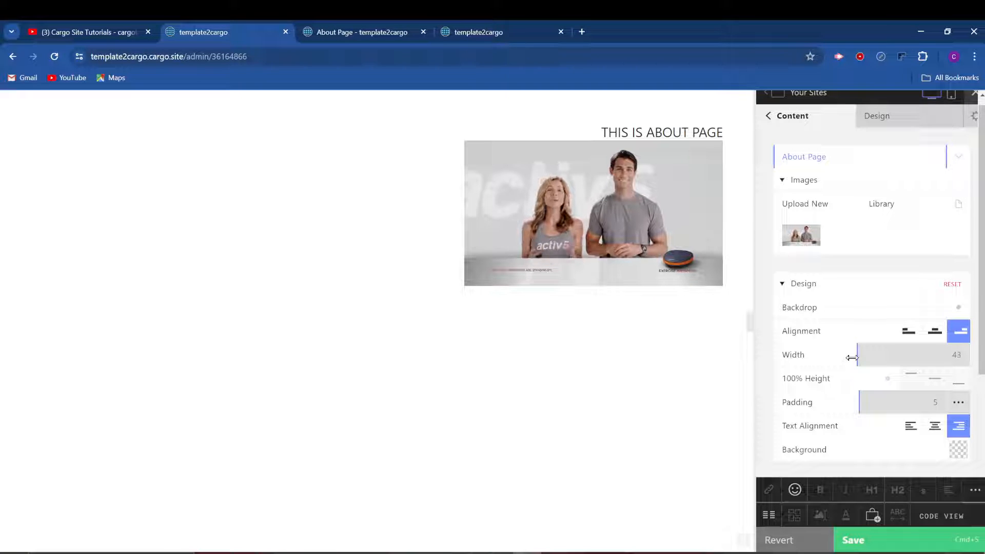
Step: Set the About Page's page alignment to left, its content width to 100 and its text alignment to left
click(914, 332)
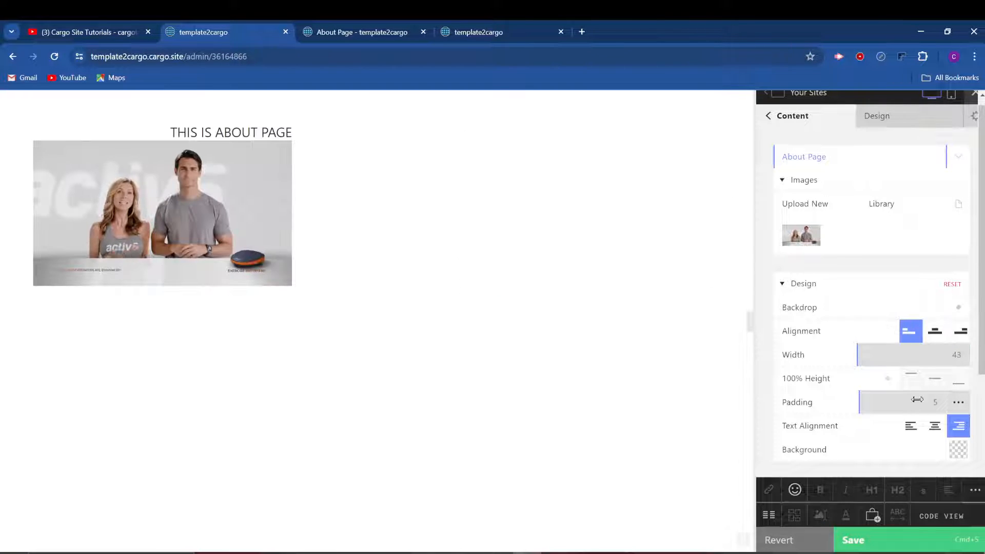
click(935, 331)
click(961, 334)
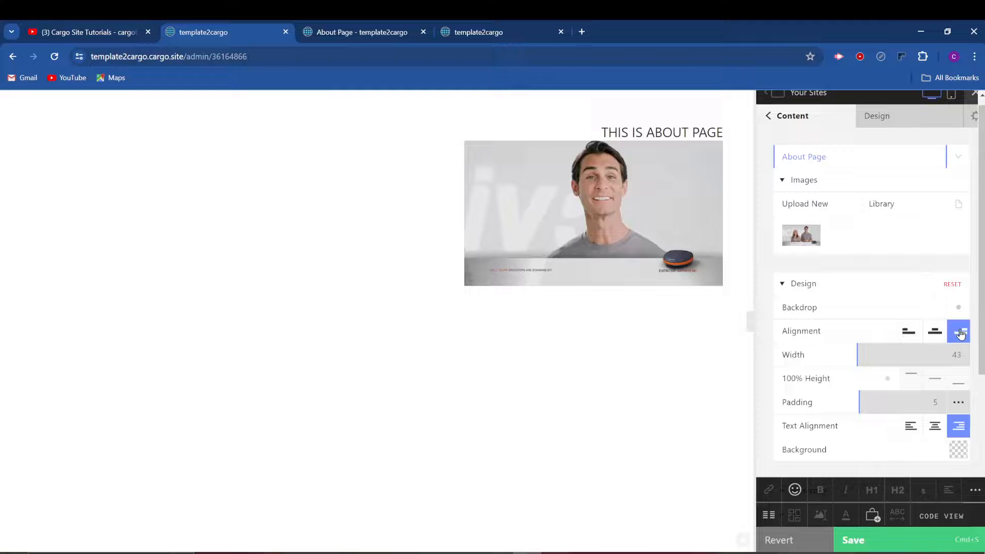
click(909, 332)
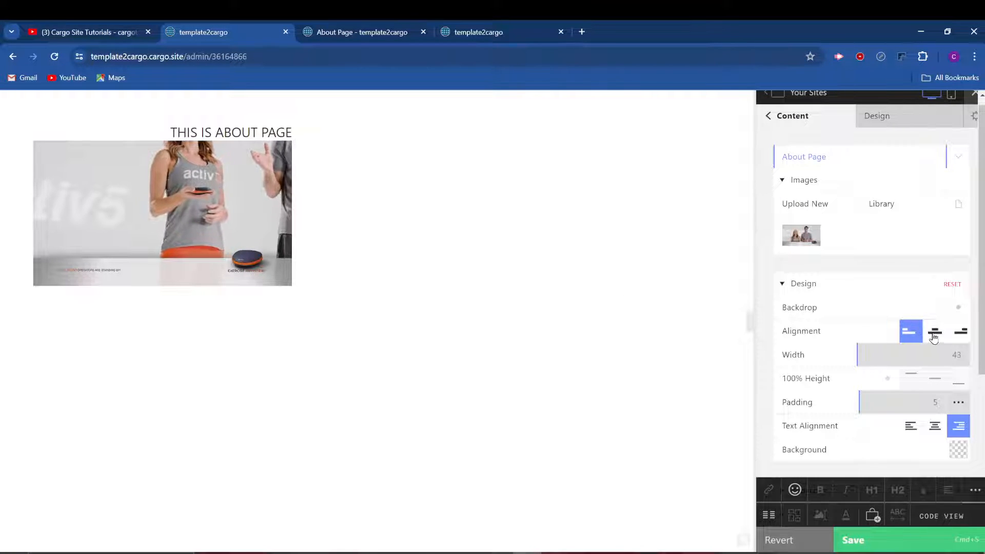
drag(881, 358, 946, 348)
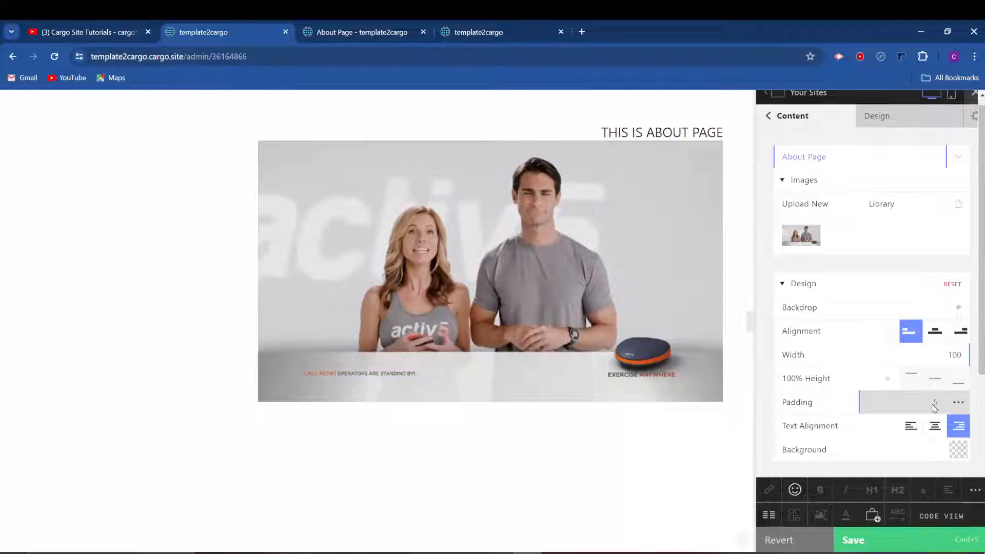
click(913, 431)
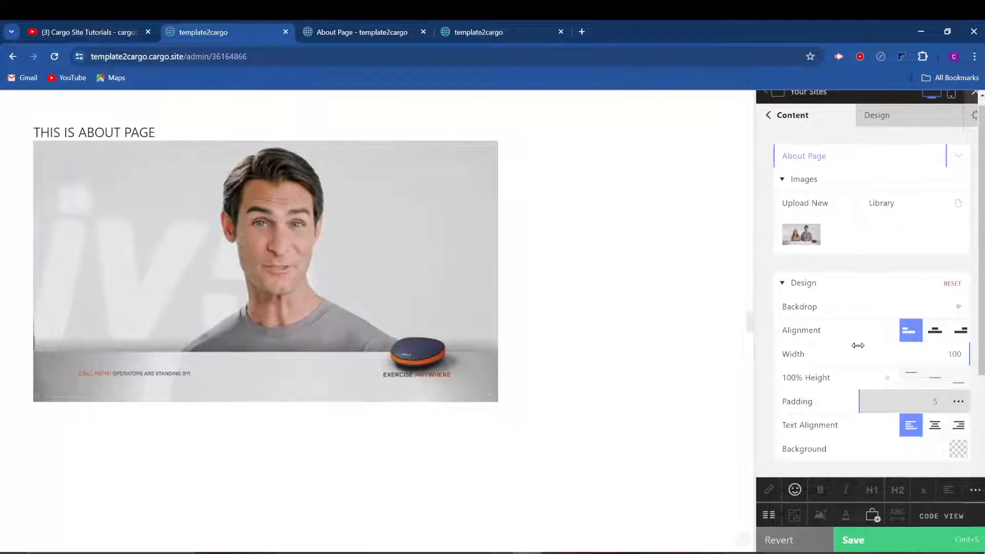
Step: Set the About Page's background color to the light red #fd8787
scroll(855, 354, down, 2)
click(957, 333)
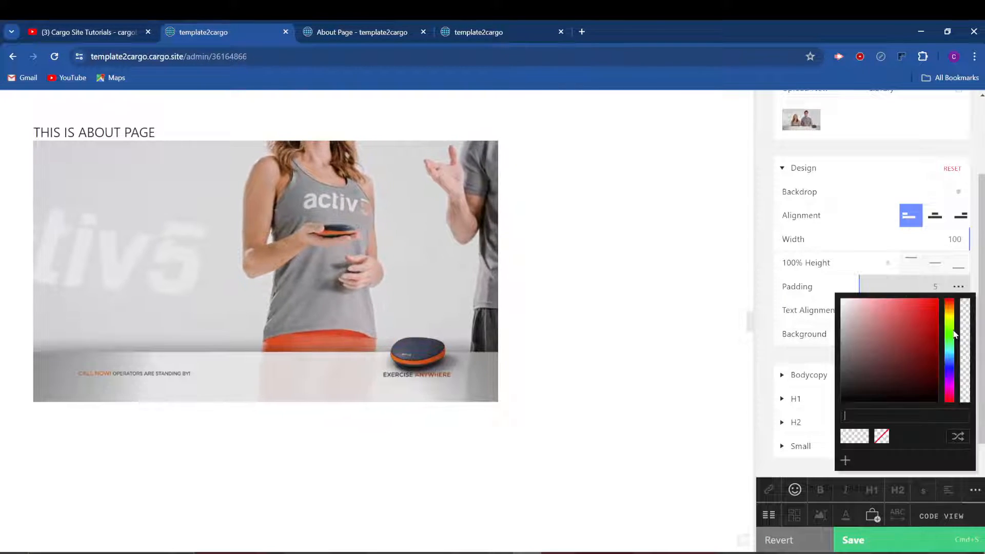
click(888, 306)
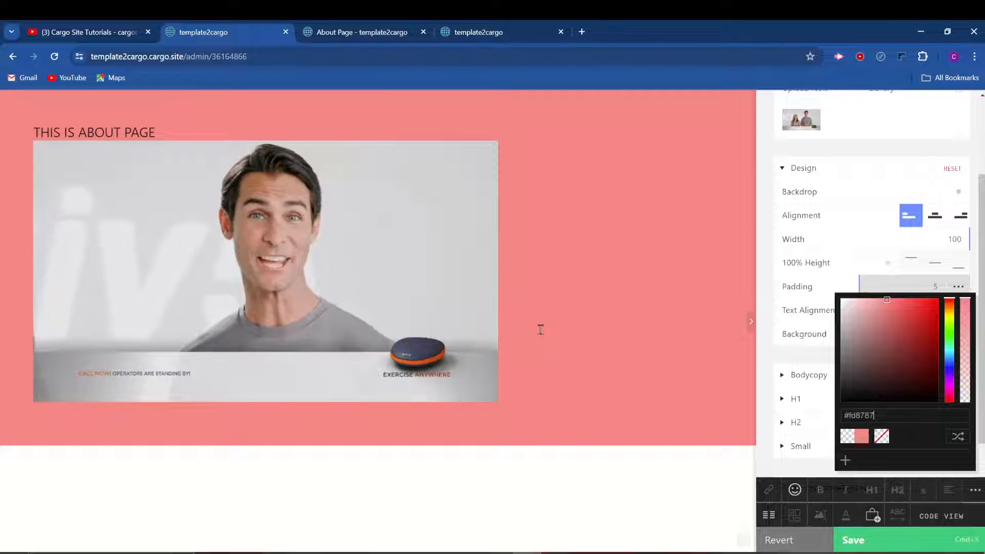
click(798, 159)
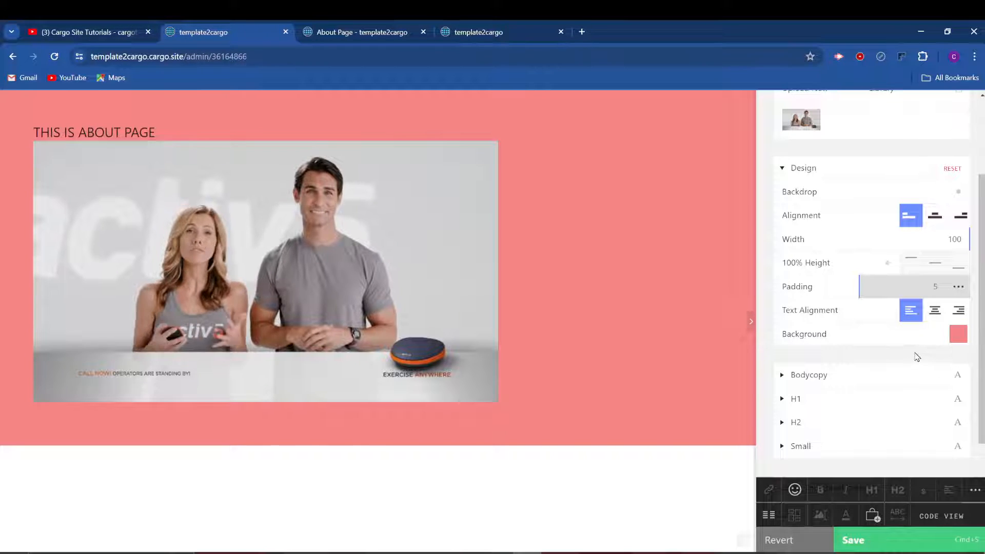
Step: Look through the About Page's remaining design settings and inspect its content in the code view without changing it
scroll(844, 214, up, 3)
scroll(906, 354, down, 2)
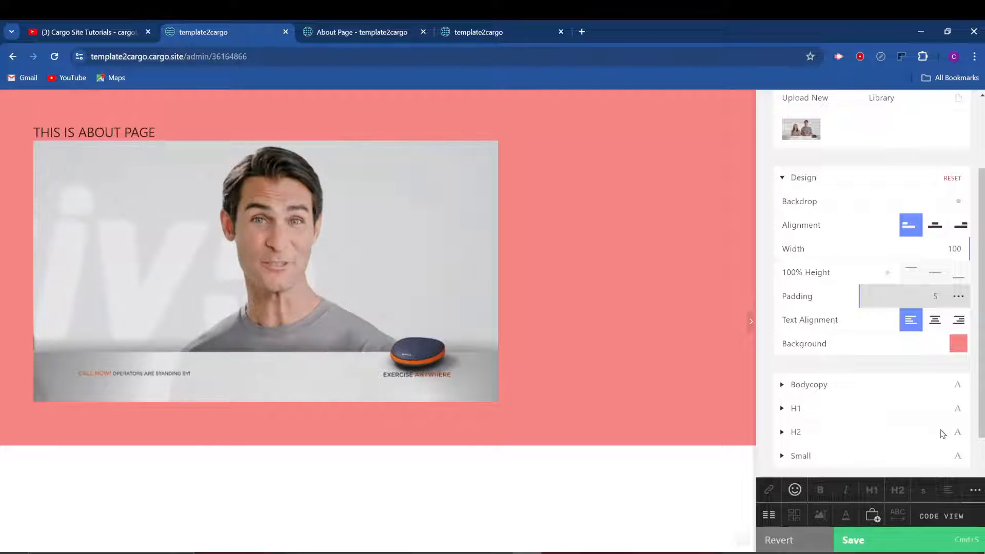
scroll(904, 442, down, 3)
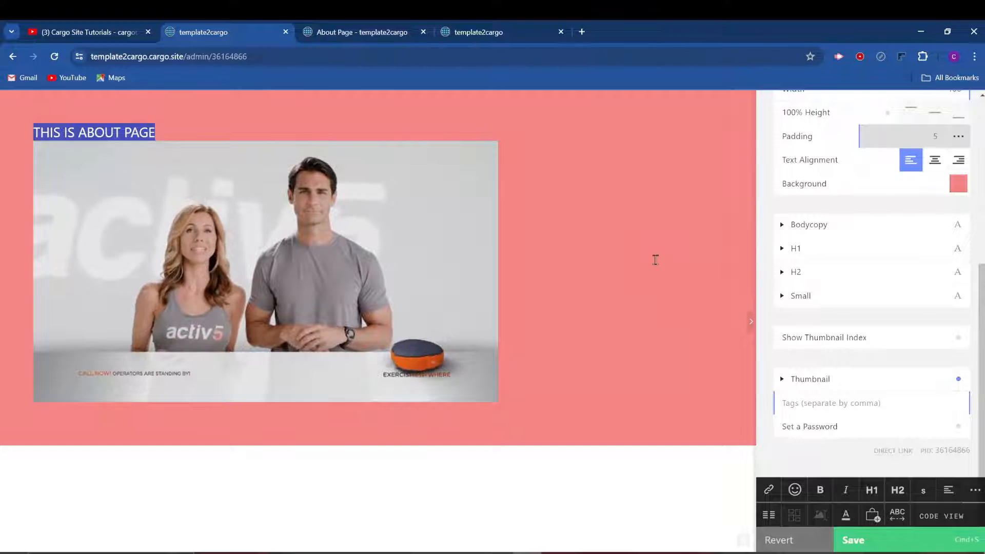
click(946, 517)
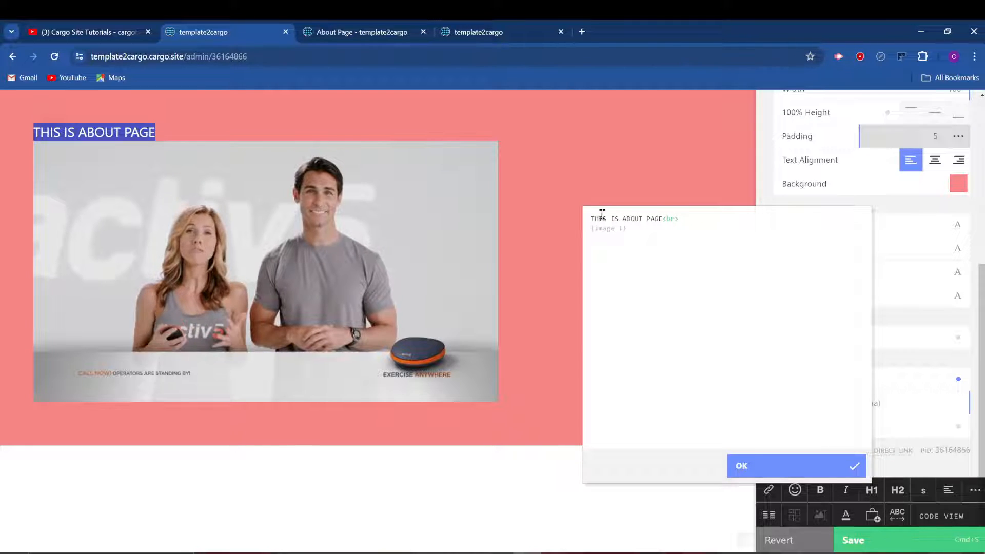
click(805, 464)
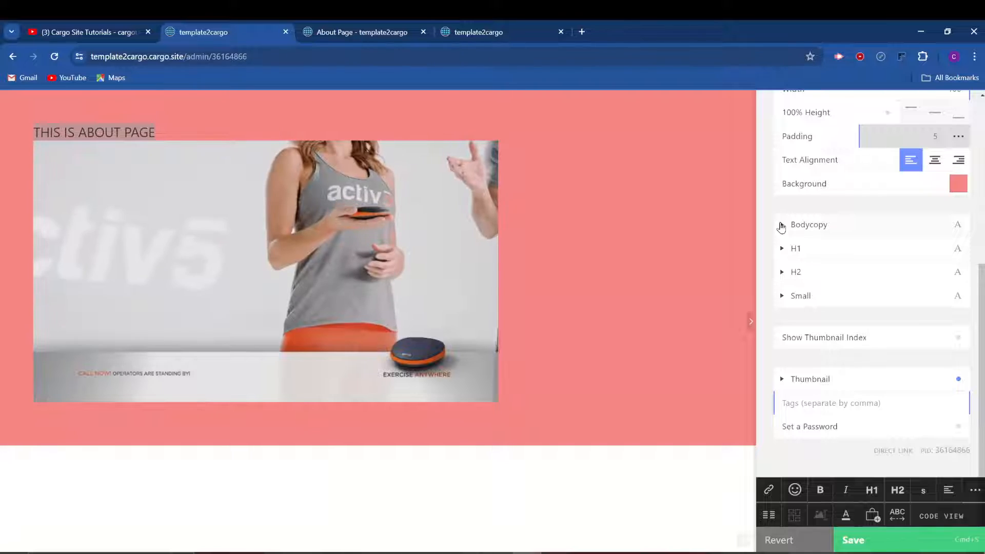
Step: Set the Bodycopy style's font size to 4.8 and its line height to 1.2
click(781, 226)
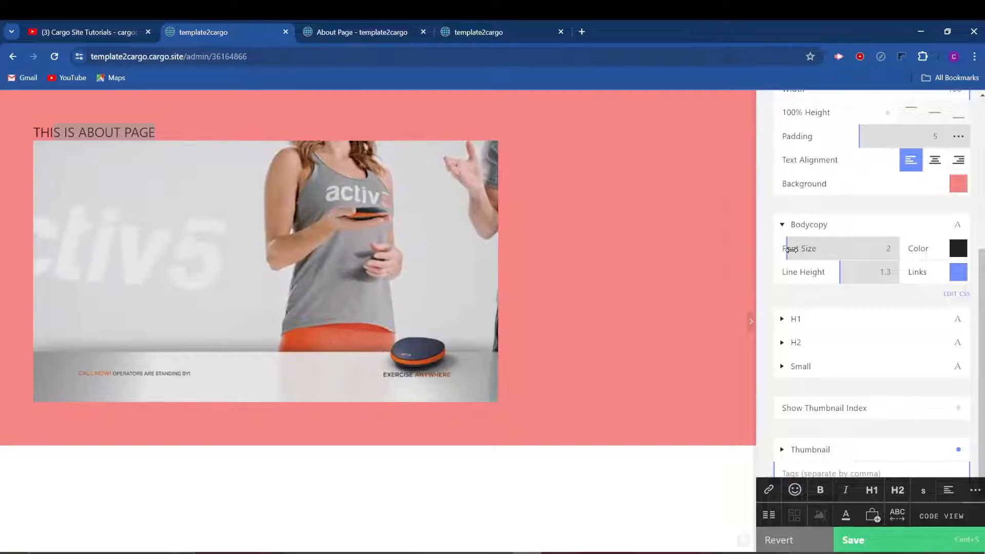
drag(791, 249, 837, 277)
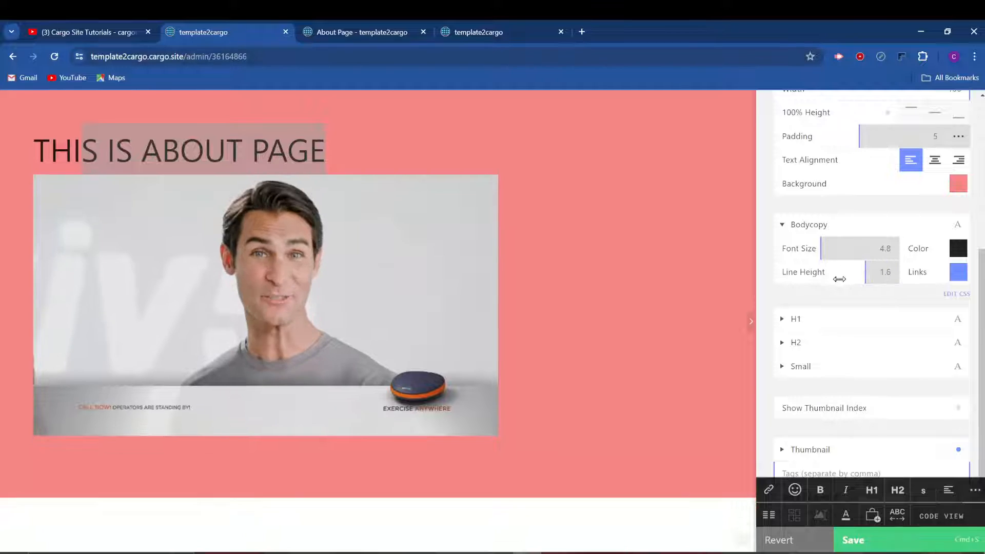
Step: Add a second text line reading "HIS IS ABOUT PAGE" between the first line and the image
click(414, 142)
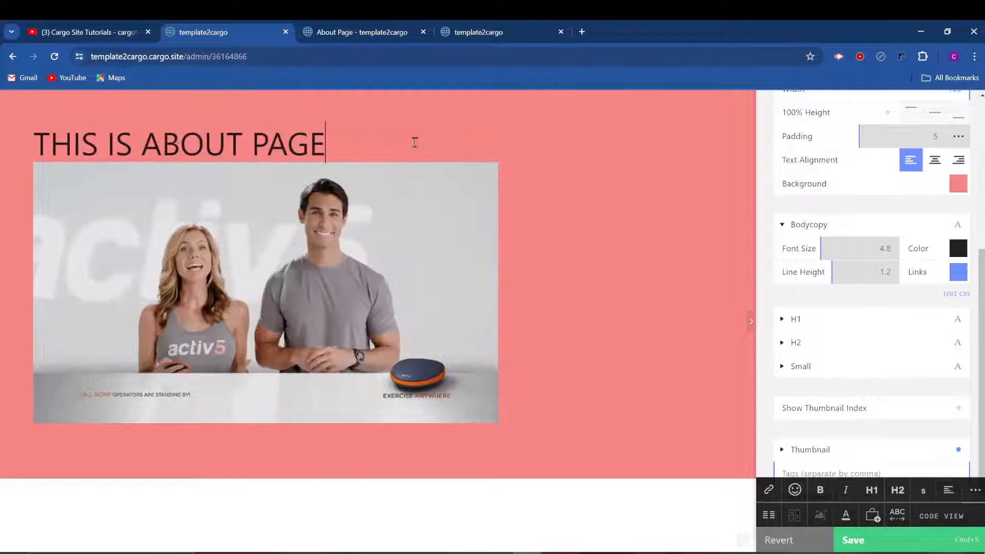
key(Return)
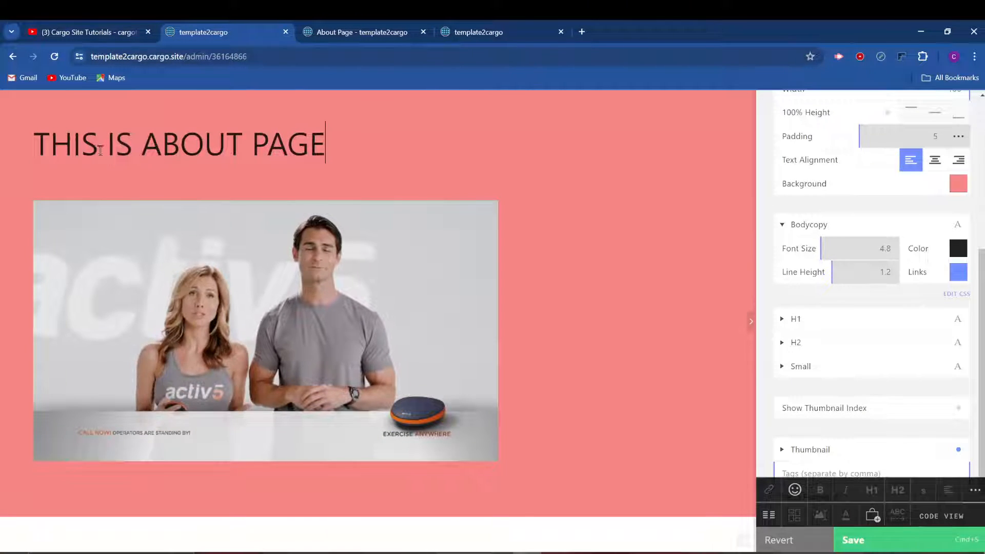
key(ctrl+shift+Left)
key(ctrl+shift+Left)
key(ctrl+shift+Left)
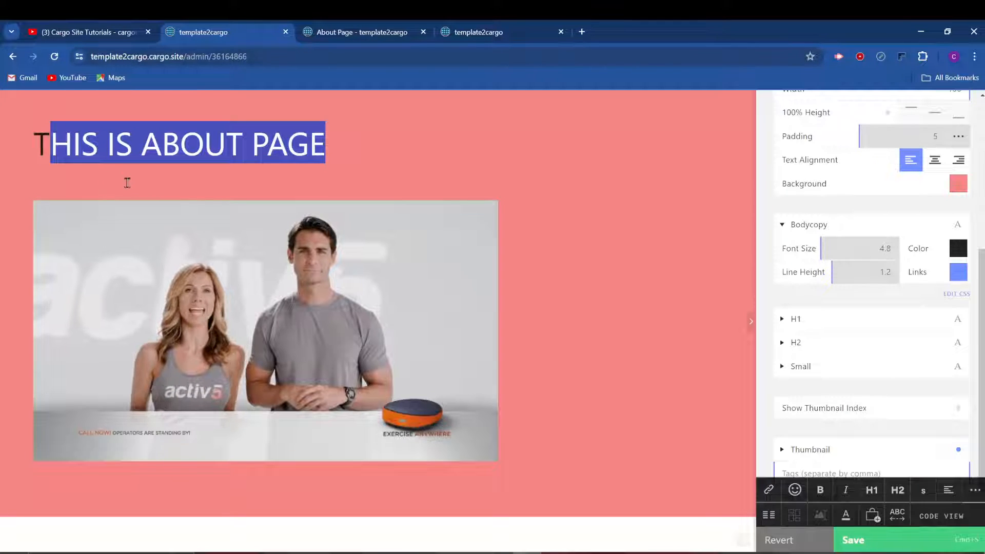
click(141, 183)
text(HIS IS ABOUT PAGE)
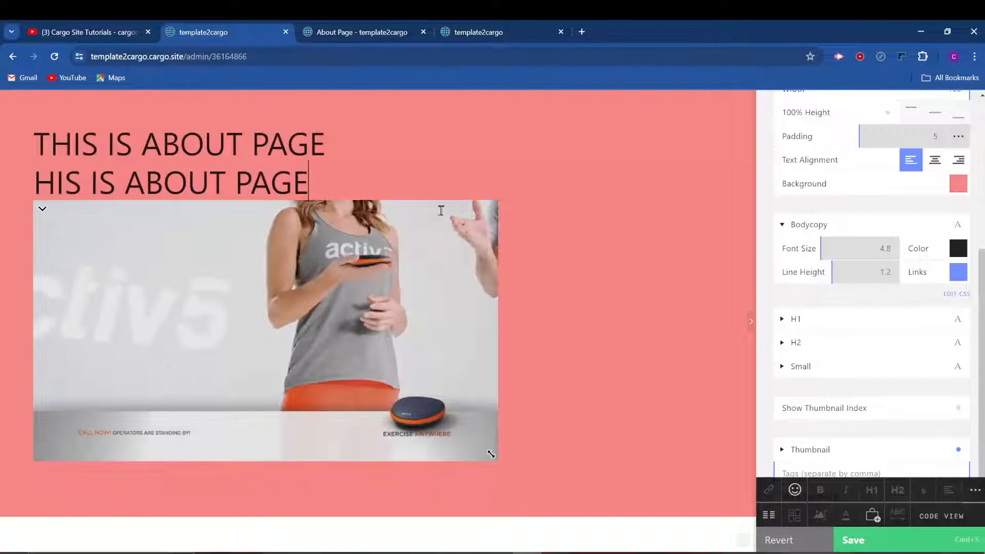
Step: Reduce the Bodycopy font size to 2.9 with the line height at 1.2
mouse_move(837, 274)
mouse_down()
mouse_move(882, 274)
mouse_move(831, 277)
mouse_up()
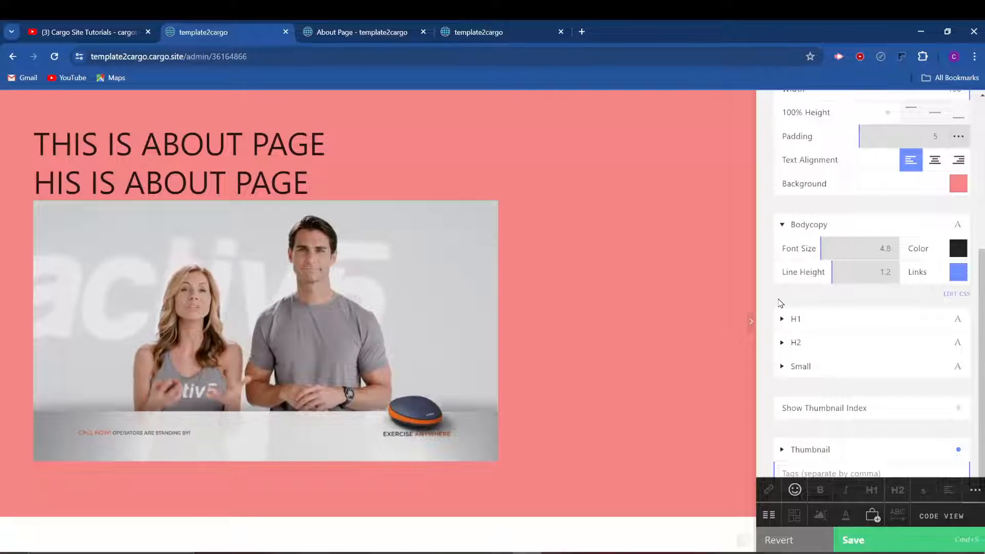
drag(825, 243, 799, 248)
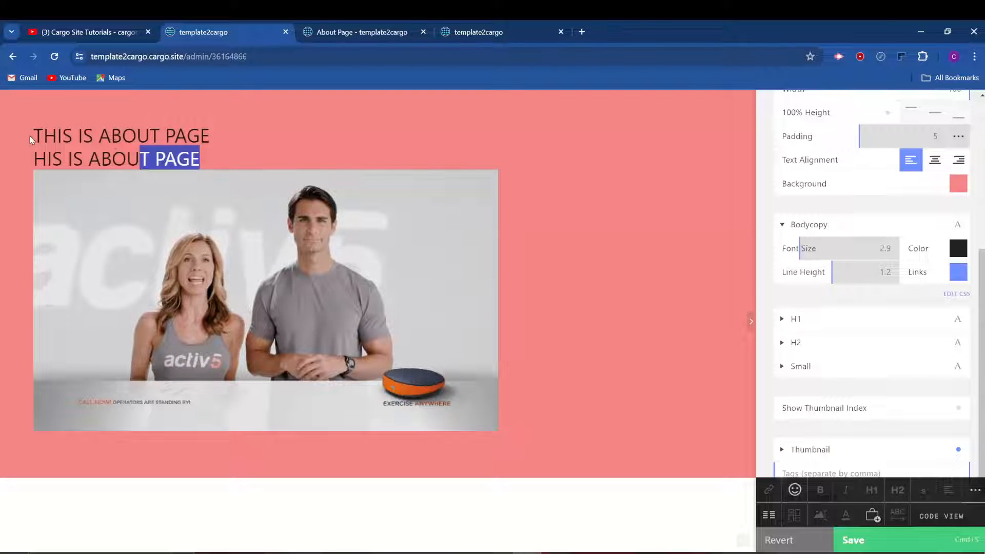
Step: Apply the Small style to both text lines and give that style font size 2 and the green color rgba(118, 255, 24, 0.87)
drag(31, 140, 31, 138)
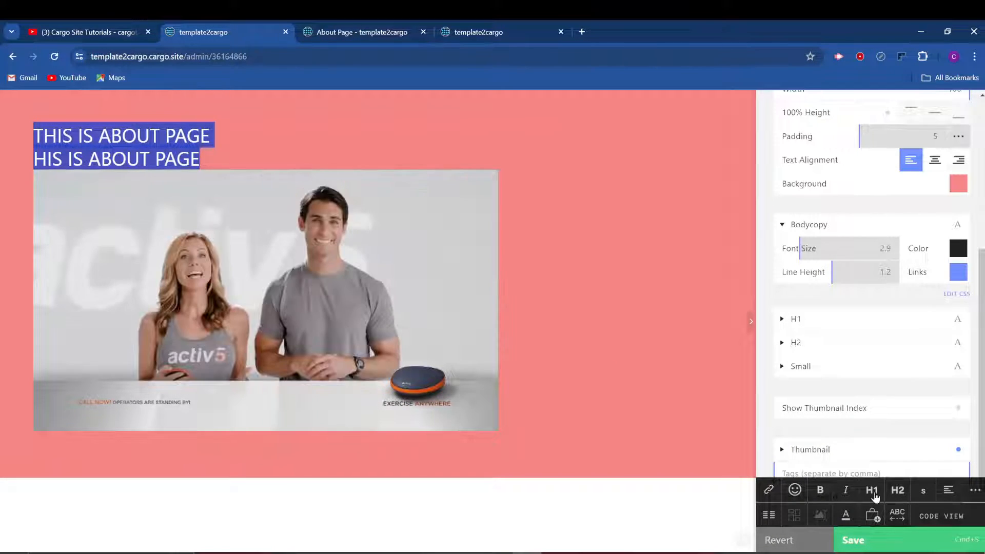
click(872, 491)
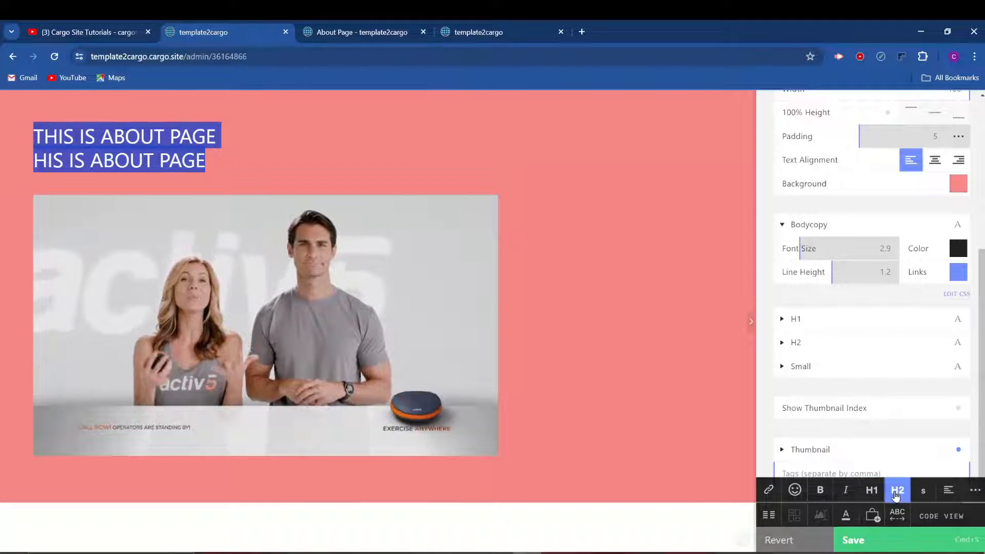
click(924, 494)
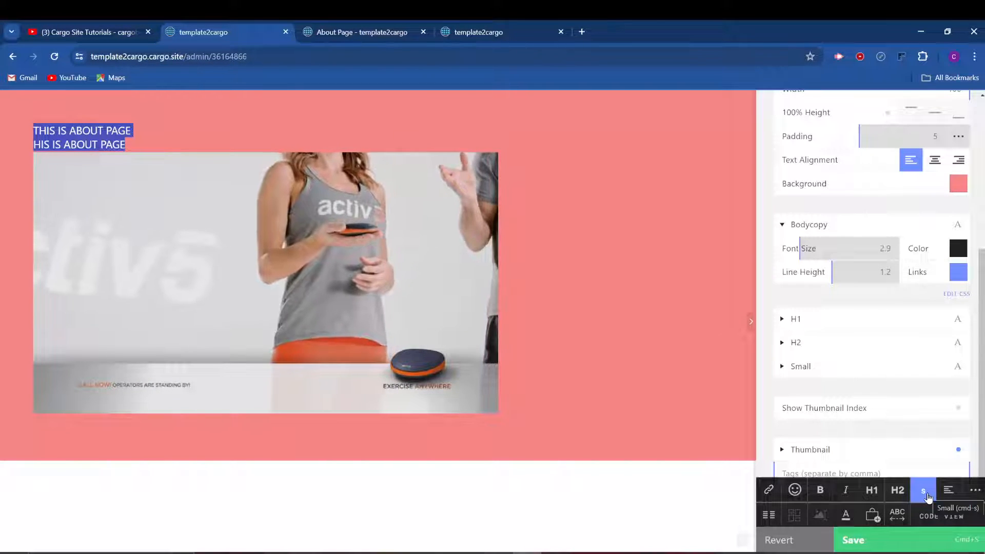
click(783, 368)
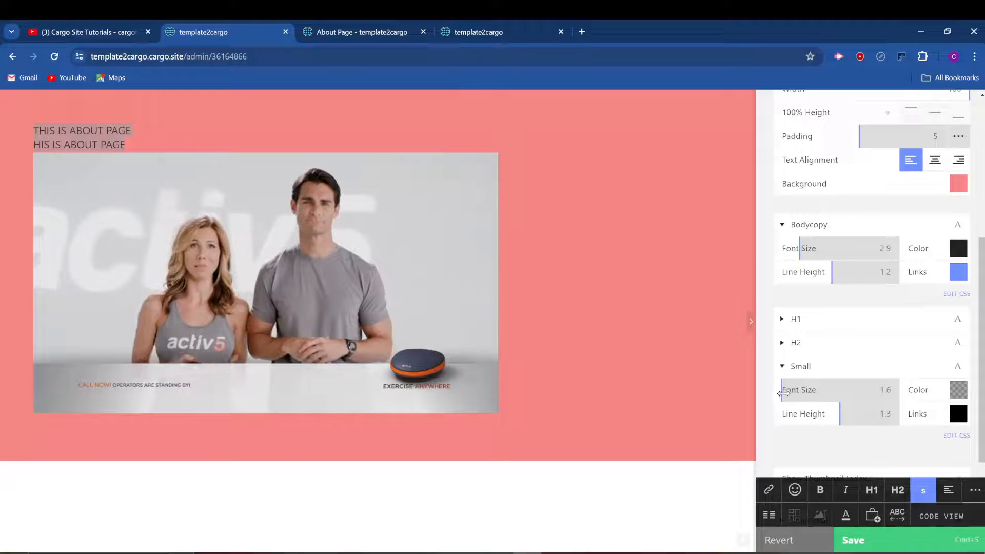
mouse_move(785, 391)
mouse_down()
mouse_move(835, 396)
mouse_move(787, 399)
mouse_up()
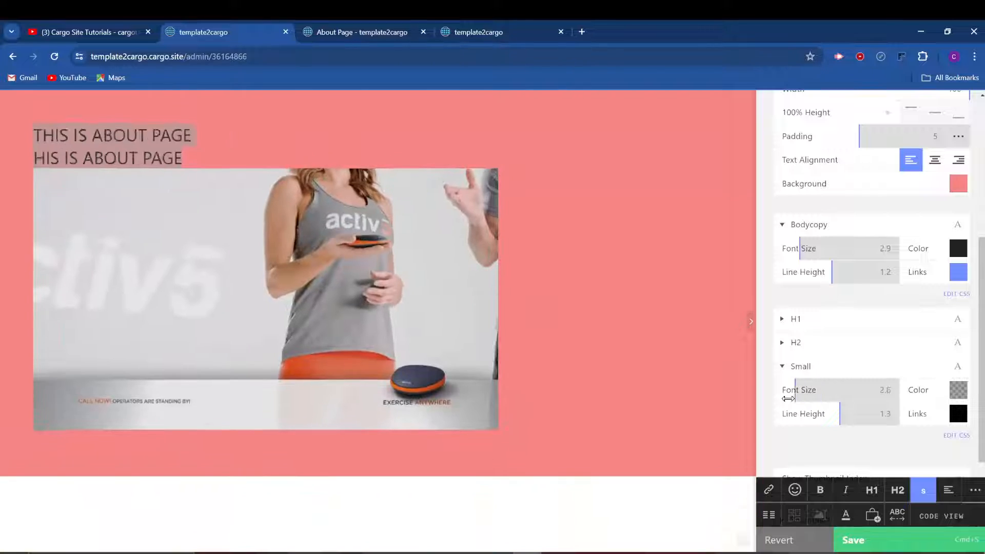
click(958, 390)
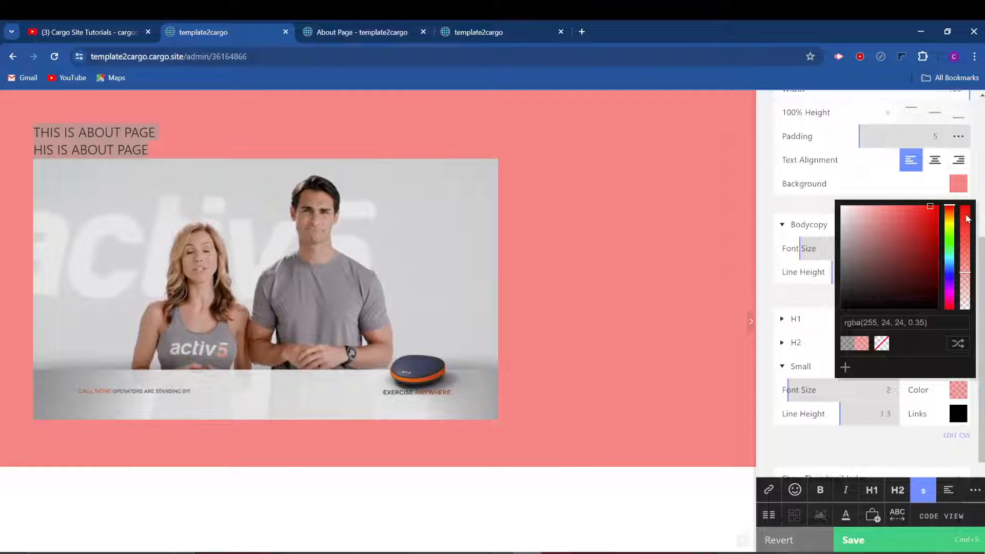
drag(952, 229, 951, 232)
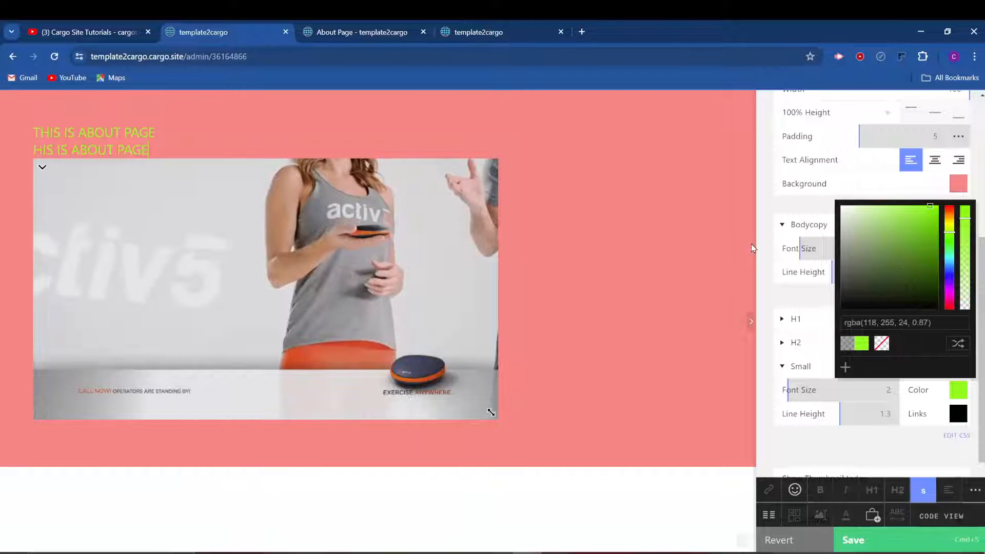
click(773, 249)
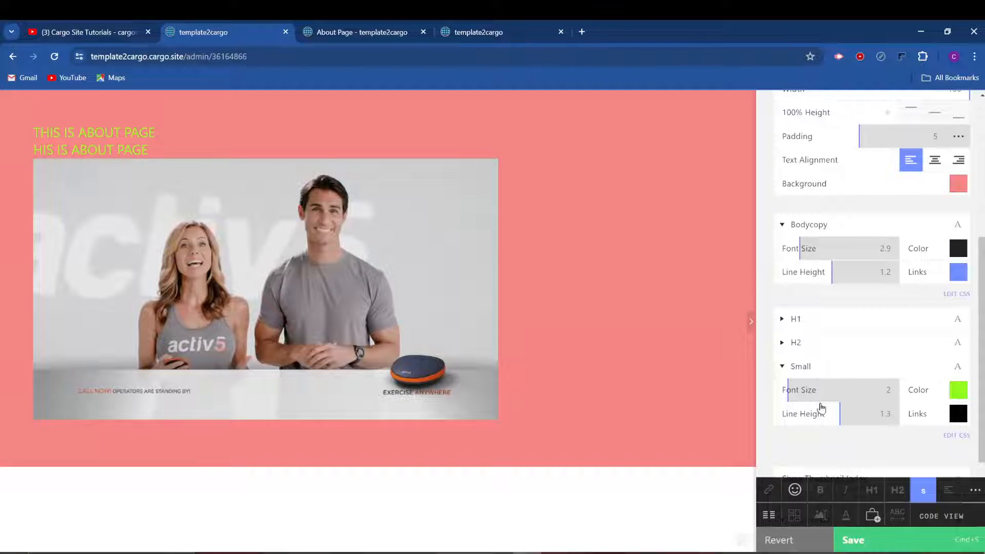
Step: Apply the H2 style to both text lines and set the H2 font size to 2.9
drag(27, 128, 151, 151)
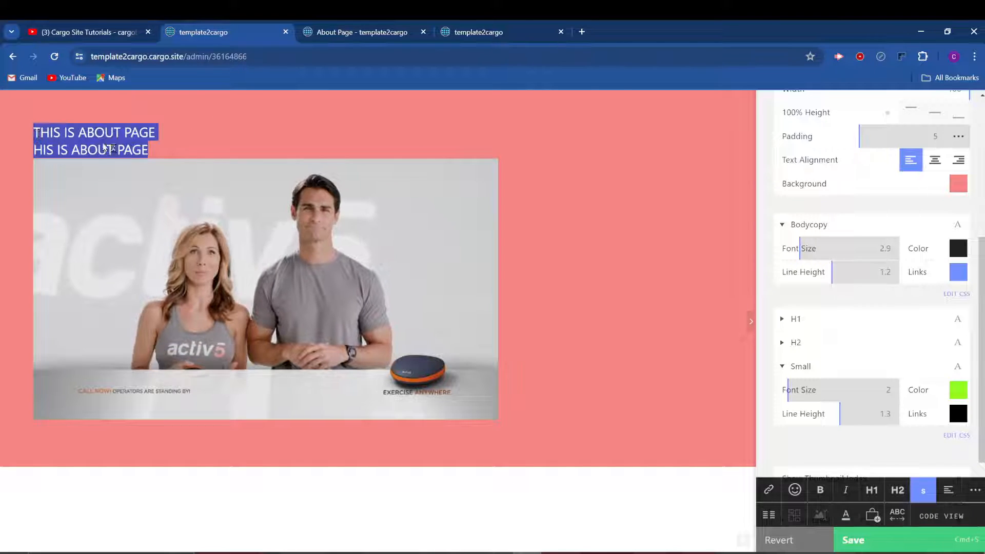
click(898, 491)
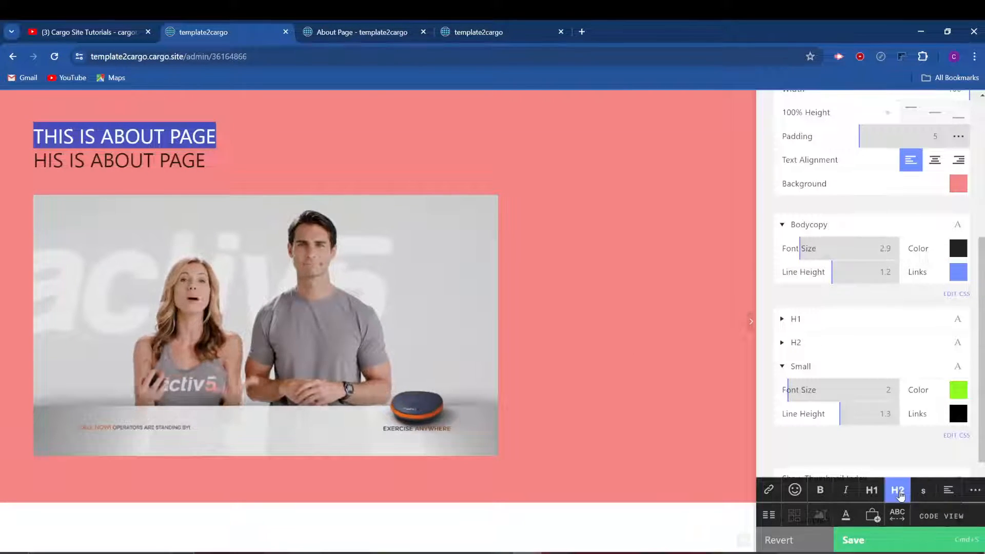
click(782, 342)
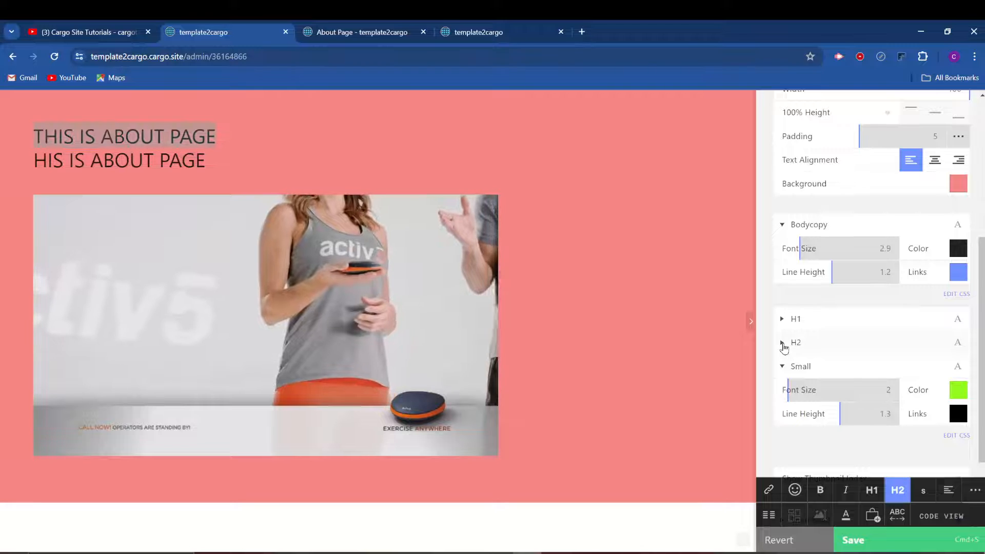
mouse_move(803, 366)
mouse_down()
mouse_move(824, 370)
mouse_move(801, 368)
mouse_up()
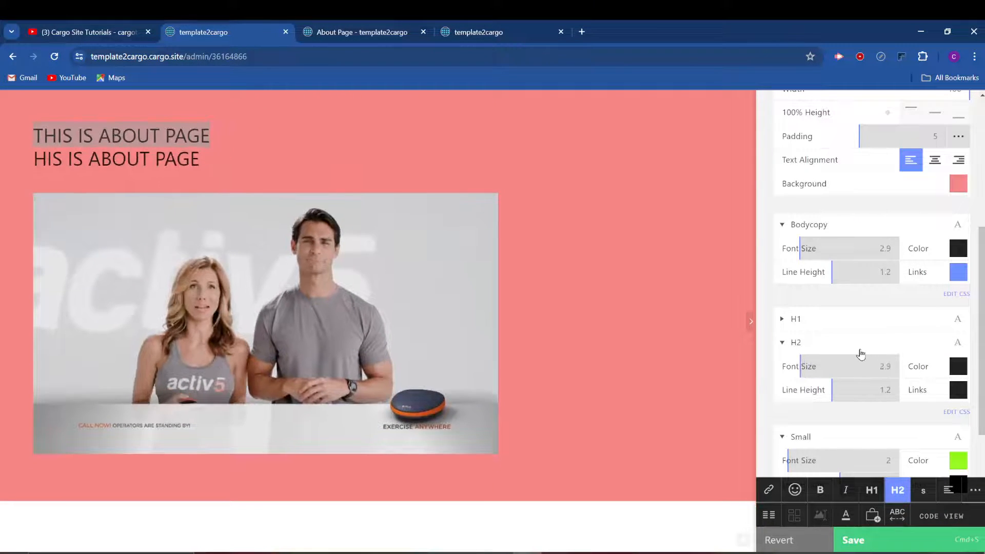
Step: Deselect the text and save the About Page's design changes
scroll(861, 354, down, 1)
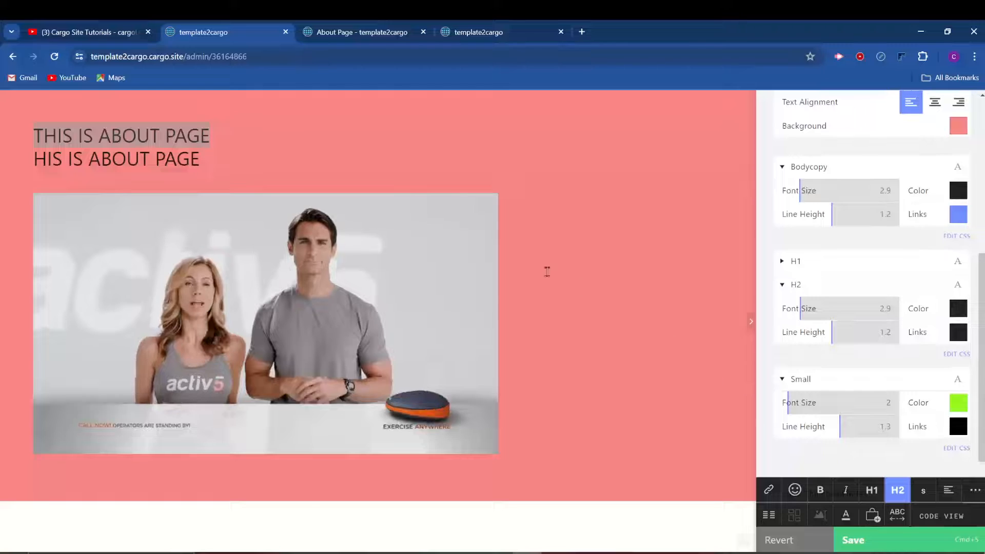
click(331, 169)
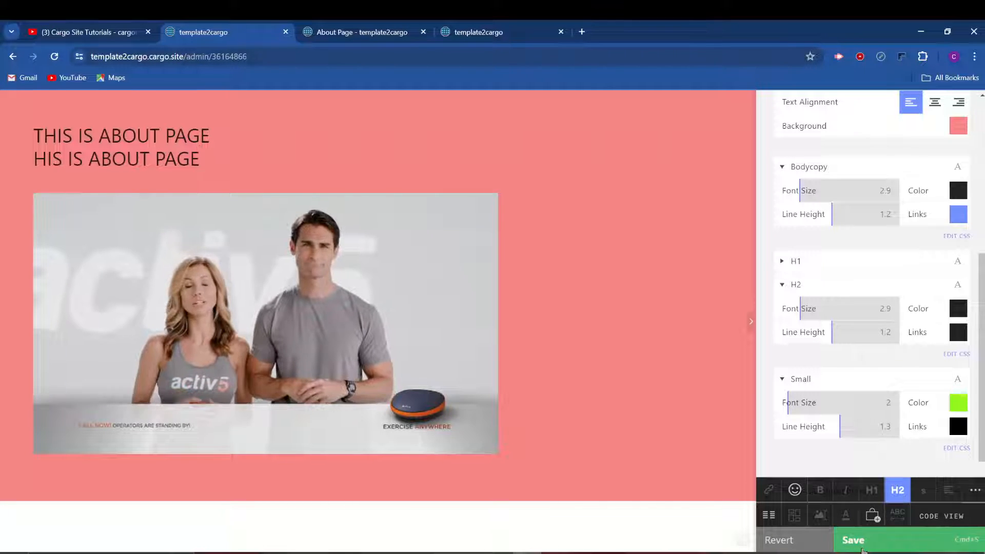
key(ctrl+s)
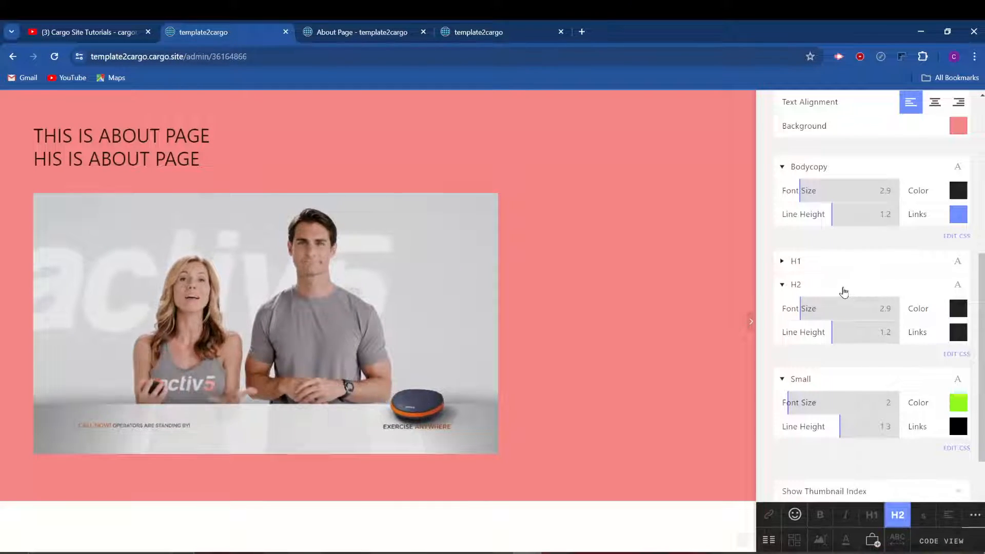
Step: Collapse the Bodycopy, H1, H2 and Small style settings of the About Page
scroll(900, 333, up, 2)
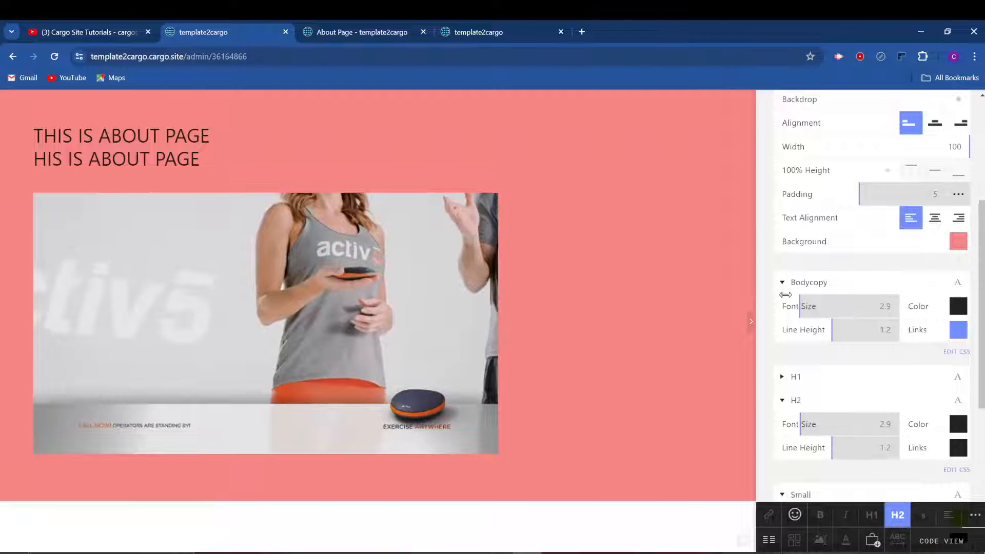
click(782, 283)
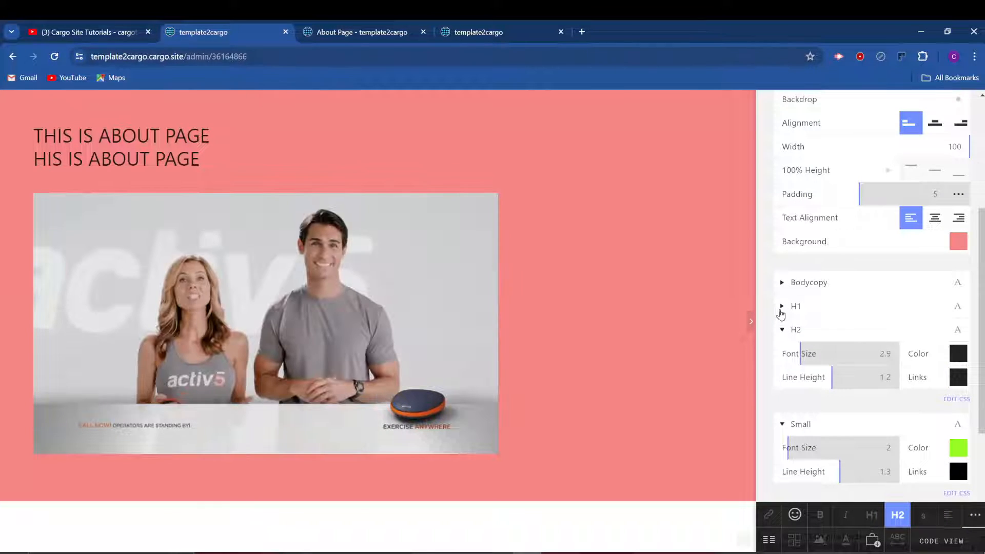
click(783, 307)
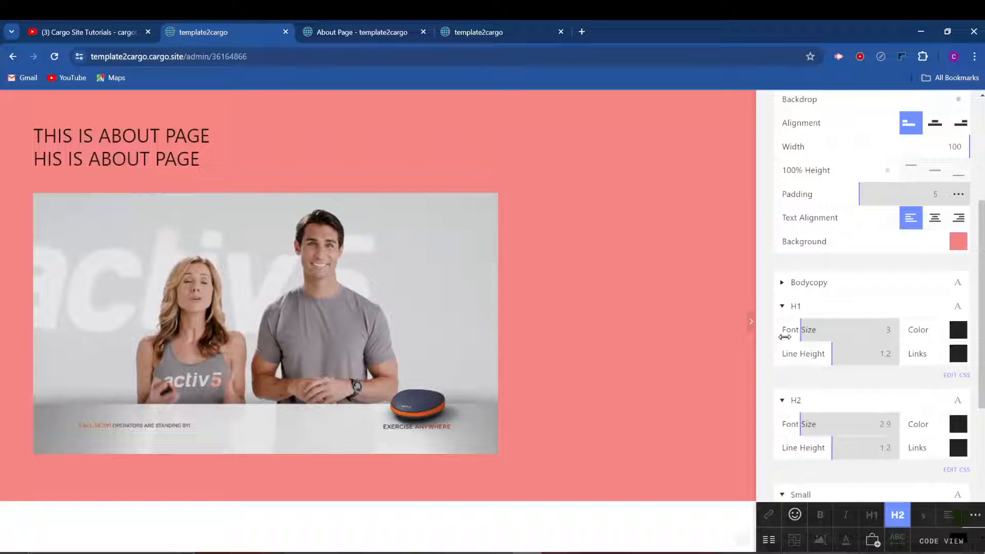
click(783, 306)
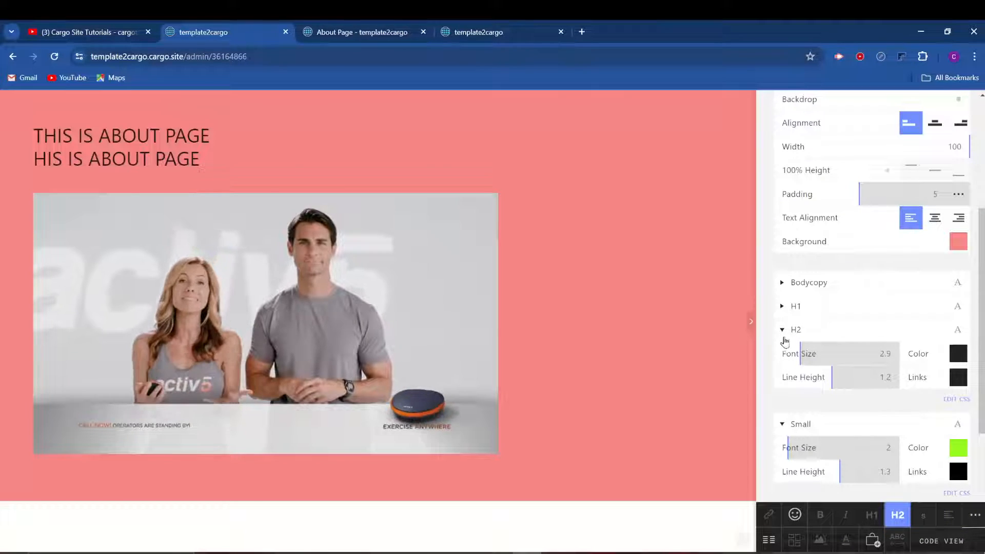
click(783, 334)
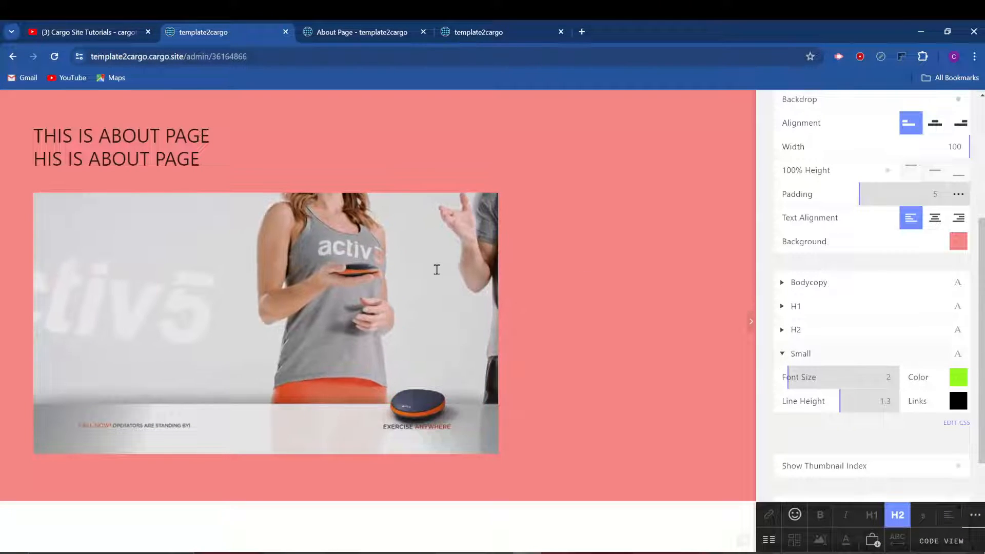
click(783, 354)
scroll(911, 205, up, 5)
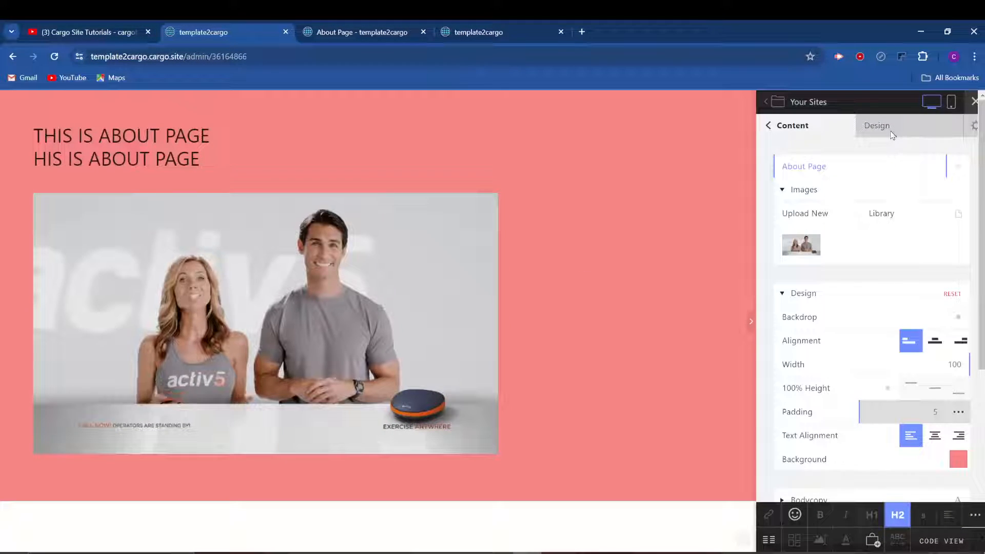
Step: Try the center and right site alignments in the site-wide design settings and return to left alignment
click(892, 132)
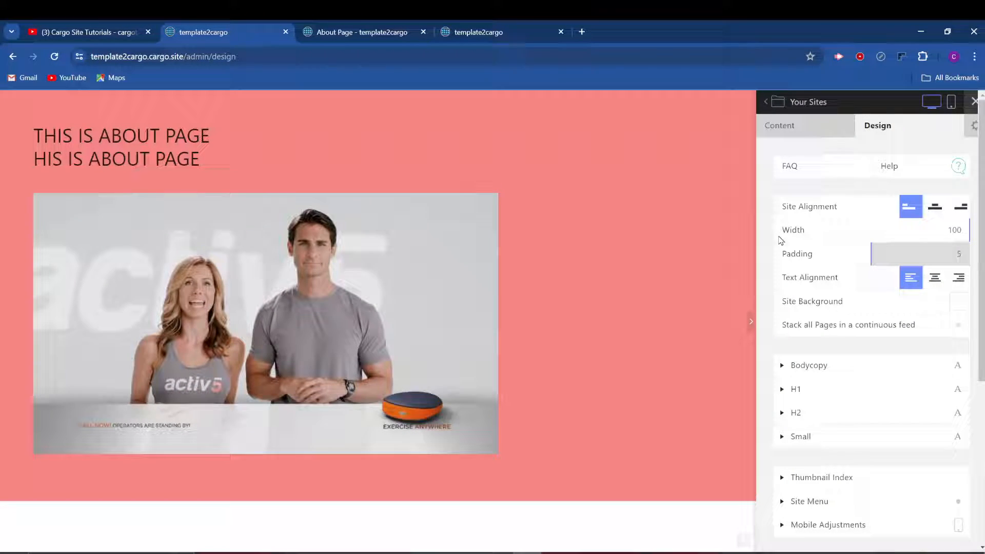
click(935, 206)
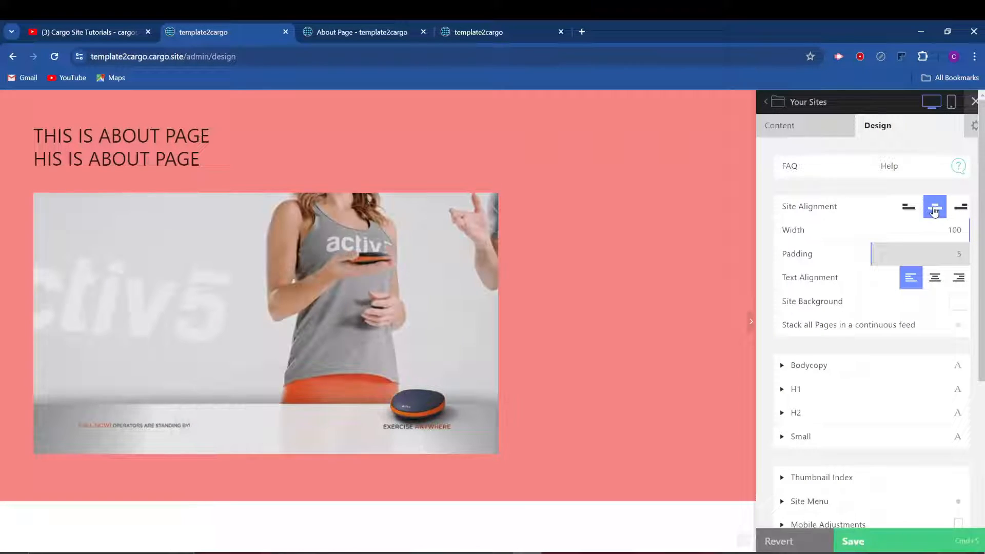
click(965, 210)
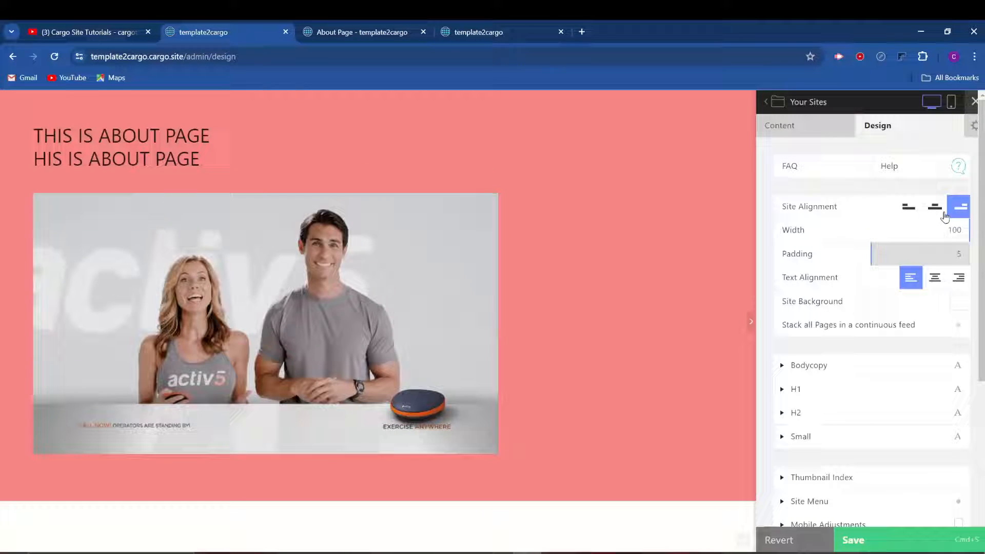
click(909, 209)
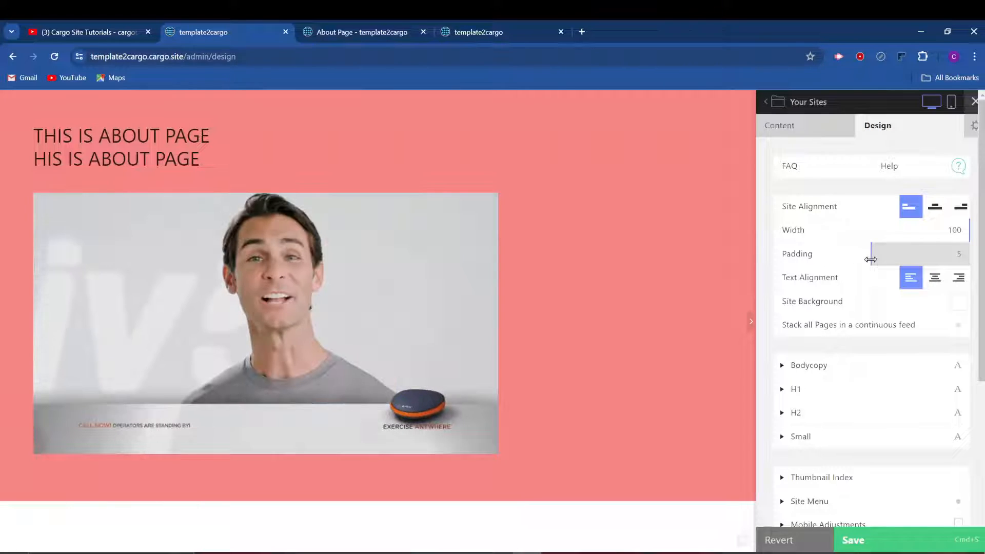
Step: Set the site-wide padding to 2.3 and the text alignment to right, and save the design
drag(856, 257, 820, 266)
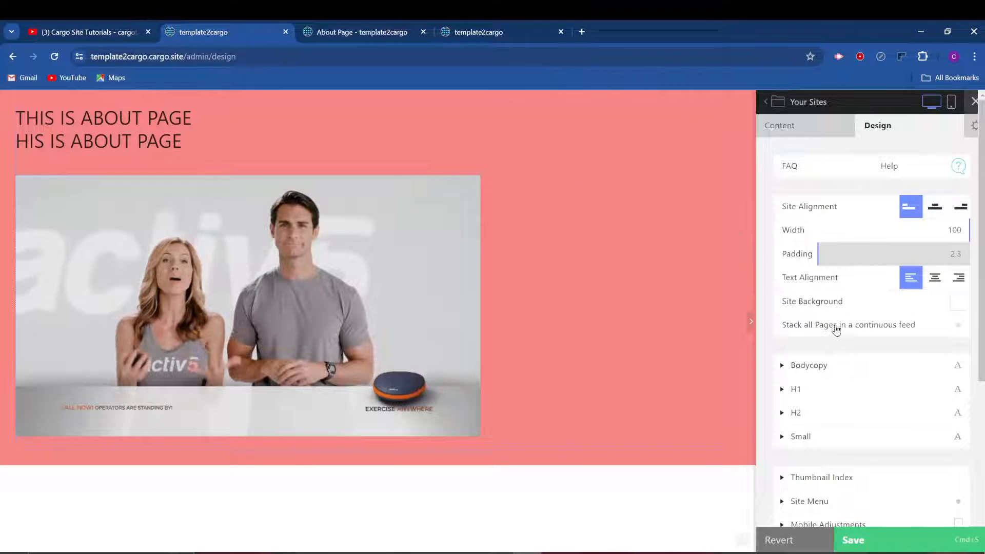
click(958, 278)
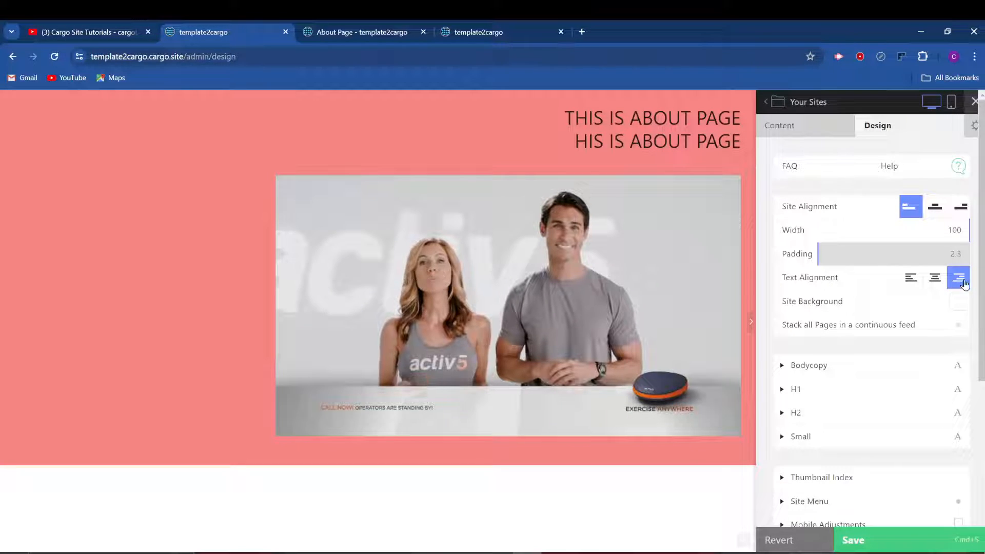
click(873, 546)
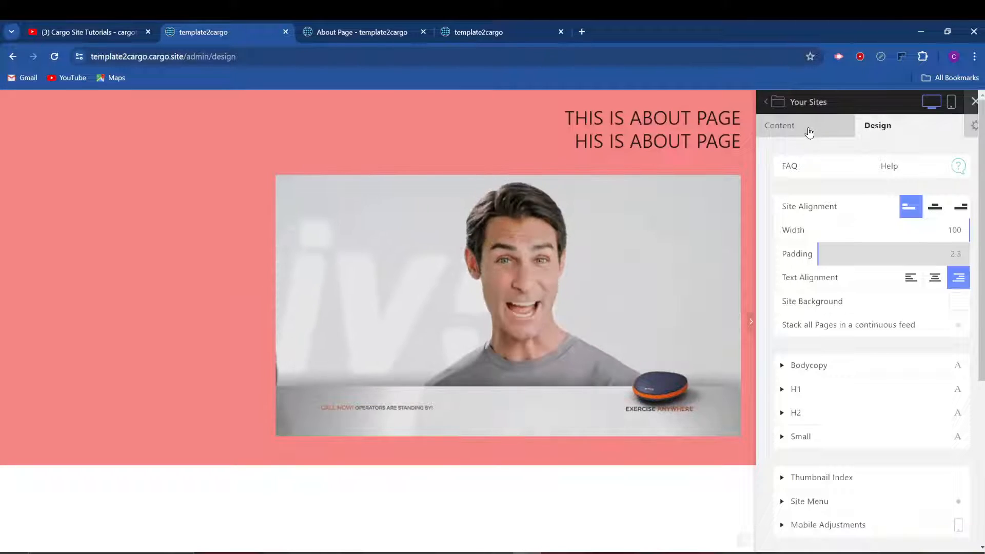
Step: Add a new page to the site content, move it below the About Page and open it for editing
click(810, 131)
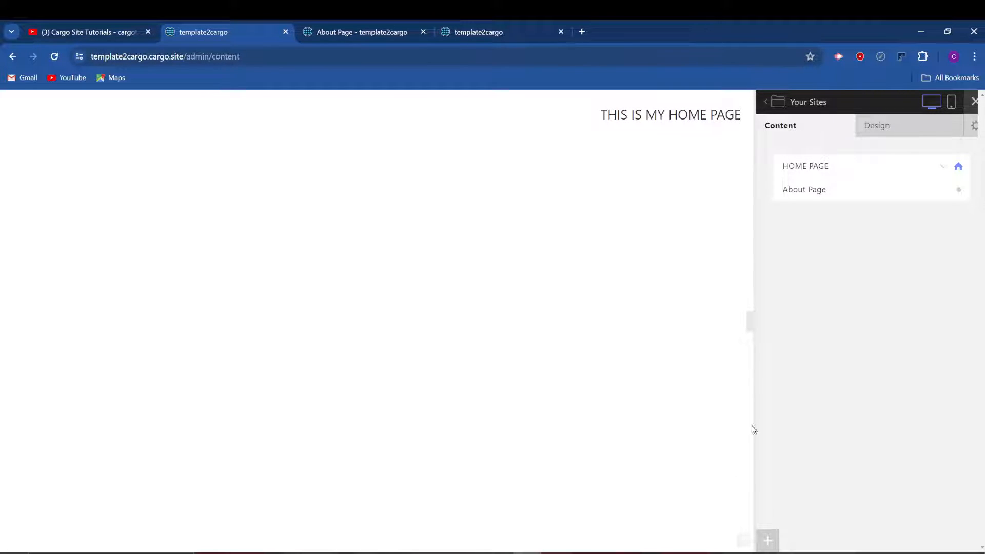
click(767, 540)
click(822, 514)
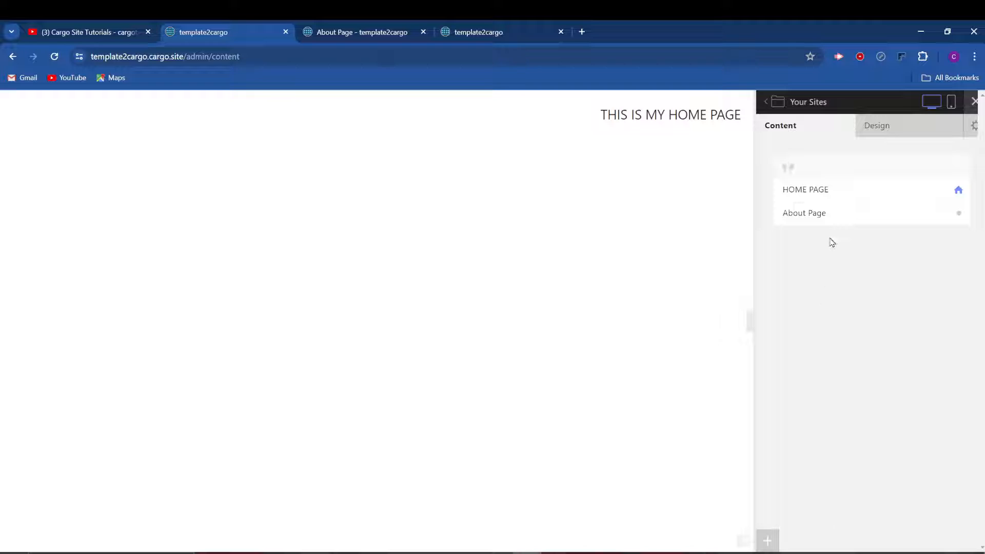
drag(805, 169, 807, 215)
click(811, 213)
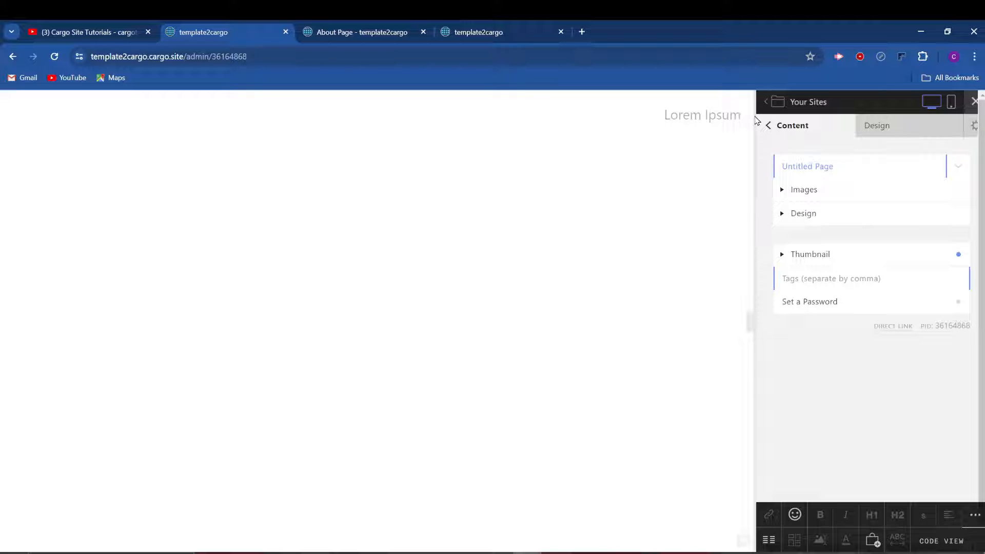
Step: Enter the text "RIGHT ALIGHMNE" on the untitled page and save it
text(RIGHT ALIG)
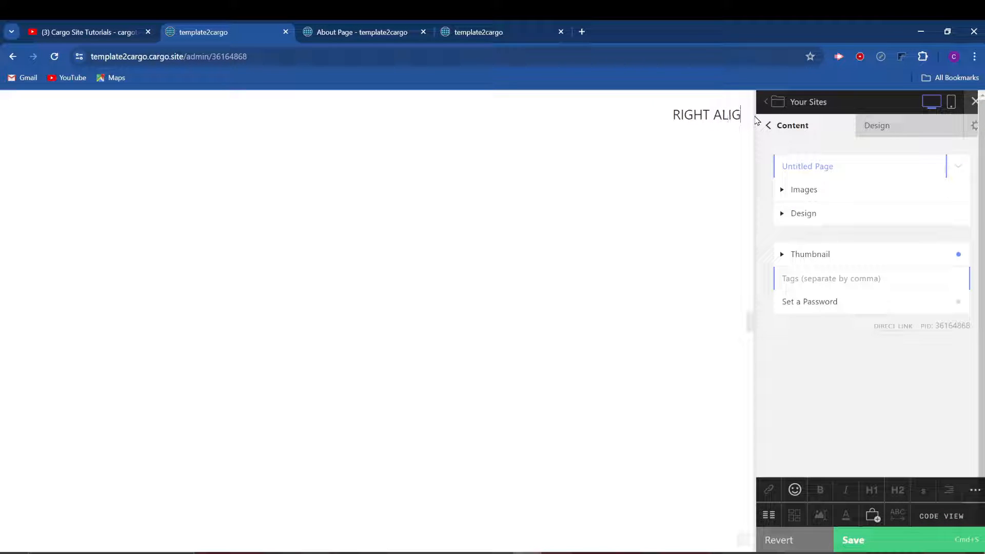
text(HMNET)
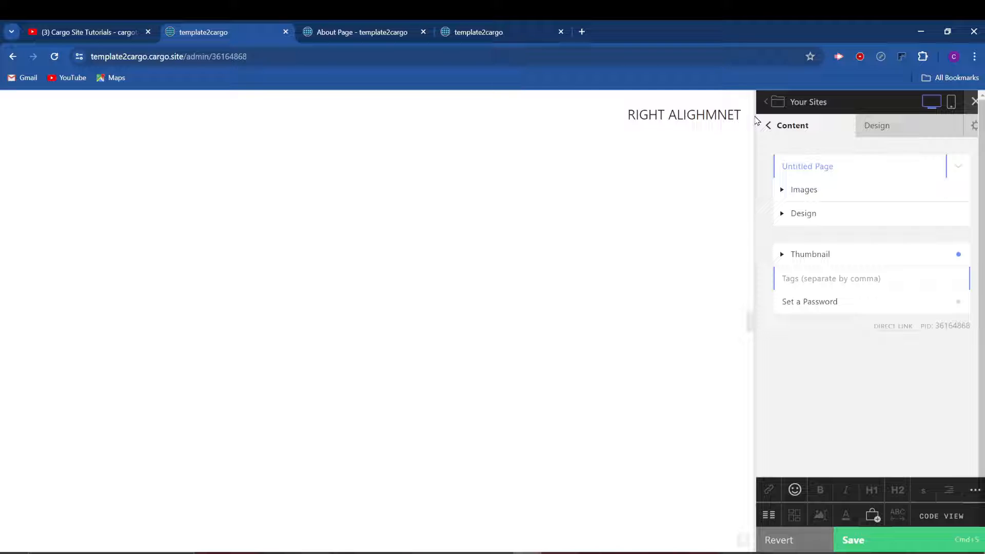
key(BackSpace)
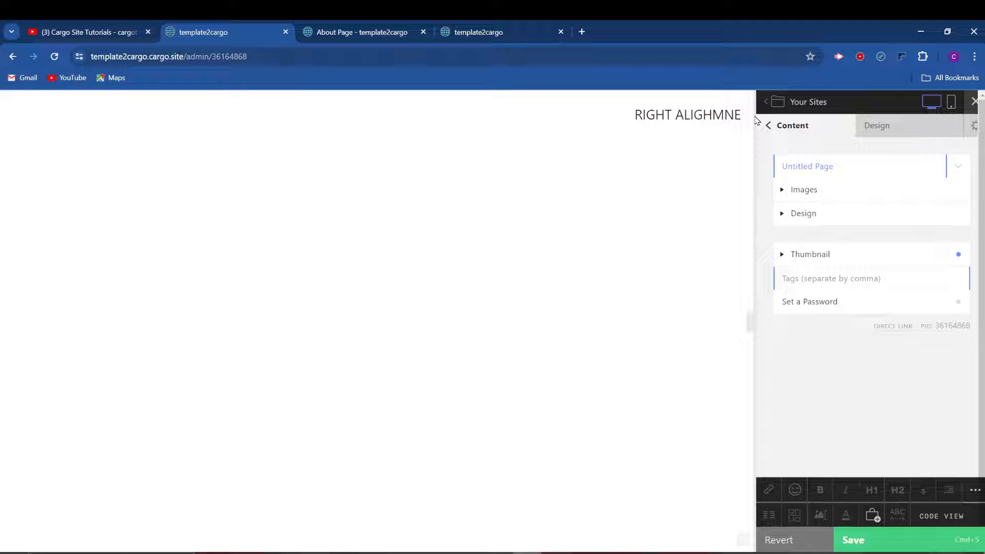
click(898, 544)
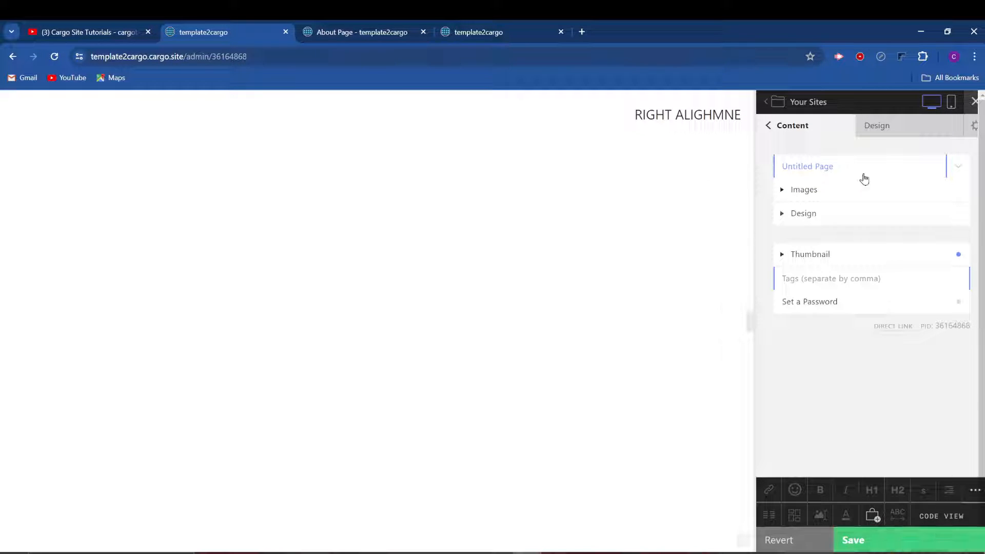
Step: Set the site background color to the light red rgb(255, 147, 147) and save the design
click(910, 129)
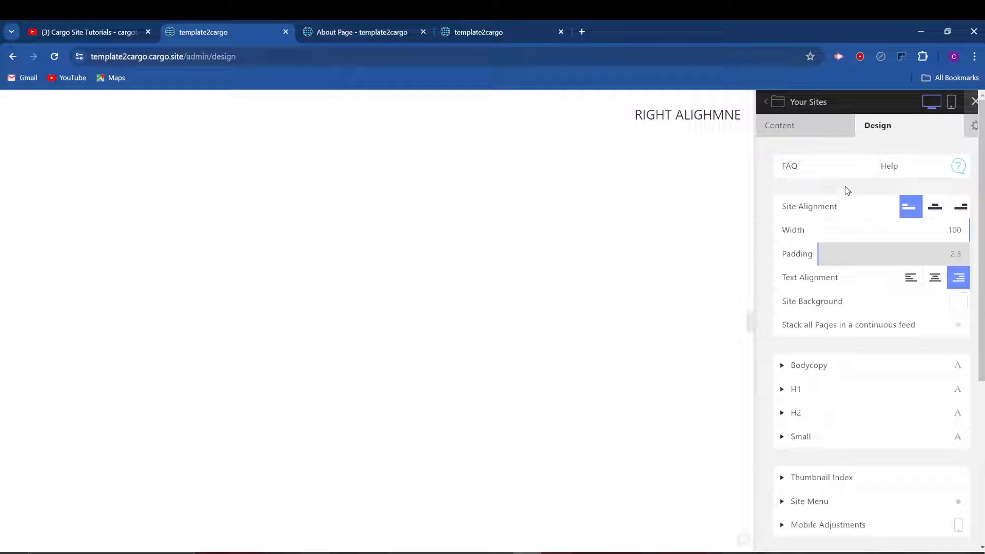
click(960, 305)
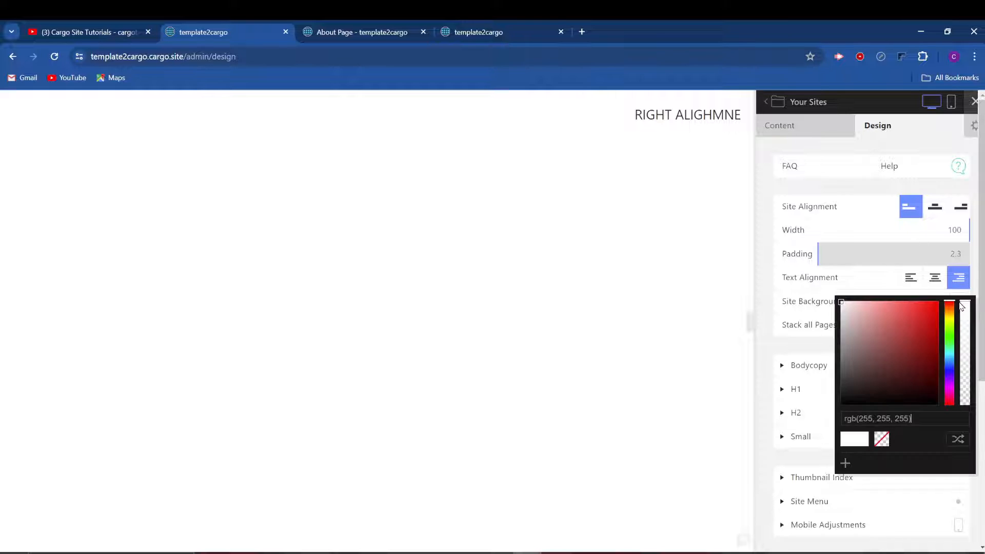
drag(879, 316, 909, 301)
click(883, 307)
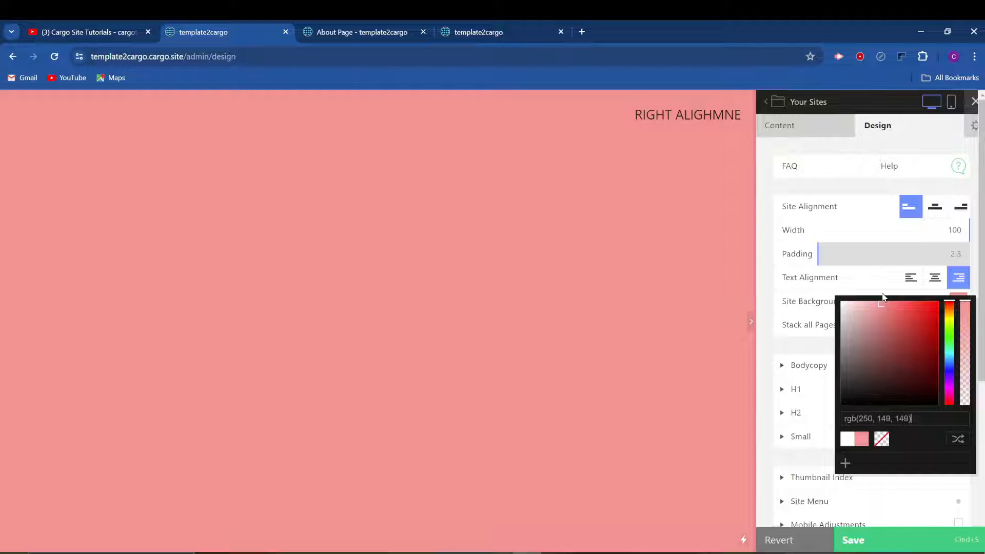
click(883, 300)
click(877, 544)
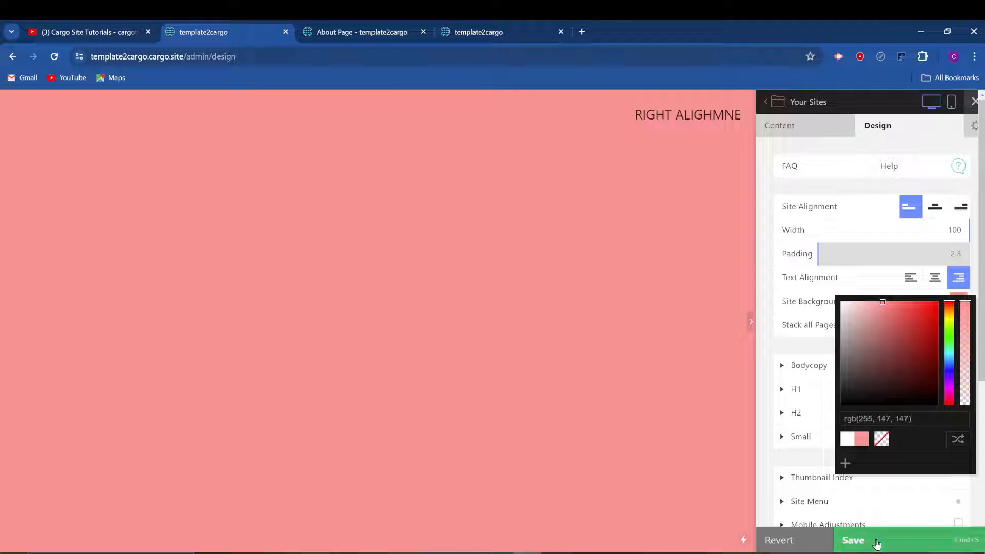
Step: Bring up the home page preview and set the site-wide Bodycopy font size to 3 and line height to 1.2
click(795, 128)
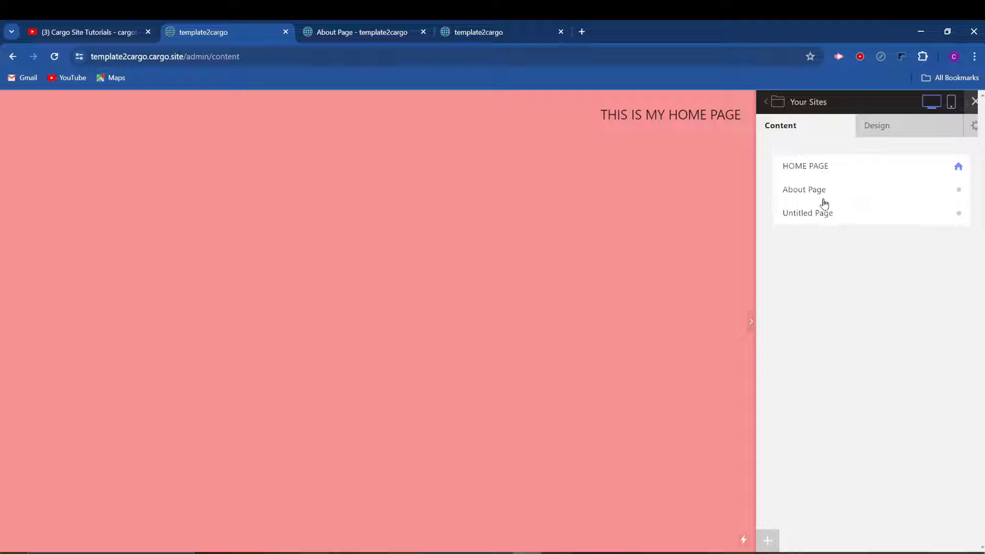
click(900, 128)
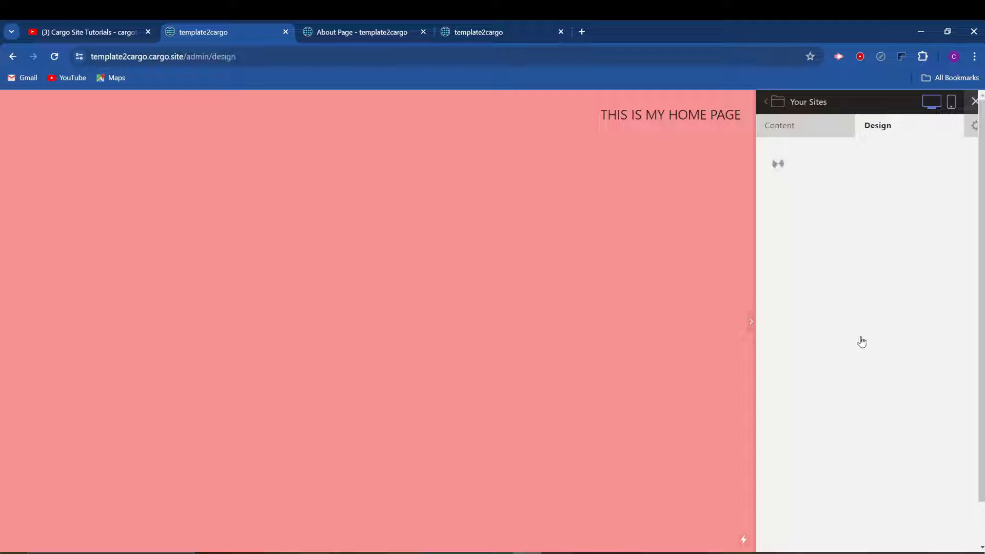
scroll(891, 334, down, 3)
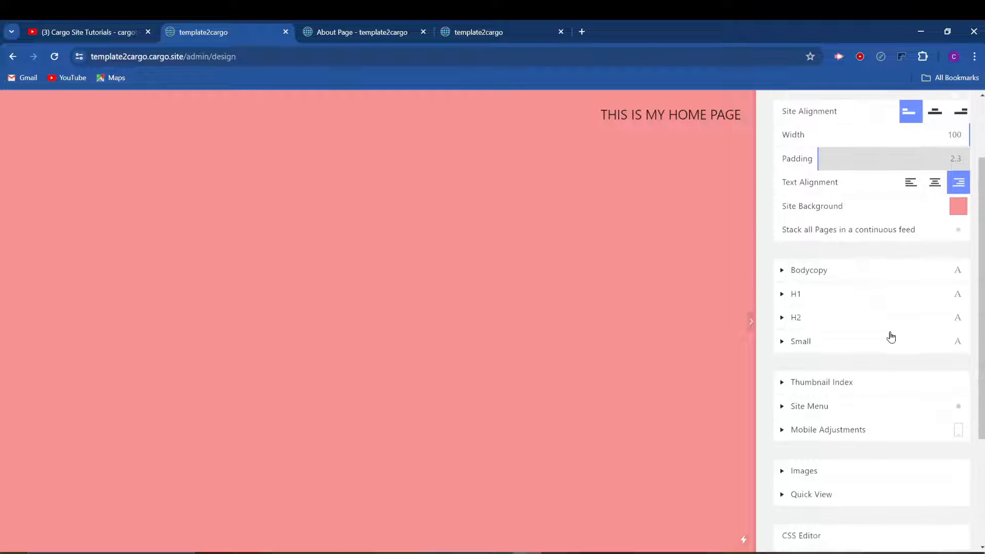
click(783, 252)
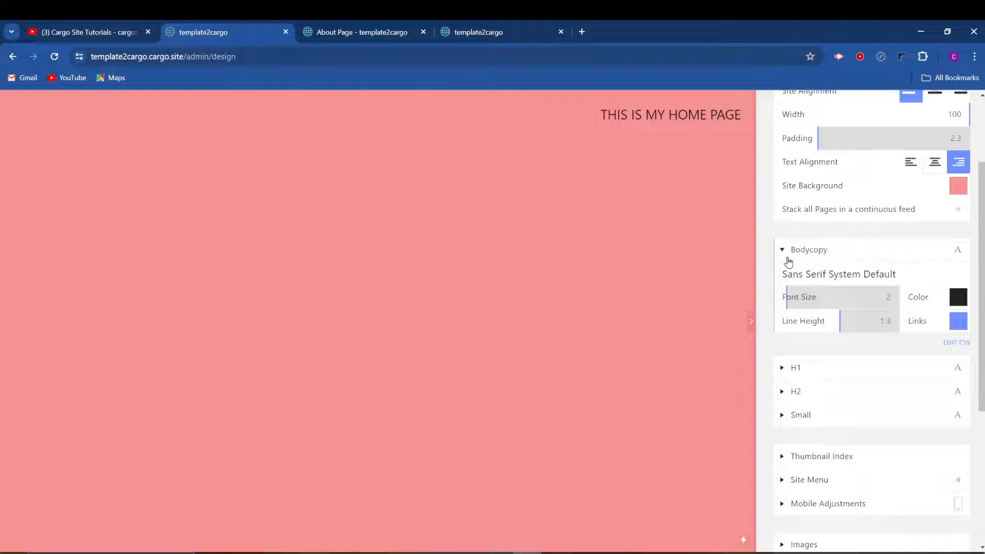
click(780, 375)
click(780, 370)
mouse_move(786, 295)
mouse_down()
mouse_move(838, 297)
mouse_move(802, 297)
mouse_up()
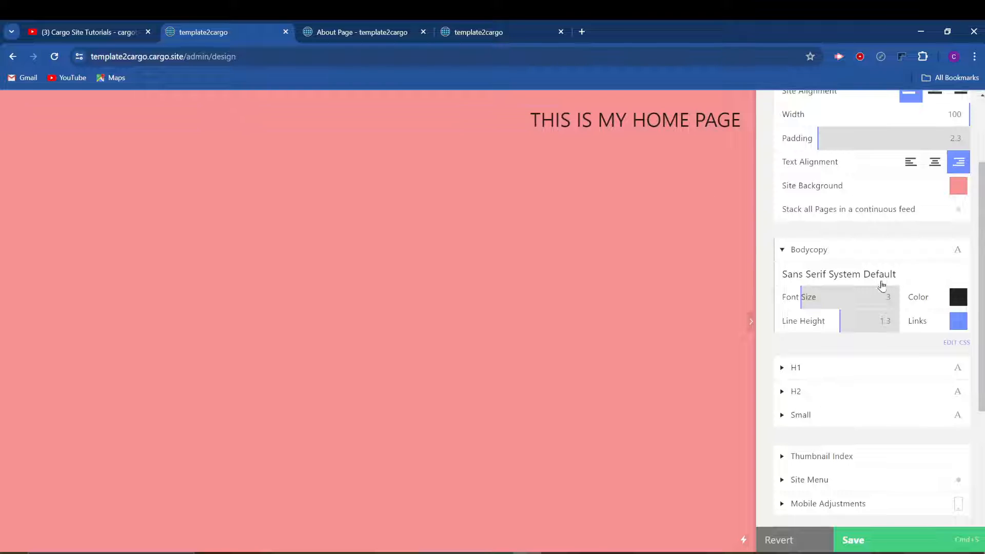
drag(838, 321, 831, 325)
Step: Set the site-wide Bodycopy text color to rgba(0, 0, 0, 0.85) and save the design
click(957, 298)
drag(950, 312, 937, 317)
click(873, 334)
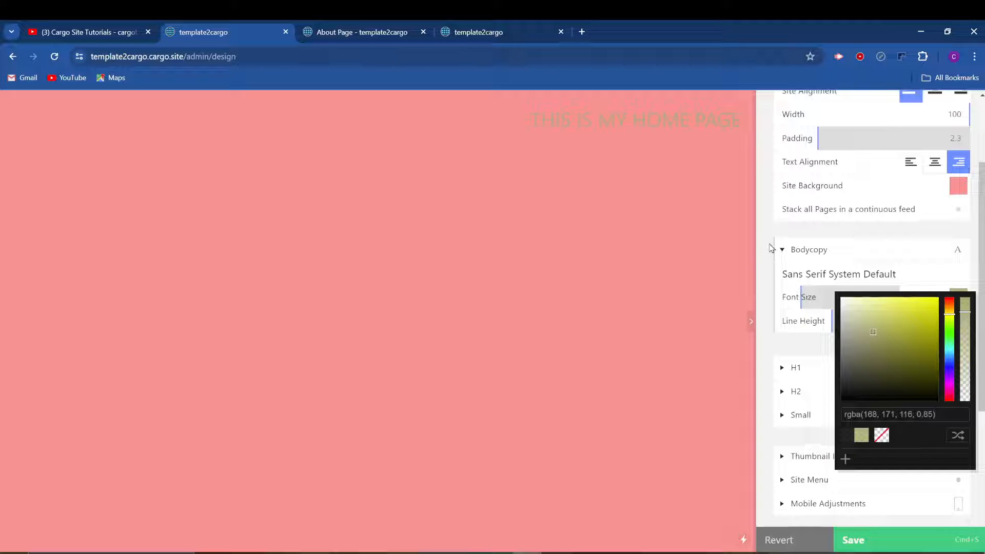
click(843, 400)
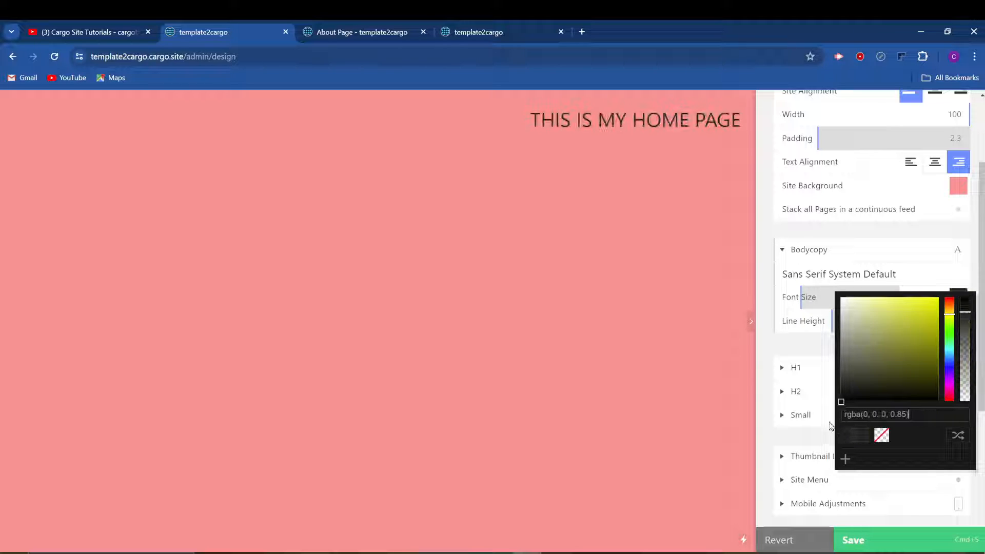
click(774, 230)
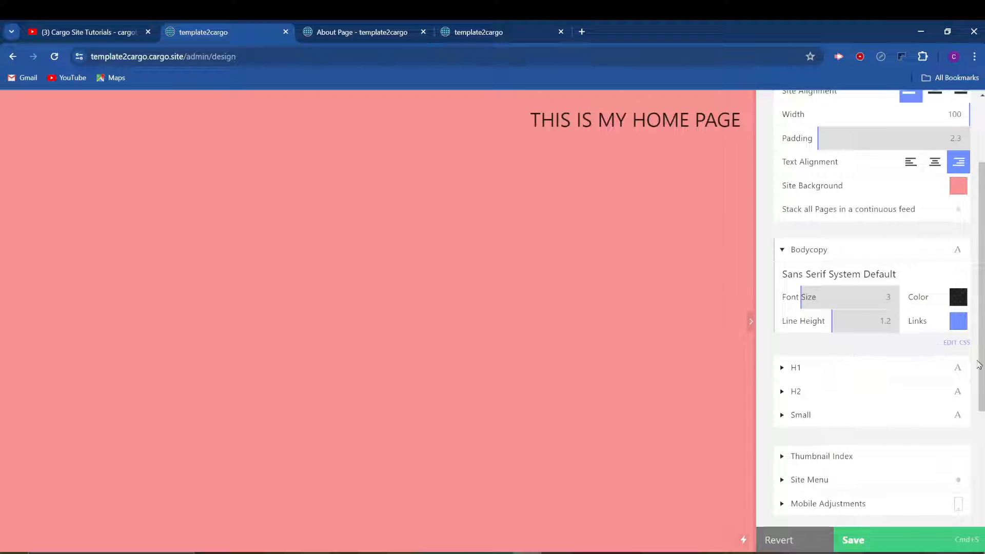
click(869, 537)
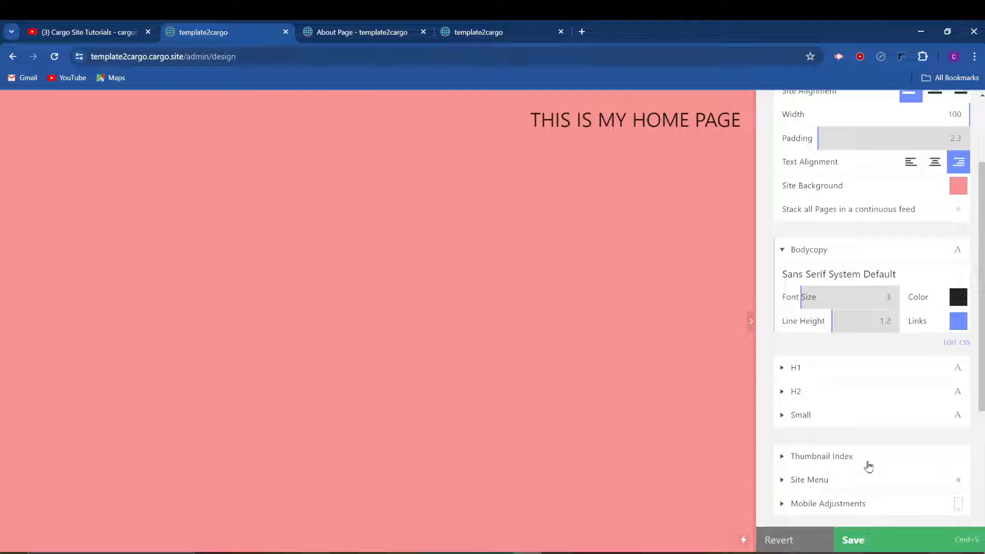
Step: Open the font picker for the Bodycopy typeface and close it without choosing a font
click(841, 279)
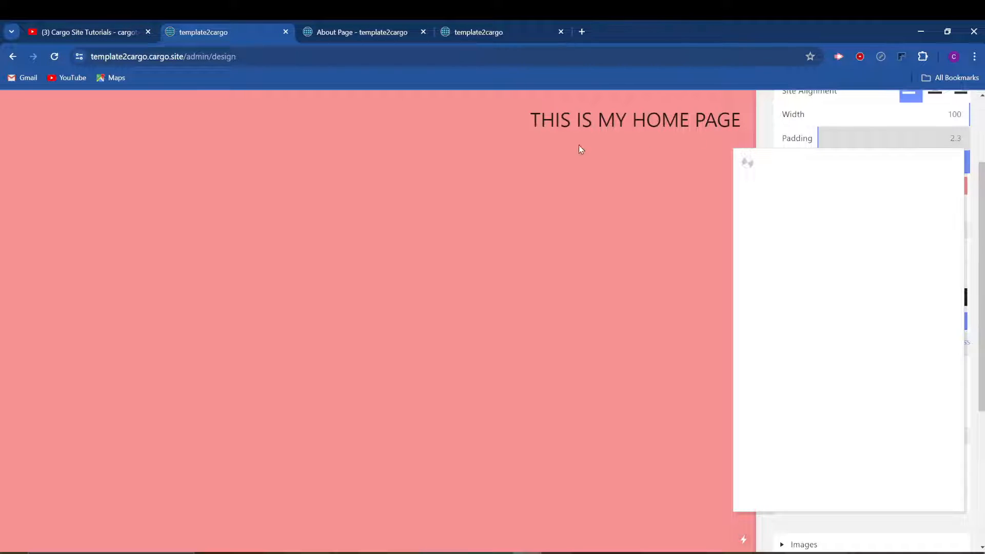
click(768, 126)
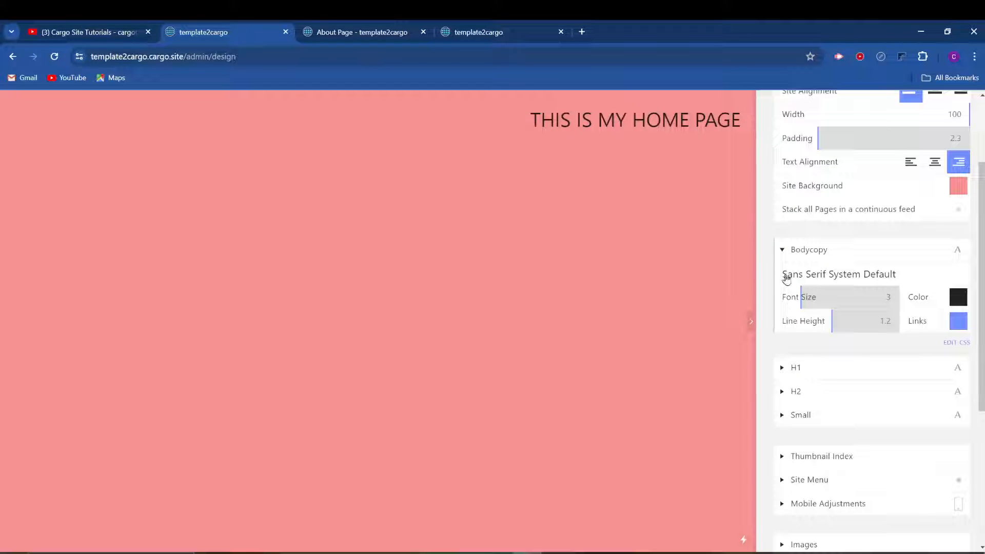
Step: Look at the site-wide H1 text settings and collapse them again
scroll(851, 384, down, 1)
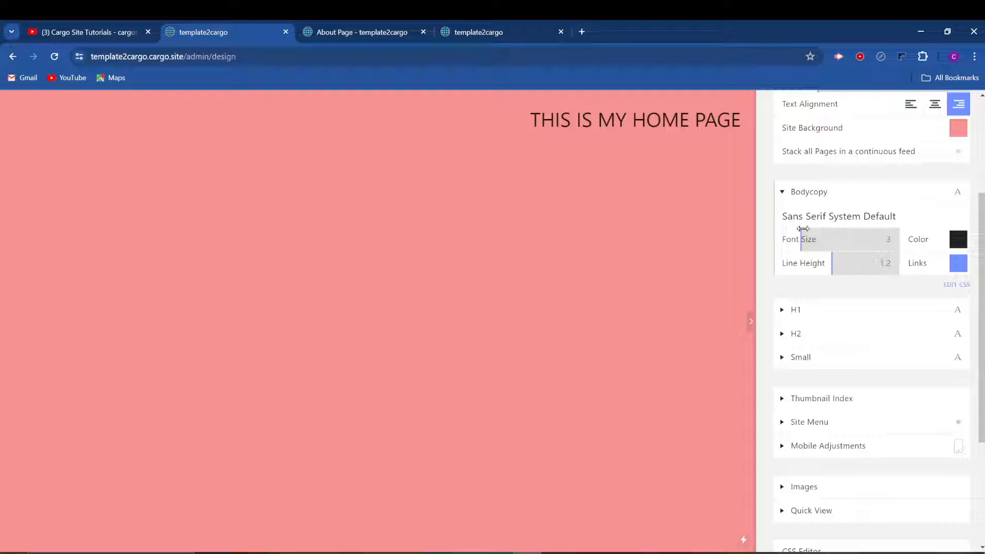
click(783, 310)
click(783, 312)
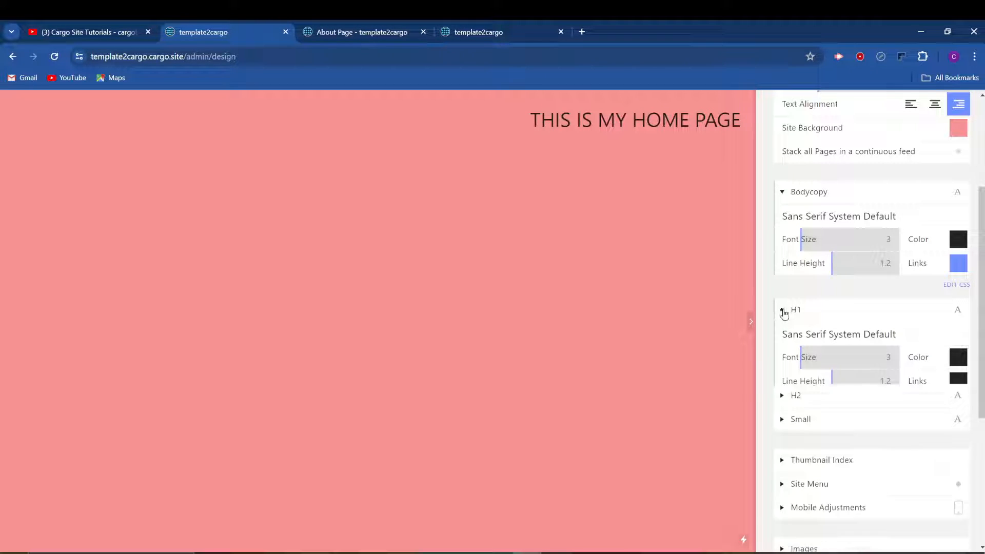
scroll(890, 310, down, 2)
scroll(823, 334, up, 5)
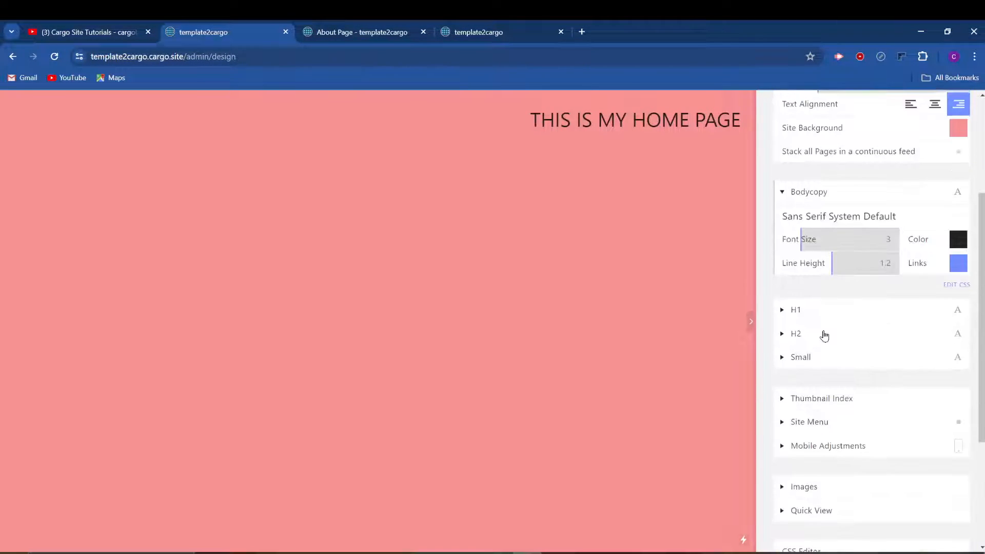
Step: Add a new page to the site, name it HEADER and save it
click(794, 132)
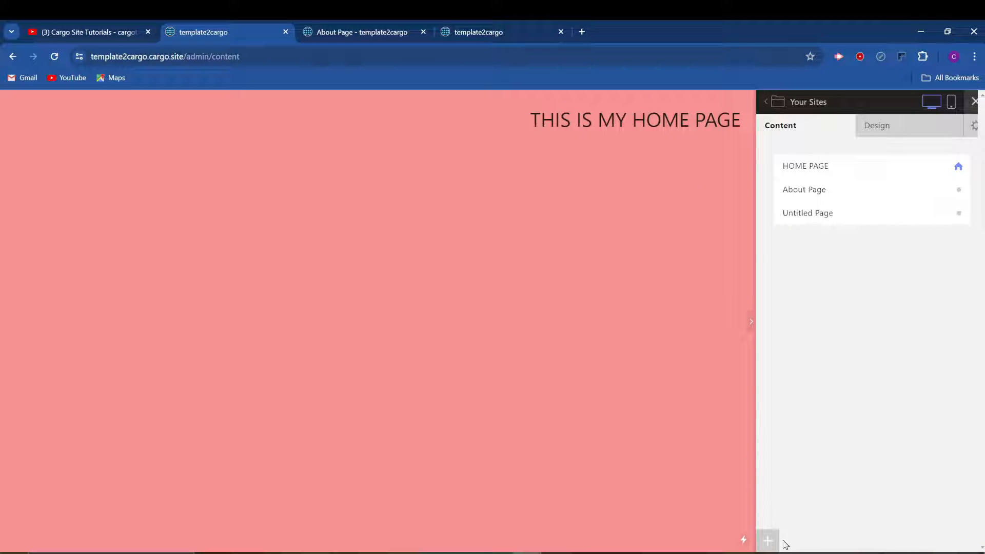
click(768, 541)
click(818, 513)
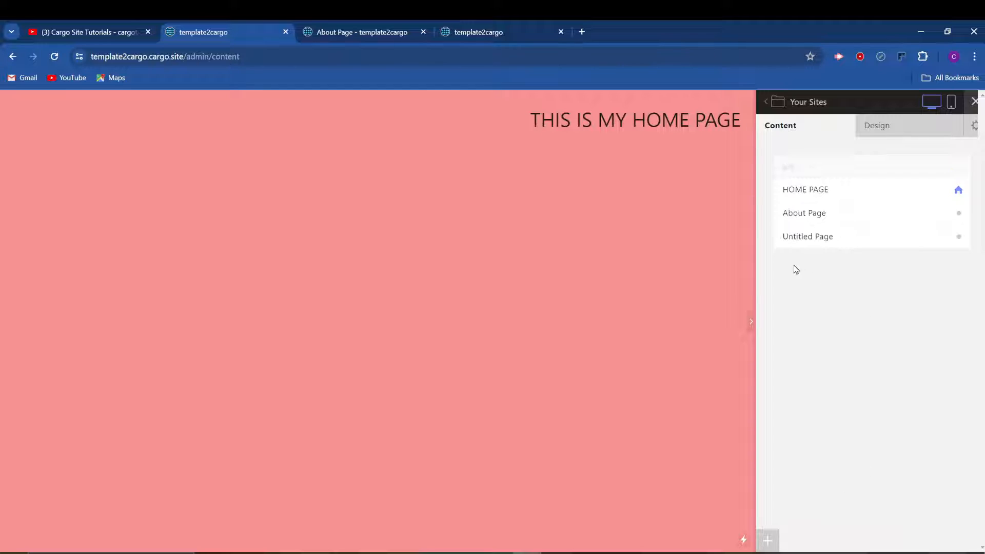
click(810, 164)
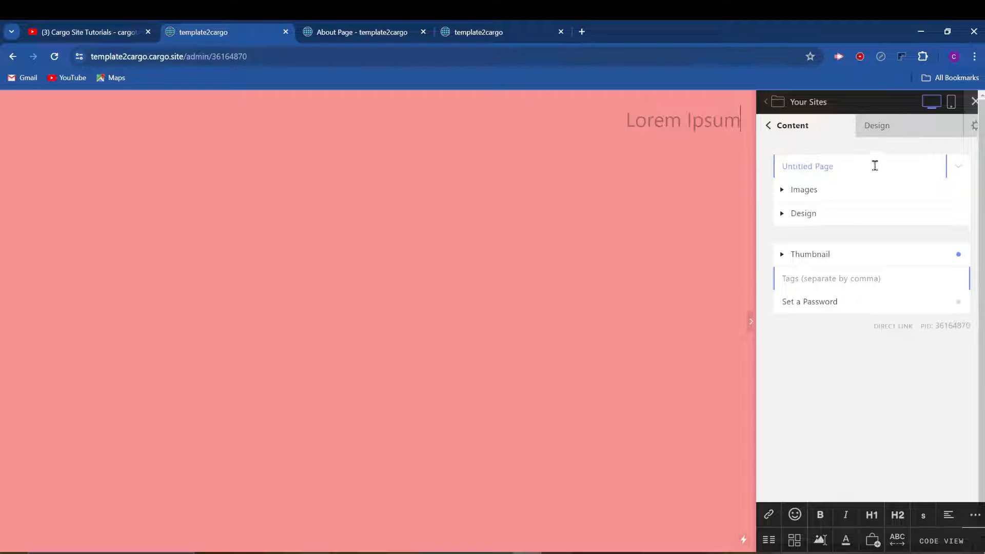
drag(875, 165, 771, 168)
text(H)
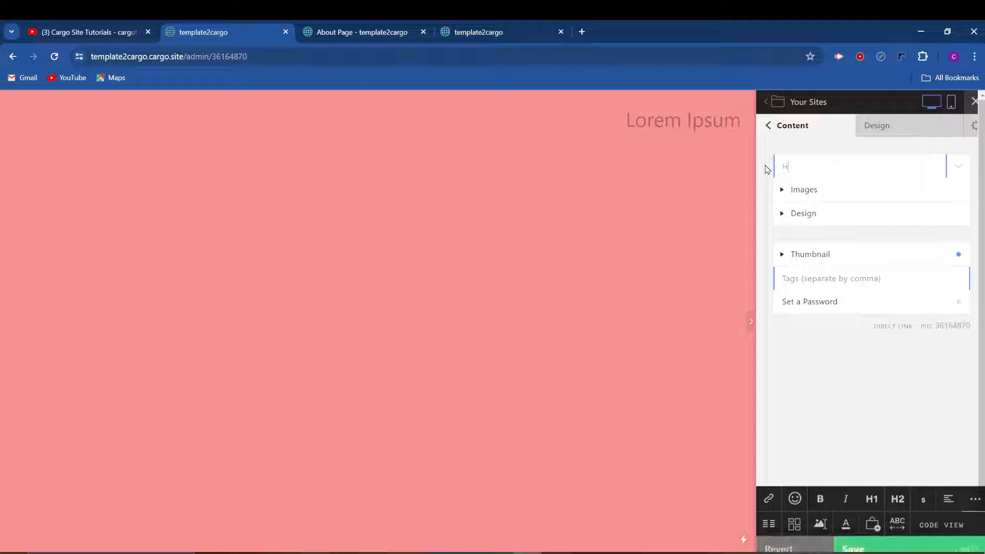
text(EADER)
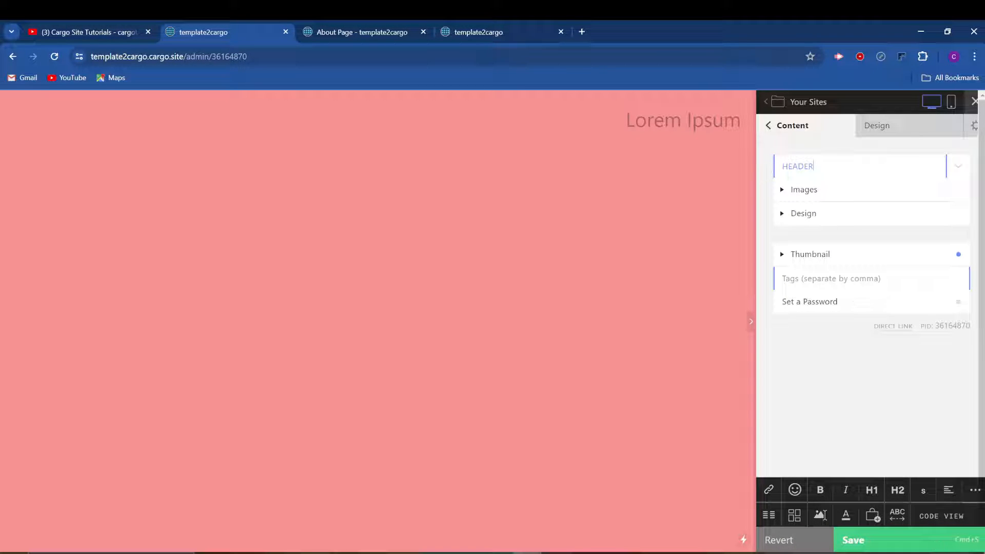
click(891, 539)
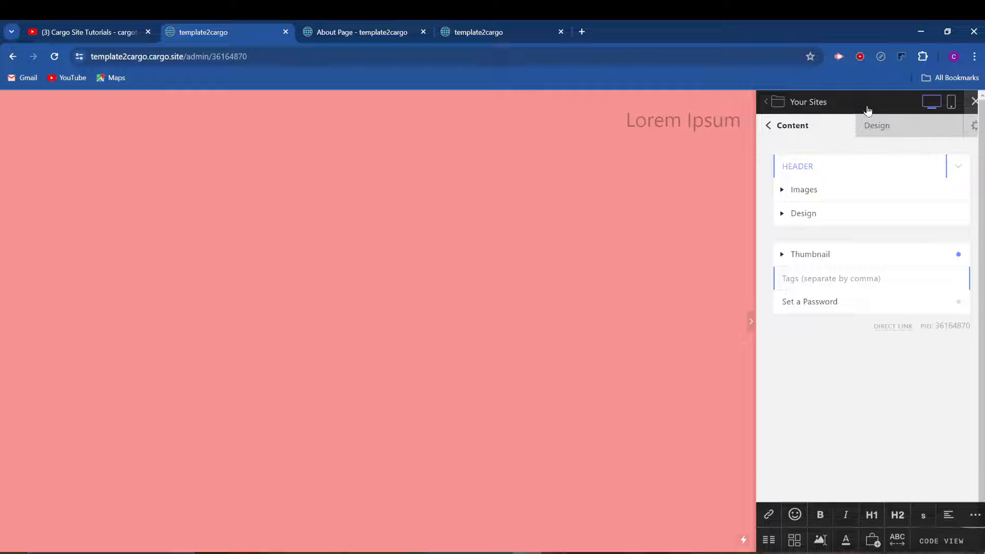
Step: Set the site-wide text alignment to left and the site background to white rgb(255, 255, 255), and save the design
click(908, 125)
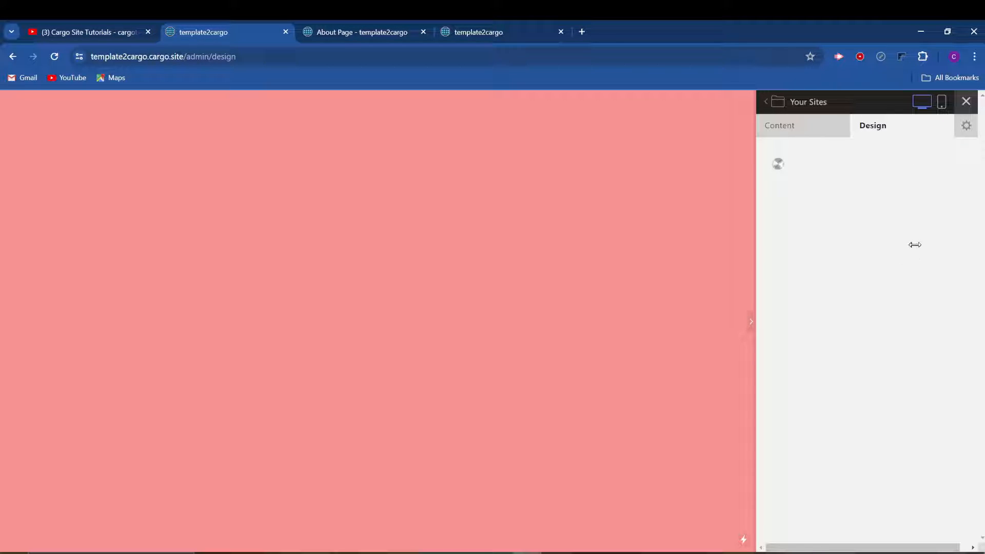
click(910, 277)
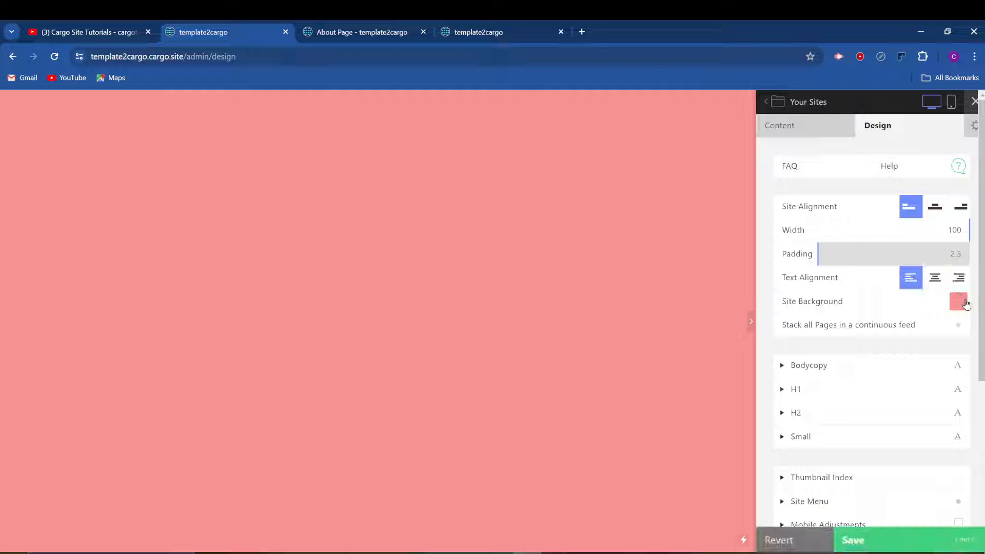
click(966, 304)
drag(856, 347, 810, 294)
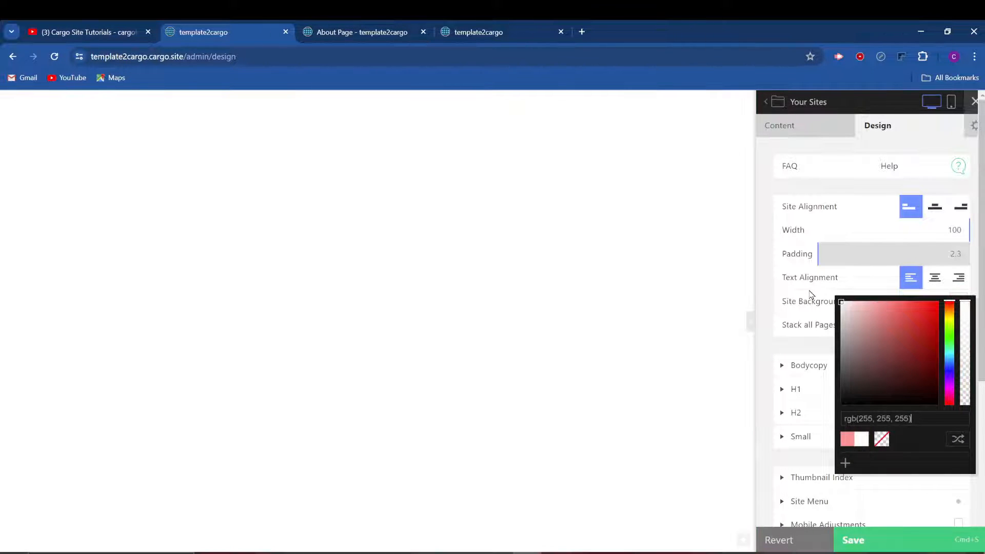
click(897, 545)
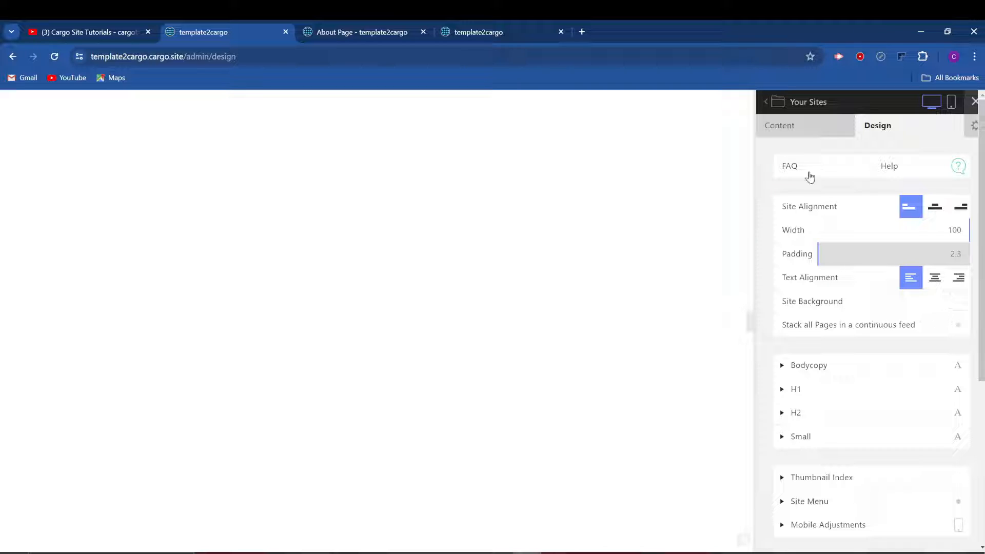
Step: Open the HEADER page for editing and enter the text LOGO in its body
click(808, 134)
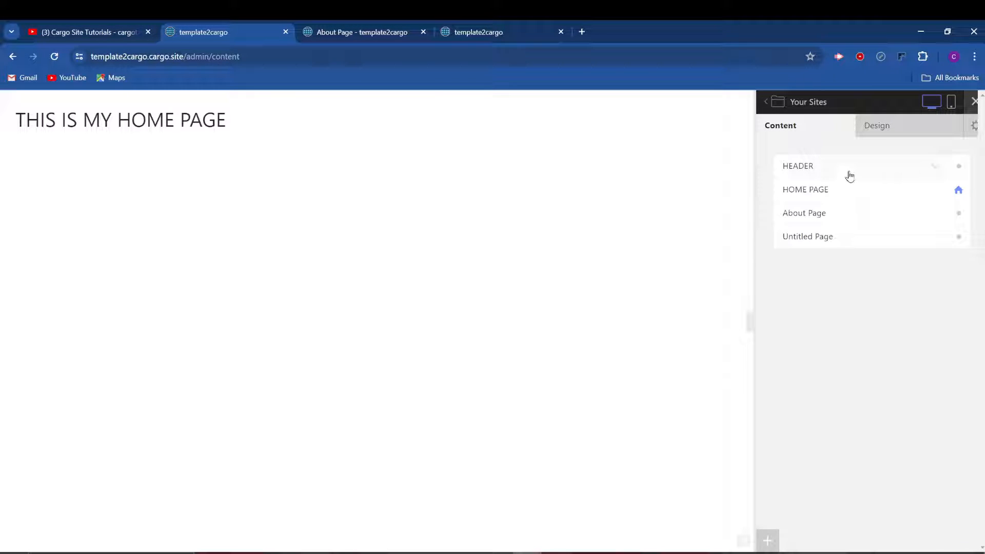
click(849, 174)
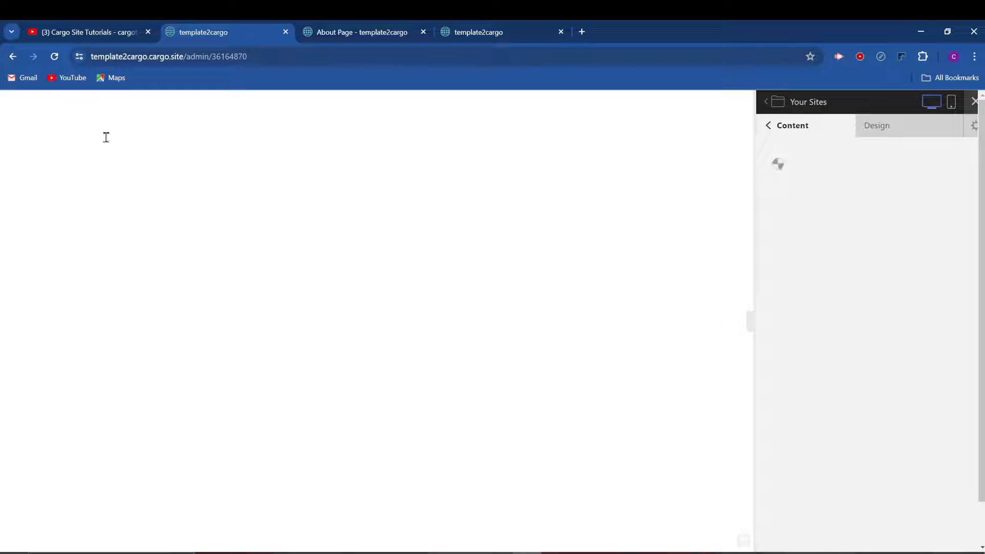
text(LOGO)
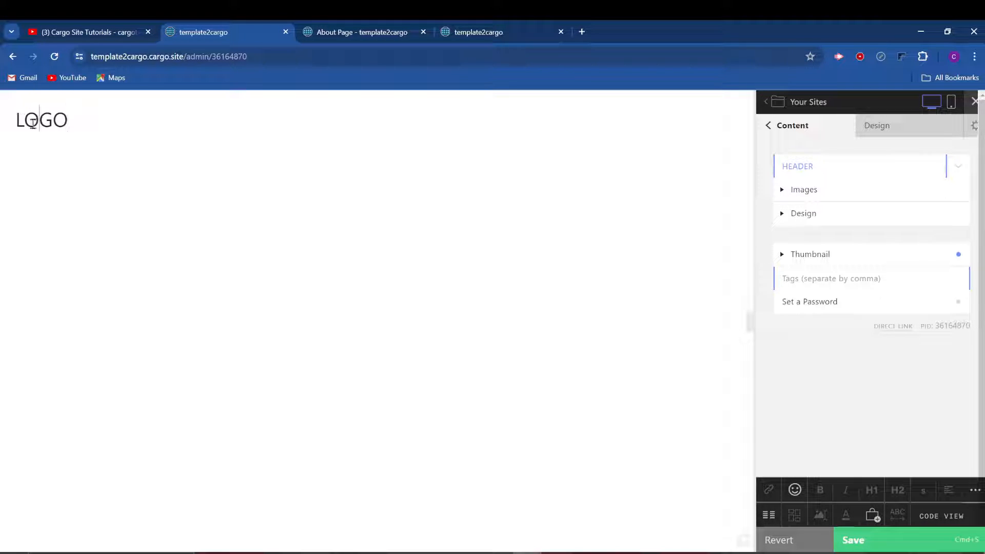
Step: Put LOGO in a two-column layout with its column about a third wide, and enter ABOUT and CONTACT in the second column
double_click(33, 123)
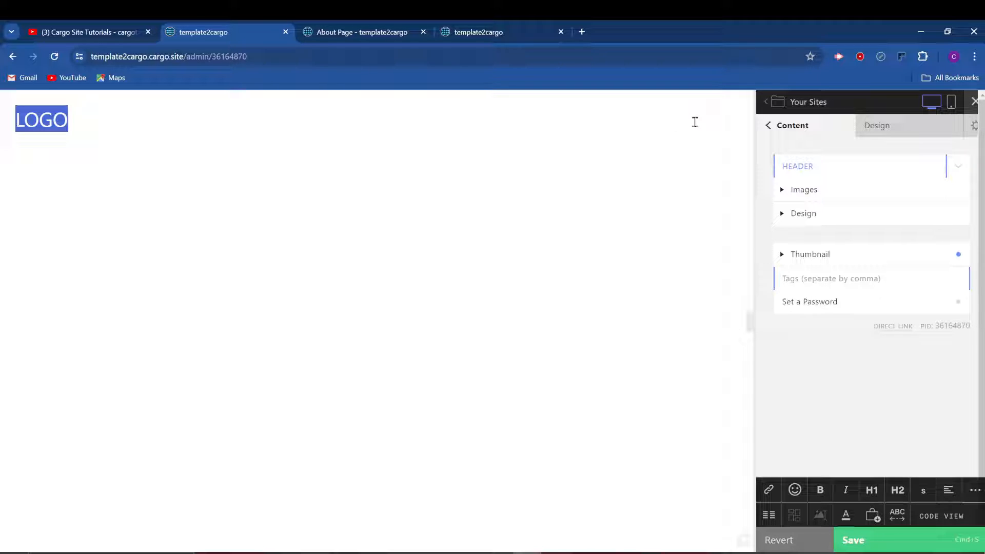
click(769, 517)
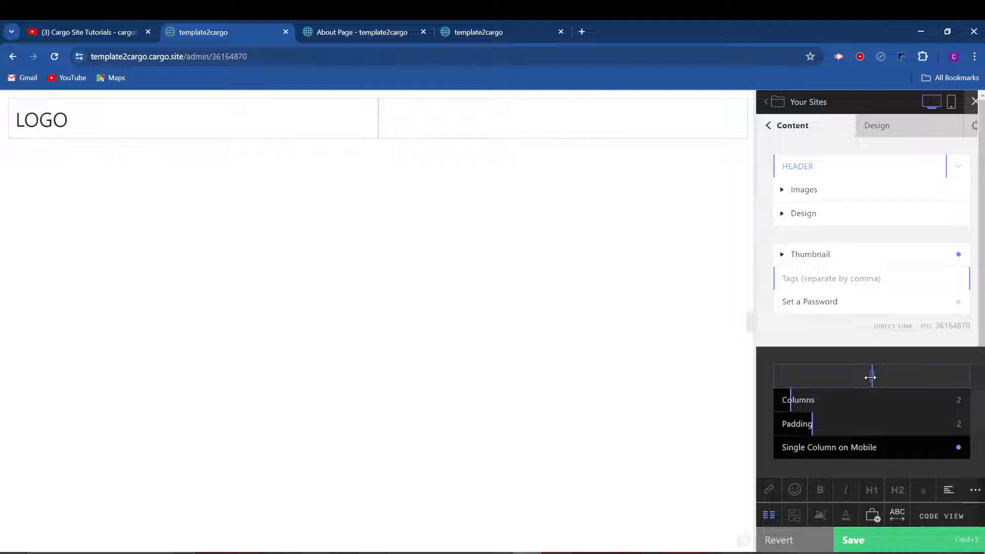
drag(871, 378, 840, 378)
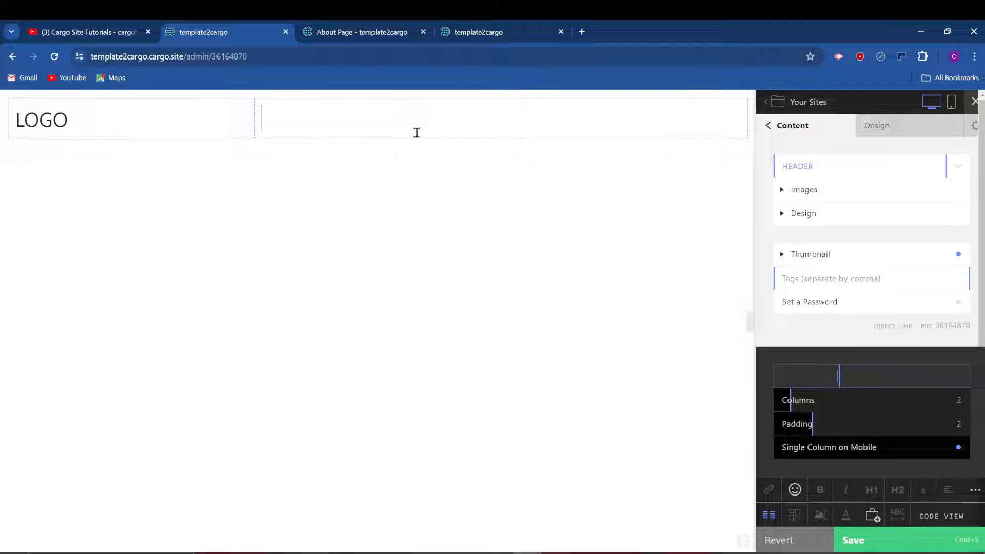
text(ABOUT  )
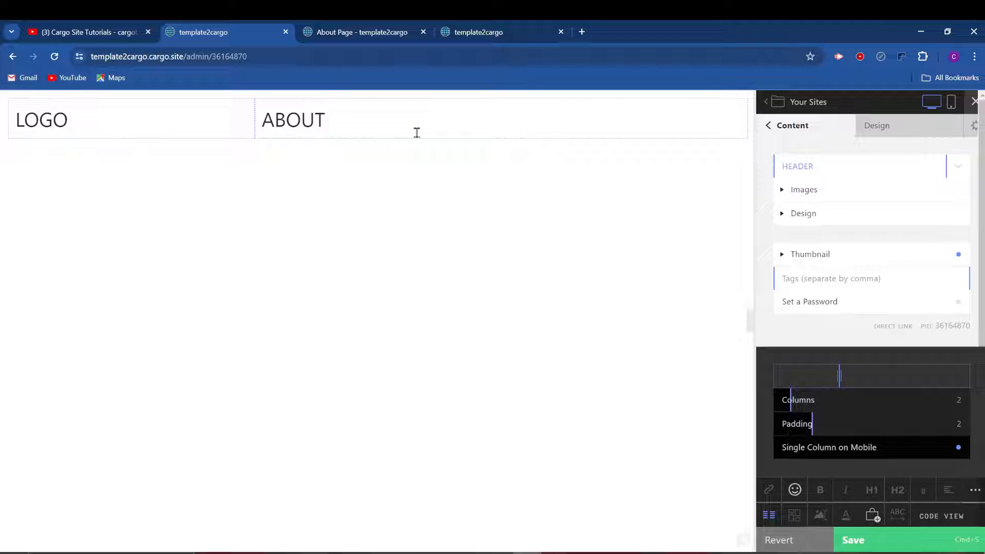
text(CONTACT)
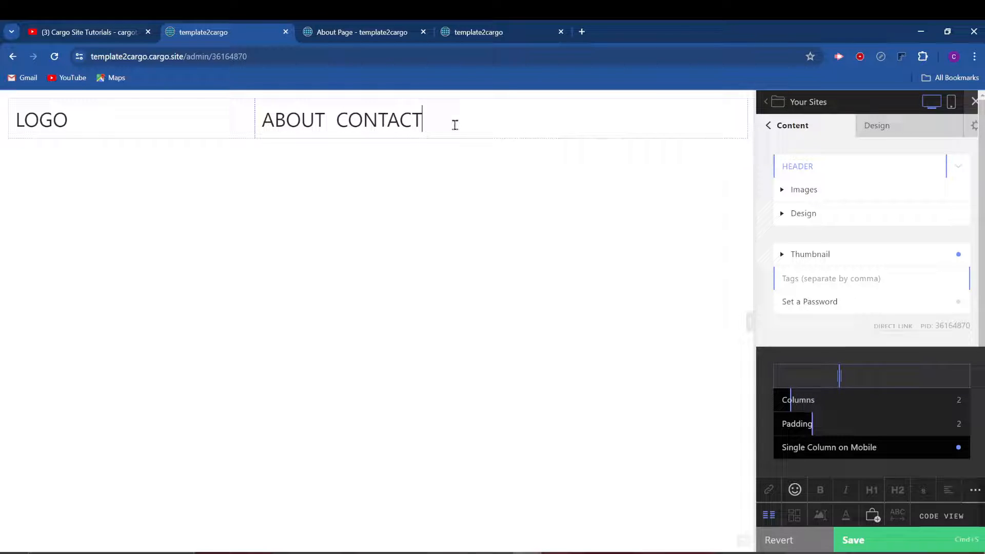
Step: Make the two header columns equally wide and right-align the ABOUT and CONTACT text
drag(453, 123, 260, 119)
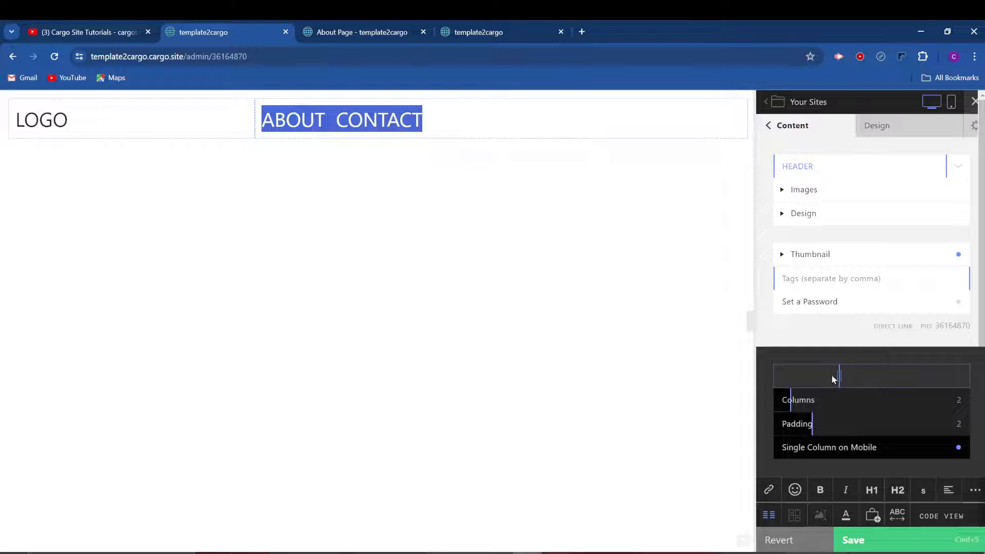
drag(832, 377, 872, 380)
click(598, 119)
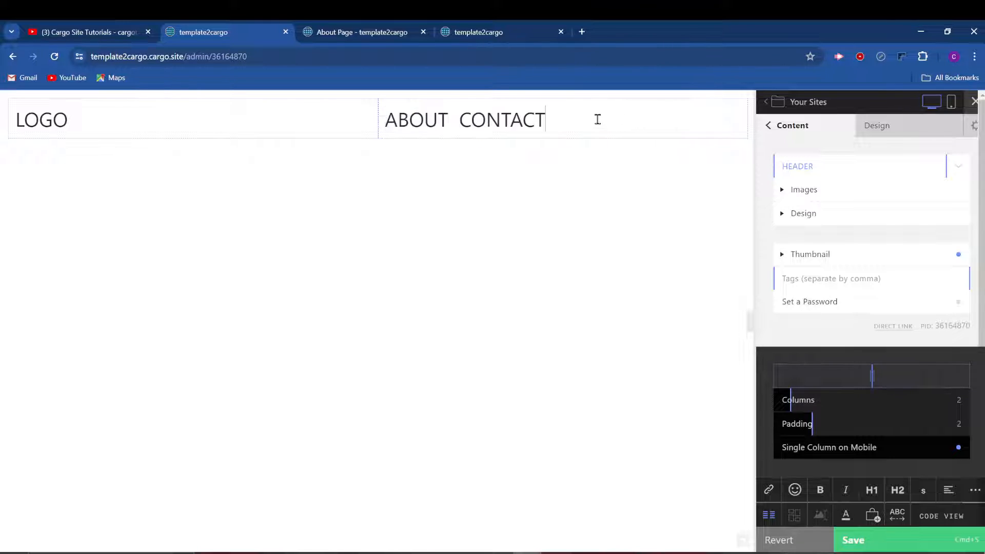
drag(598, 119, 383, 119)
click(947, 490)
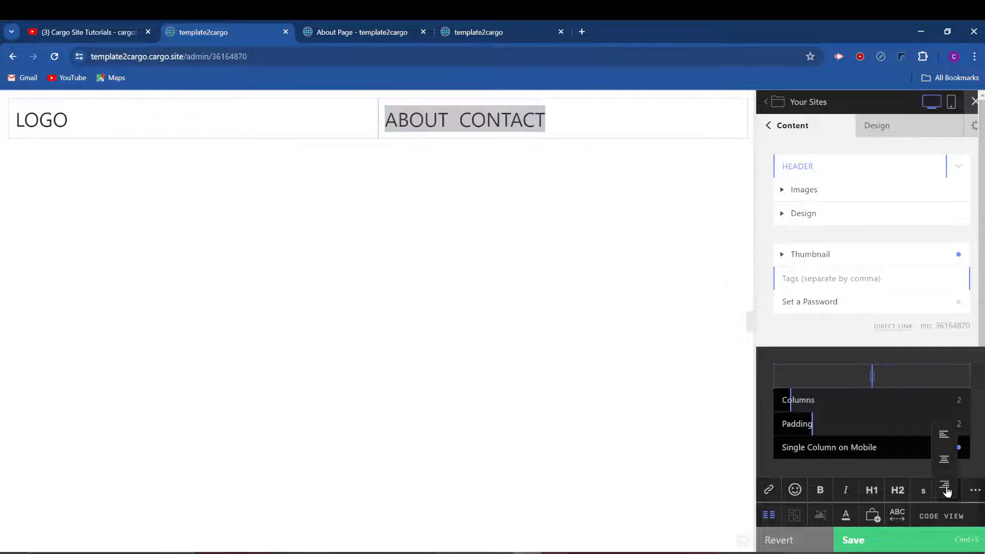
click(946, 487)
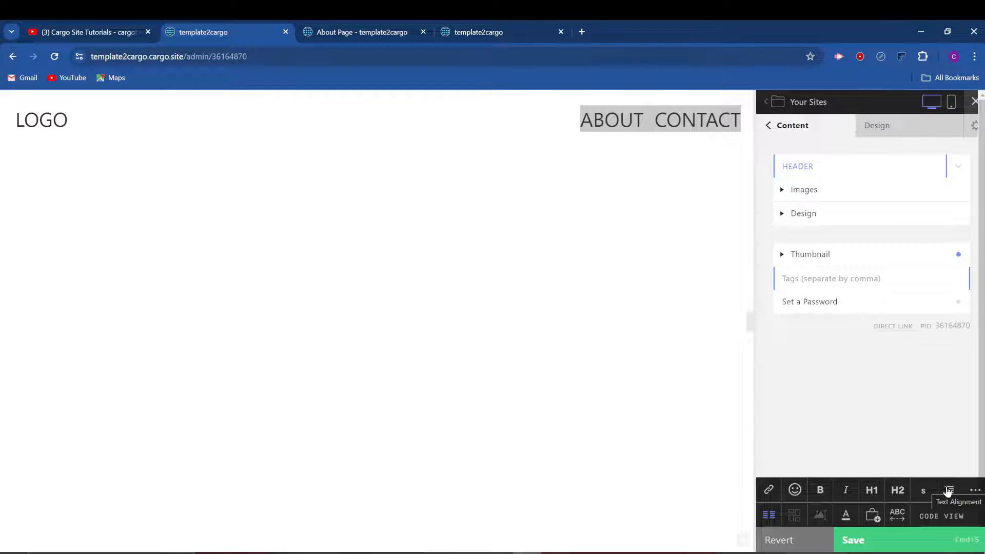
click(694, 124)
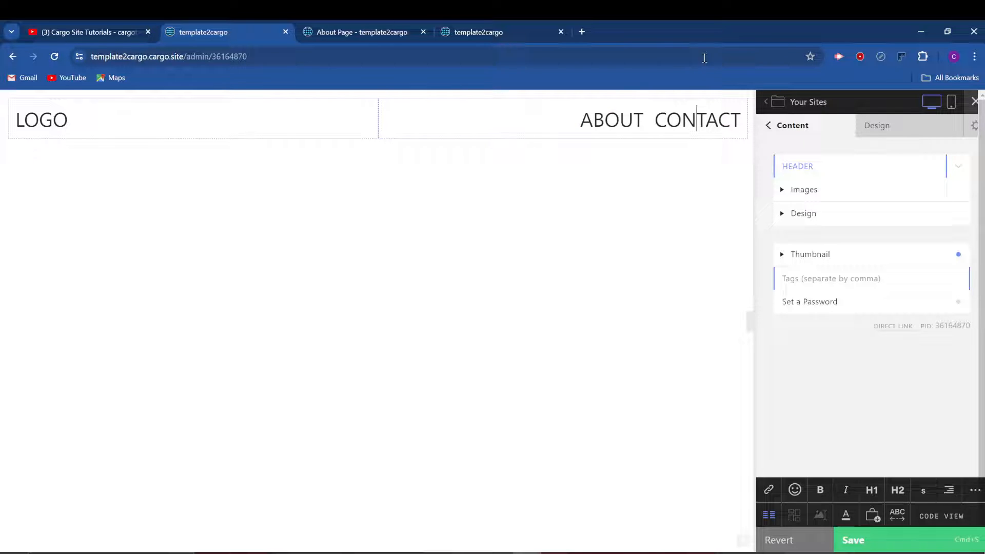
Step: Link the word ABOUT in the header internally to the About Page and save the HEADER page
click(586, 138)
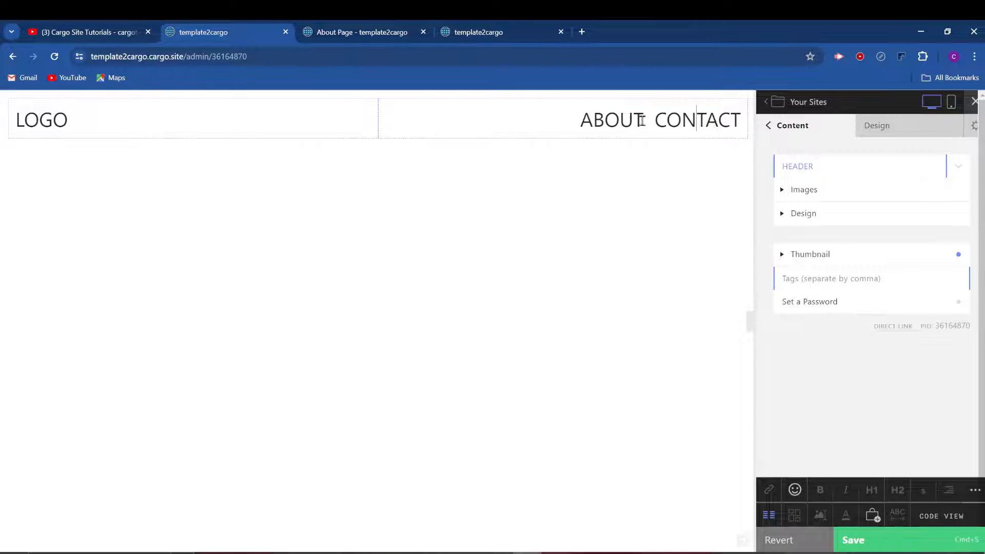
double_click(586, 119)
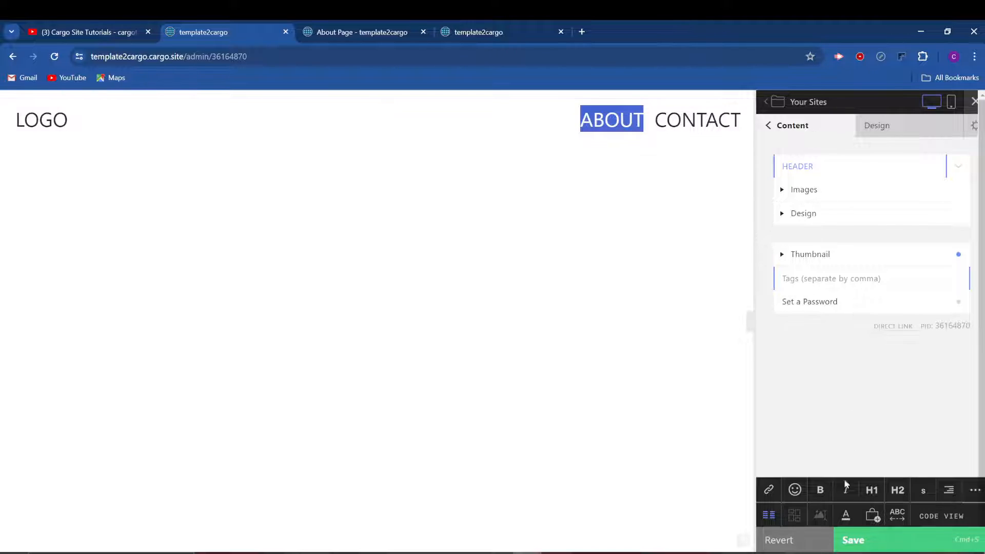
click(770, 489)
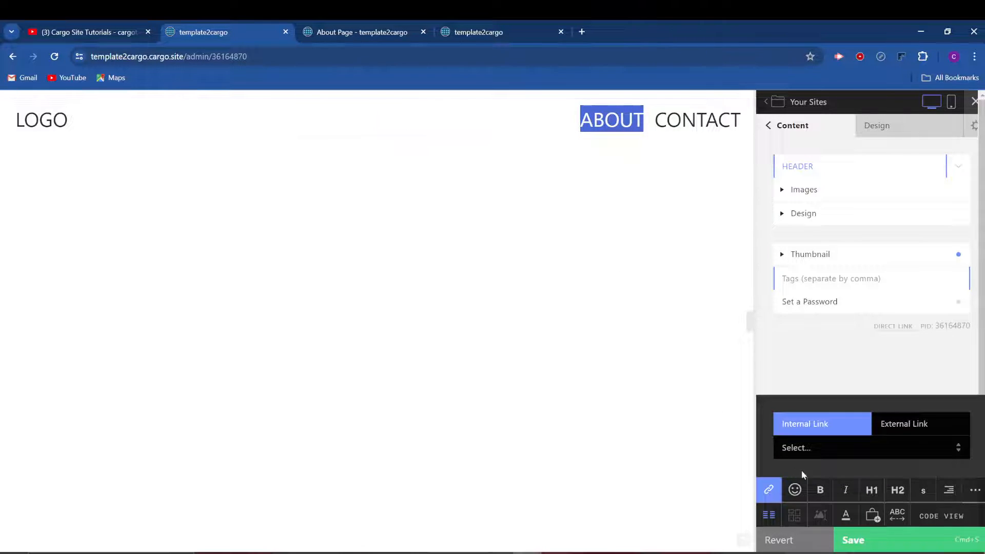
click(820, 456)
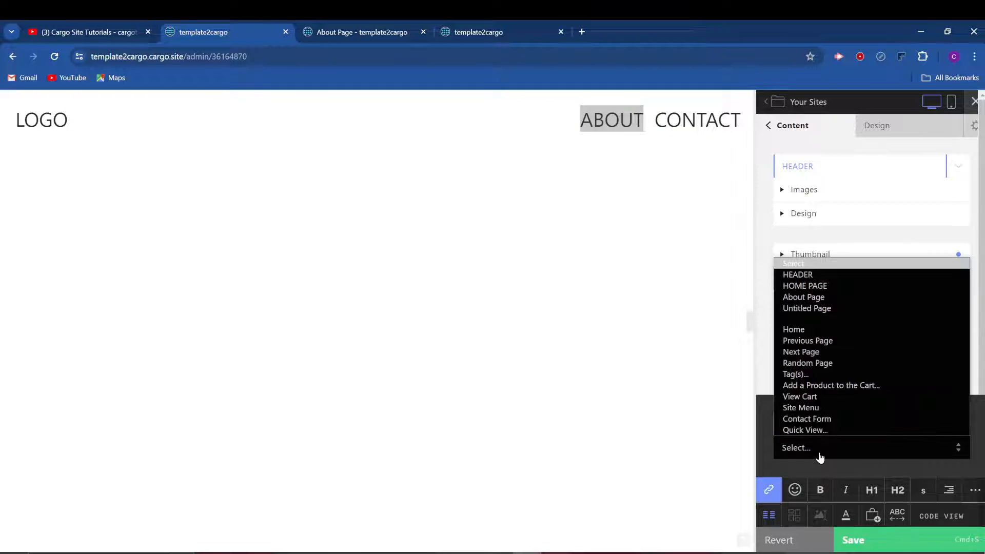
click(821, 301)
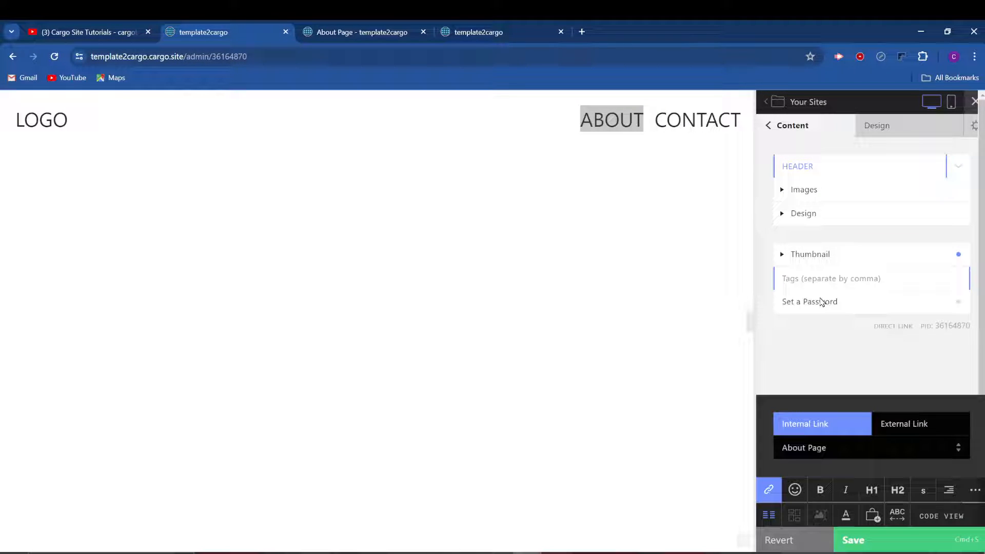
click(889, 545)
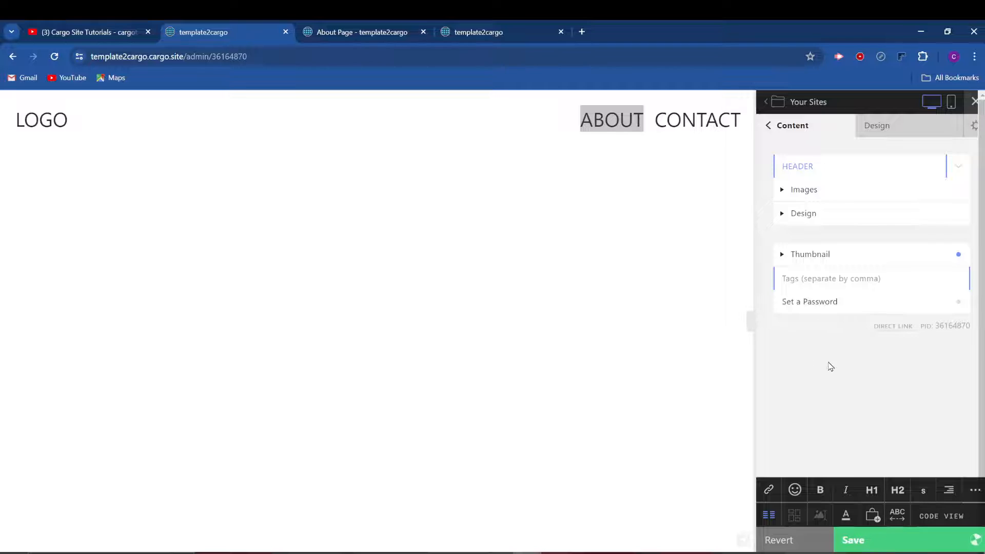
click(615, 182)
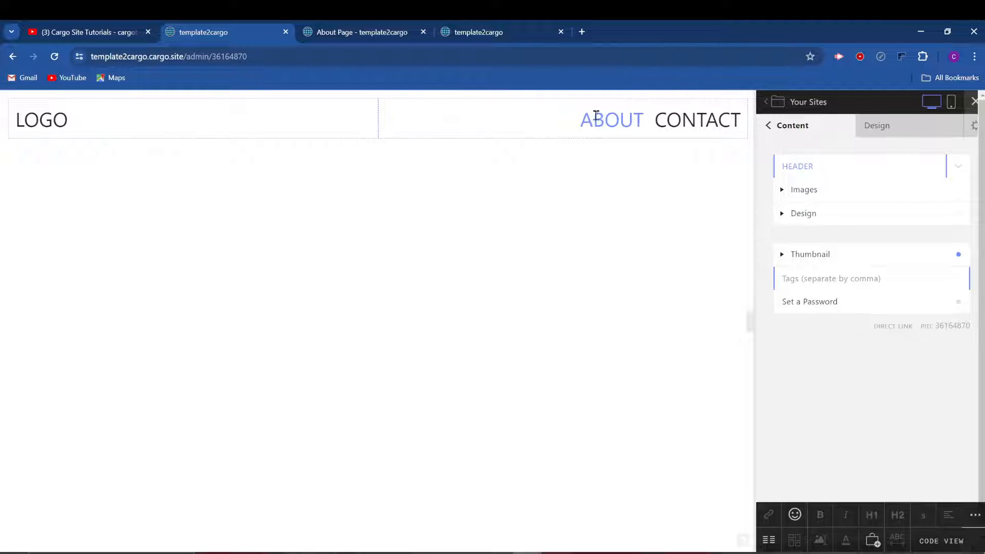
Step: Set the site-wide Bodycopy link color to the gray rgb(157, 160, 170)
click(891, 128)
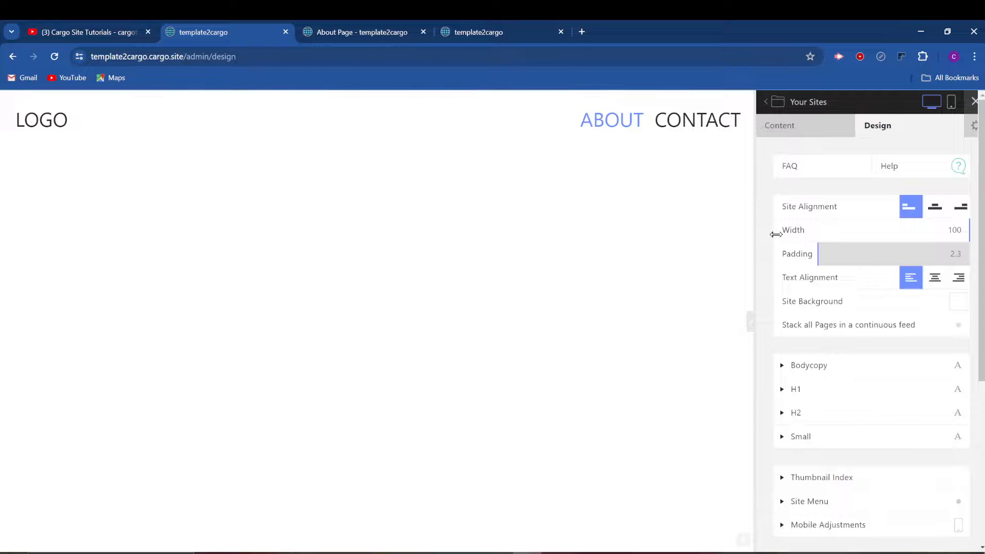
scroll(842, 318, down, 2)
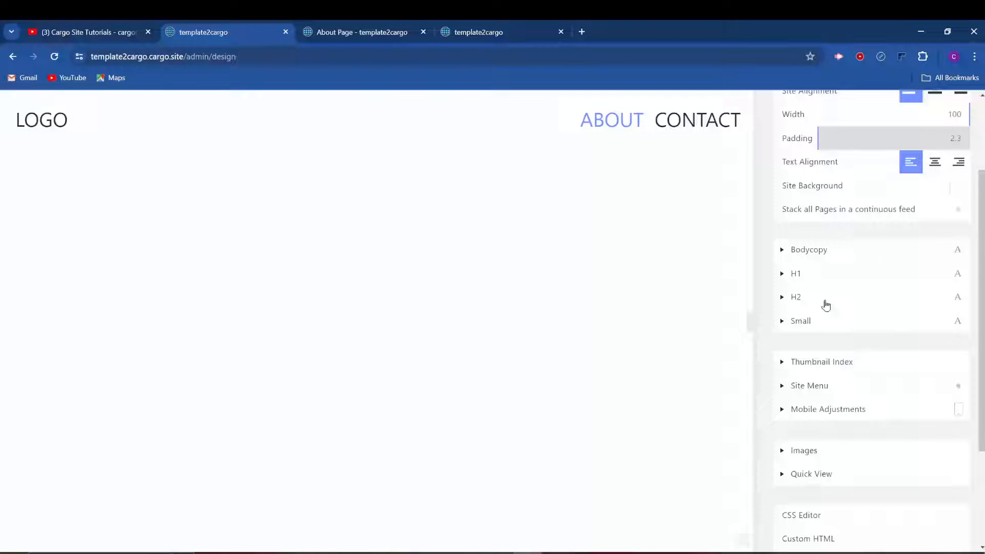
click(779, 251)
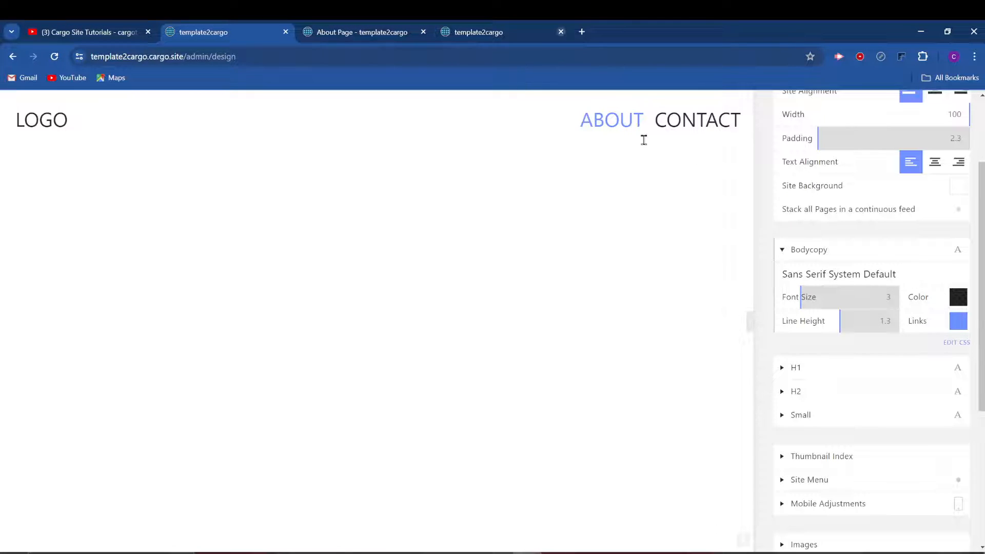
click(959, 322)
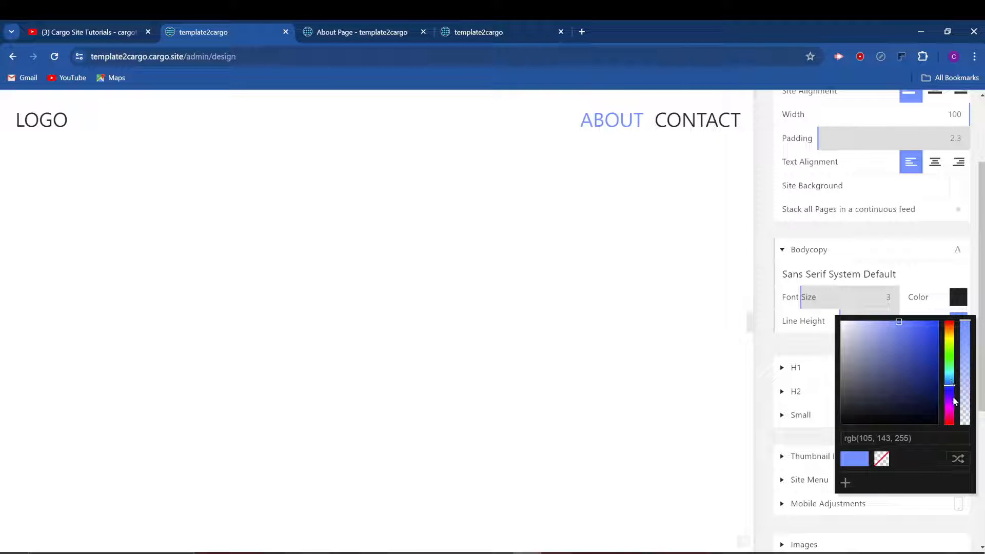
mouse_move(871, 344)
mouse_down()
mouse_move(858, 363)
mouse_move(849, 356)
mouse_up()
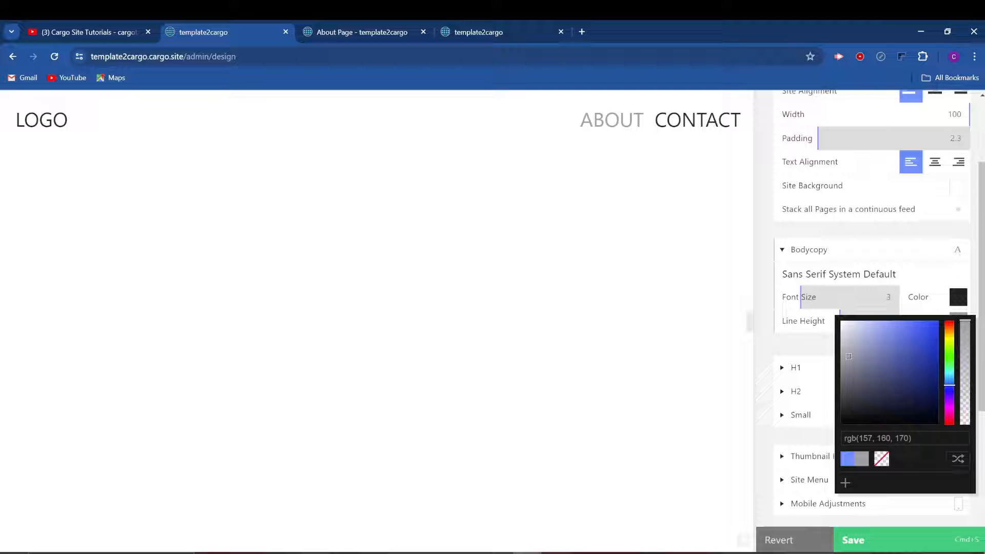
Step: Save the Bodycopy link colour change in the site design
click(887, 541)
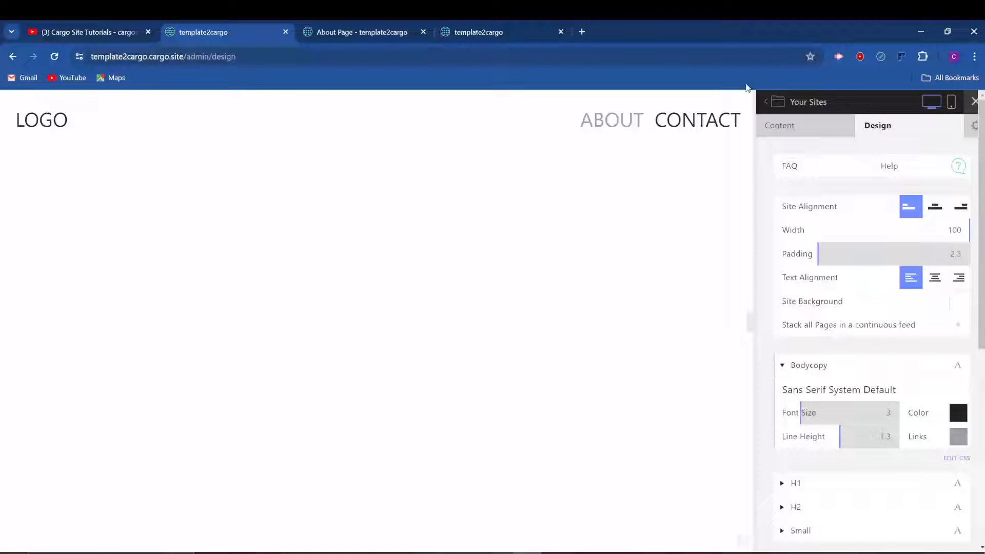
Step: Pin the HEADER page to the site with Adjust turned on, and save the pin settings
click(791, 127)
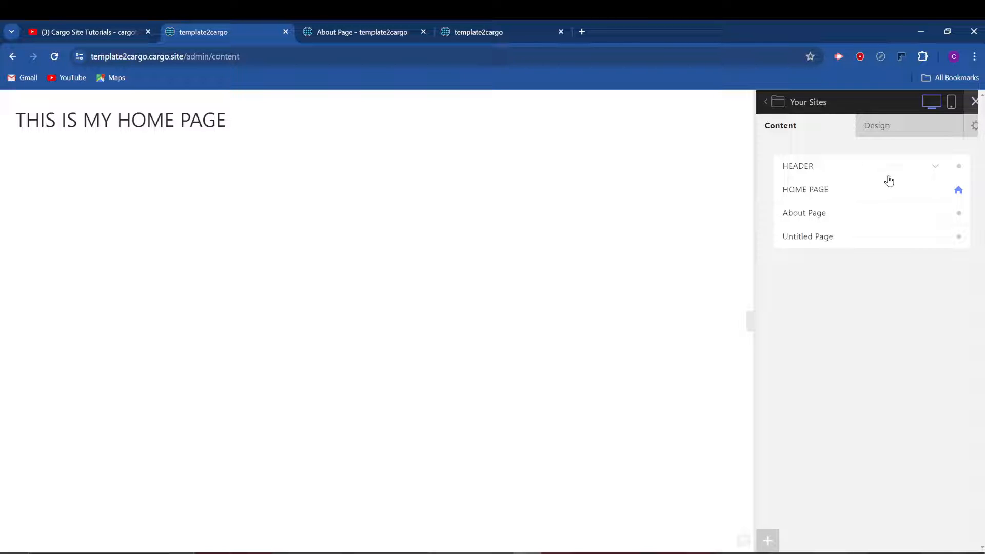
click(938, 167)
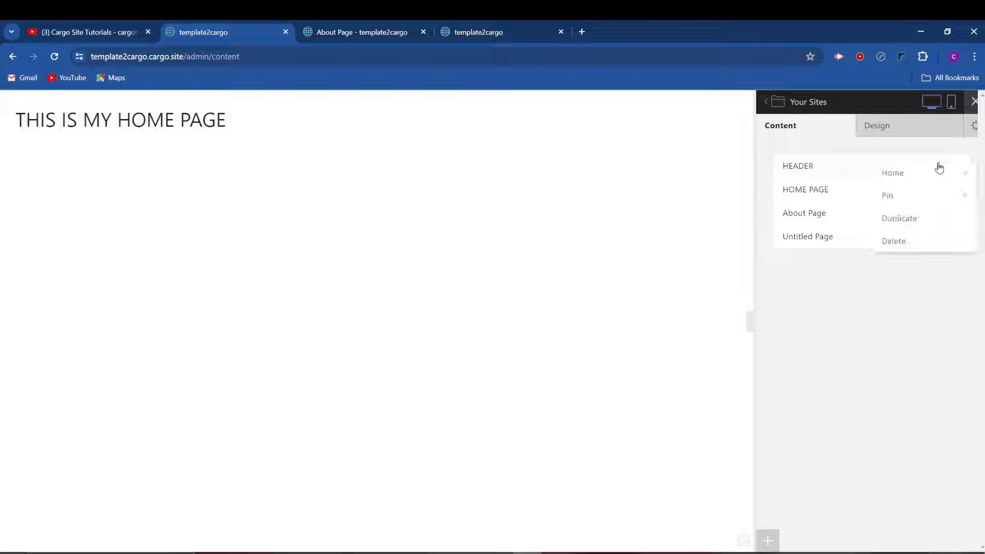
click(973, 199)
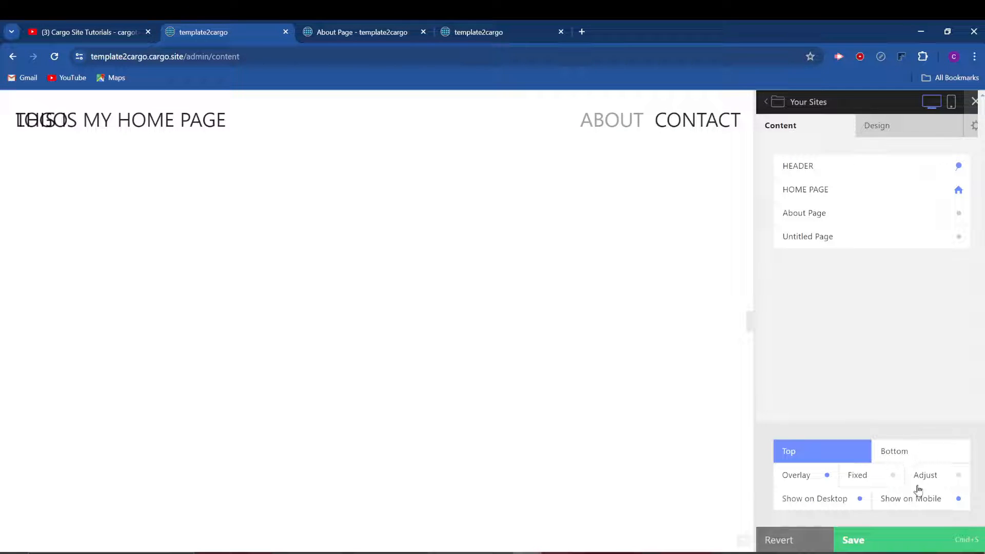
click(957, 478)
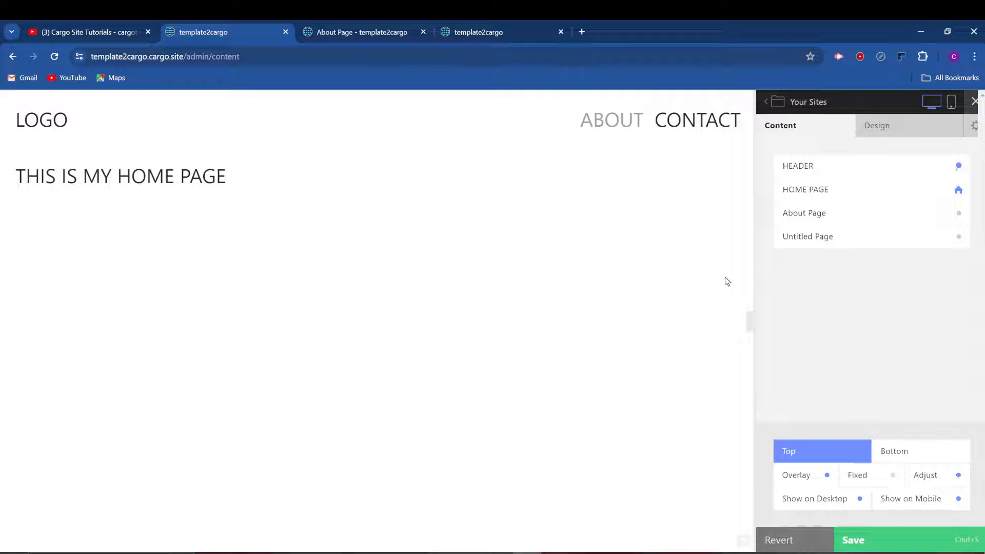
click(958, 476)
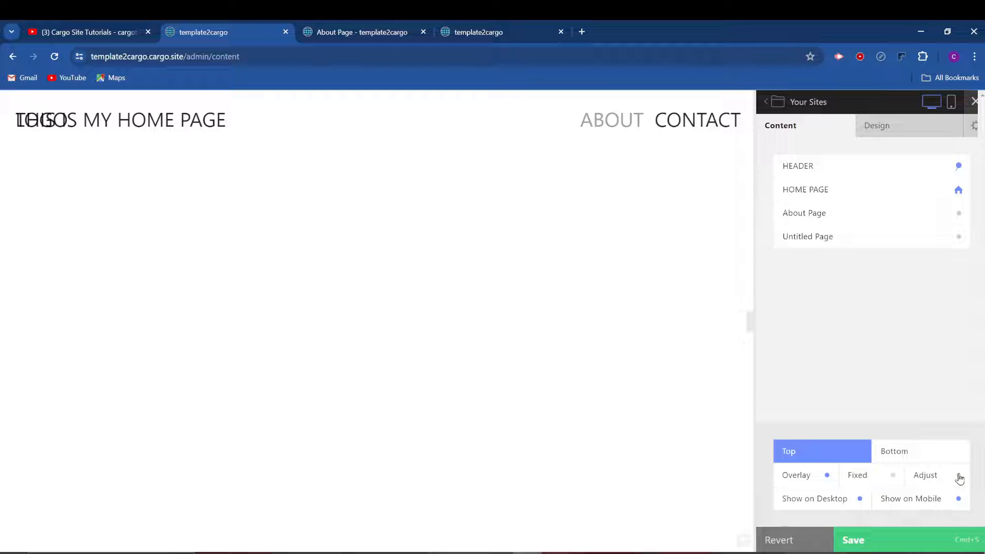
click(959, 477)
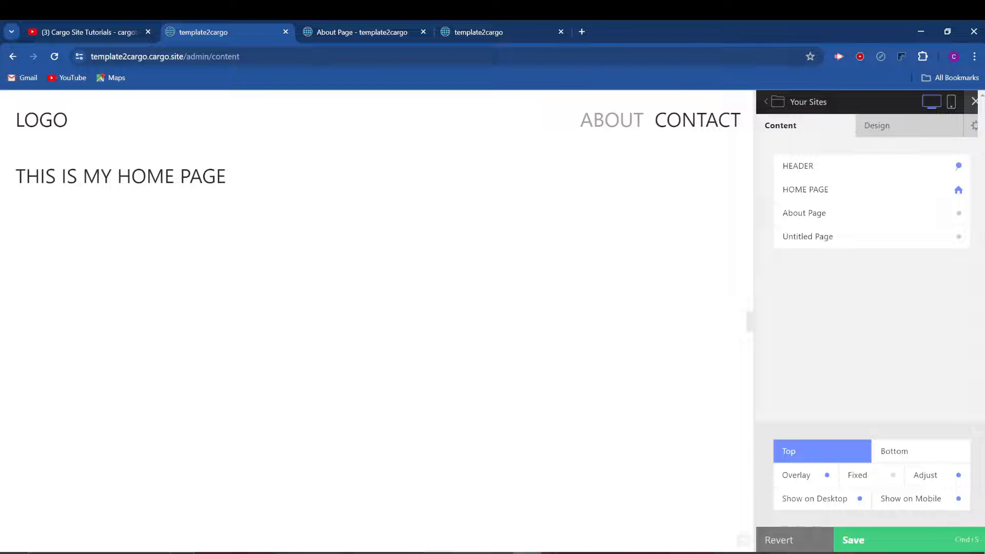
click(924, 549)
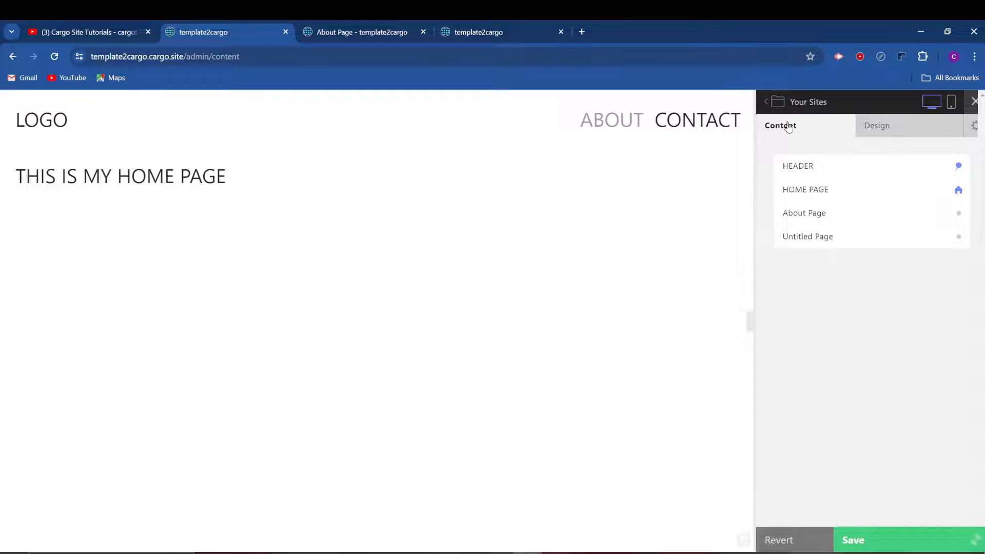
Step: Give the HEADER page a light pink background colour in its own design settings and save it
click(842, 165)
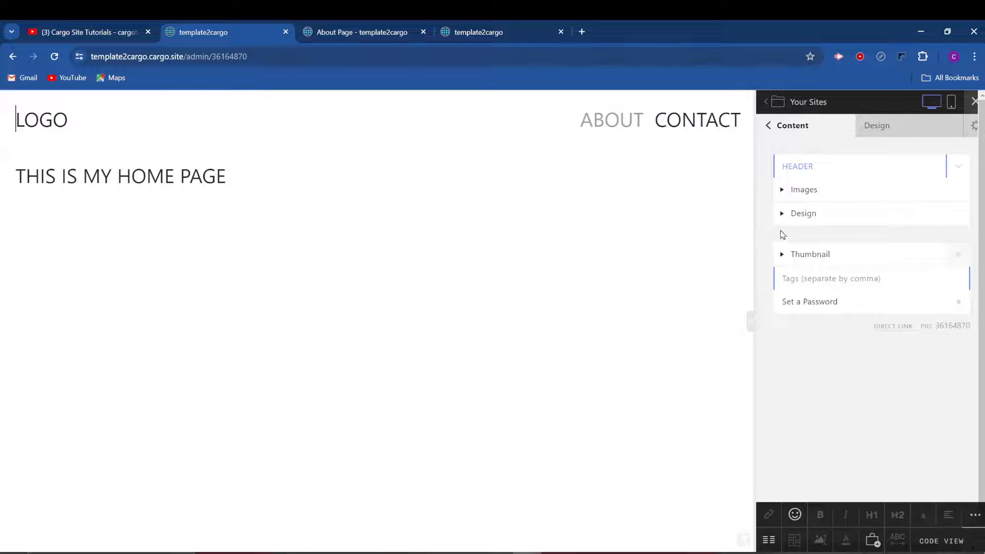
click(780, 191)
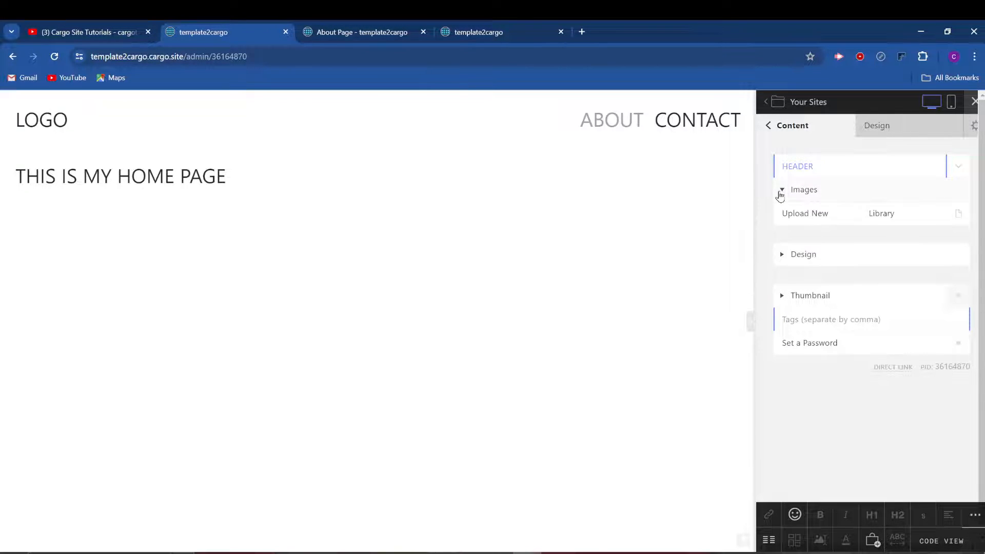
click(780, 191)
click(784, 216)
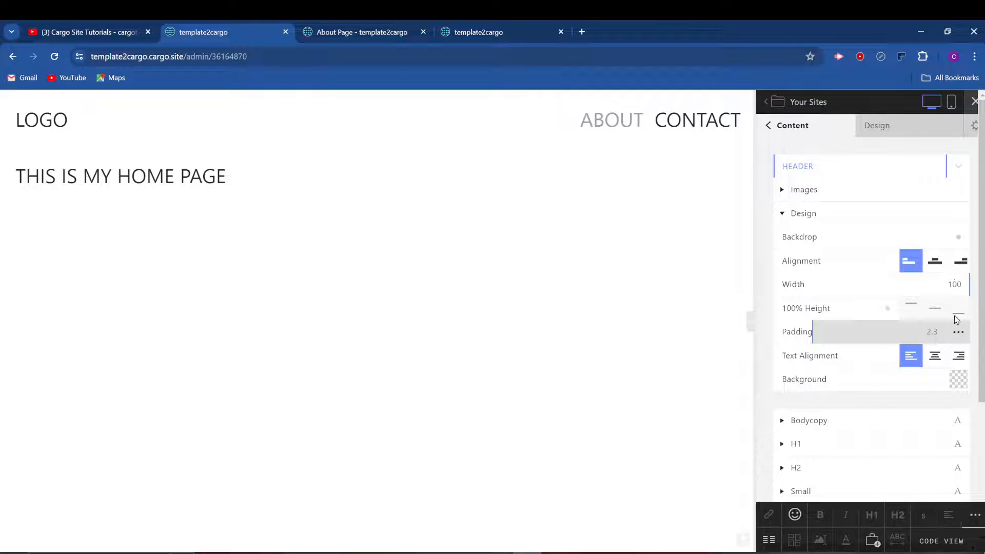
click(958, 381)
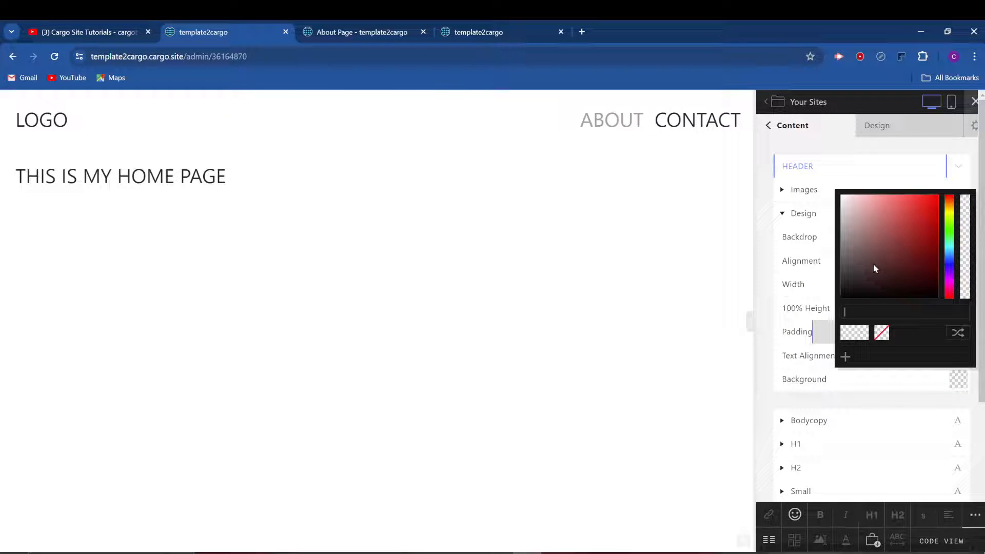
click(856, 207)
click(867, 195)
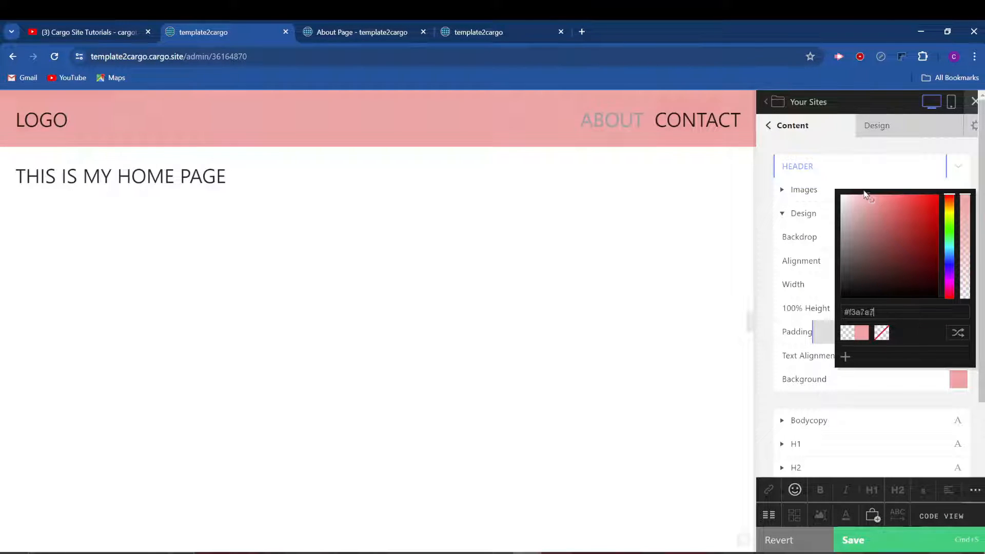
click(862, 194)
click(884, 541)
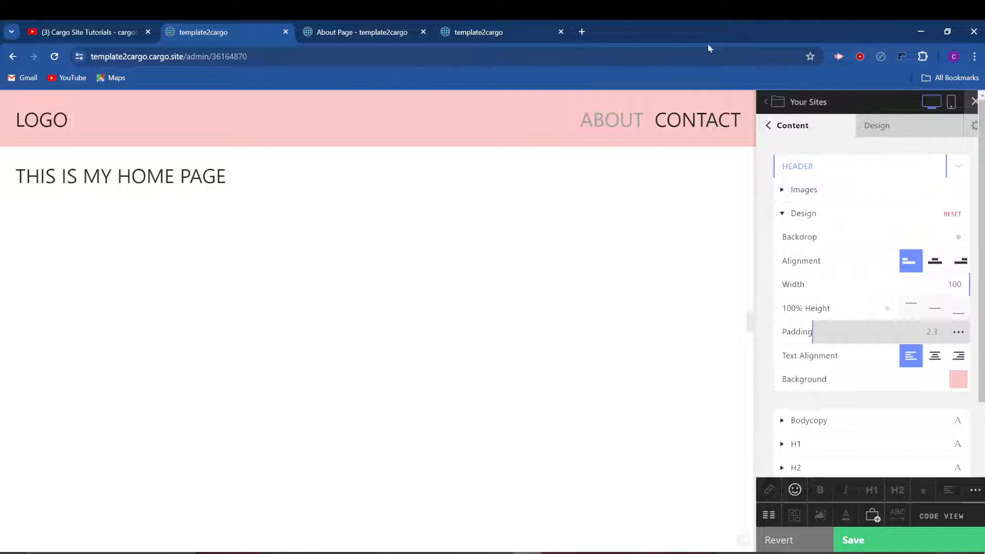
Step: Check the pinned header on the live site by reloading the About page and opening the home page address
click(358, 32)
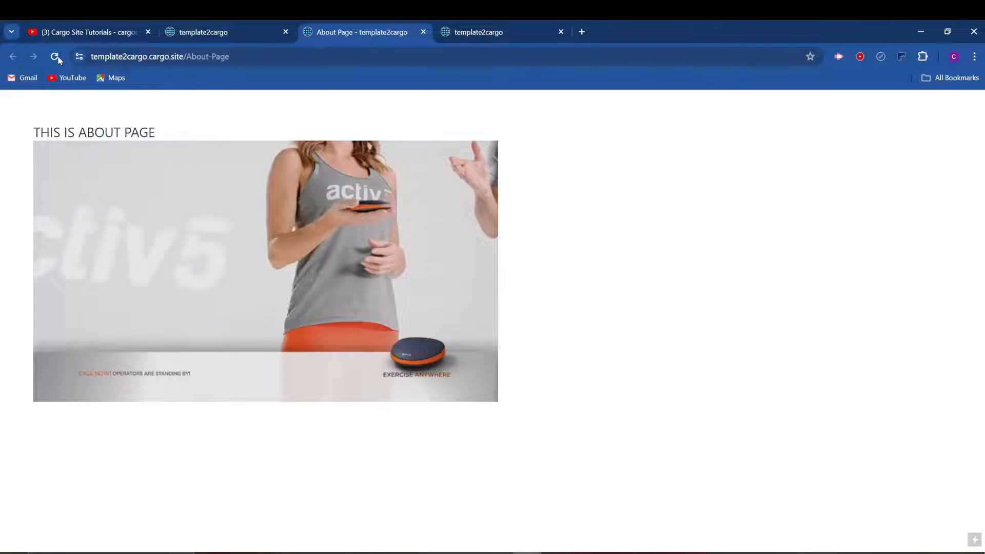
click(55, 57)
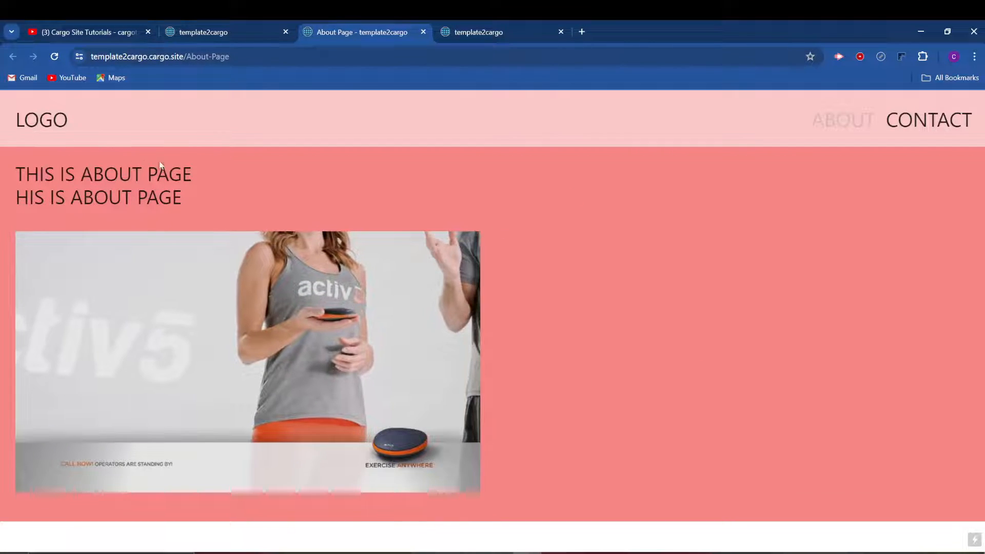
click(309, 56)
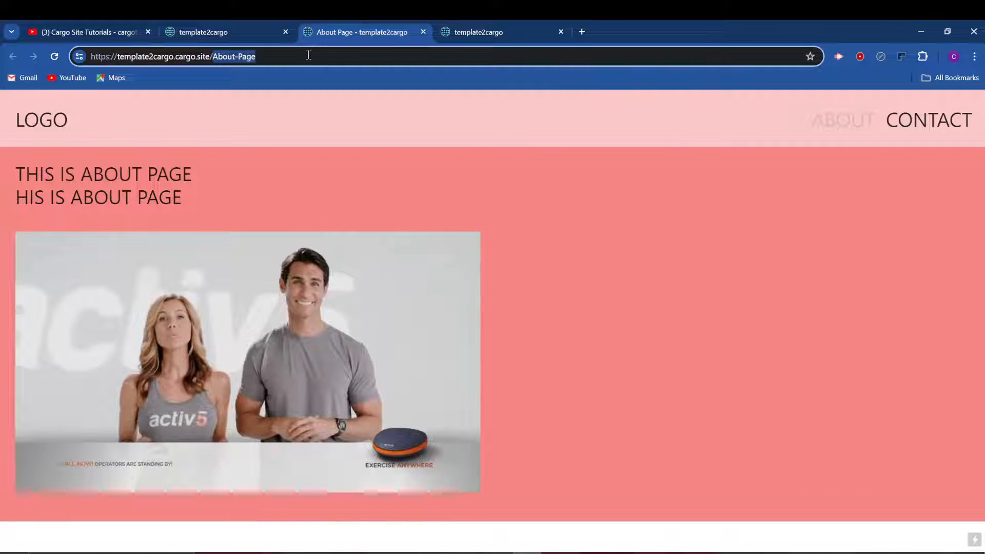
key(BackSpace)
key(Return)
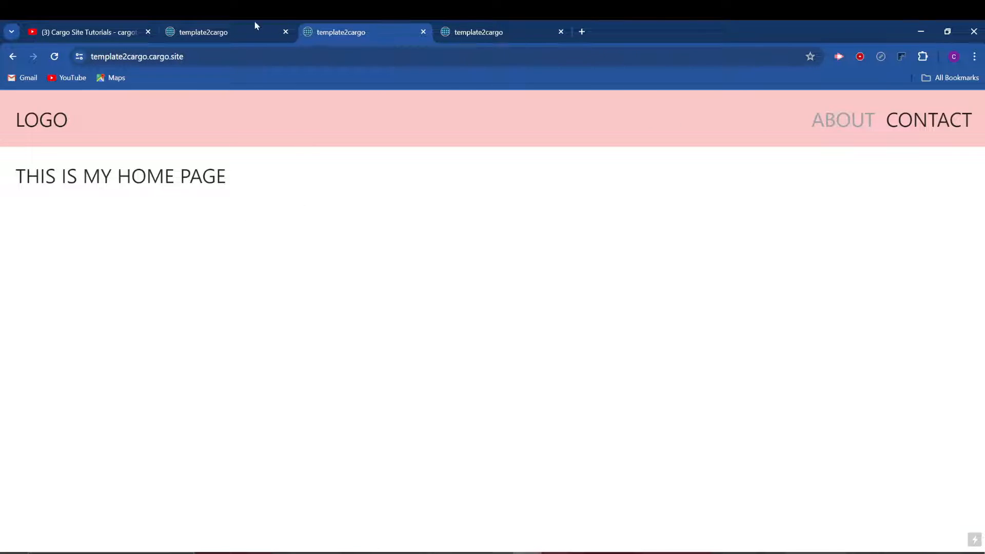
Step: Change the HEADER page's pin position to Bottom in the site editor and save the change
click(245, 23)
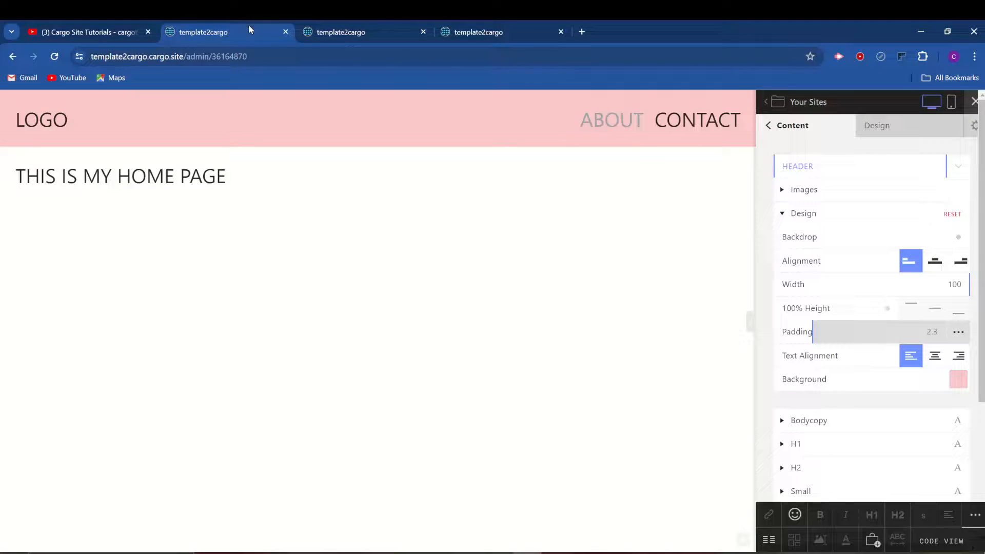
click(776, 128)
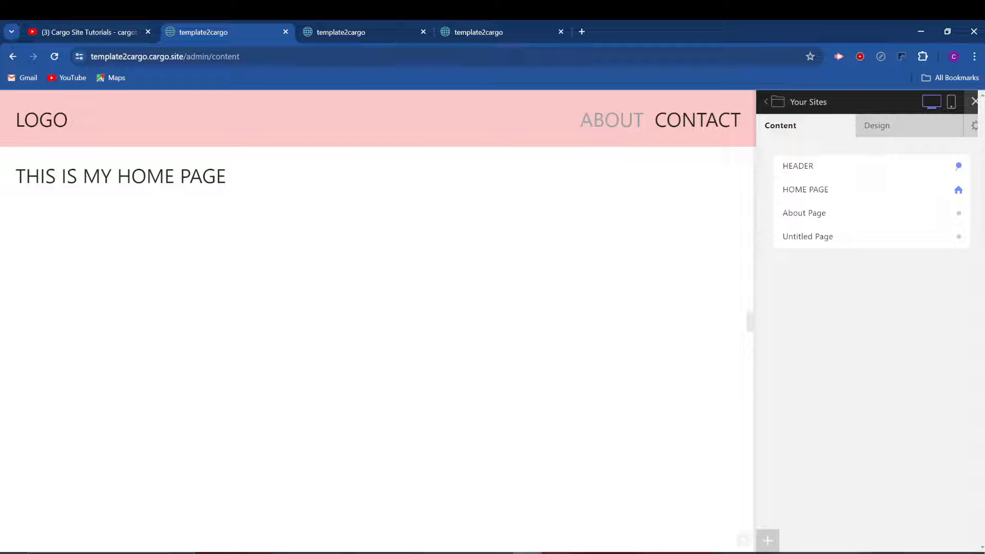
click(944, 168)
click(865, 309)
click(946, 167)
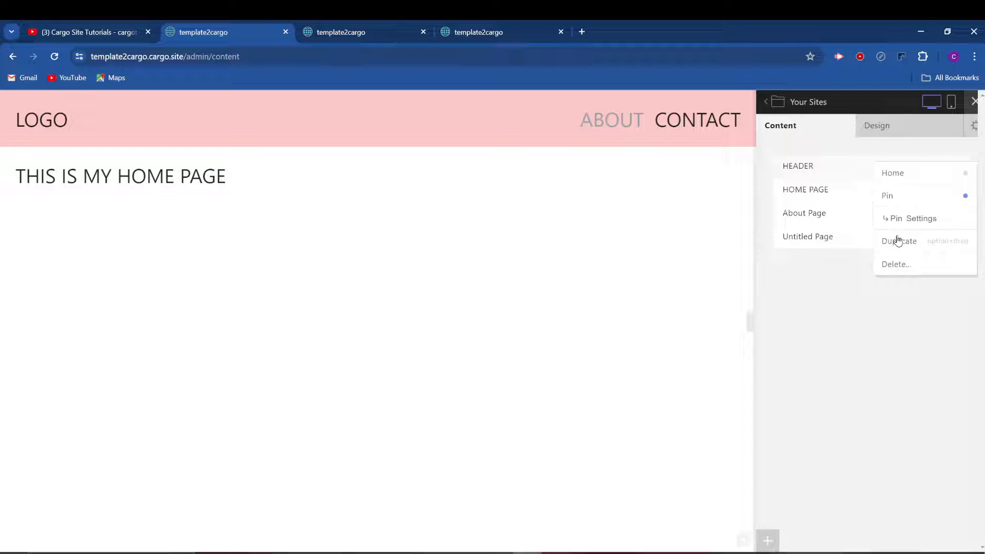
click(913, 219)
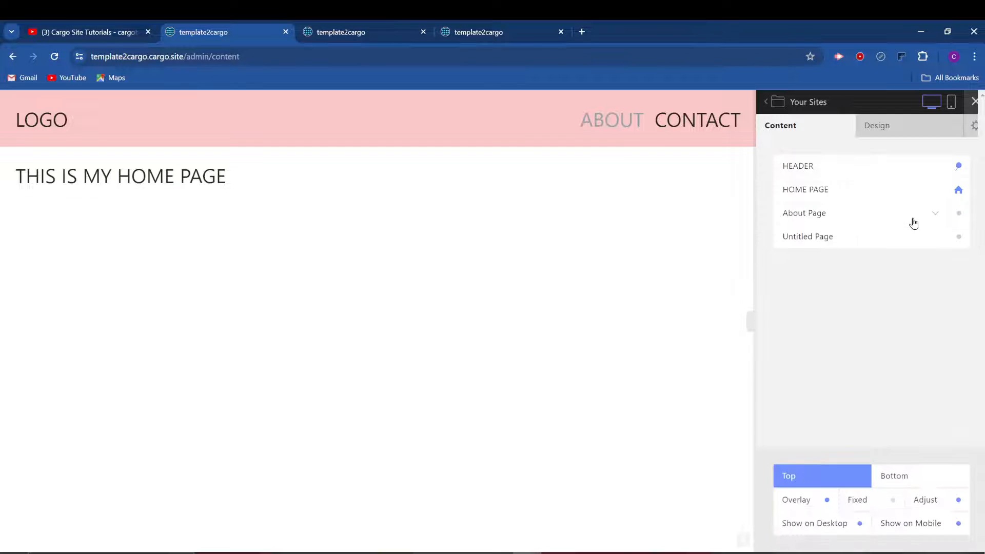
click(938, 481)
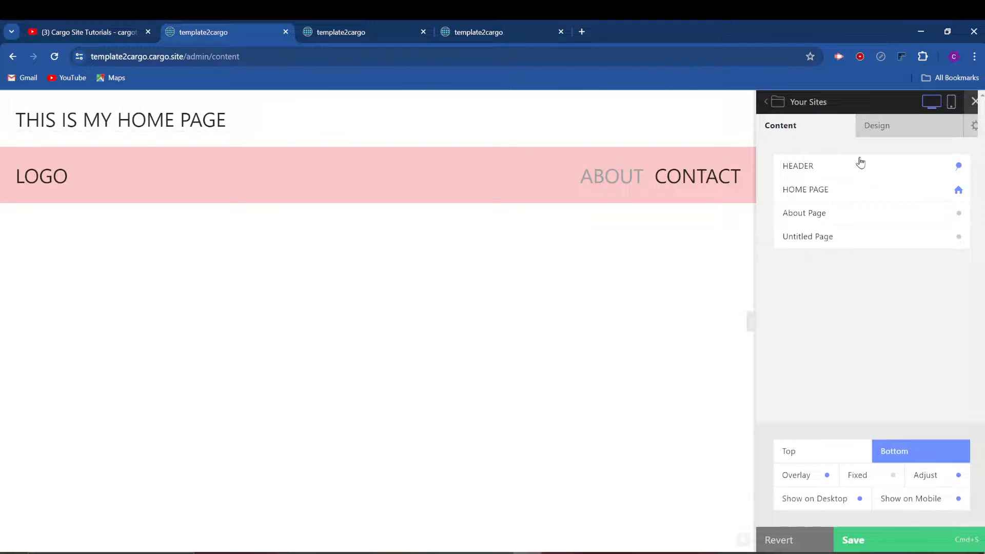
click(832, 193)
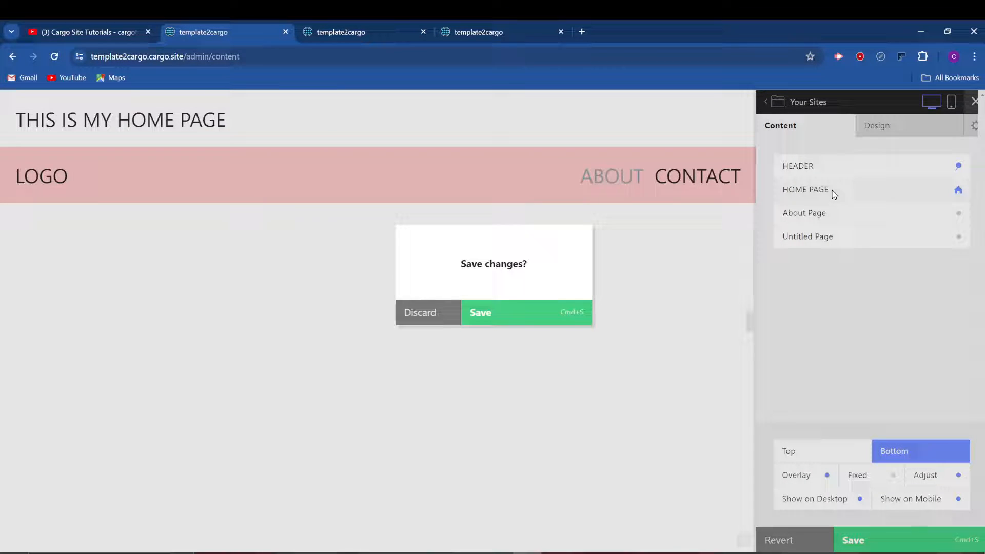
click(564, 310)
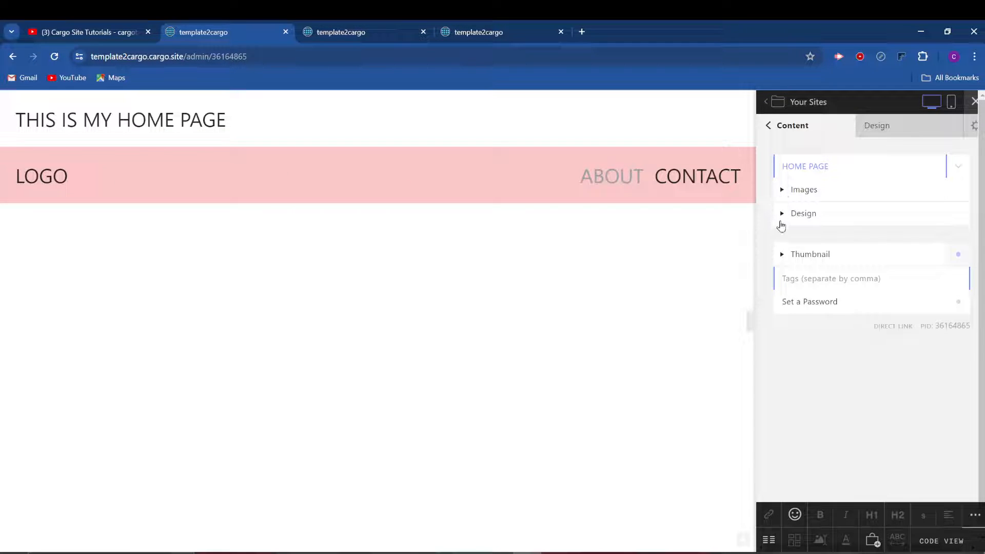
Step: Turn on 100% Height in the HOME PAGE design settings and save the page
click(782, 190)
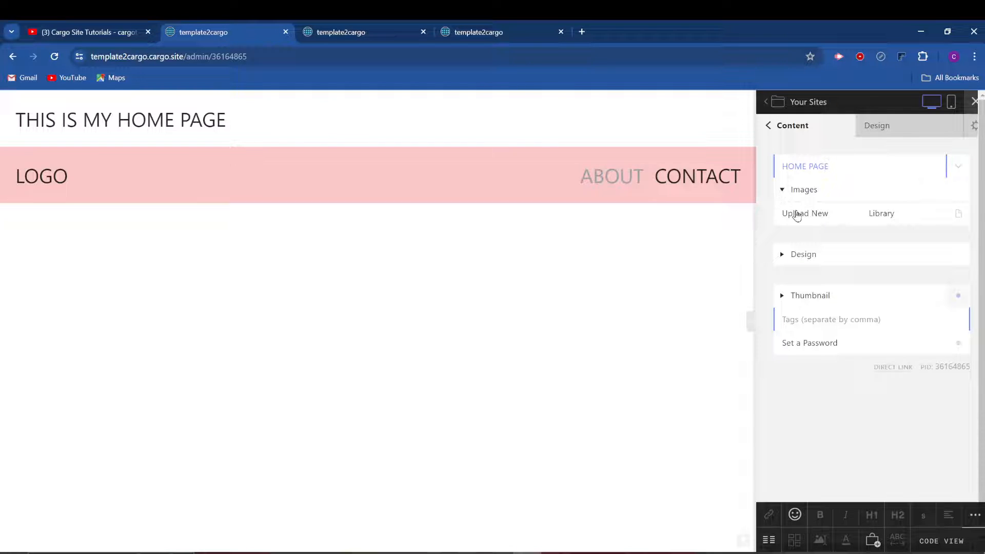
click(781, 255)
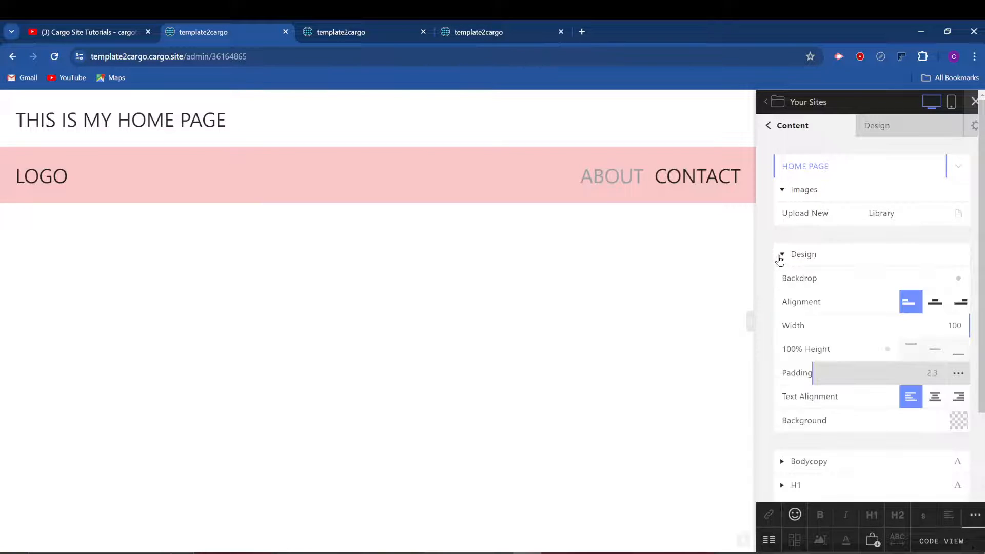
click(889, 350)
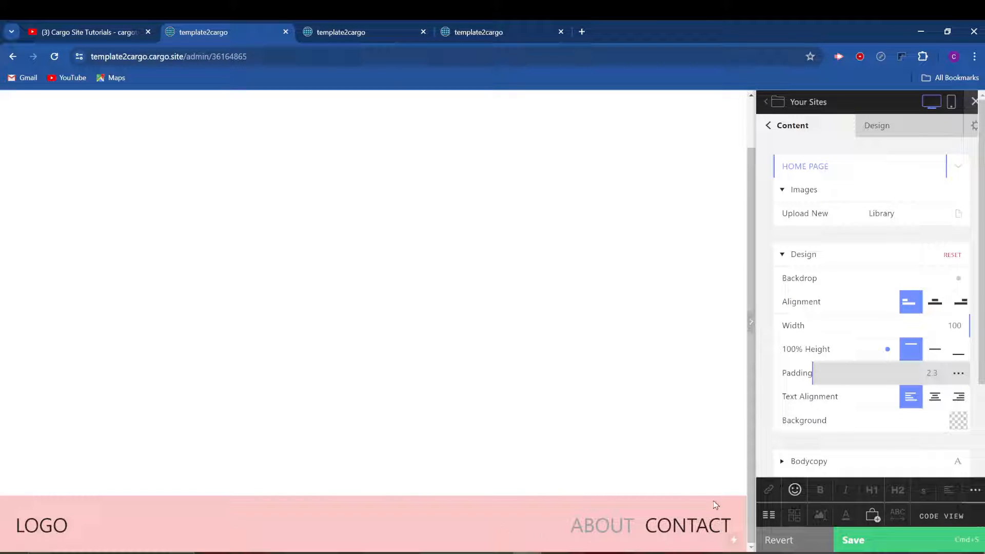
click(889, 540)
Step: Set the HEADER page's pin position to Top in its pin settings and save the change
click(769, 126)
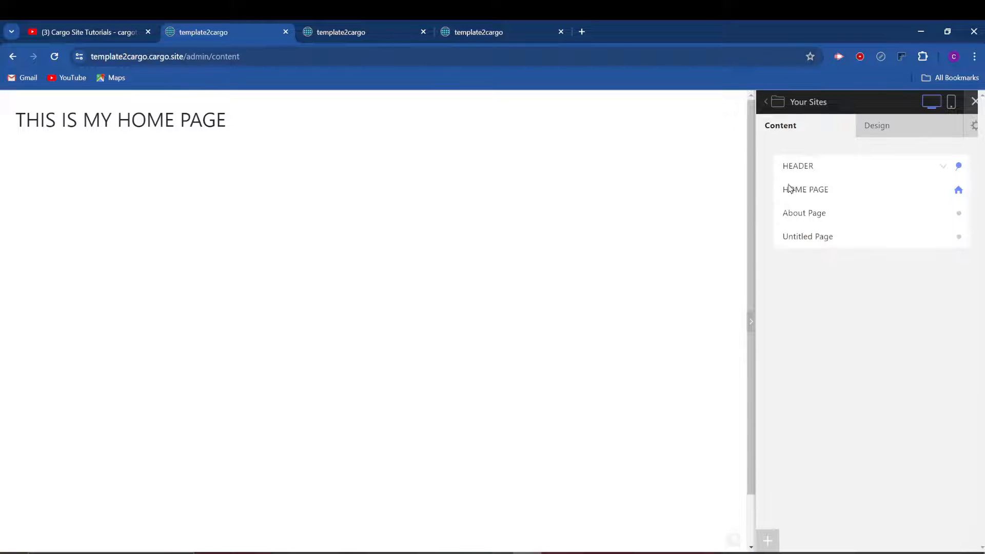
scroll(519, 396, down, 2)
click(962, 170)
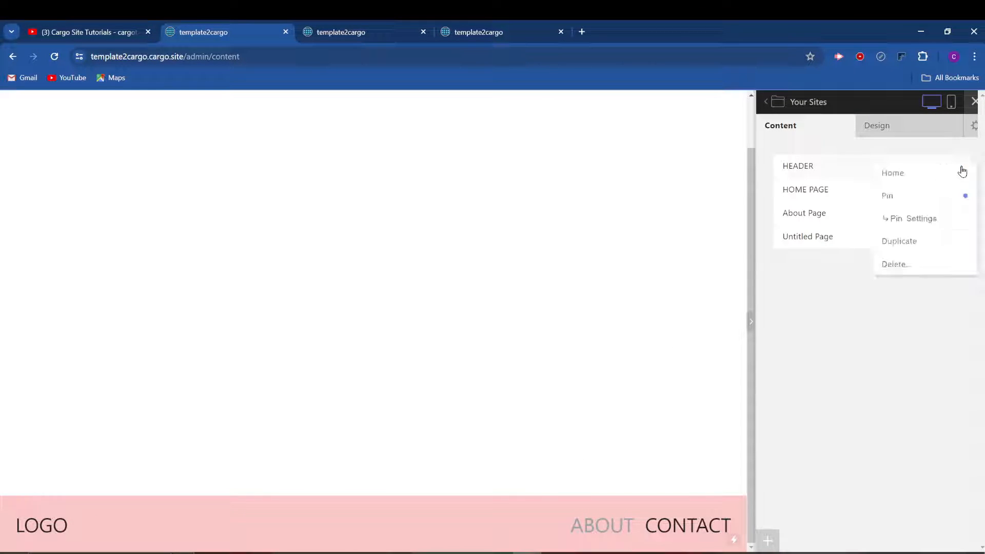
click(932, 221)
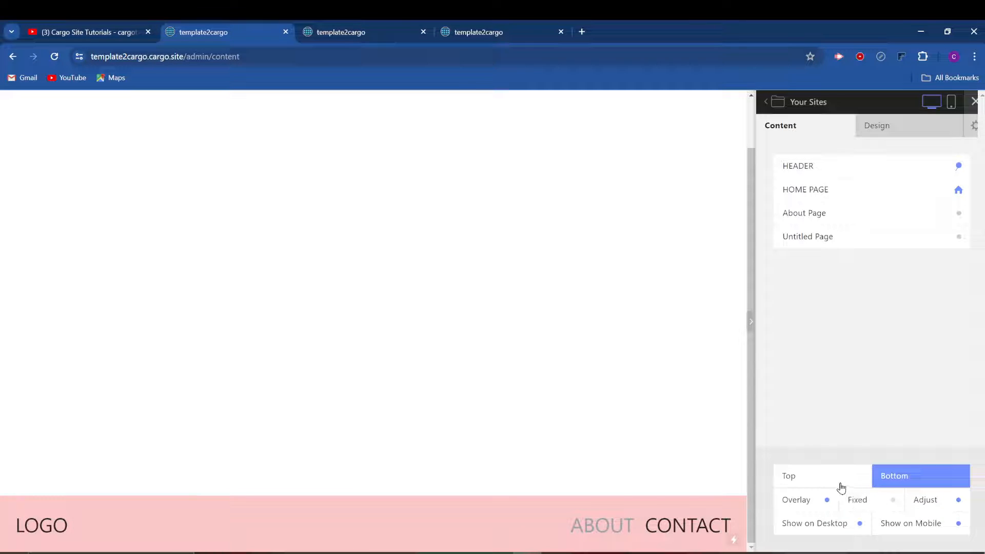
click(899, 540)
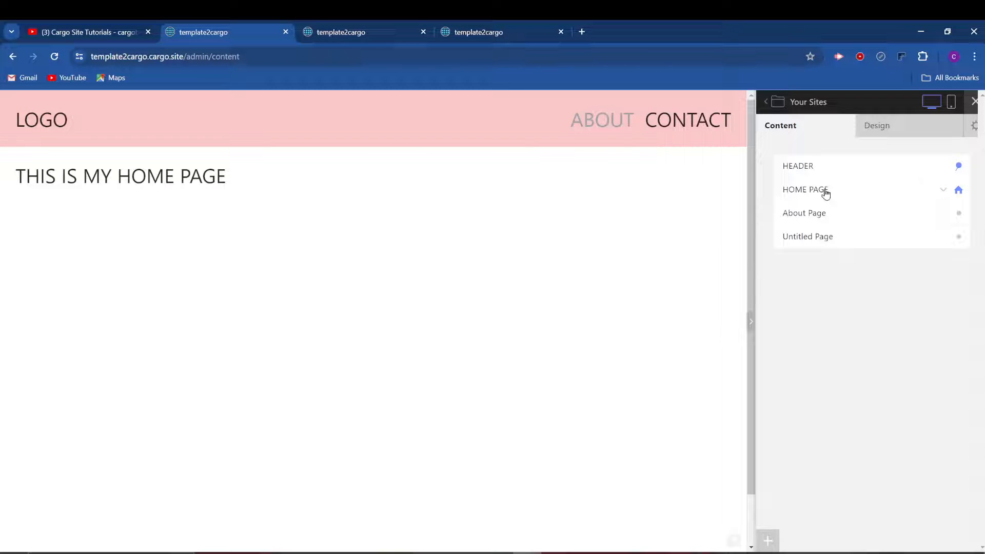
Step: Upload the transparent-background rose image from the Downloads folder to the HEADER page's images
click(820, 167)
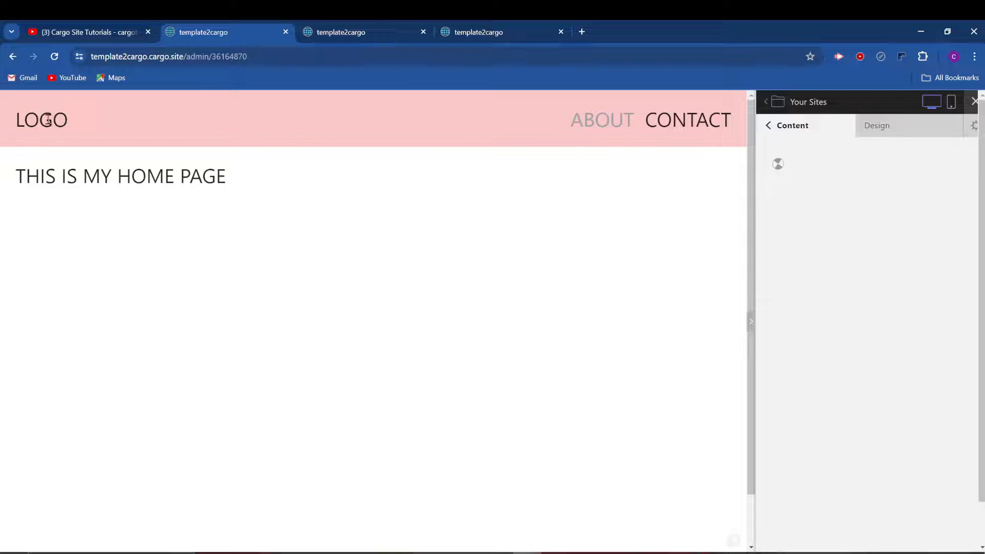
drag(72, 119, 11, 119)
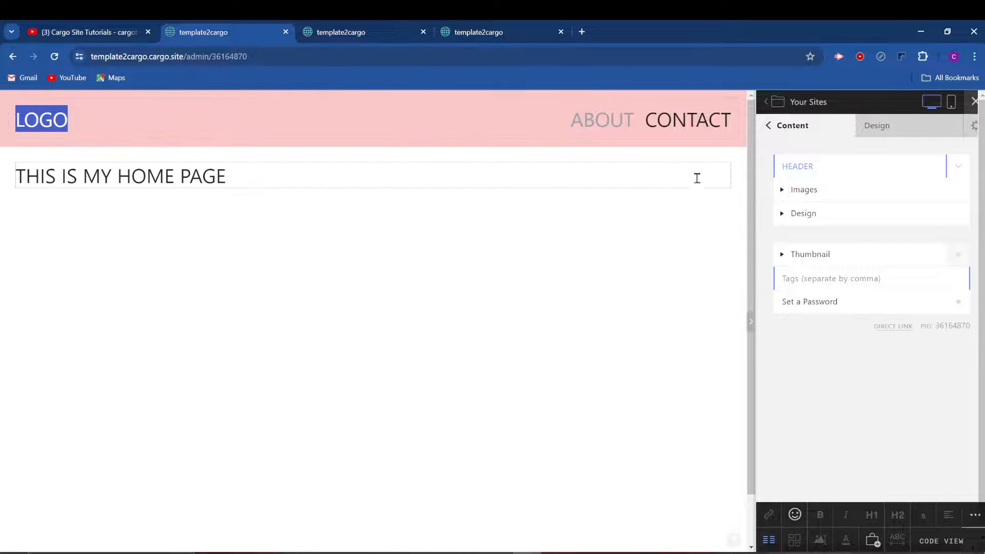
click(783, 191)
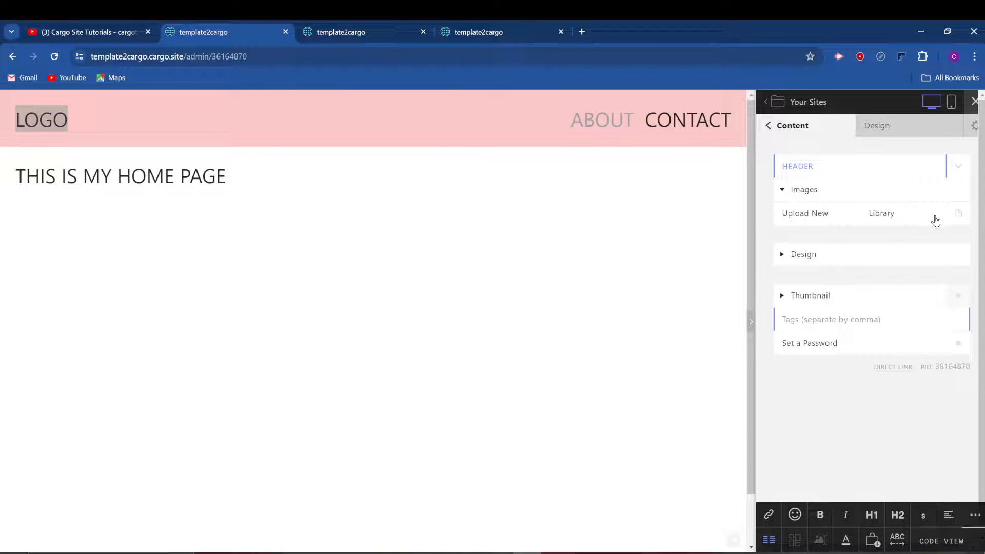
click(901, 215)
drag(782, 176, 976, 225)
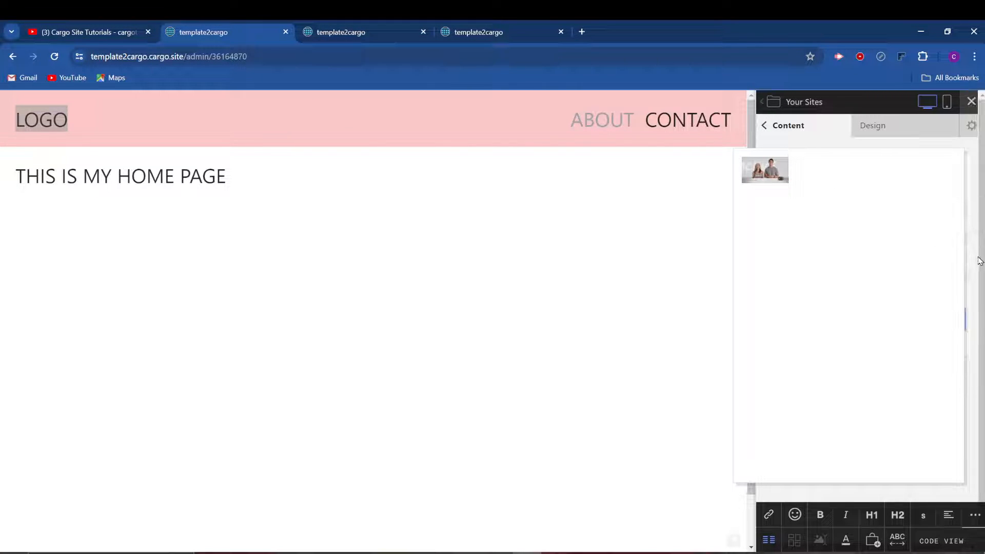
click(977, 250)
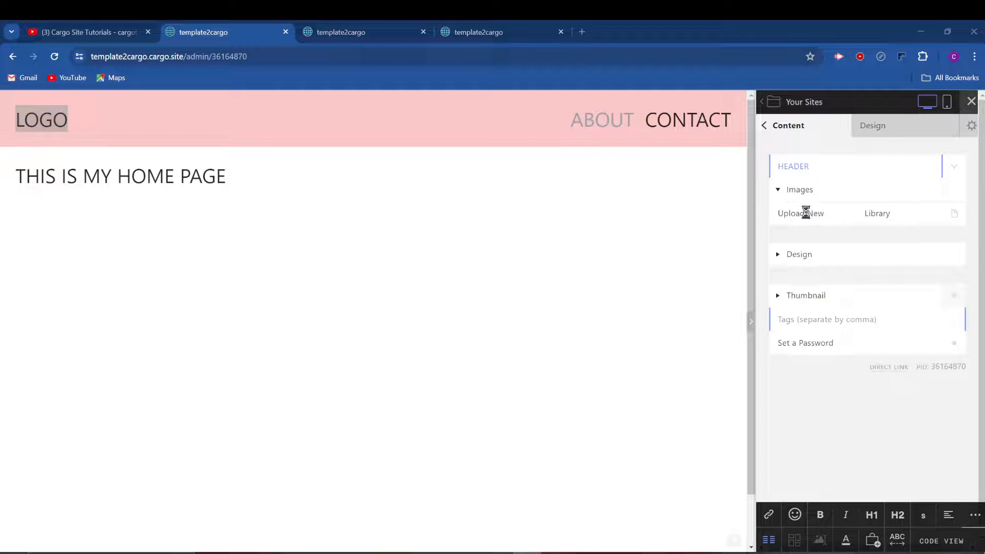
click(821, 212)
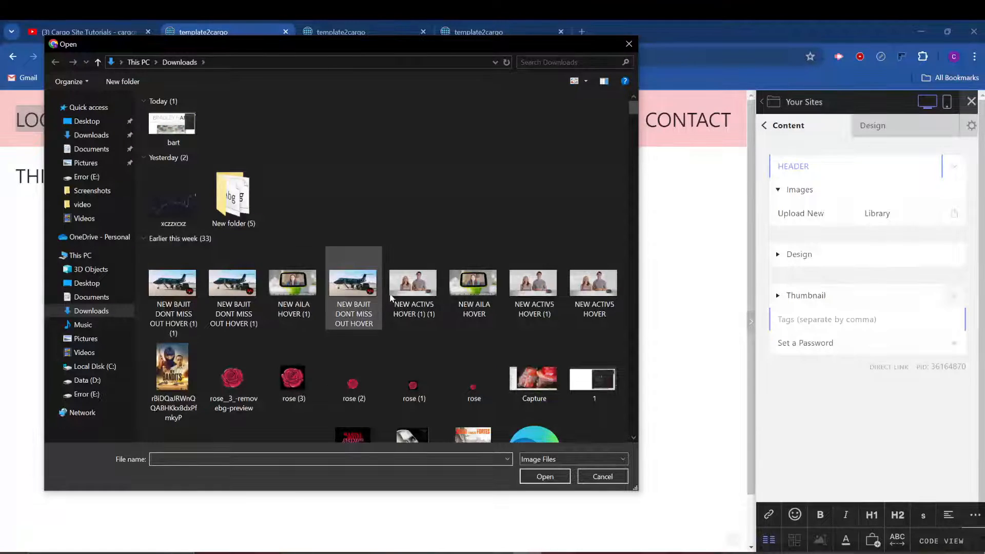
double_click(246, 378)
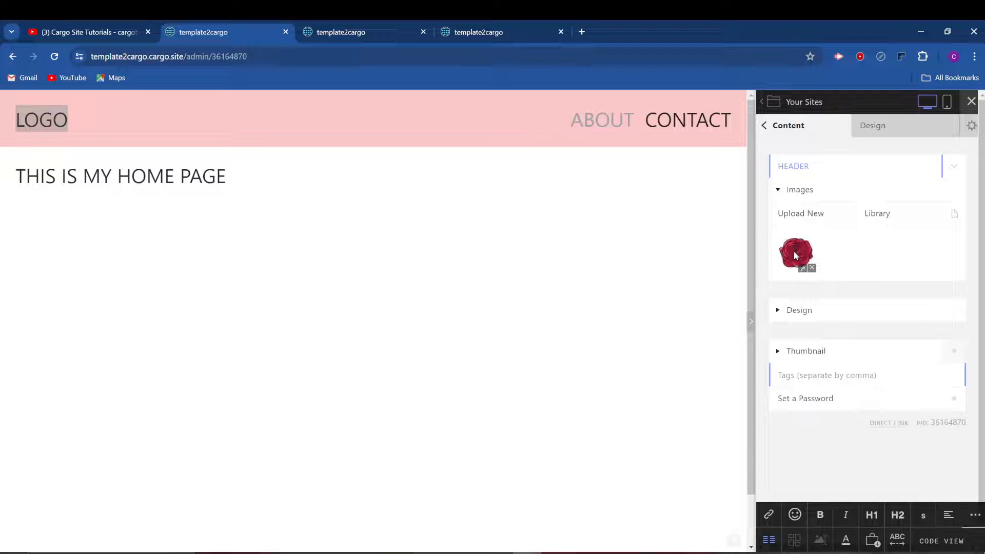
Step: Replace the LOGO text in the header with the uploaded rose image and save the page
drag(794, 251, 108, 138)
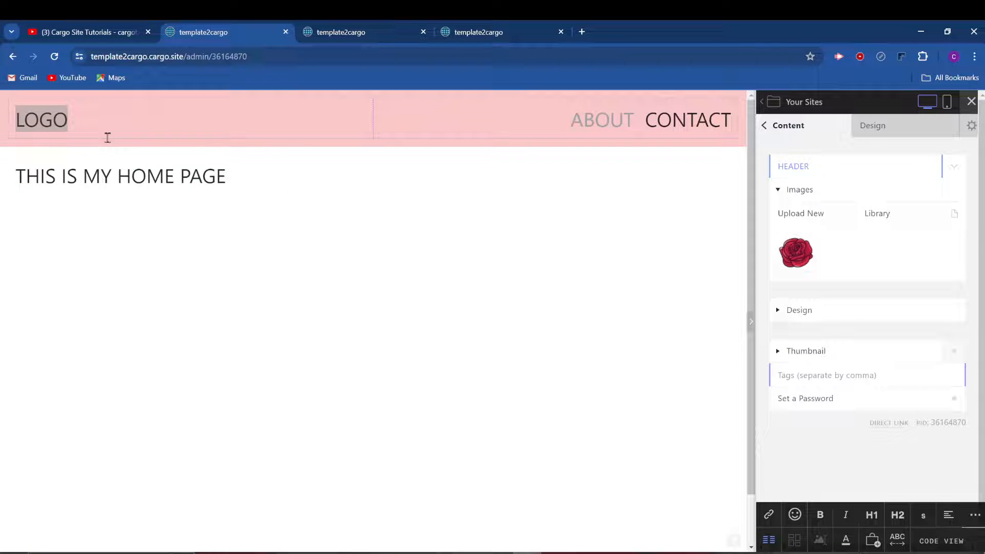
click(69, 119)
double_click(35, 119)
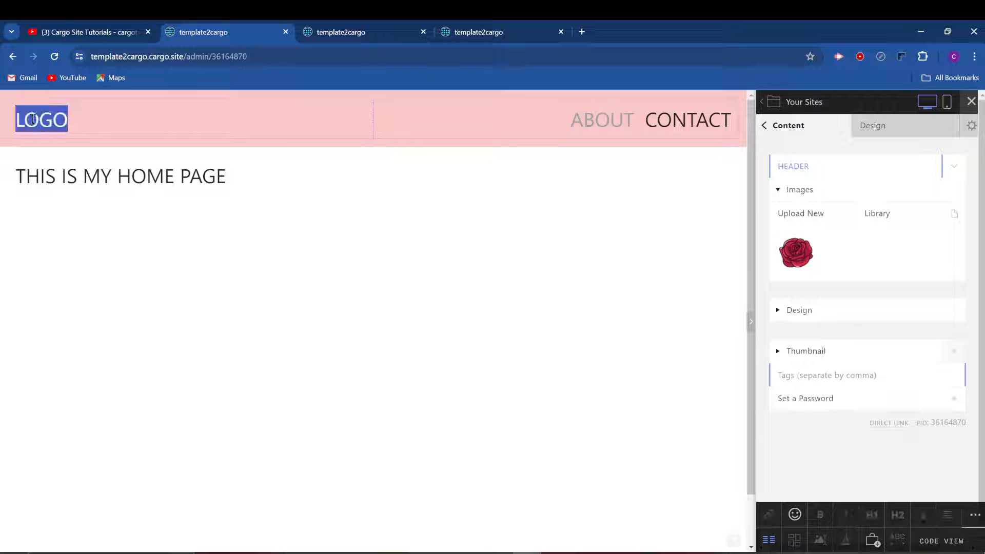
key(BackSpace)
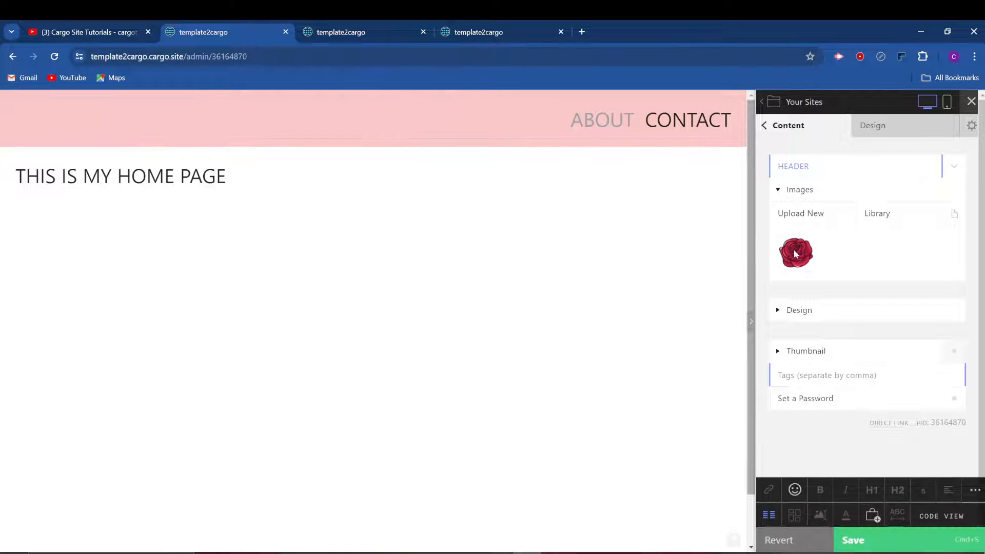
drag(797, 253, 184, 122)
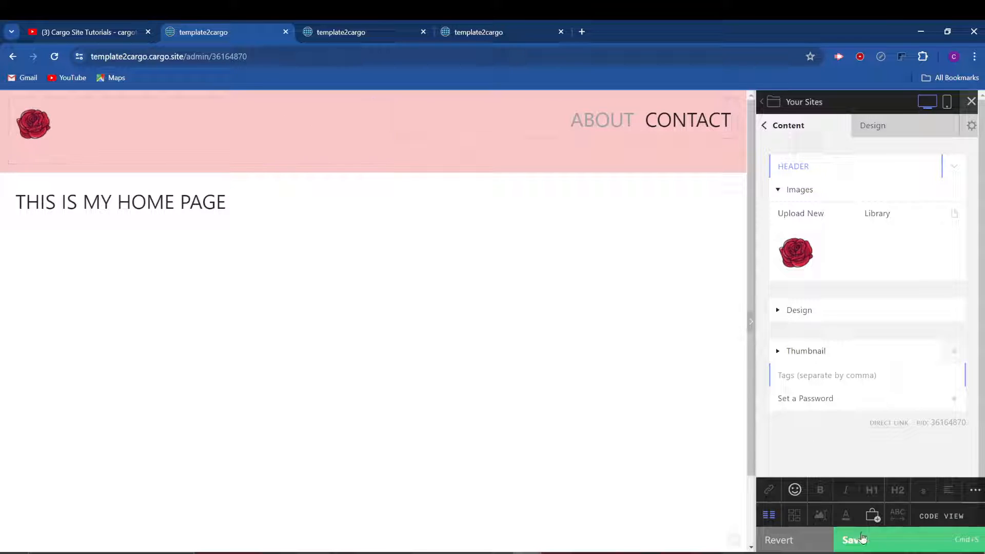
Step: Link the rose logo in the header to the internal Home link and save the change
click(34, 128)
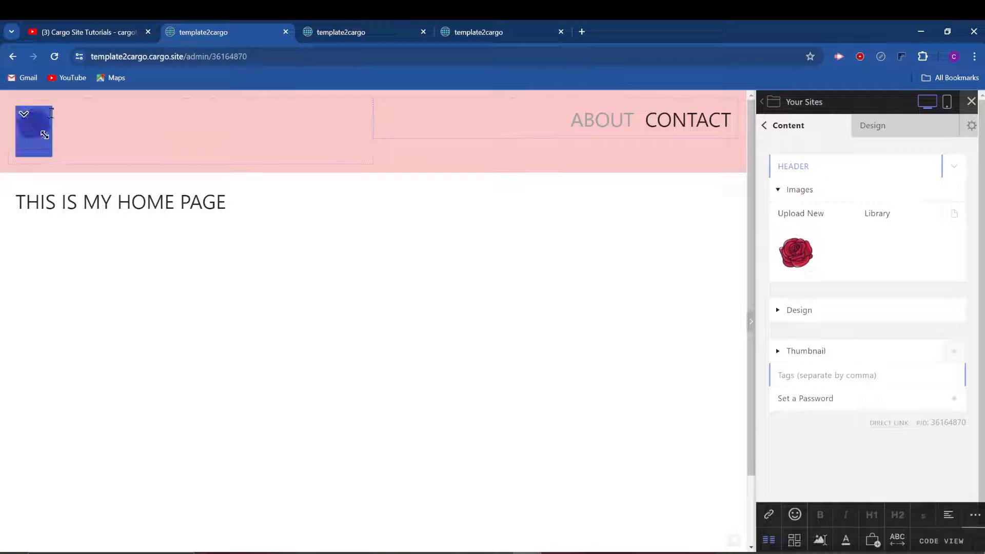
click(769, 515)
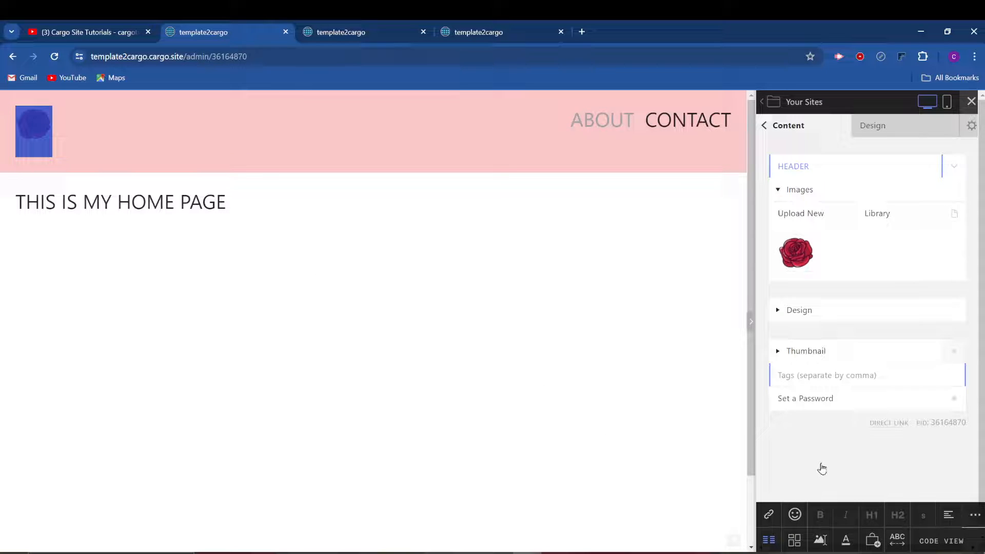
click(824, 468)
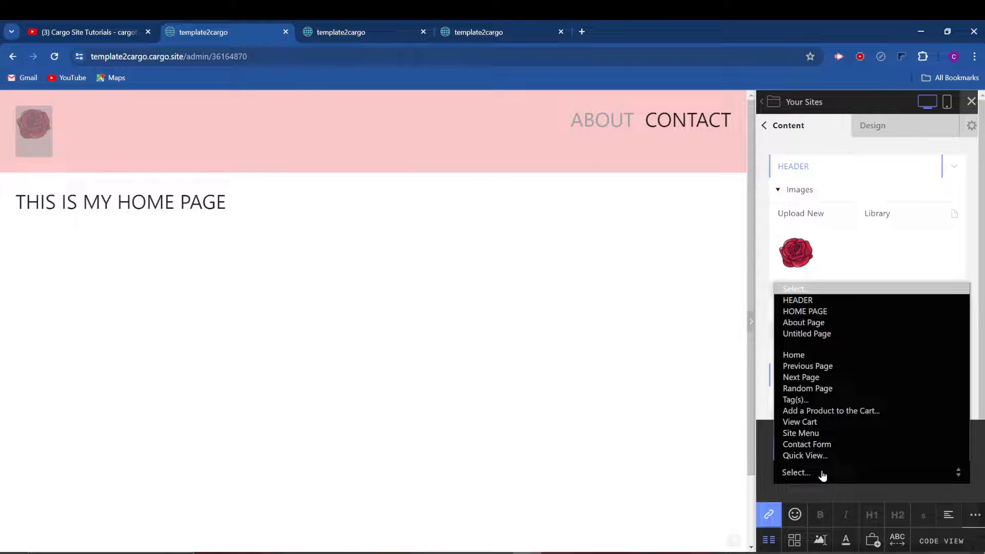
click(825, 355)
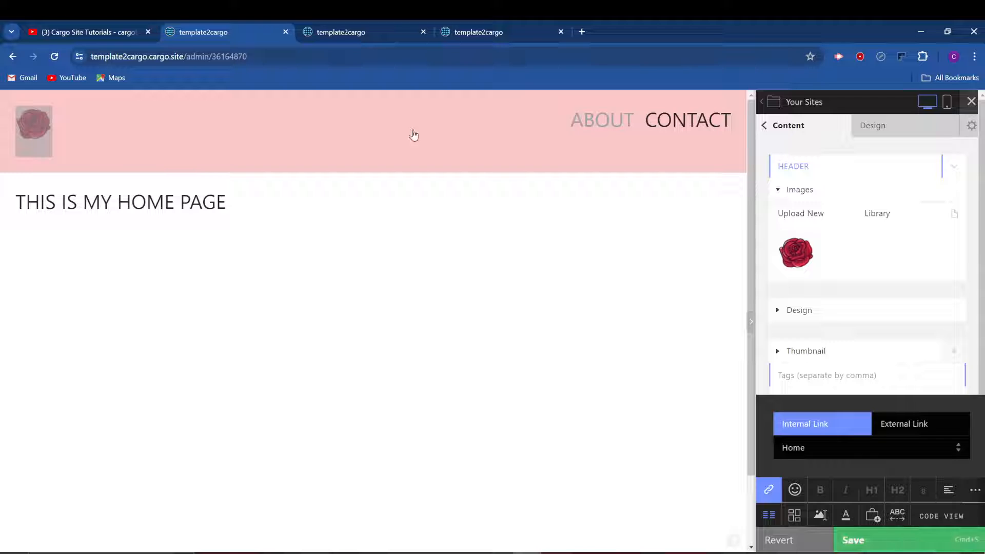
Step: Check the rose logo on the live site by reloading it, opening the About page and returning home through the logo
click(347, 26)
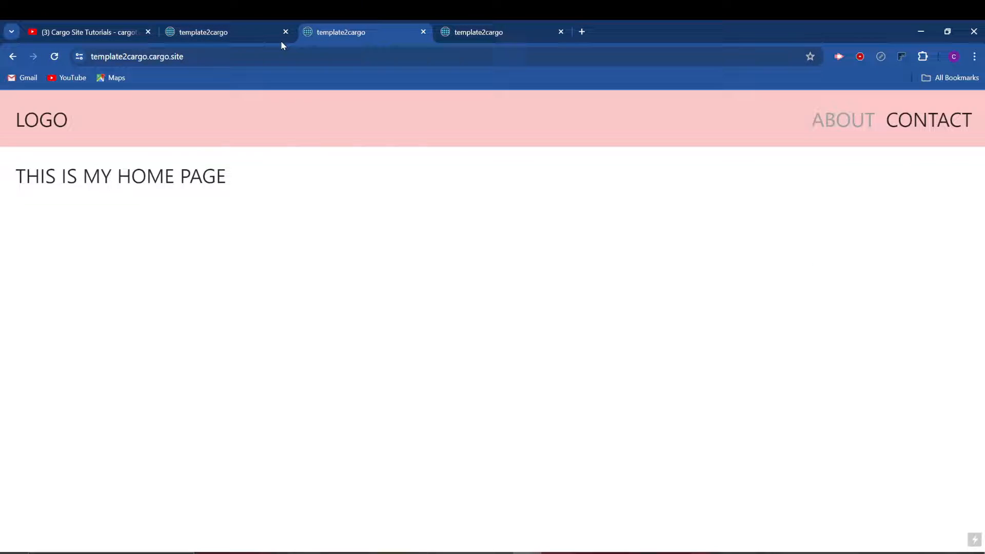
click(55, 56)
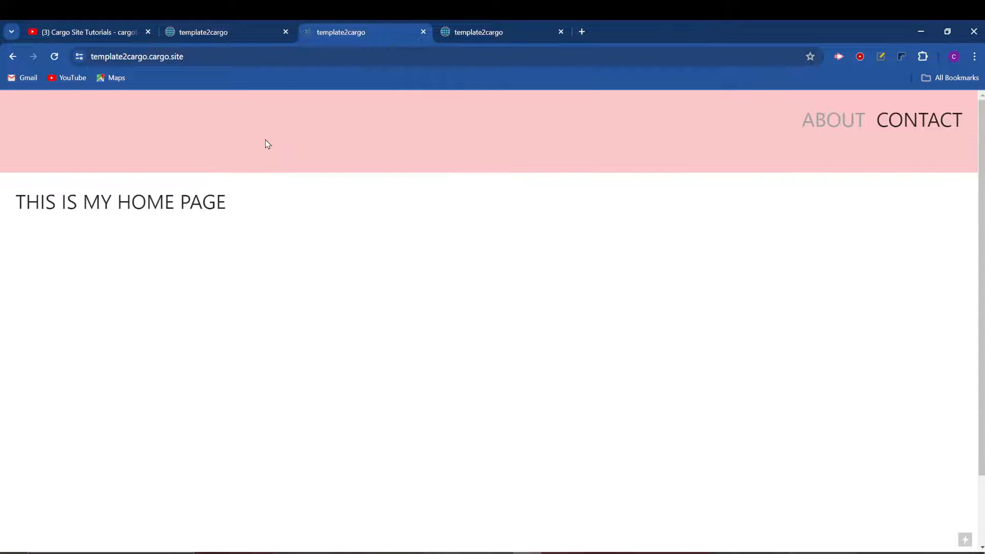
click(845, 128)
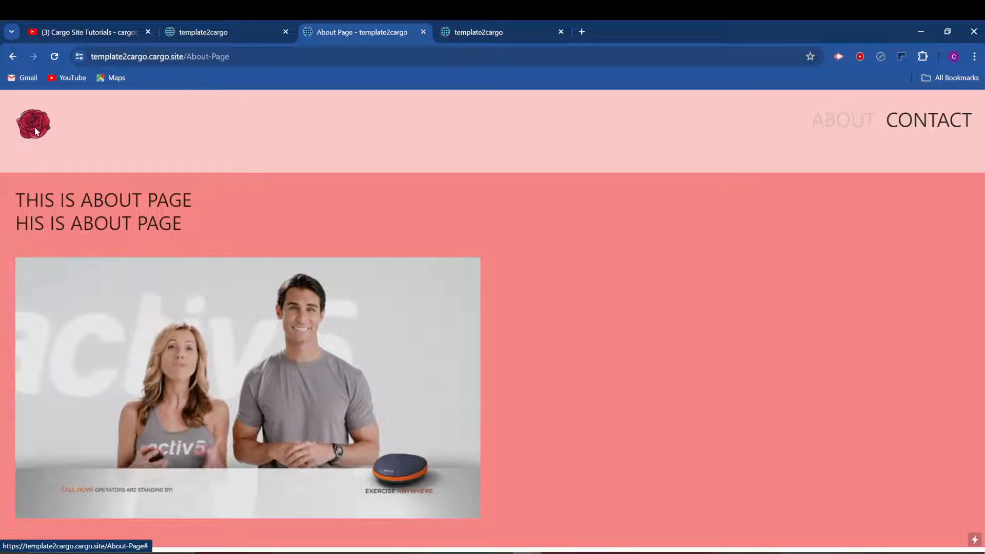
click(186, 134)
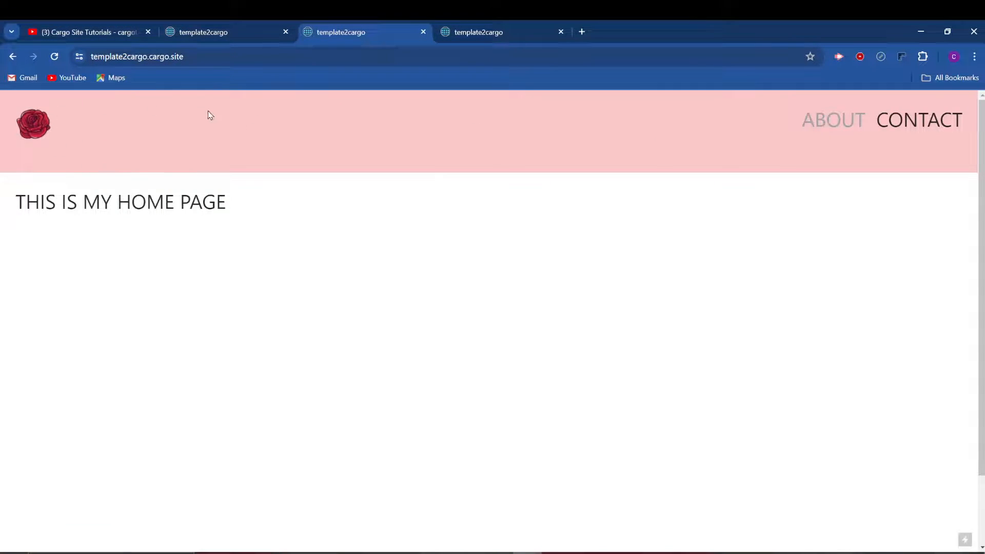
click(233, 23)
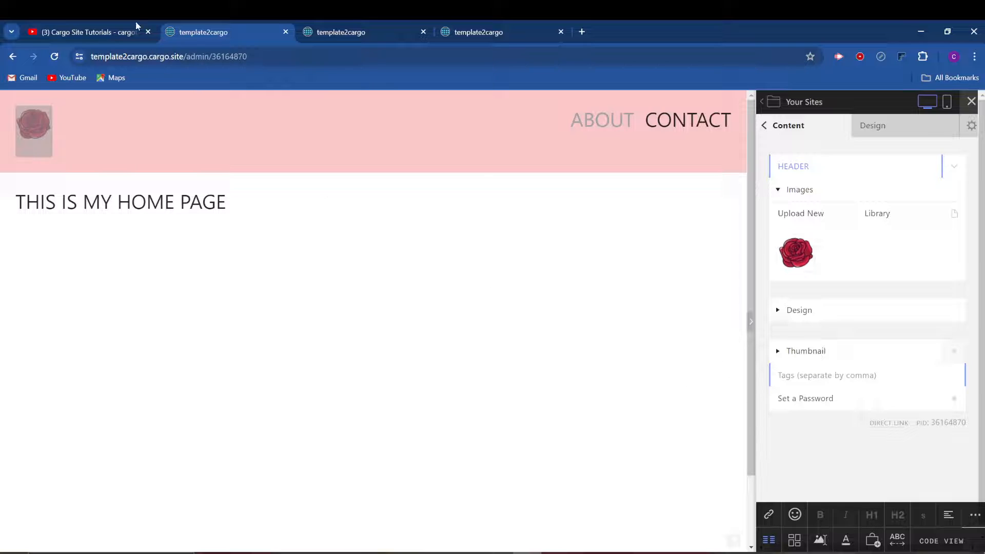
Step: Switch to YouTube, browse the Cargo Site Tutorials channel's recommended and uploaded videos, and return to the site editor
click(118, 25)
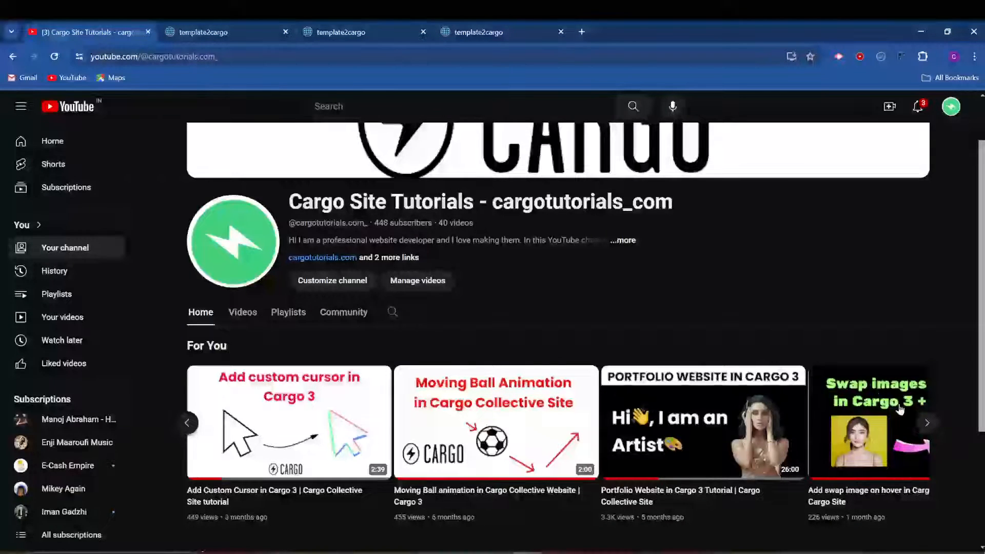
click(927, 422)
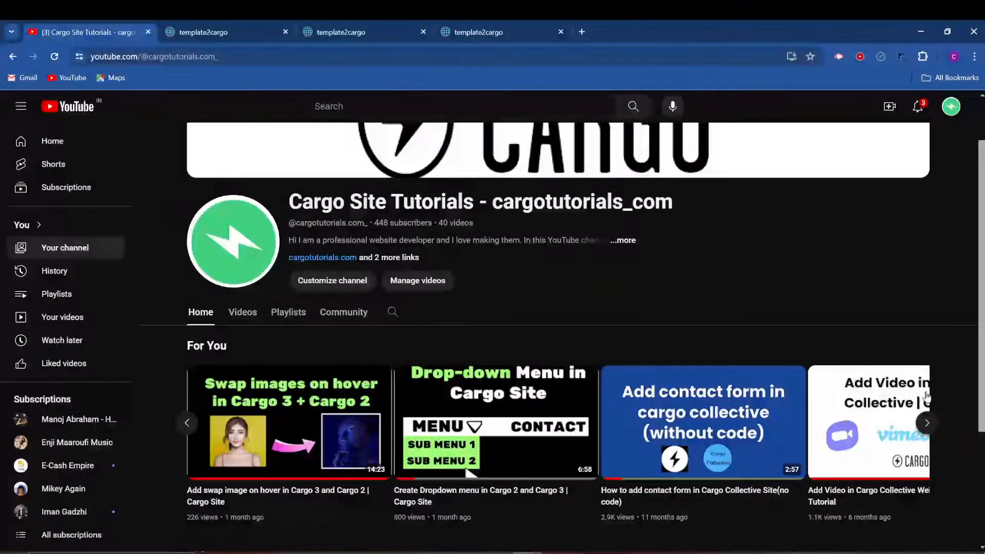
click(928, 422)
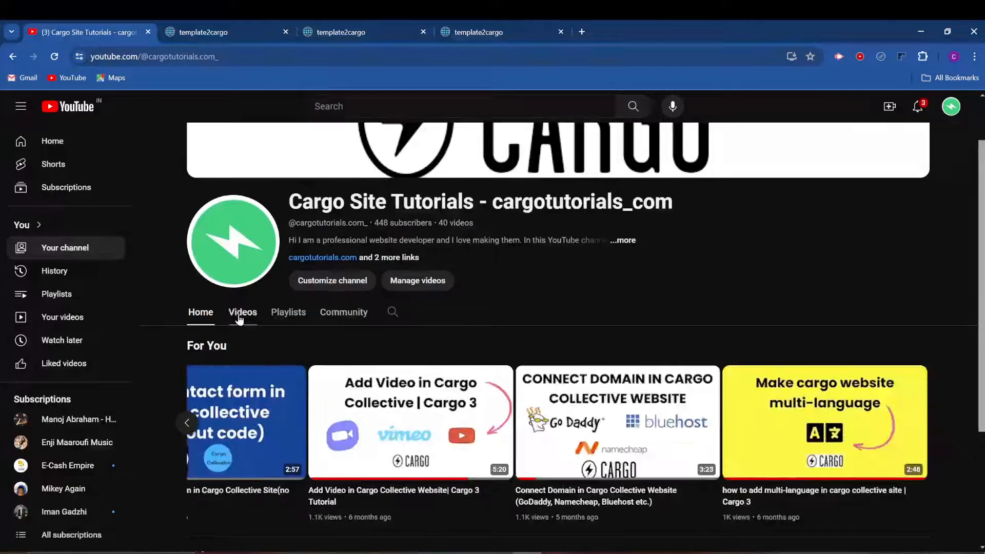
click(241, 314)
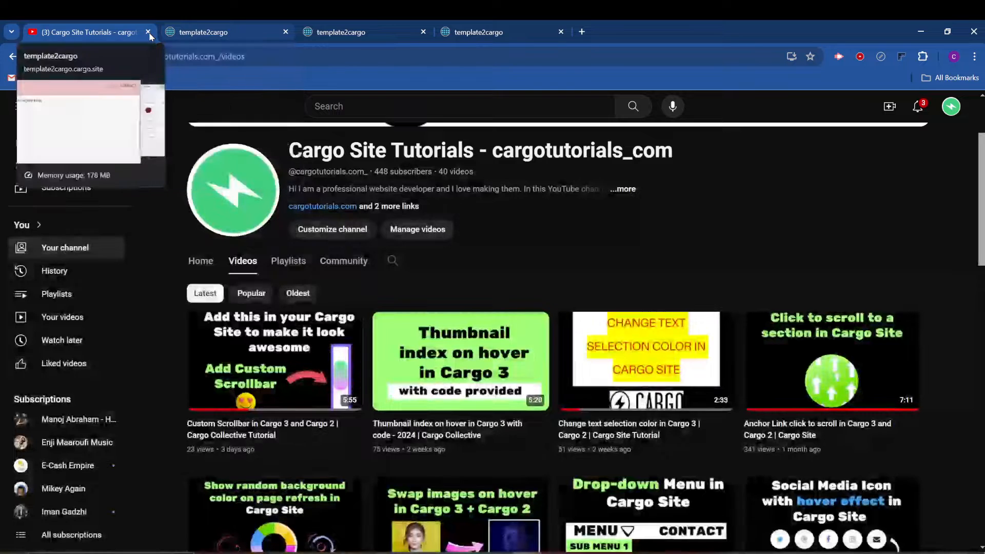
click(182, 33)
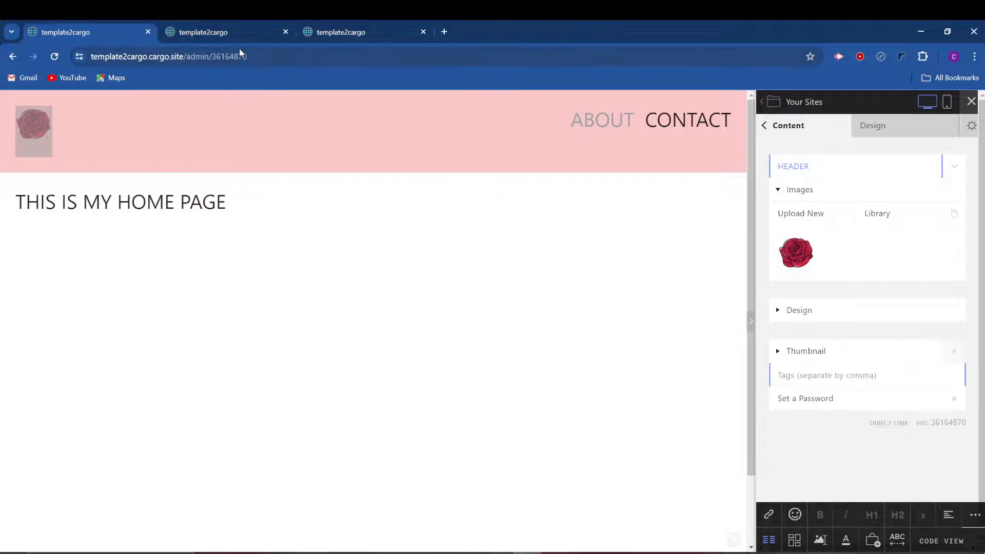
Step: Link the CONTACT text in the header to the internal Contact Form and save the change
click(764, 129)
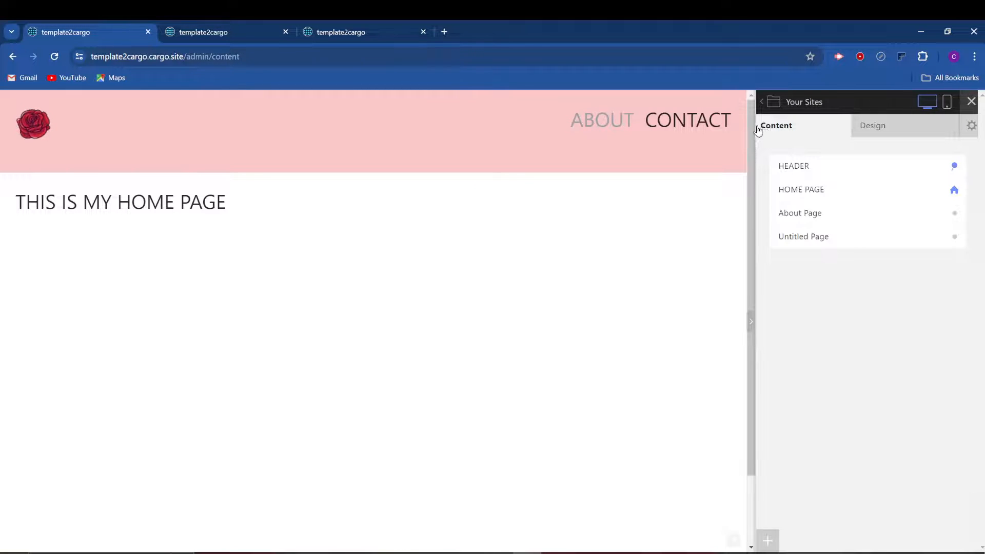
click(794, 166)
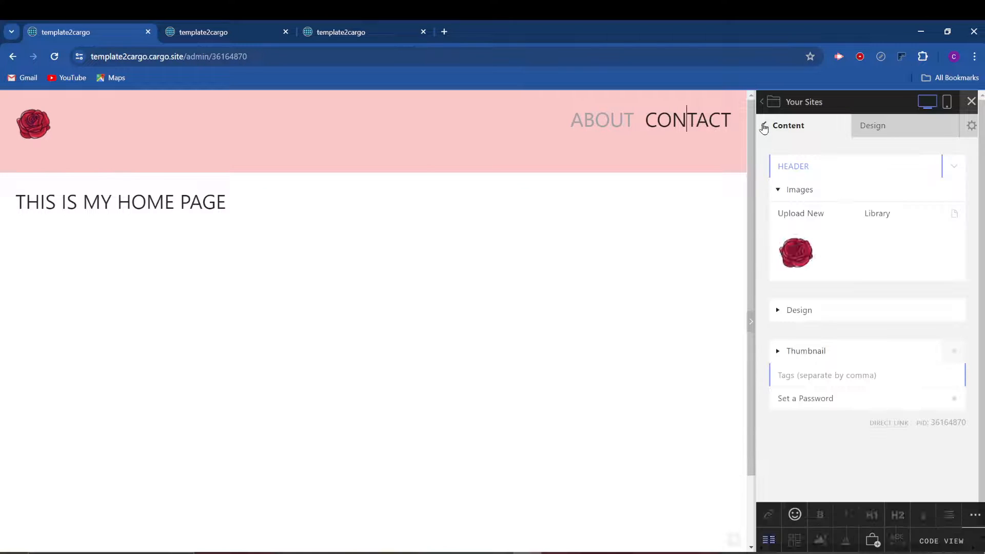
click(764, 126)
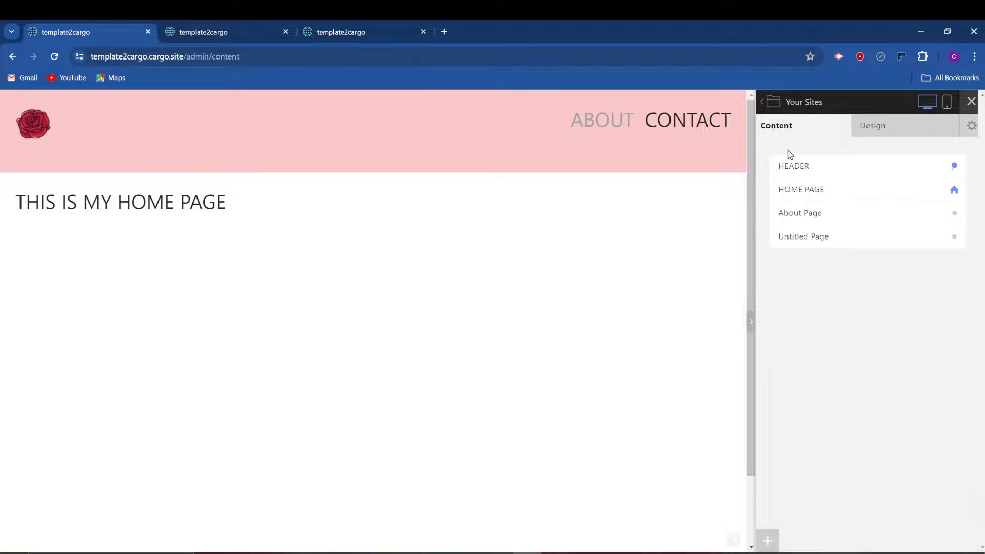
click(708, 118)
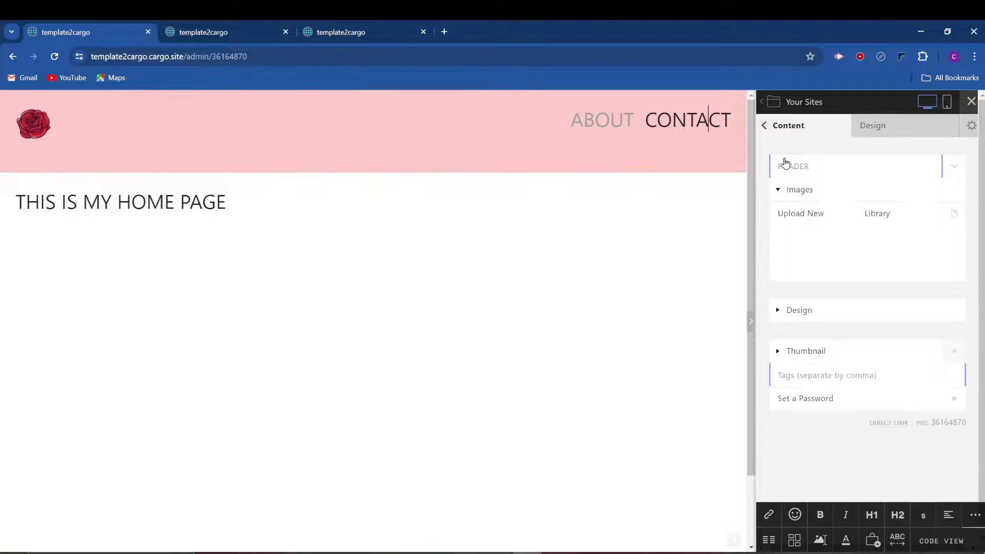
double_click(728, 116)
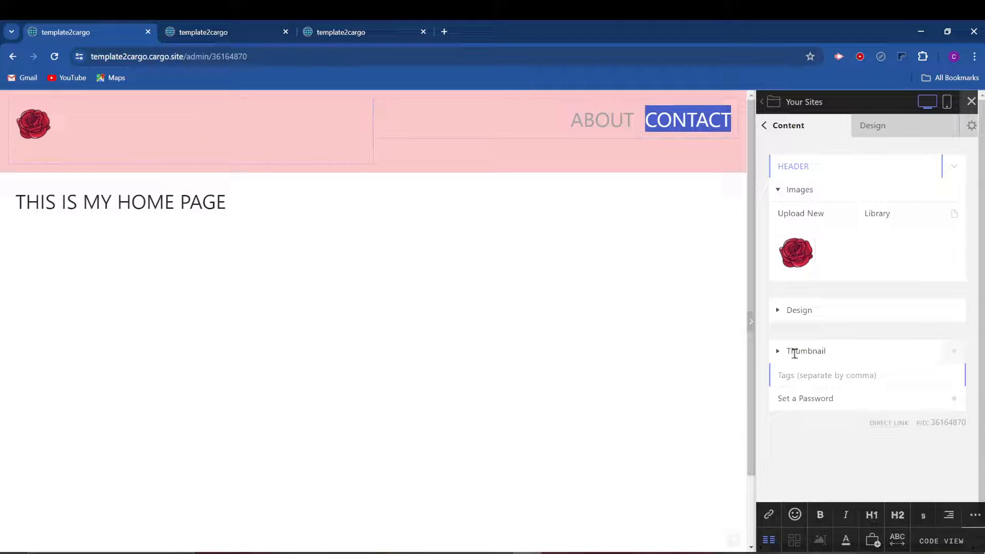
click(769, 515)
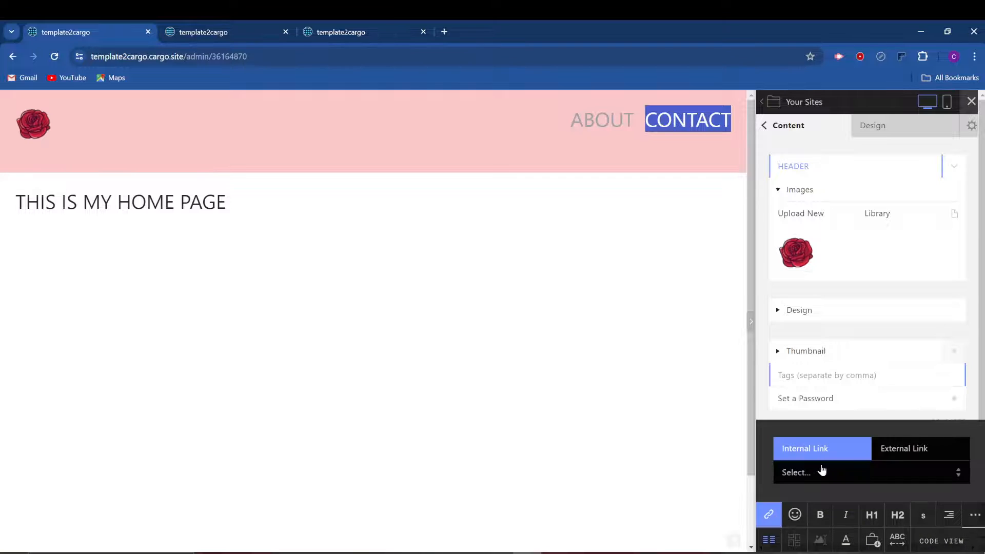
click(822, 470)
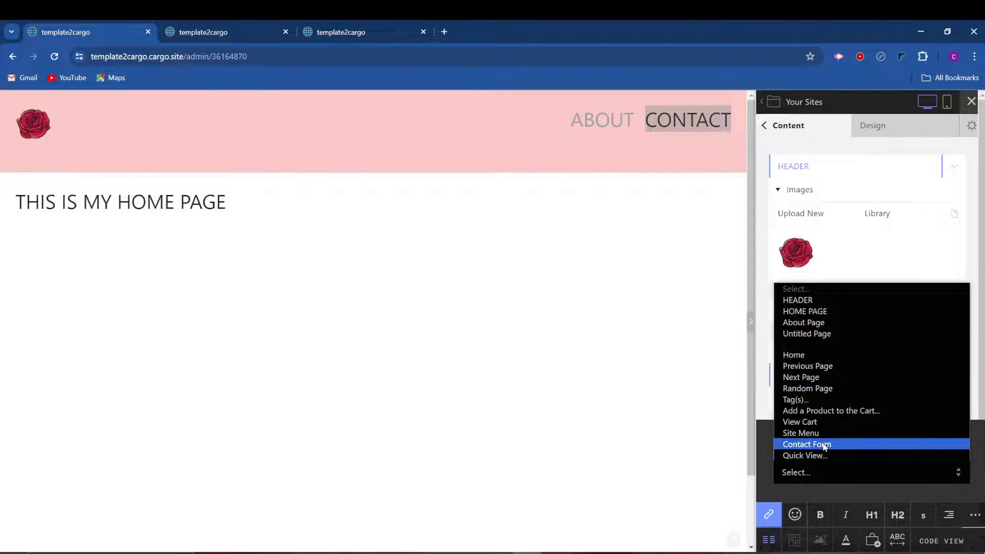
click(824, 445)
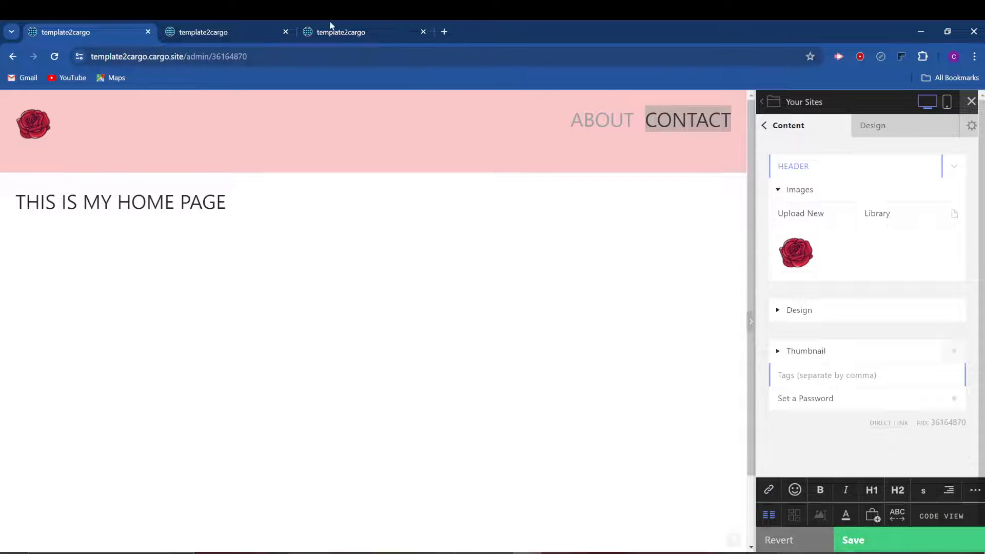
Step: Reload the live home page to check the header's Contact link
click(195, 26)
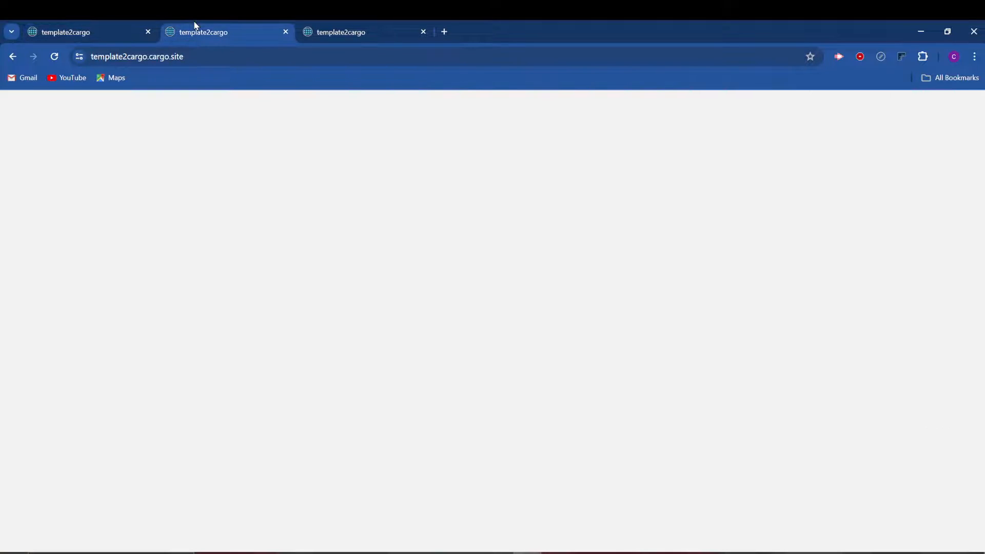
click(56, 57)
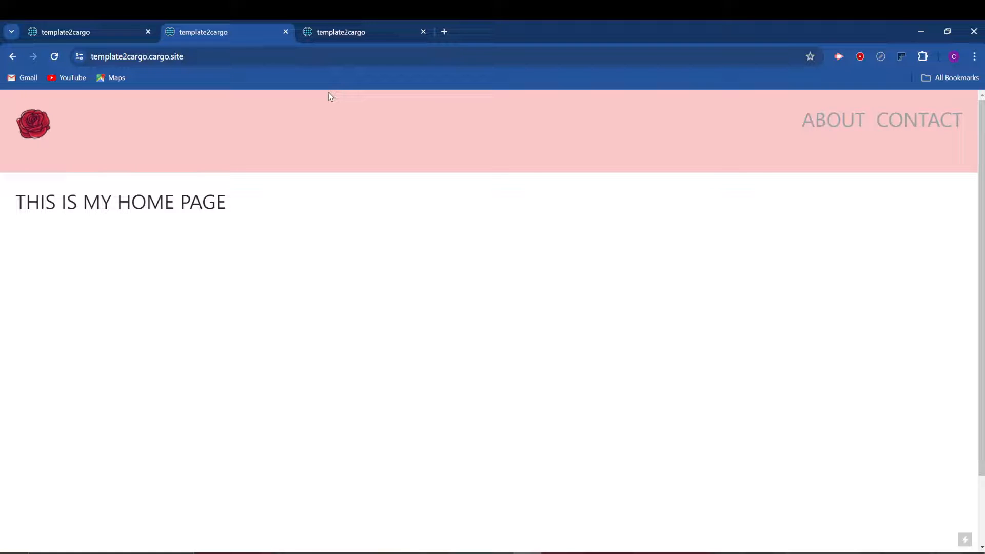
Step: Check the live header's Contact link by reloading the home page, opening the contact form and cancelling it, and return to the site editor
click(317, 54)
key(Return)
click(932, 121)
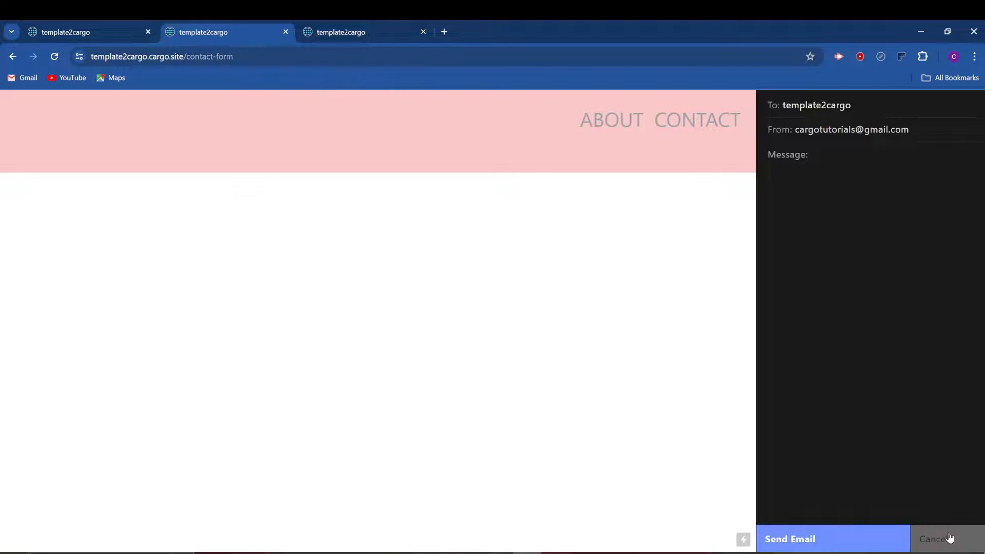
click(949, 538)
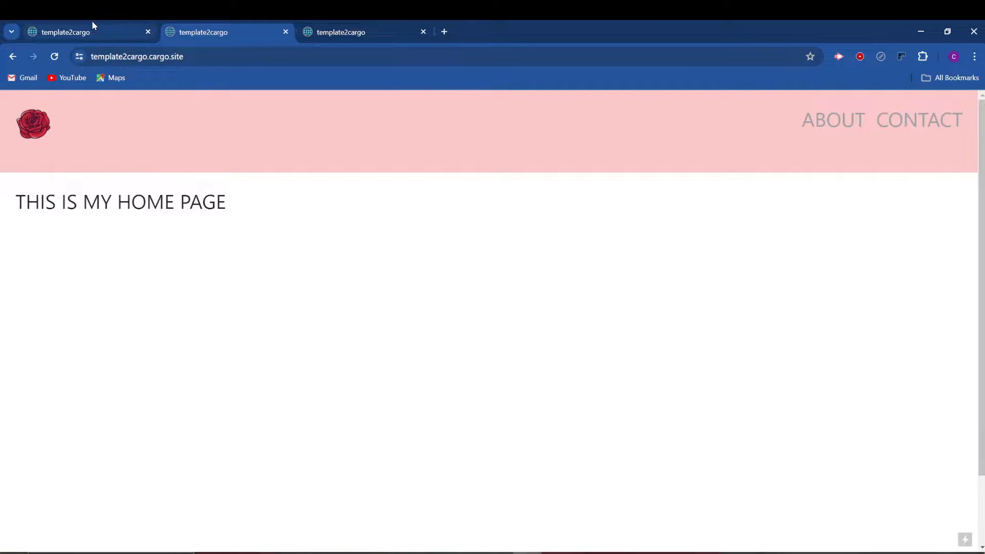
click(93, 24)
Step: Create a new set titled Project Page and move it below the last Untitled Page in the content list
click(765, 127)
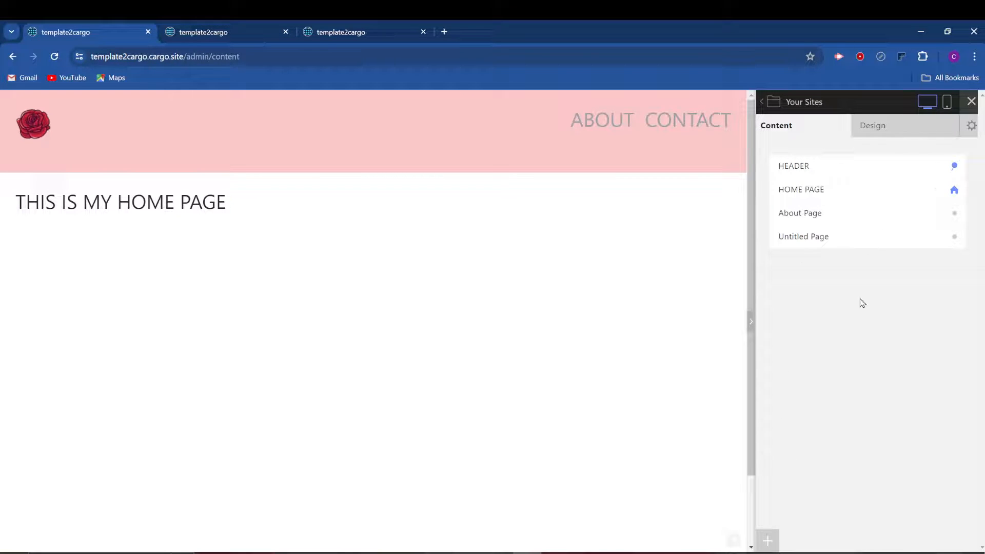
click(768, 547)
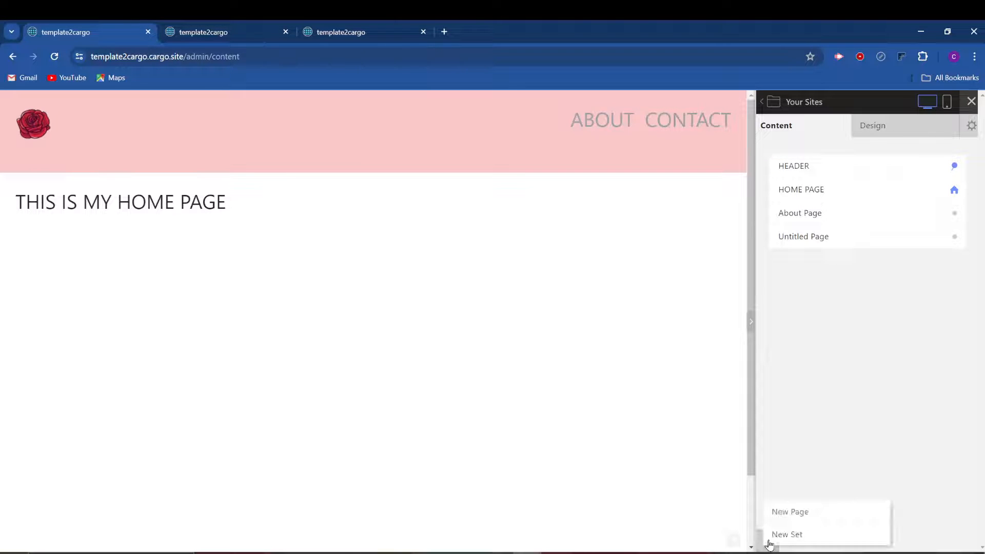
click(816, 539)
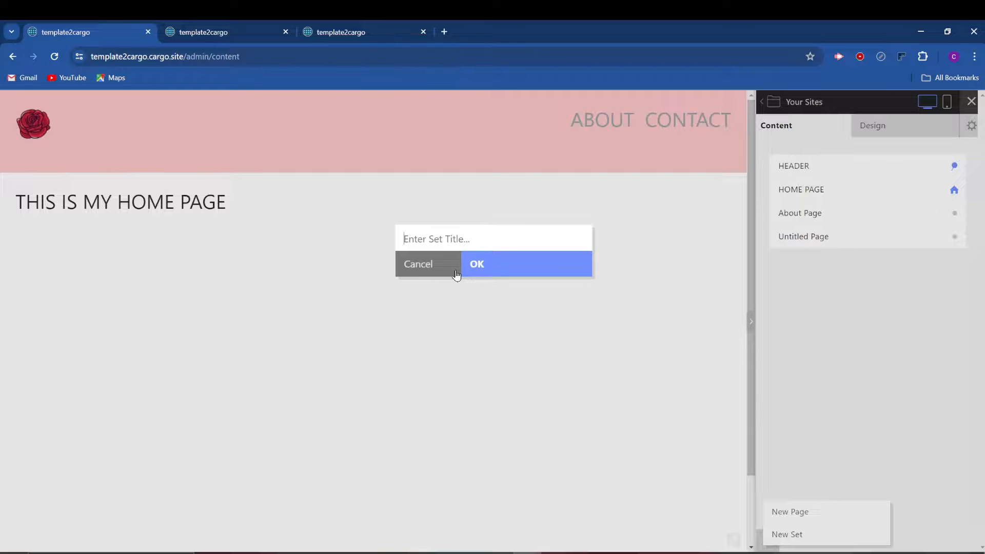
text(Project Page)
key(Return)
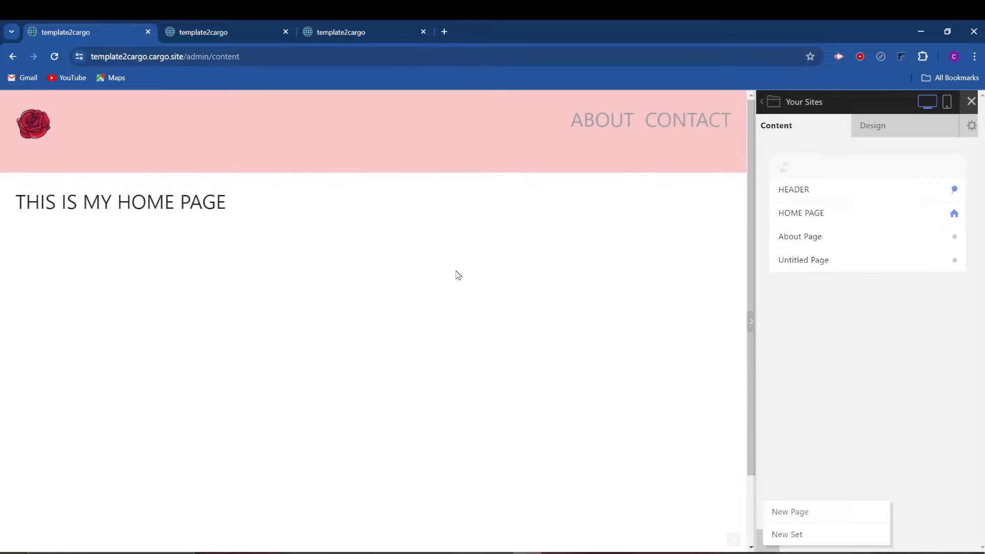
drag(806, 180, 834, 293)
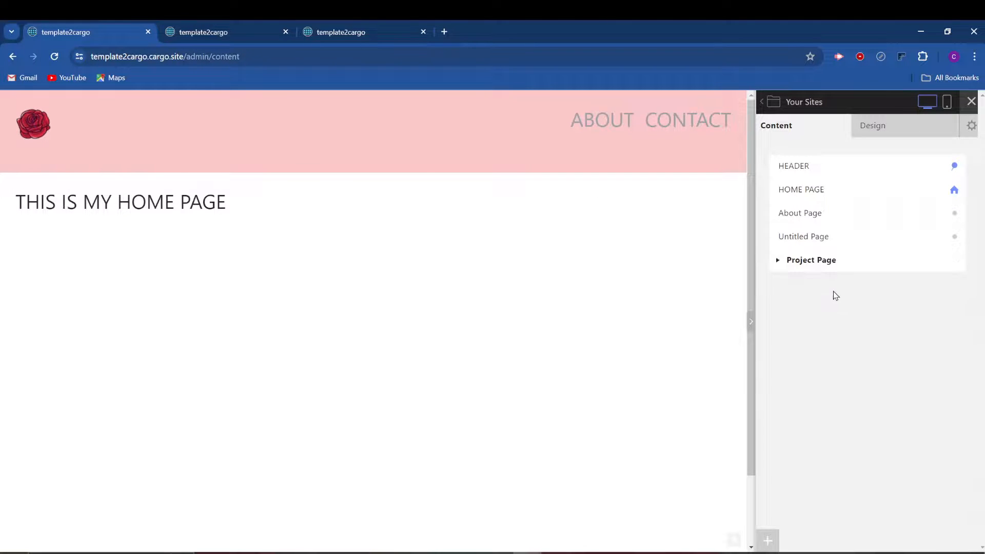
Step: Expand the Project Page set, create a new page and move it into the set
click(778, 262)
click(769, 541)
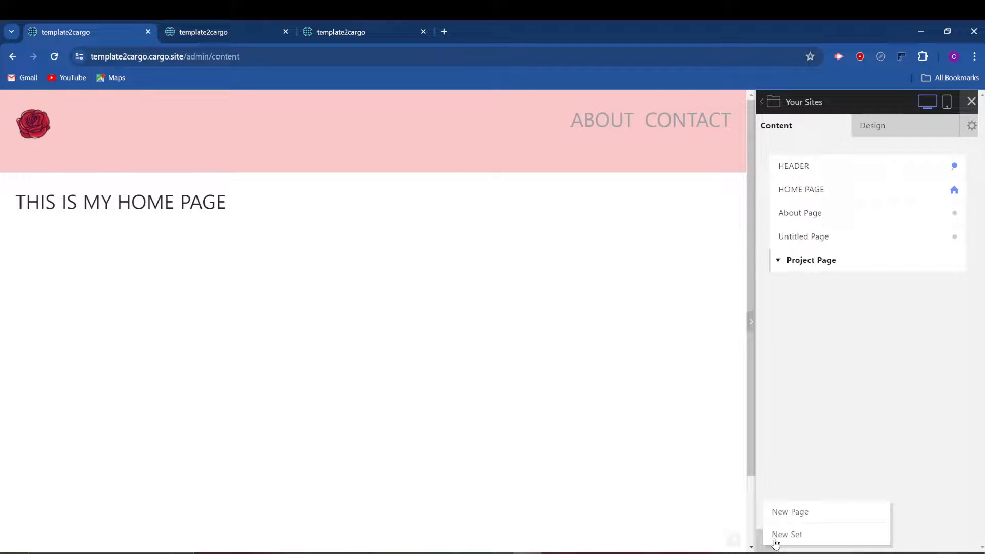
click(817, 515)
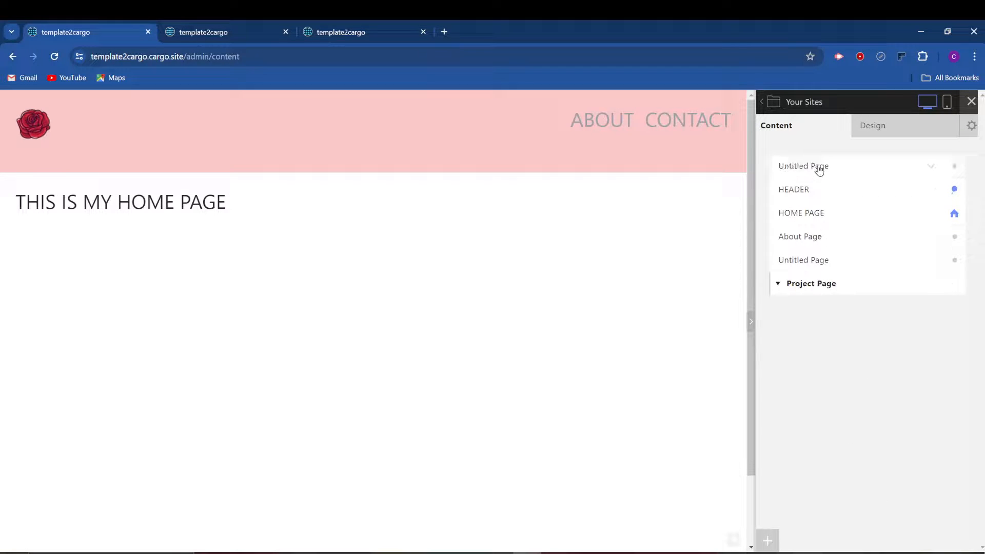
drag(813, 237, 787, 270)
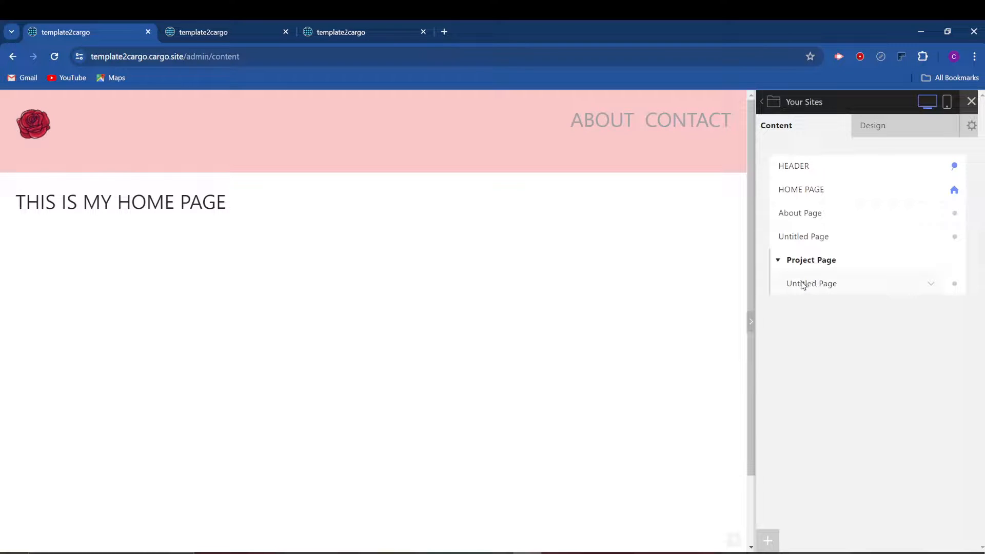
Step: Rename the new page inside the set PROJECT ONE and enter PROJECT ONE as the heading in its body
click(805, 284)
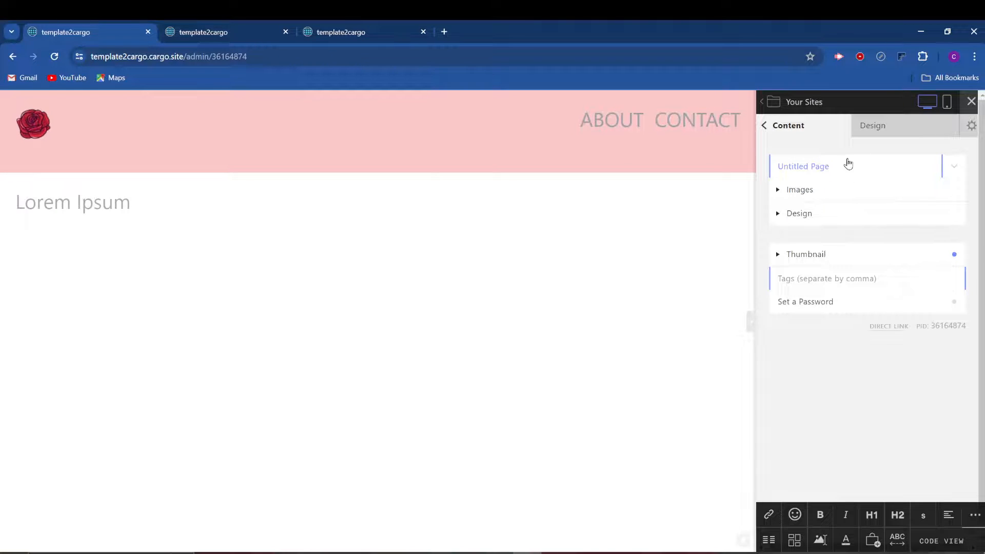
drag(840, 172, 775, 170)
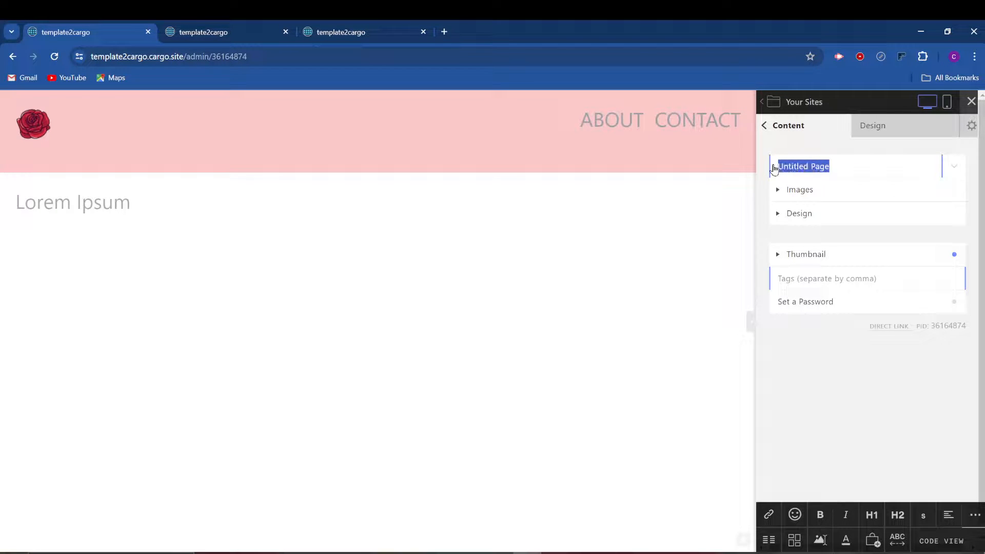
text(PROJECT ONE)
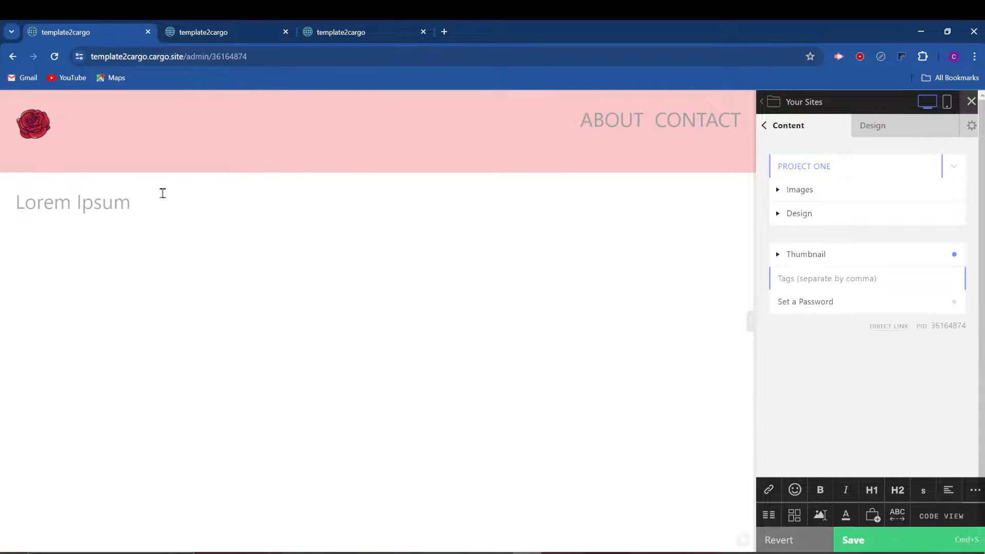
click(135, 204)
text(PRO)
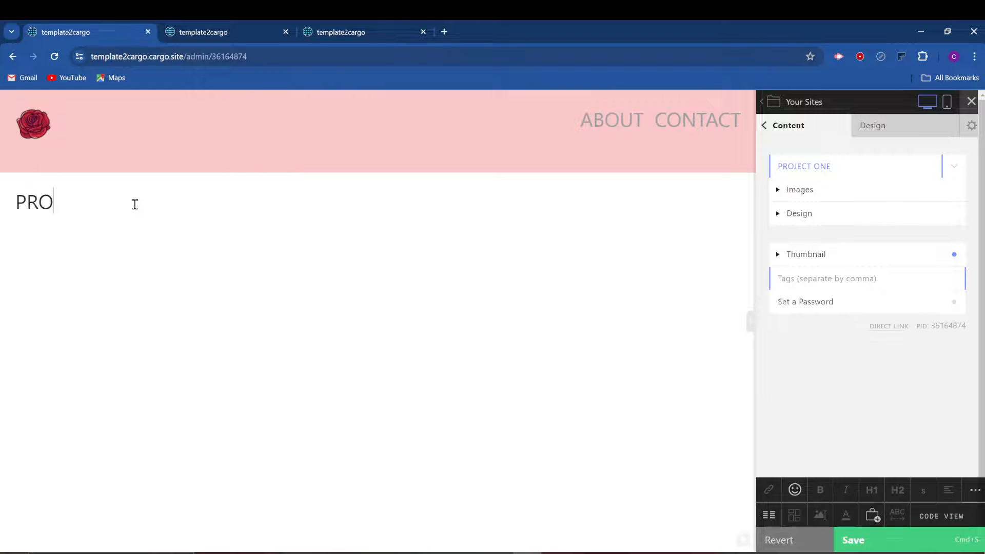
text(JECT ONE)
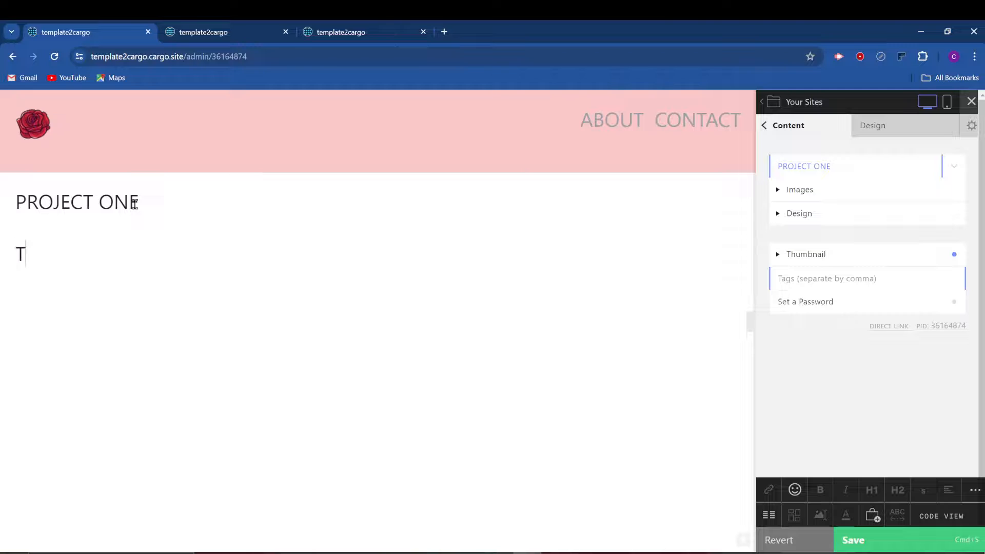
Step: Add the line "This is project one. Dummy text" below the PROJECT ONE heading and format it as small text
text(hgis)
key(BackSpace)
key(BackSpace)
key(BackSpace)
key(BackSpace)
text(is is project)
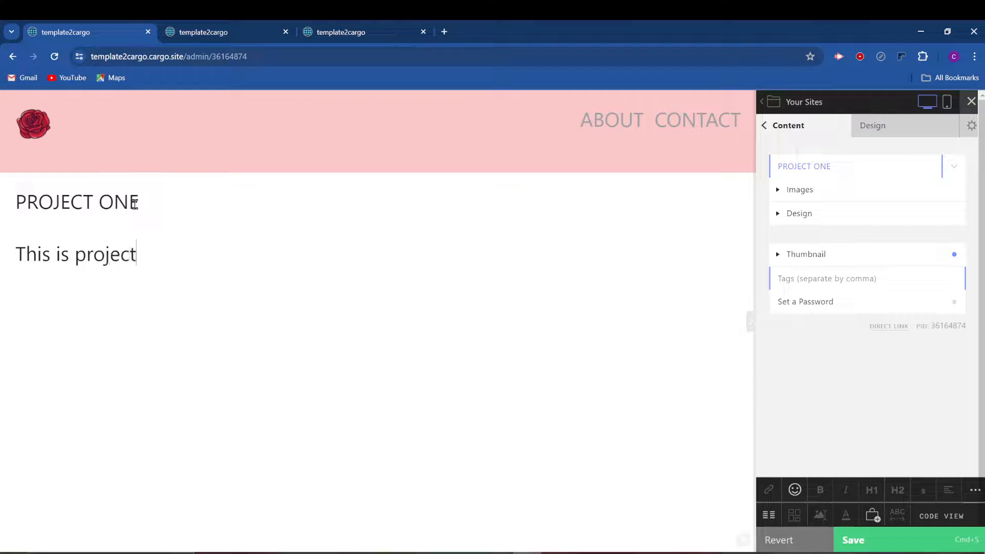
text( one. Di)
key(BackSpace)
text(ummy )
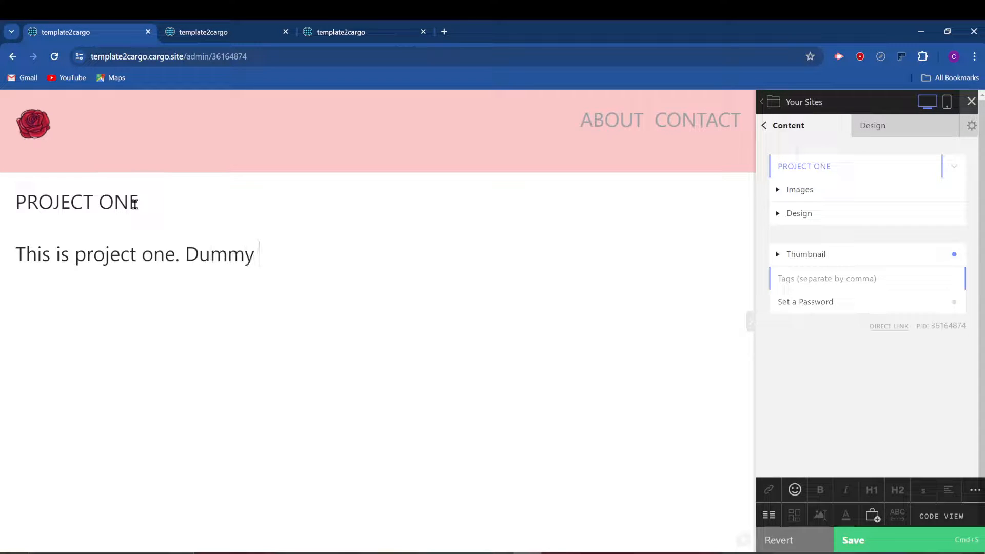
text(text)
drag(314, 262, 18, 252)
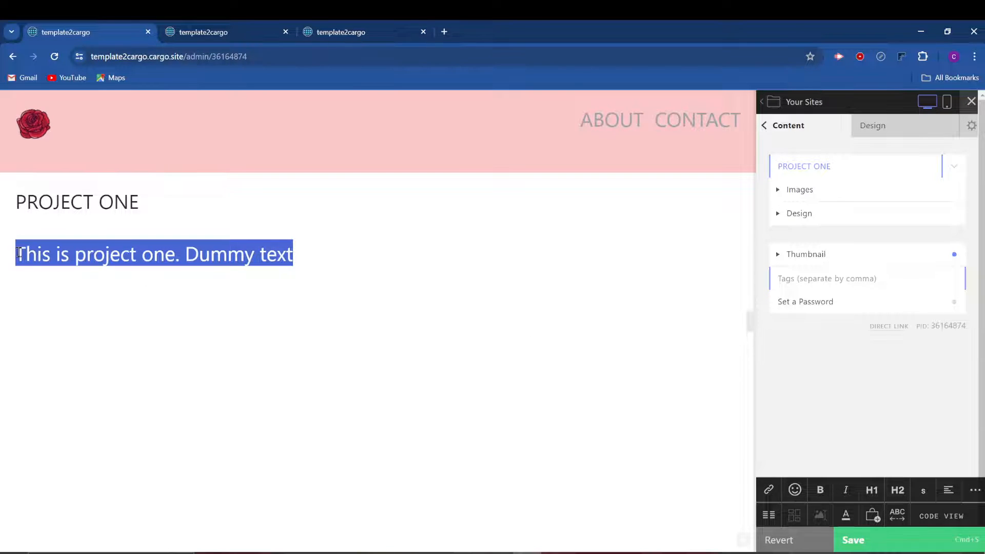
click(925, 493)
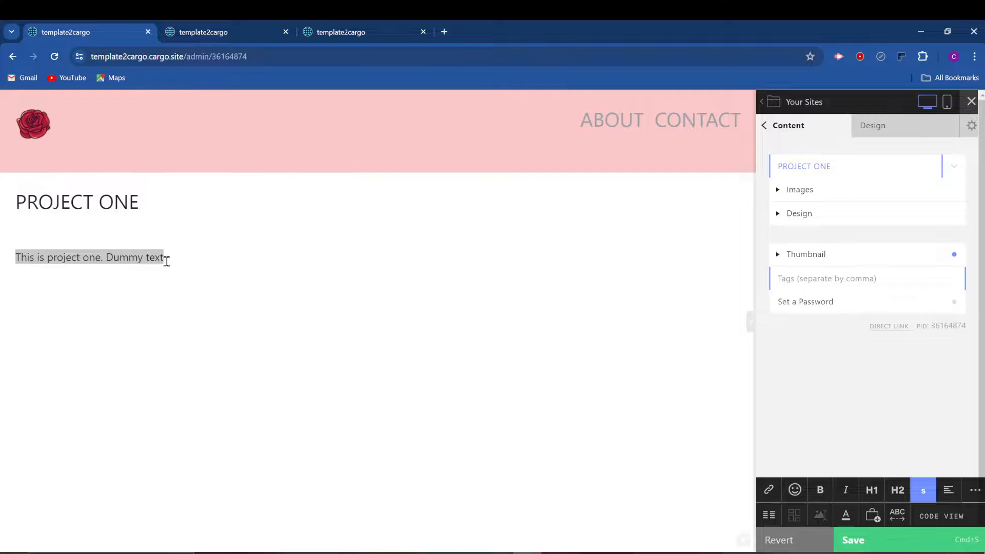
Step: Try the scrolling marquee effect on the dummy text line and disable it
click(185, 259)
drag(200, 256, 13, 275)
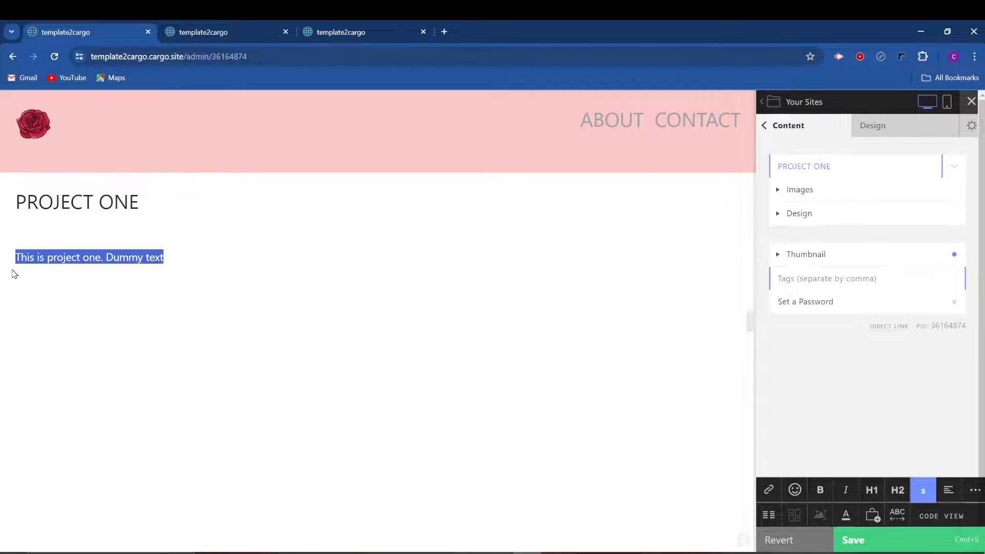
click(897, 517)
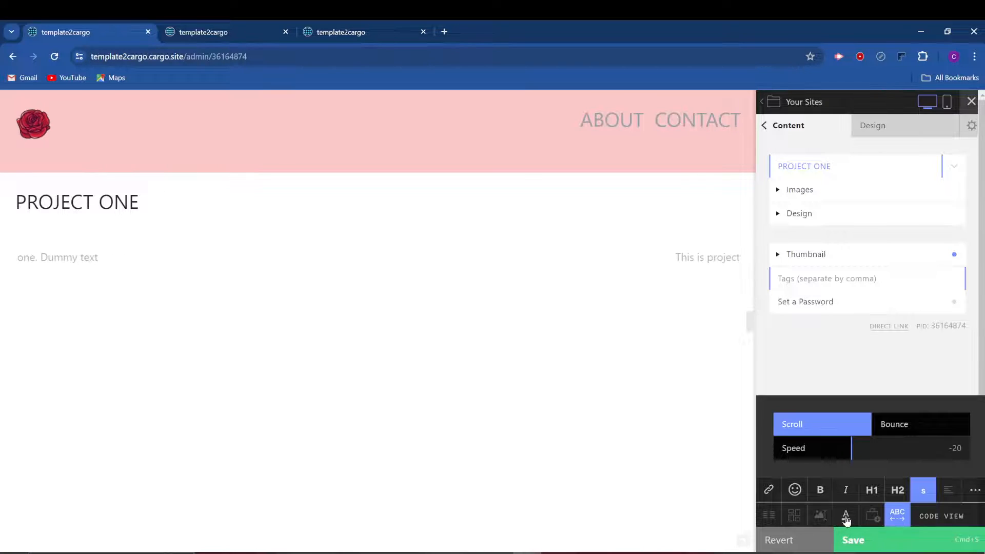
click(907, 521)
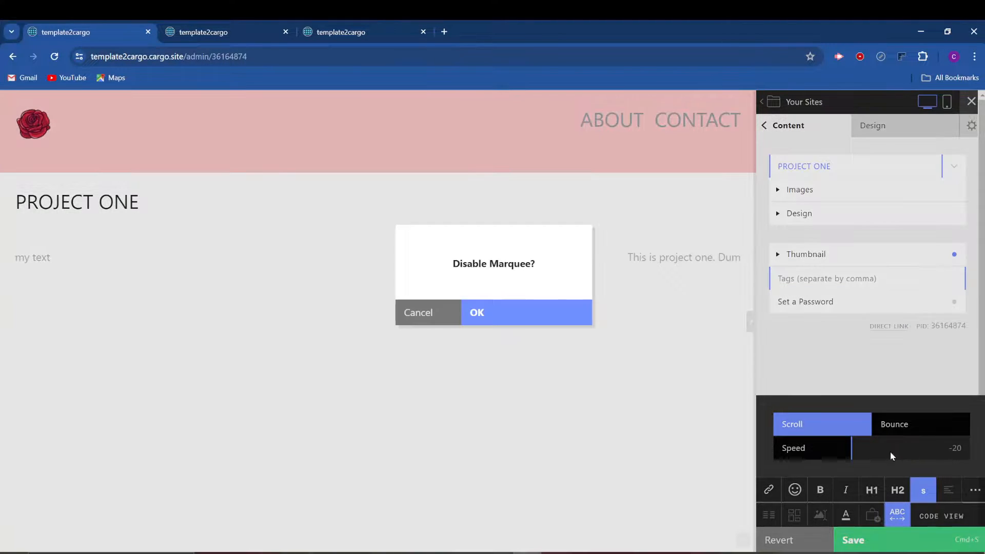
click(512, 323)
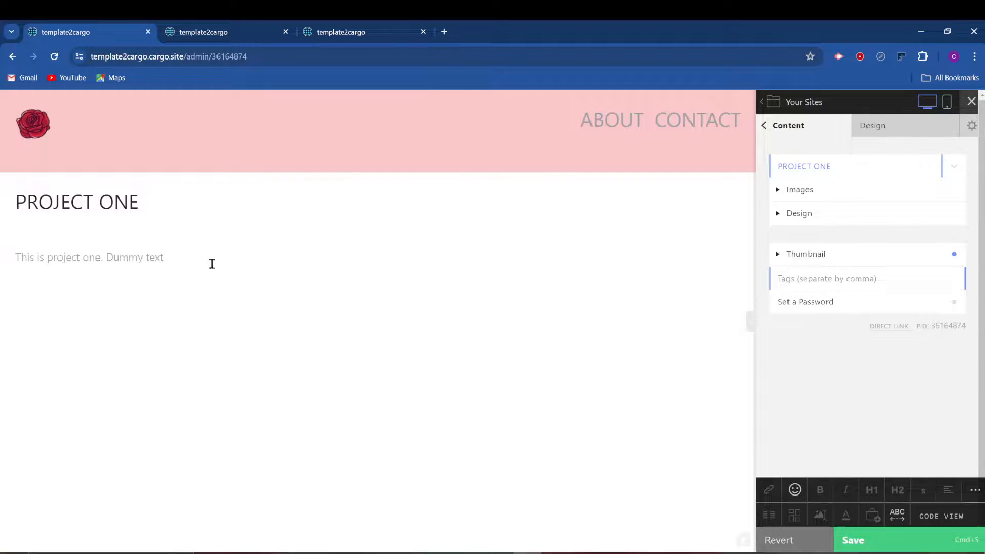
Step: Set the text colour of the dummy text line to red, #f62020
drag(163, 257, 9, 261)
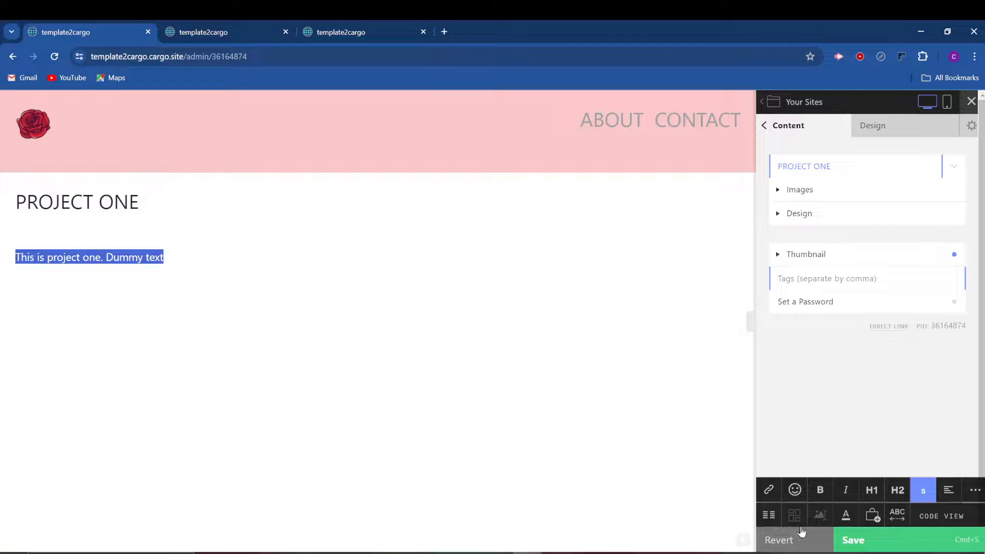
click(852, 520)
click(928, 298)
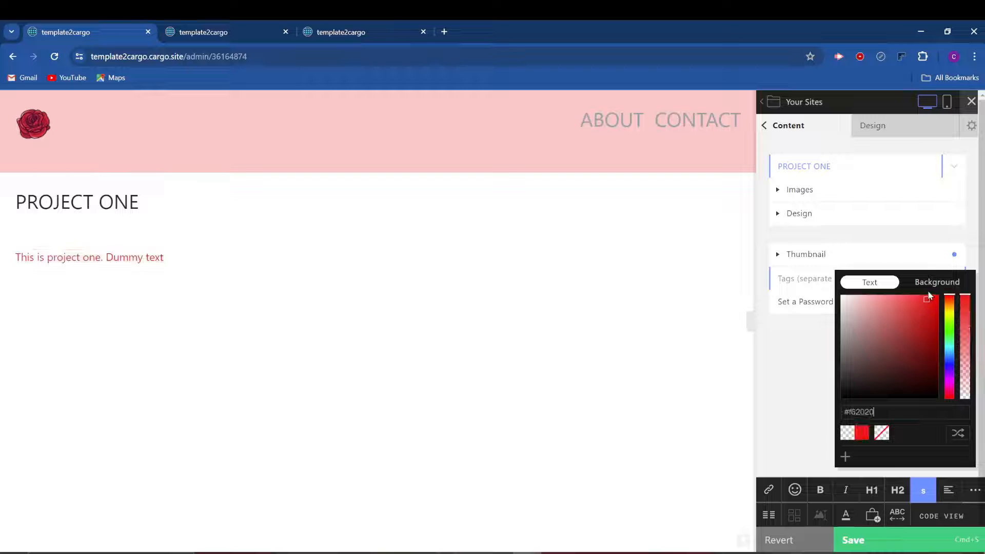
click(792, 351)
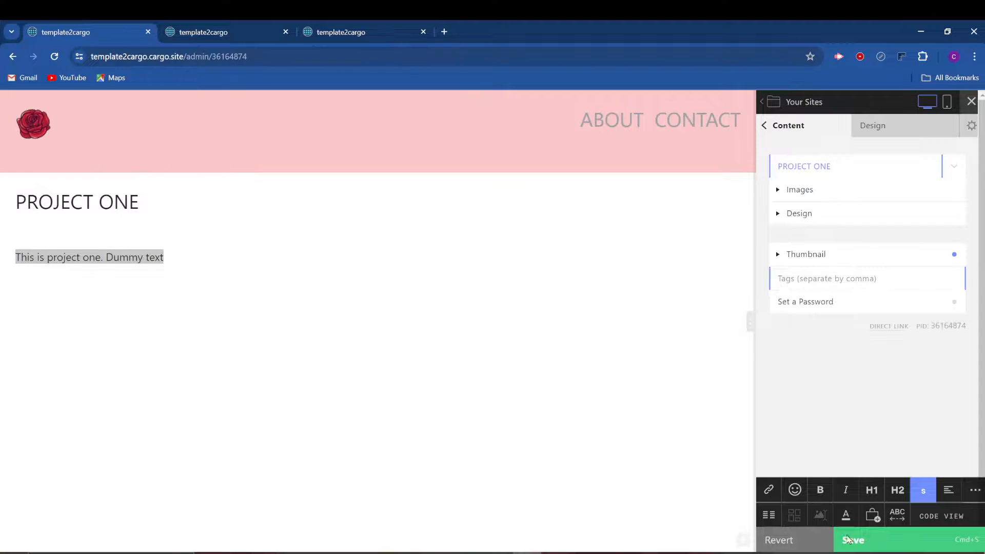
Step: Try centre alignment on the dummy text line and switch it to right alignment
click(950, 491)
click(946, 460)
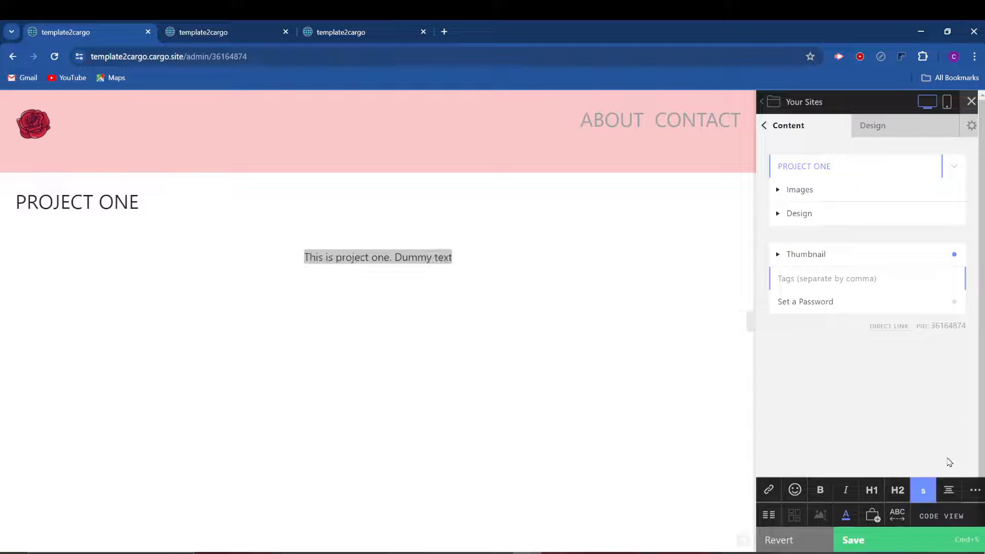
click(950, 491)
click(944, 454)
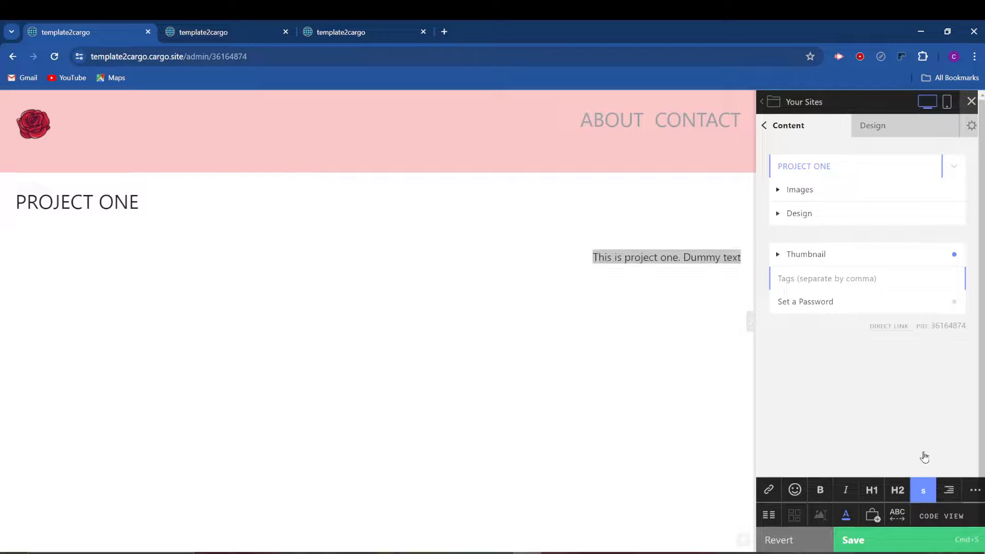
Step: Apply bold and italic formatting to the dummy text line
click(820, 491)
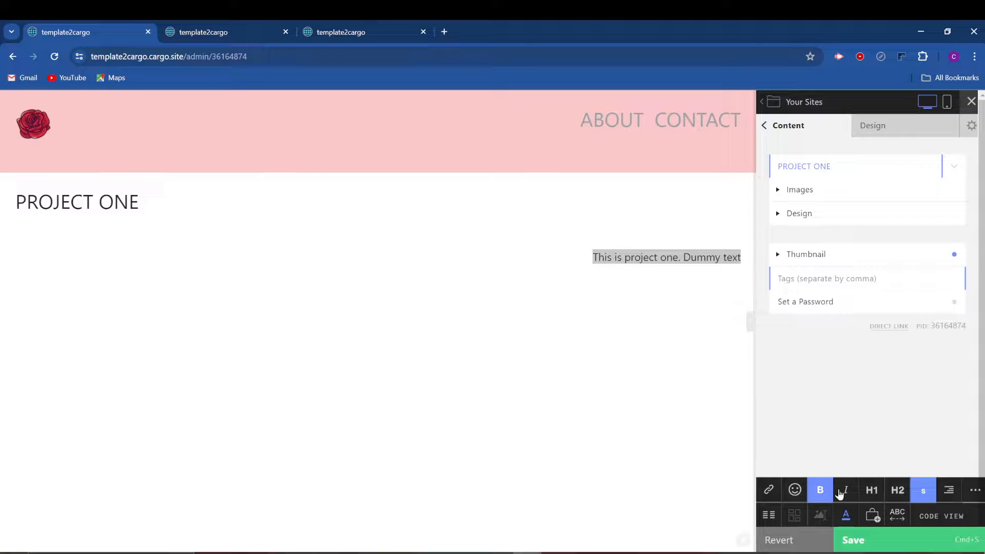
click(843, 491)
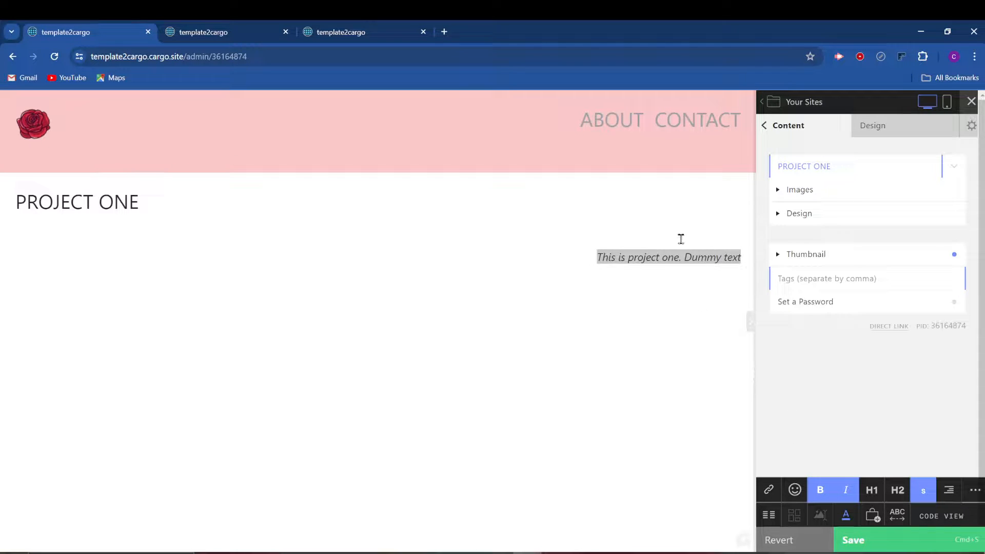
click(666, 256)
drag(590, 257, 757, 264)
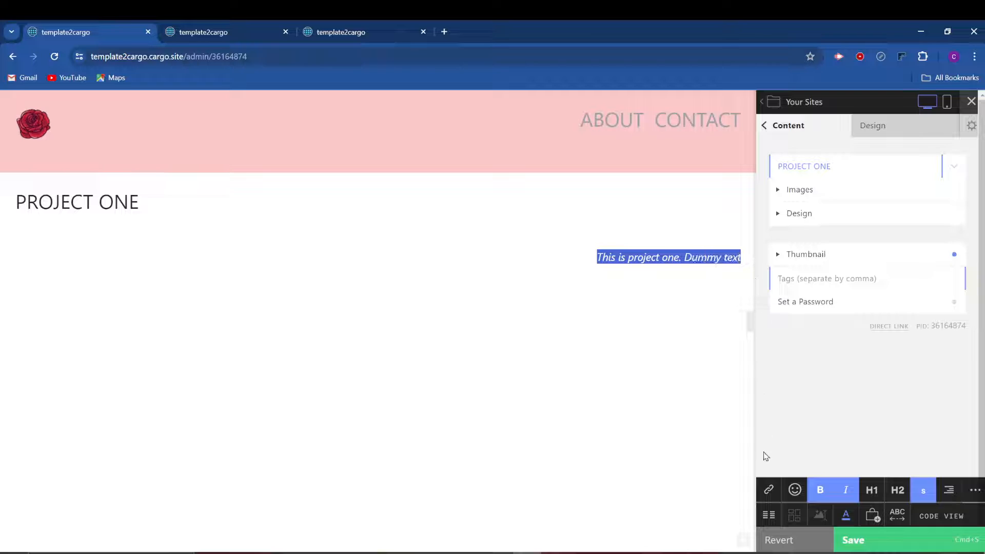
Step: Insert a left arrow and an Instagram icon after the first letter of the dummy text line
click(705, 263)
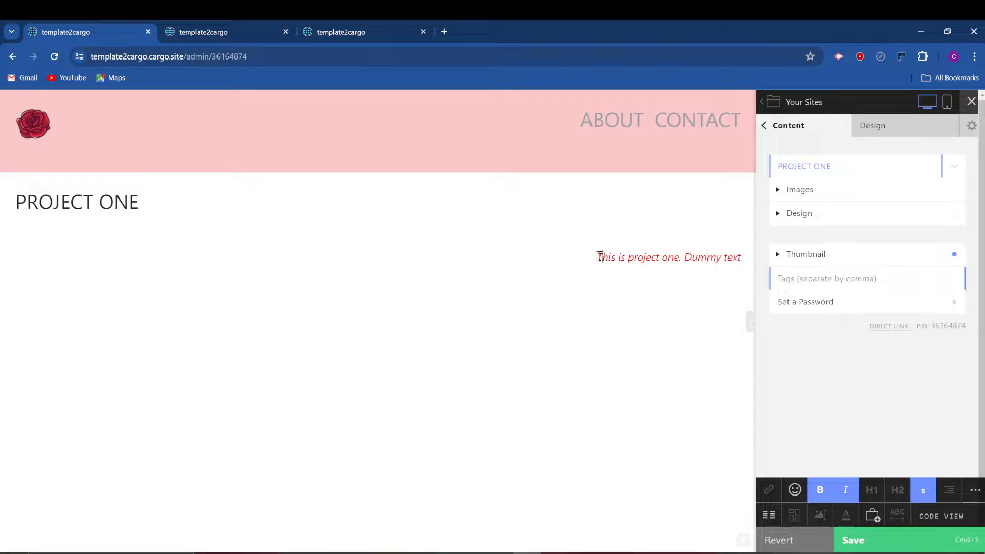
click(801, 495)
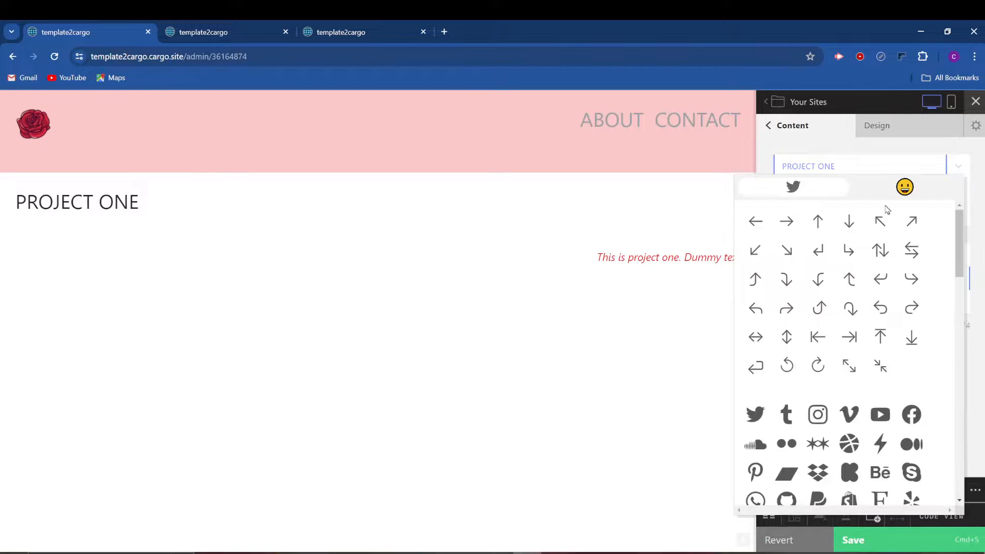
click(763, 224)
click(821, 417)
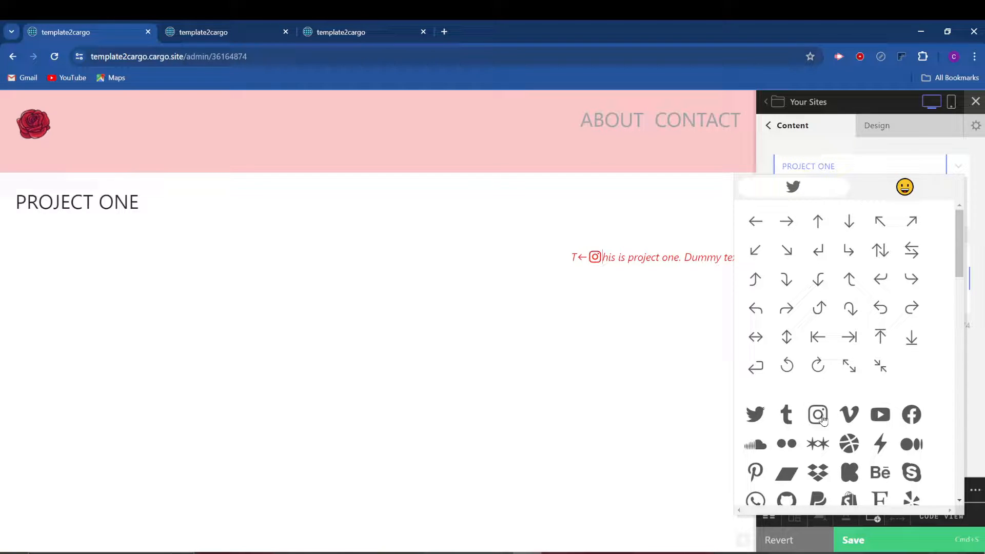
click(972, 341)
Step: Left-align the dummy text line on the PROJECT ONE page and save the page
drag(575, 258, 743, 261)
click(948, 492)
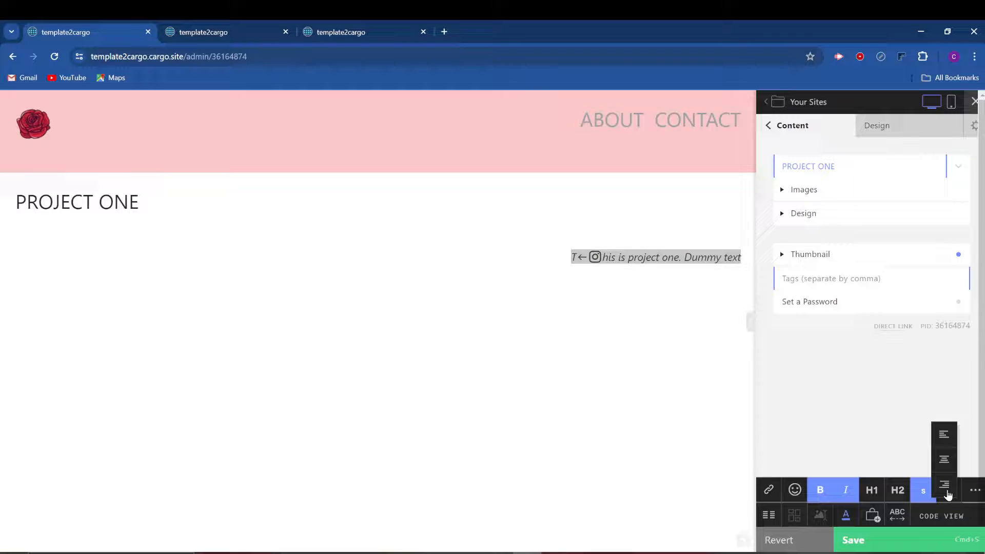
click(945, 435)
click(409, 274)
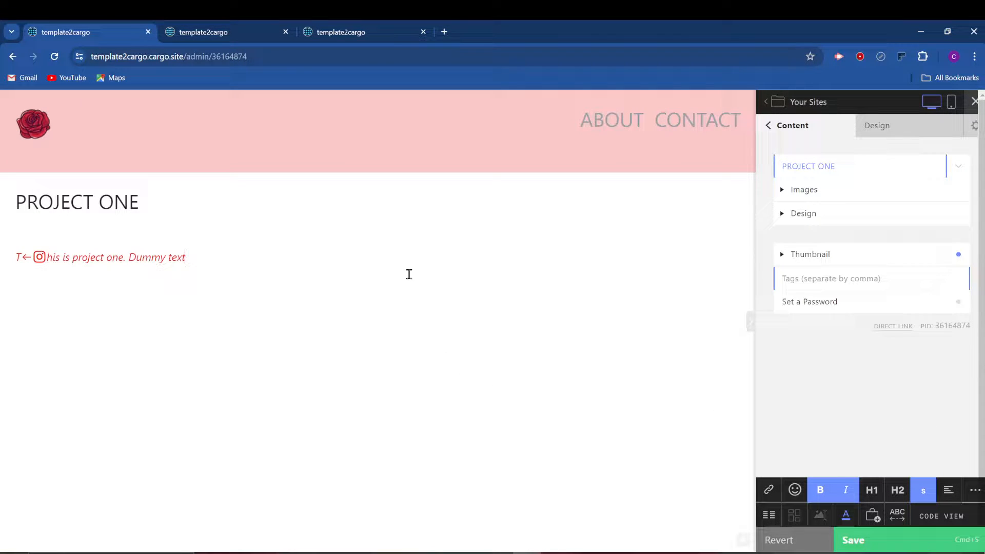
click(877, 539)
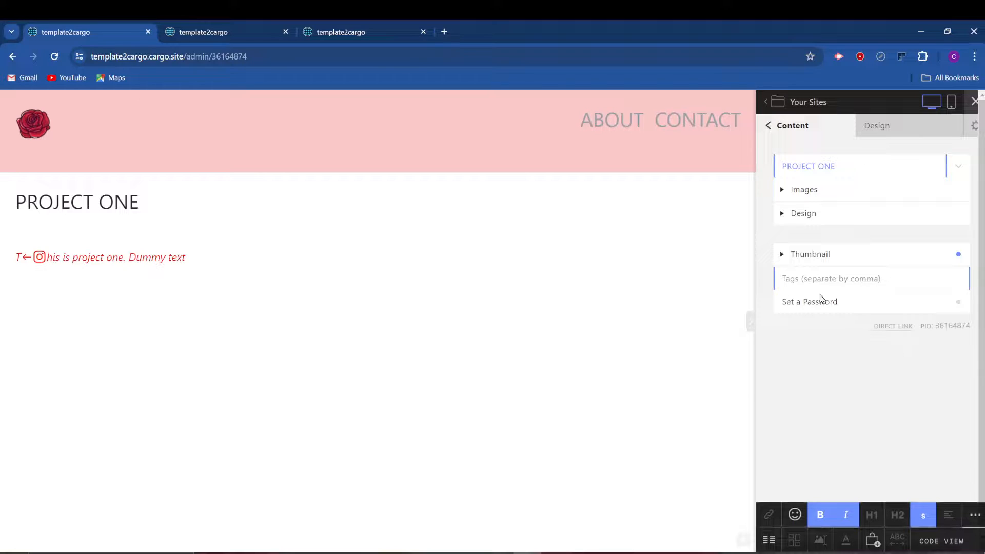
Step: Duplicate the PROJECT ONE page in the Project Page set, and duplicate the resulting copy as well
click(769, 127)
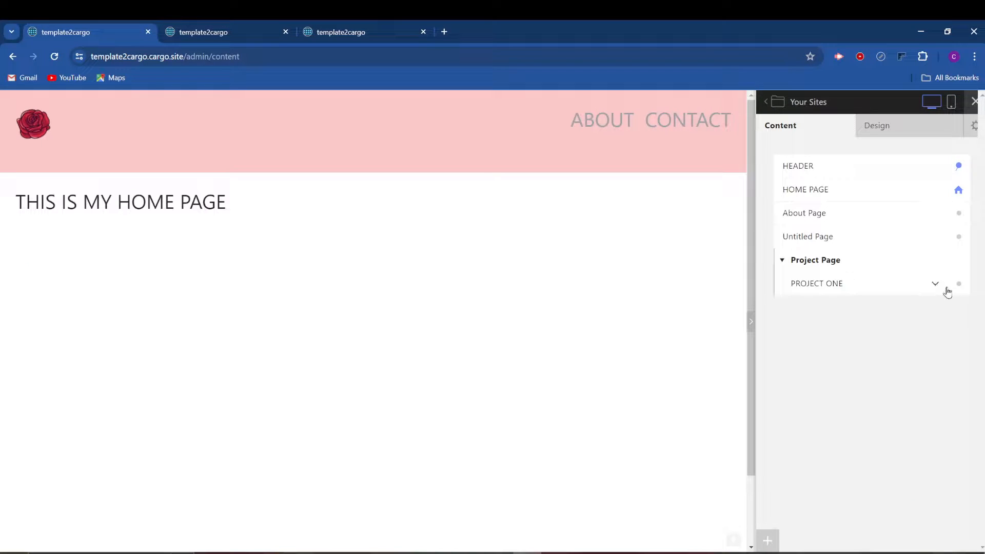
click(936, 286)
click(941, 335)
click(936, 308)
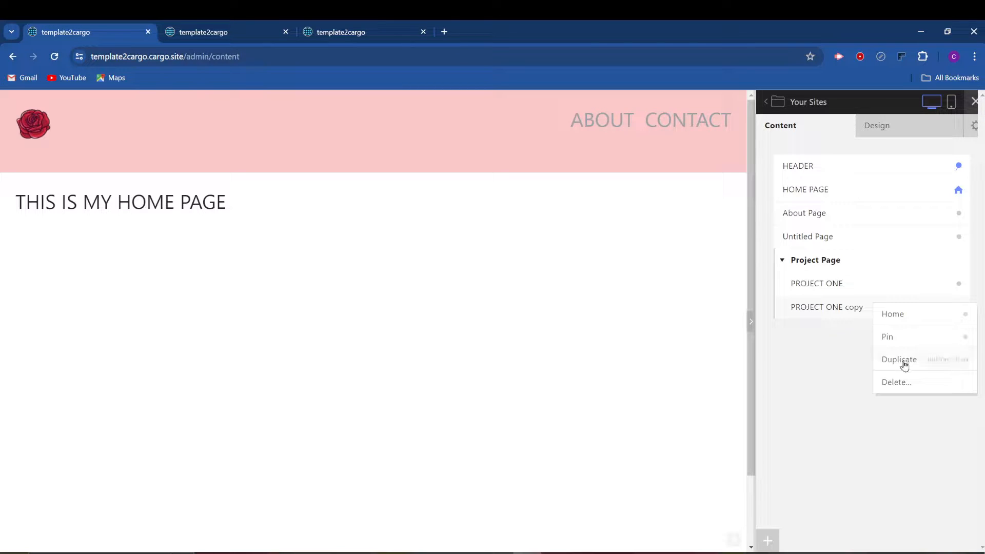
click(902, 359)
Step: Rename the PROJECT ONE copy page as PROJECT TWO and return to the page list
click(839, 310)
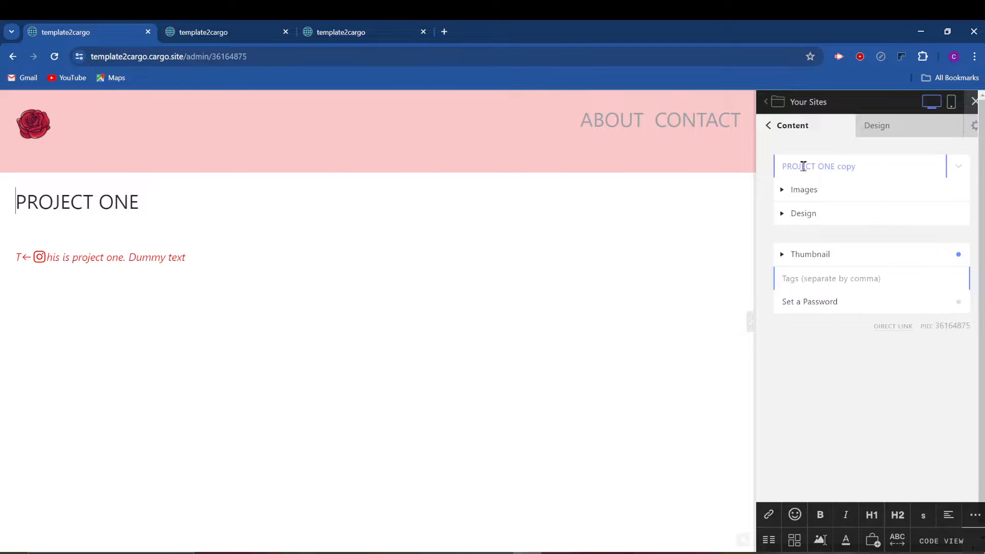
drag(819, 168, 890, 169)
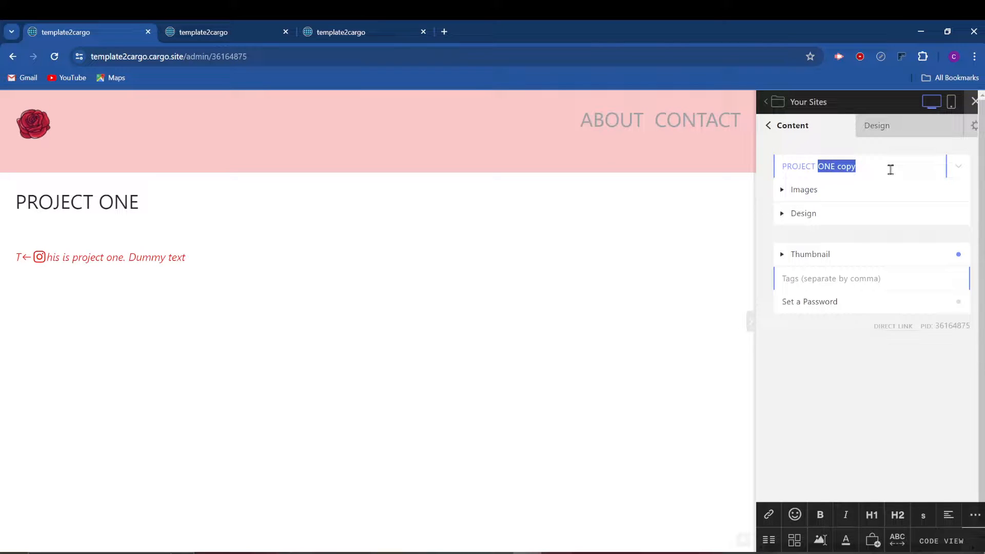
text(TWO)
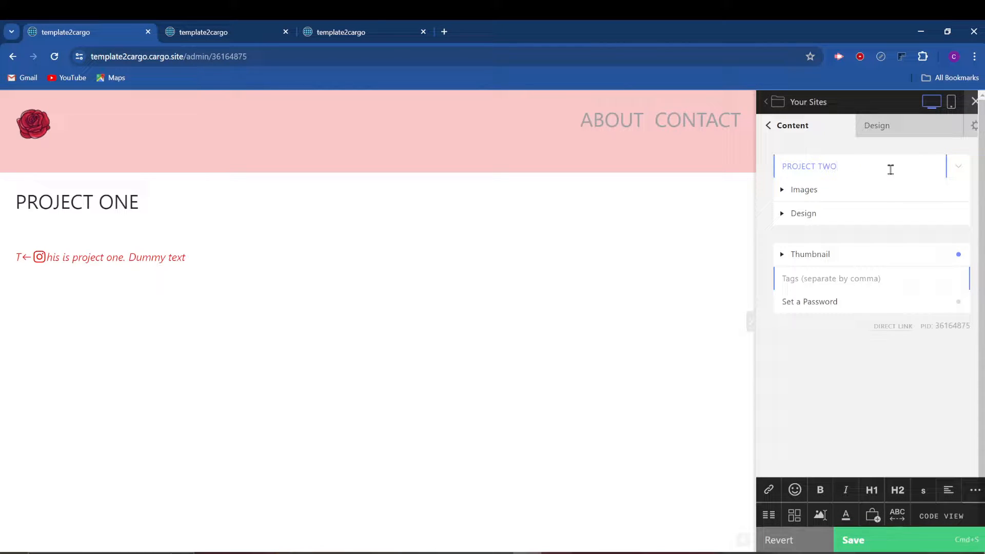
click(768, 127)
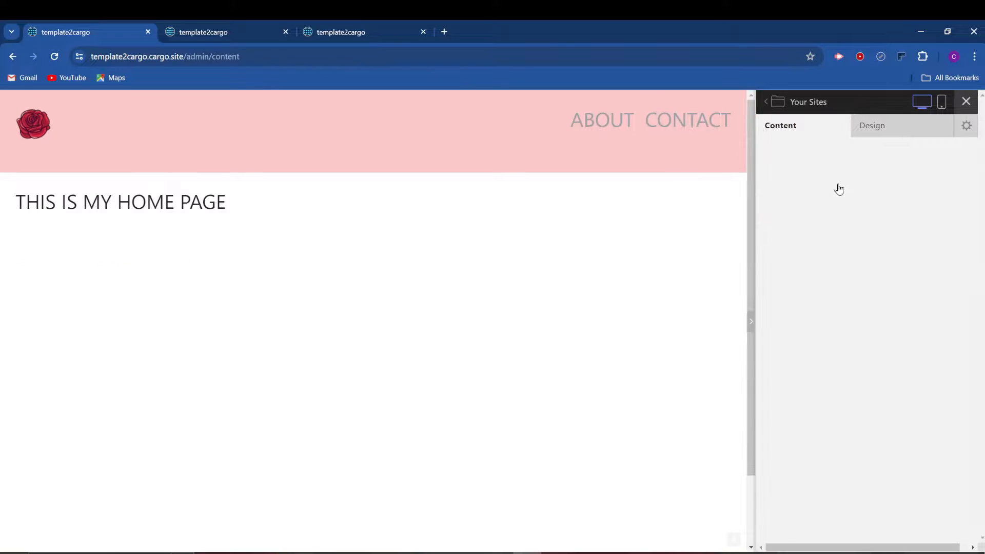
Step: Rename the PROJECT ONE copy copy page as PROJECT THREE
click(836, 330)
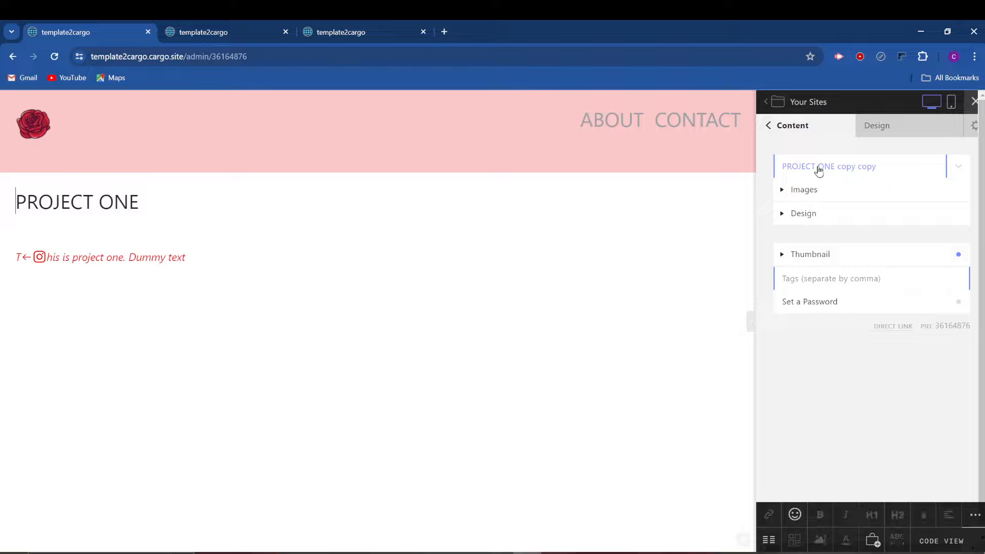
drag(819, 164, 907, 167)
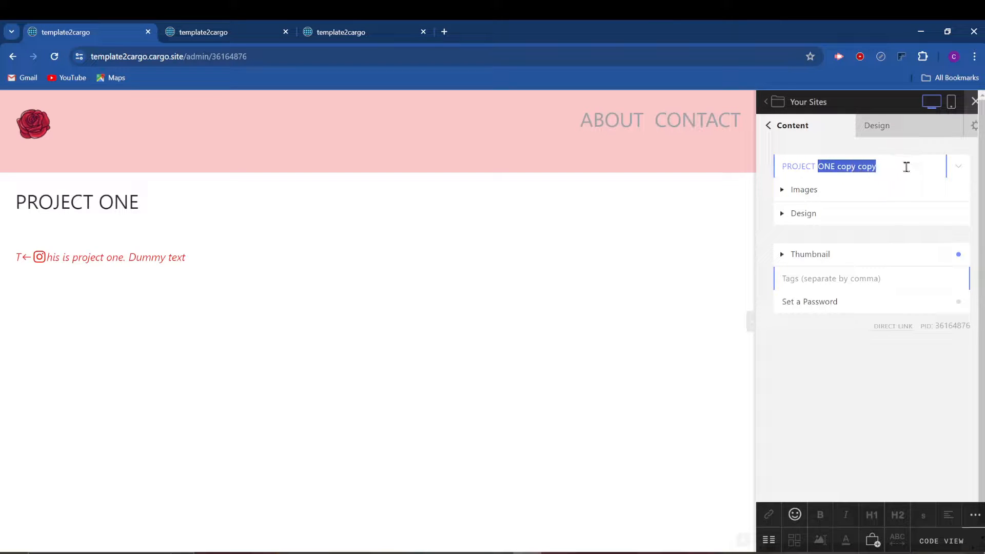
text(THREE)
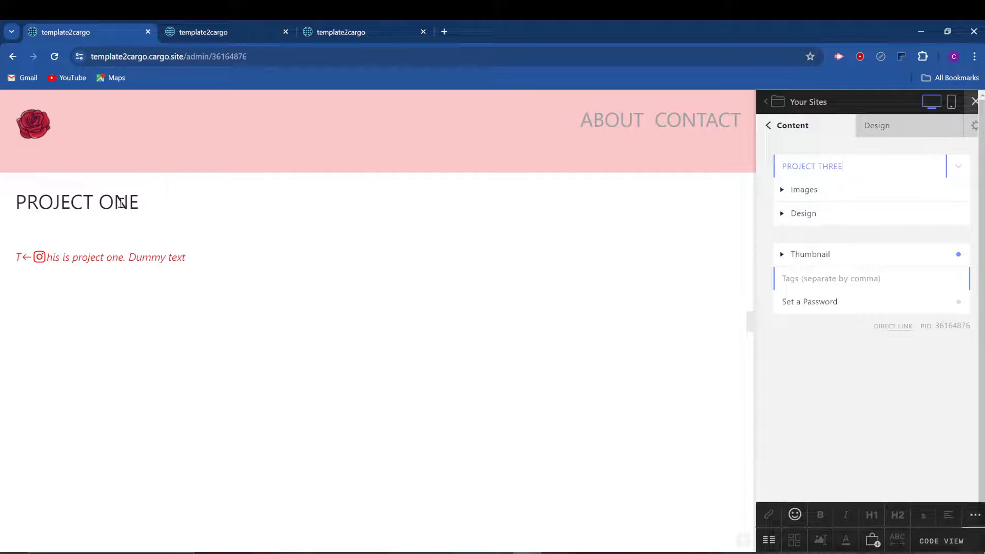
Step: Change the heading in the body of the PROJECT THREE page to PROJECT THREE and save the page
double_click(205, 195)
text(THREE)
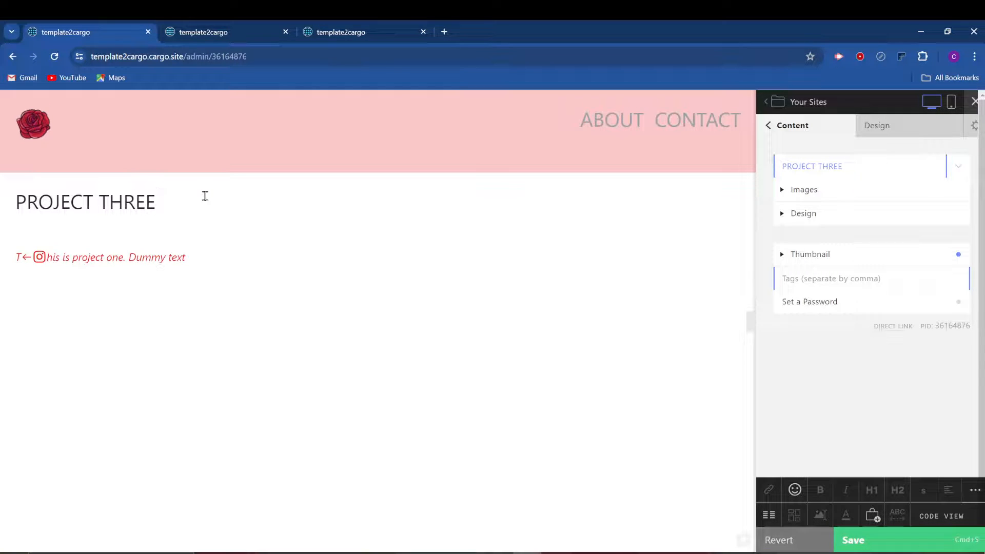
key(Return)
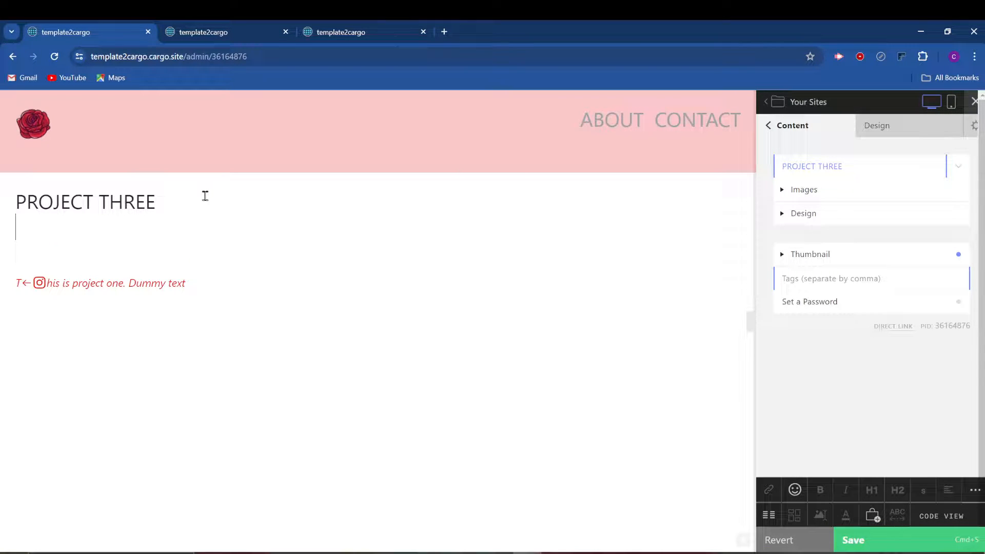
key(BackSpace)
key(BackSpace)
key(BackSpace)
key(BackSpace)
key(BackSpace)
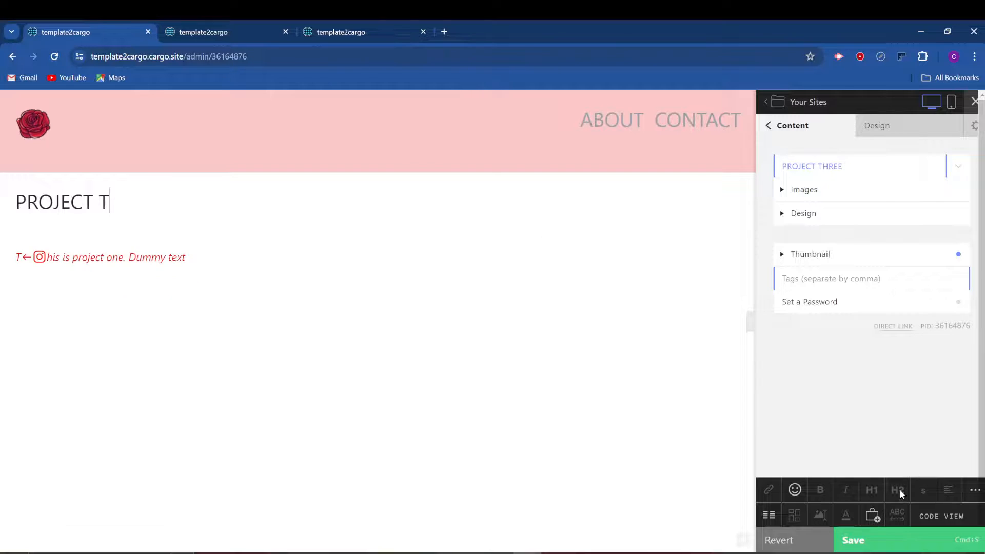
click(892, 540)
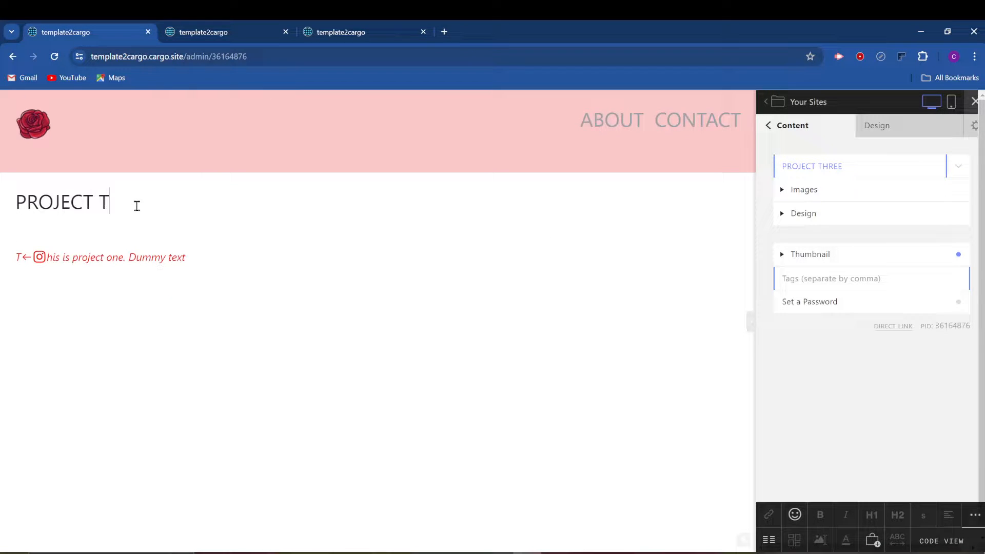
text(HREE)
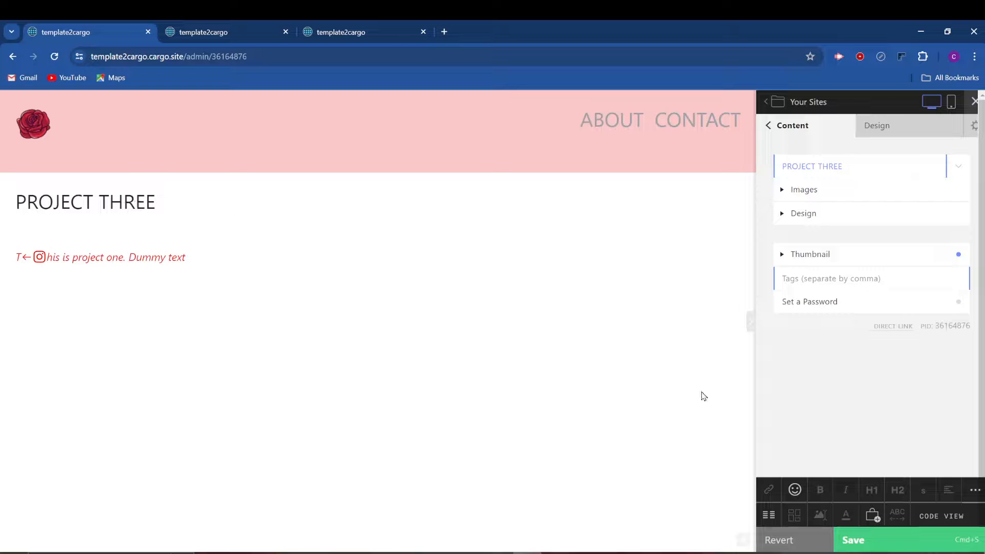
click(910, 539)
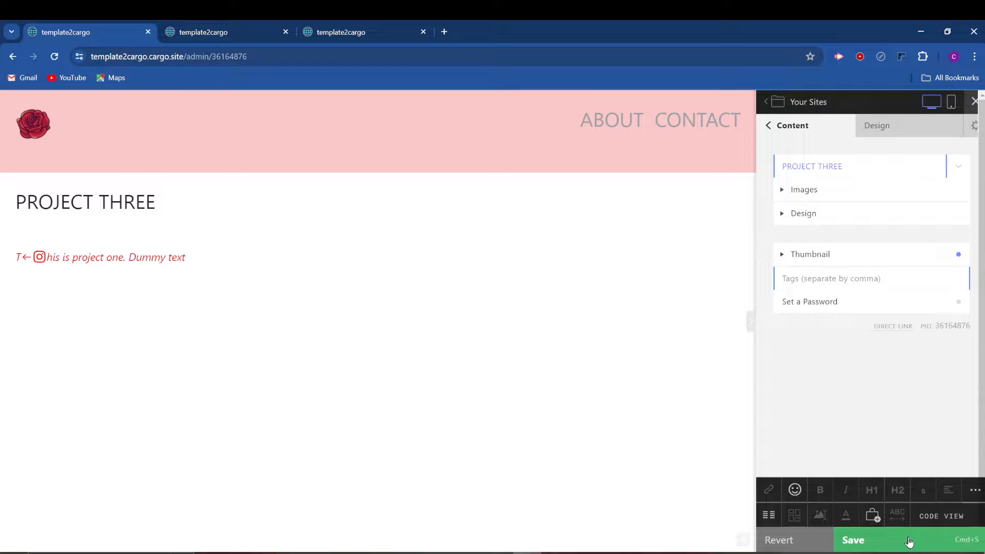
Step: Change the heading in the body of the PROJECT TWO page to PROJECT TWO and save the page
click(770, 131)
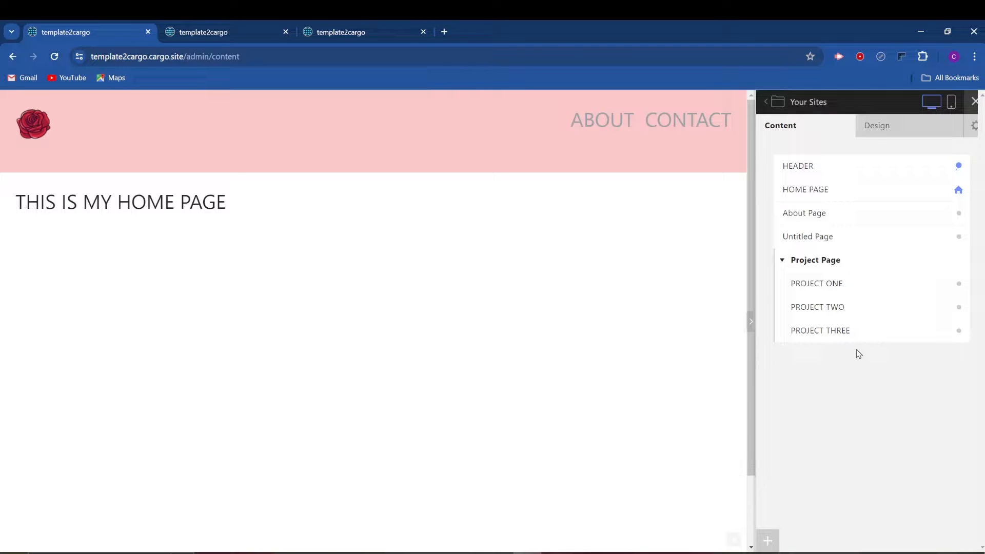
click(838, 307)
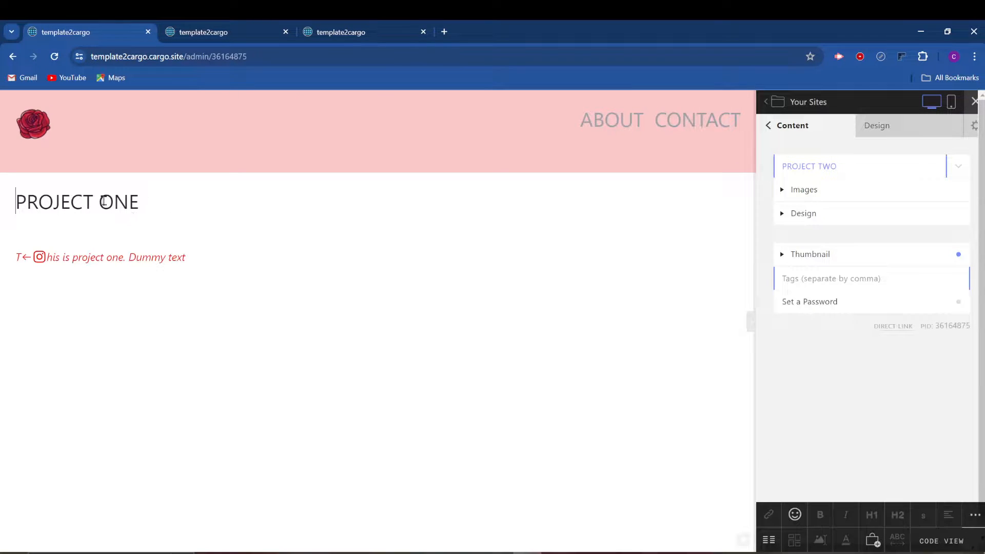
drag(100, 200, 168, 201)
text(TWO)
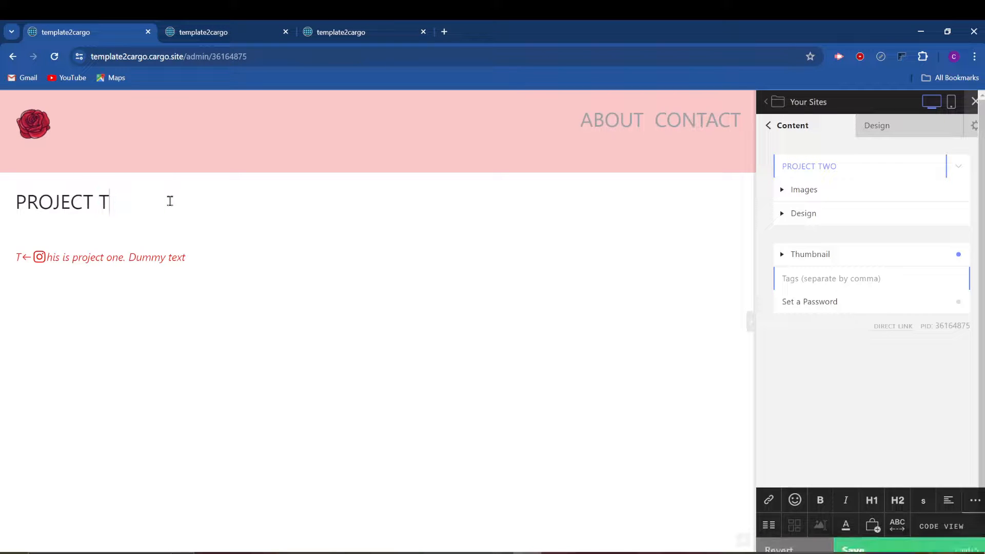
click(888, 548)
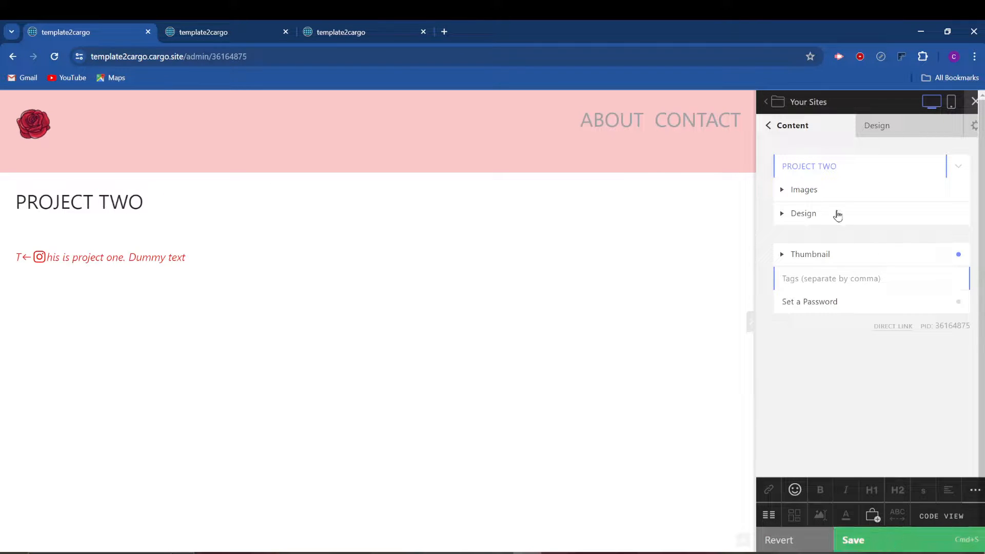
Step: Open the PROJECT ONE page to check its heading and text, and return to the page list
click(768, 125)
click(843, 285)
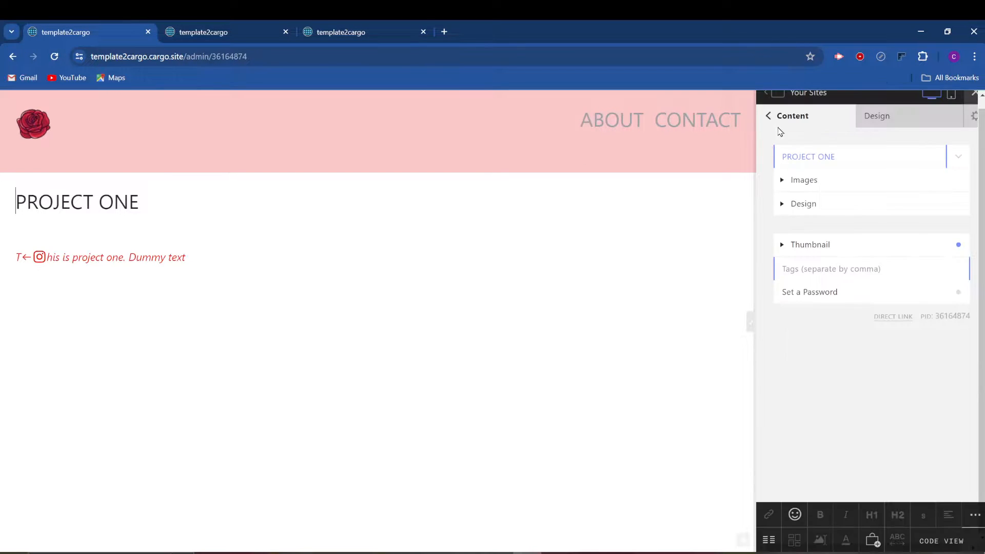
click(769, 118)
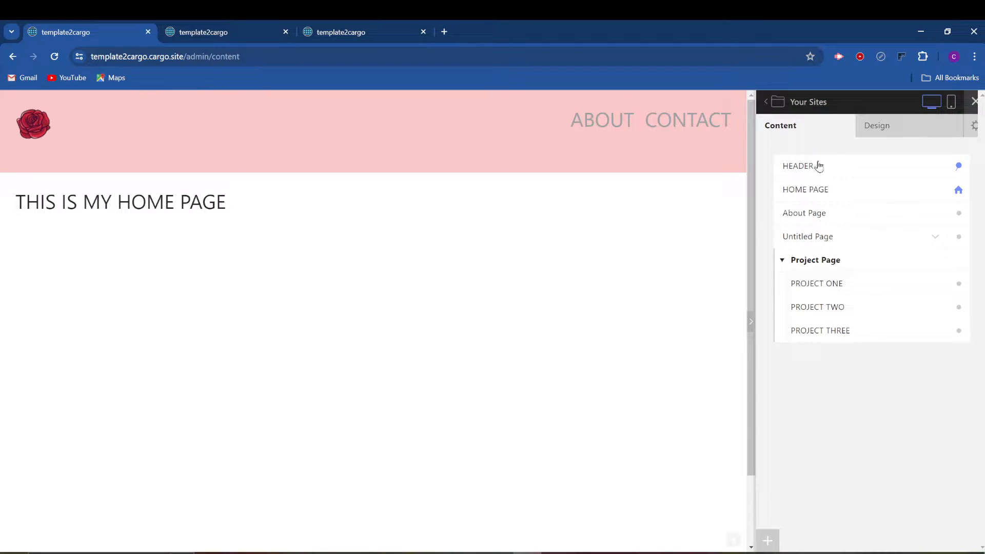
Step: Add an empty line below the HOME PAGE heading and enable Show Thumbnail Index in that page's design settings
click(828, 194)
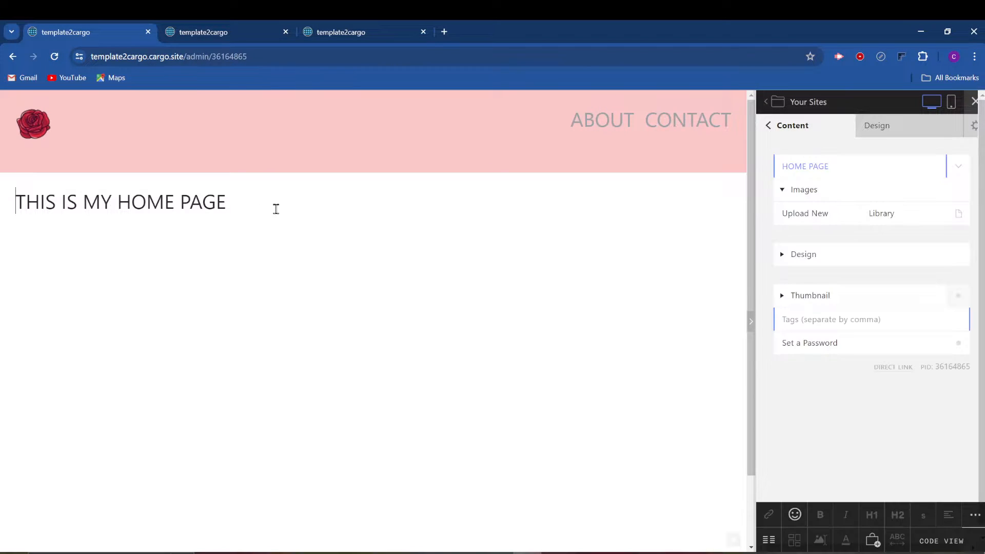
key(Return)
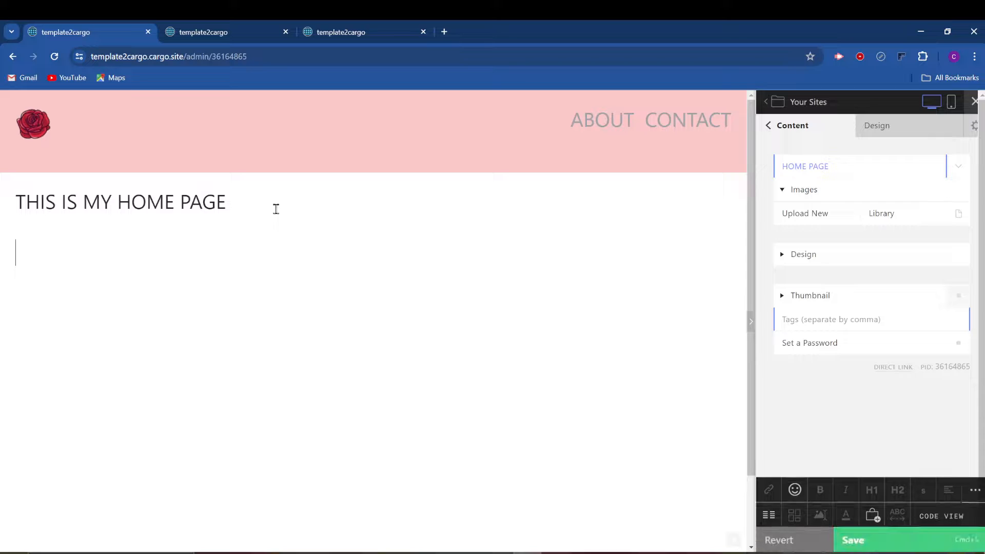
click(784, 255)
scroll(829, 343, down, 4)
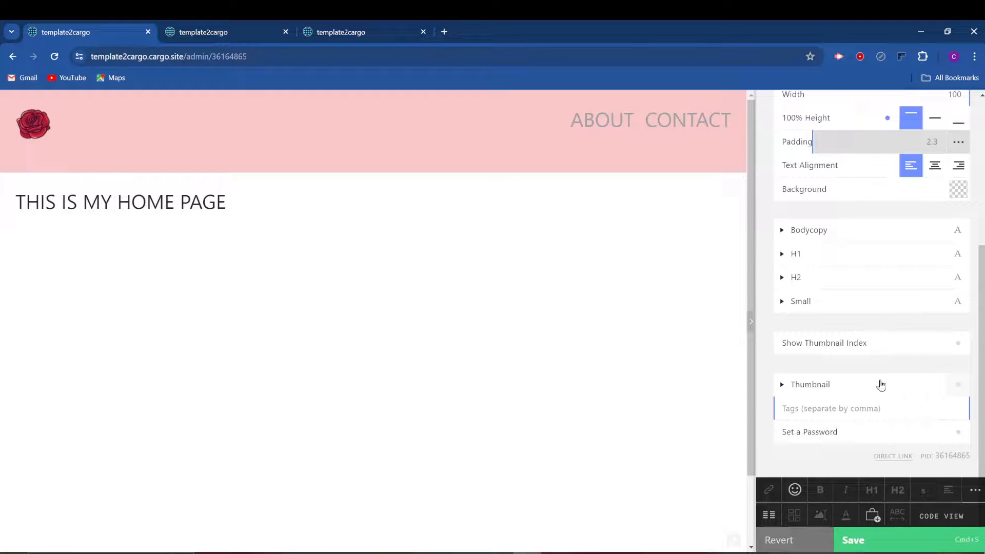
click(963, 347)
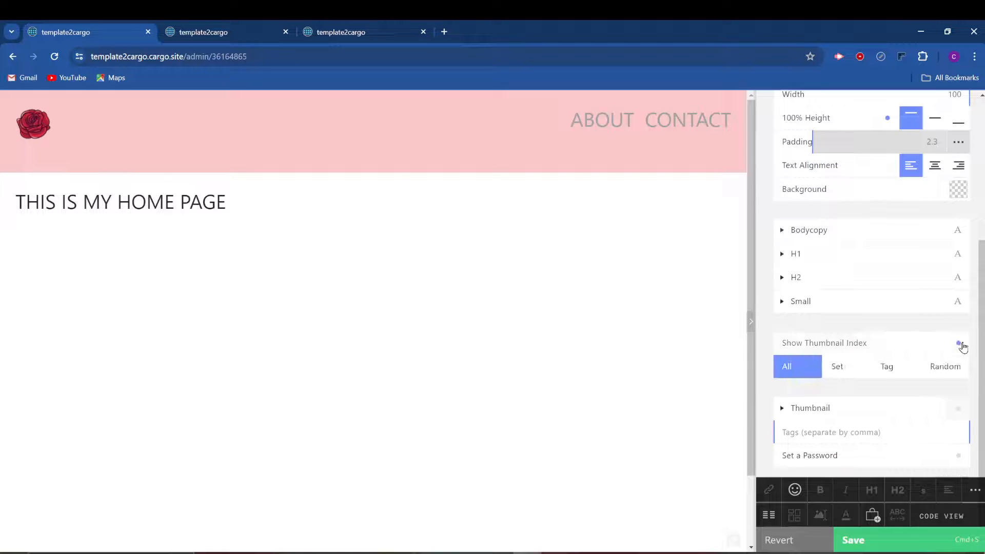
Step: Set the thumbnail index to show the Project Page set and save the home page
scroll(865, 361, down, 1)
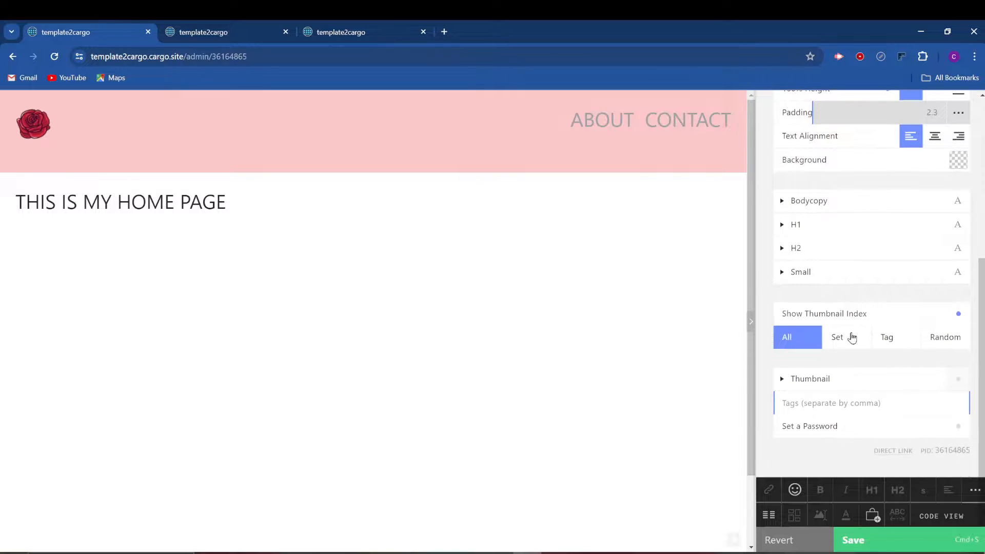
click(845, 338)
click(818, 363)
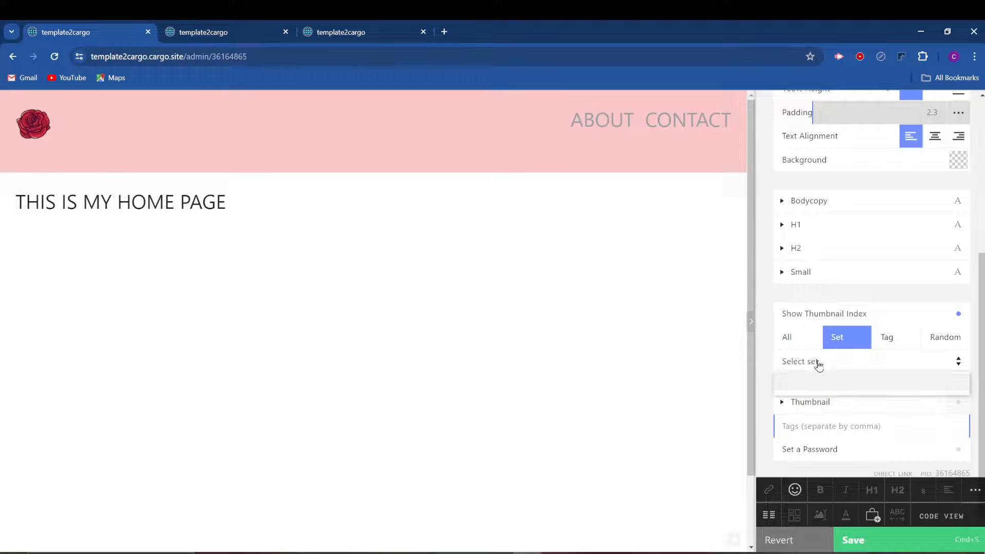
click(826, 392)
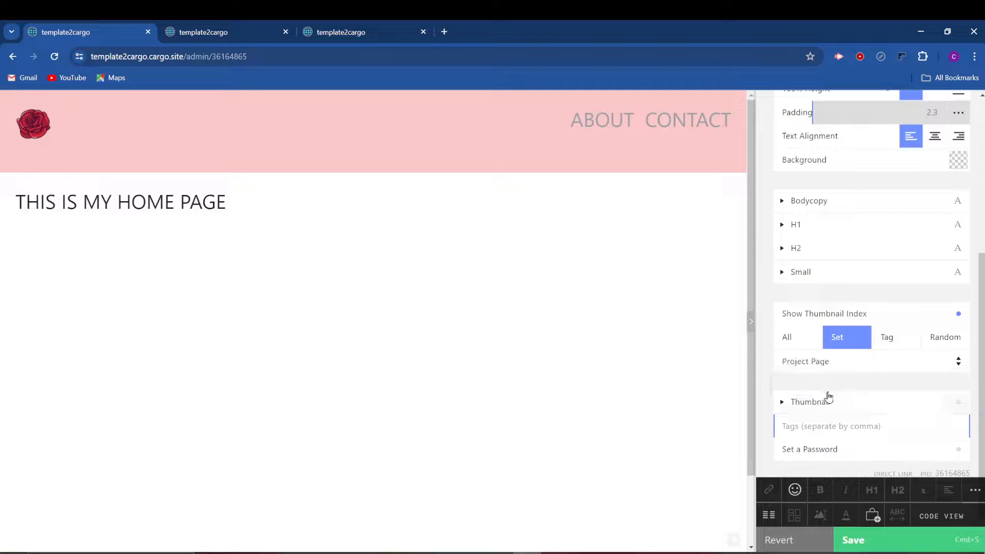
click(914, 540)
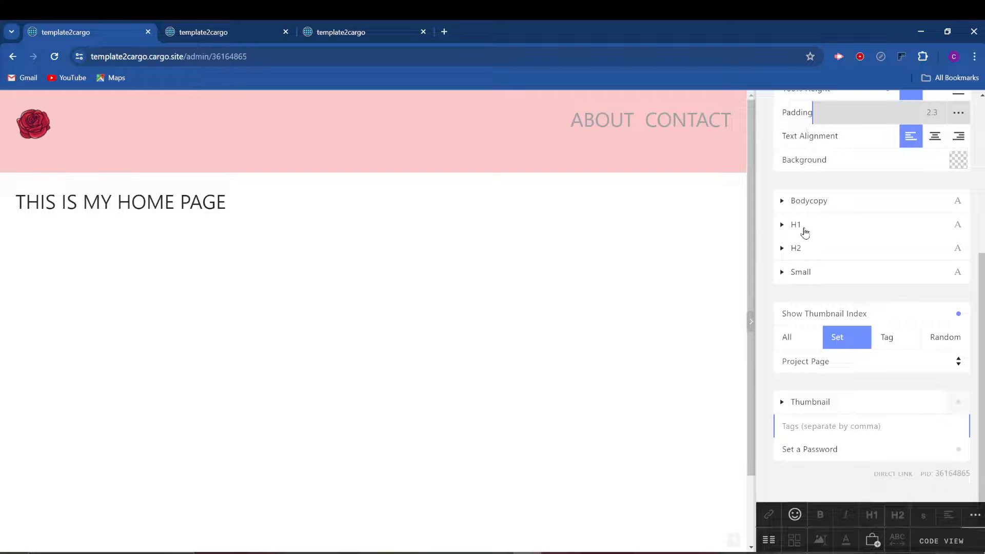
Step: Switch on the display status of PROJECT ONE, PROJECT TWO and PROJECT THREE in the page list
scroll(805, 231, up, 3)
scroll(796, 165, up, 3)
click(776, 129)
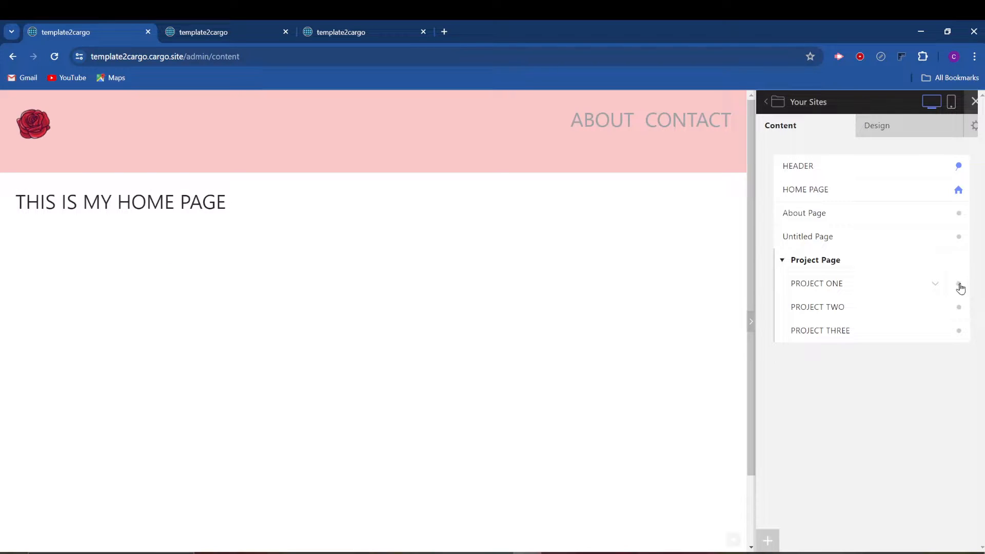
click(959, 308)
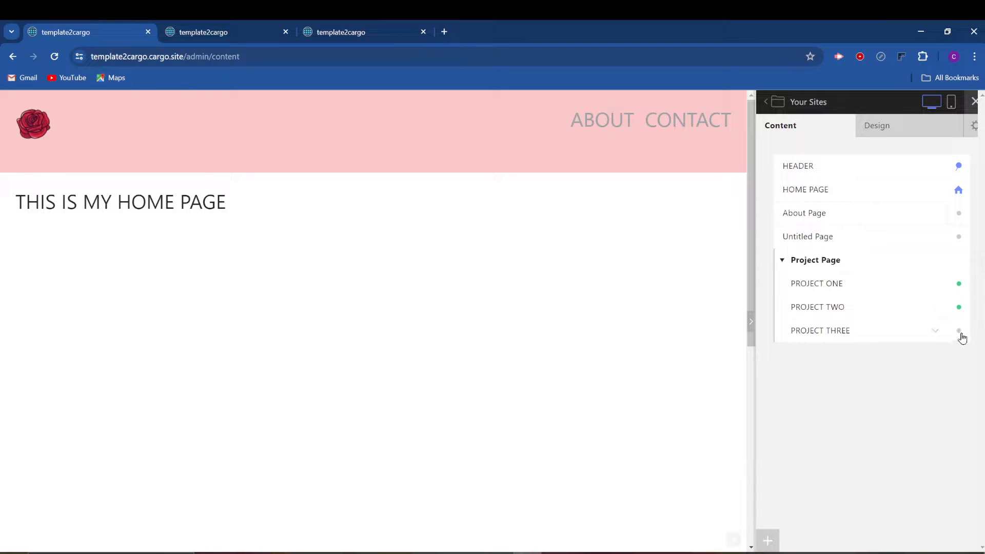
click(959, 331)
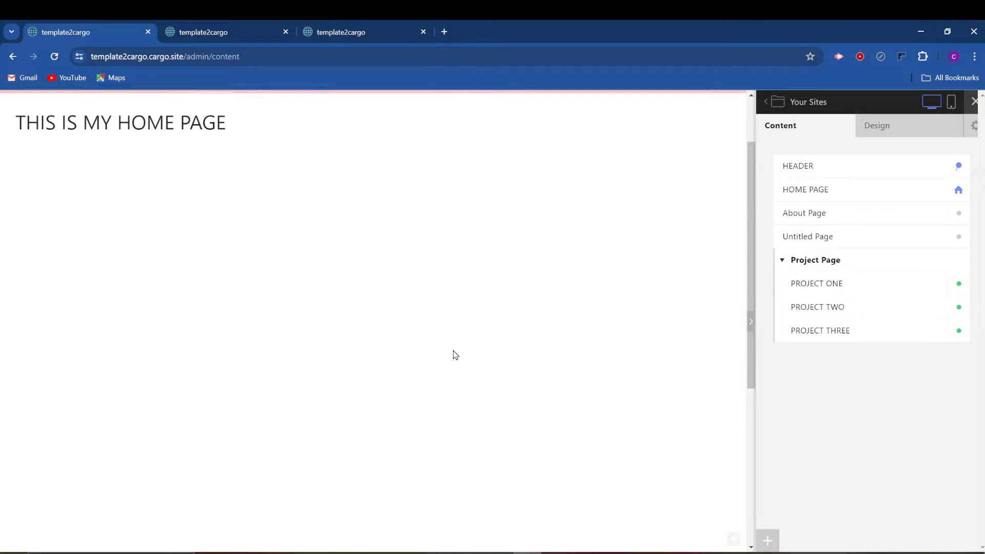
Step: Turn off 100% Height in the HOME PAGE design settings and return to the page list
scroll(456, 356, down, 5)
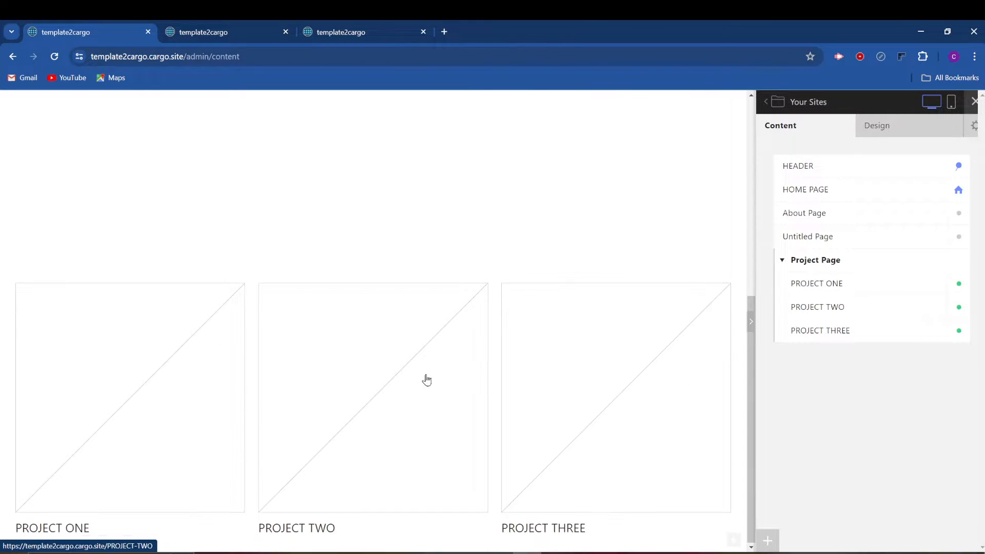
scroll(510, 345, up, 5)
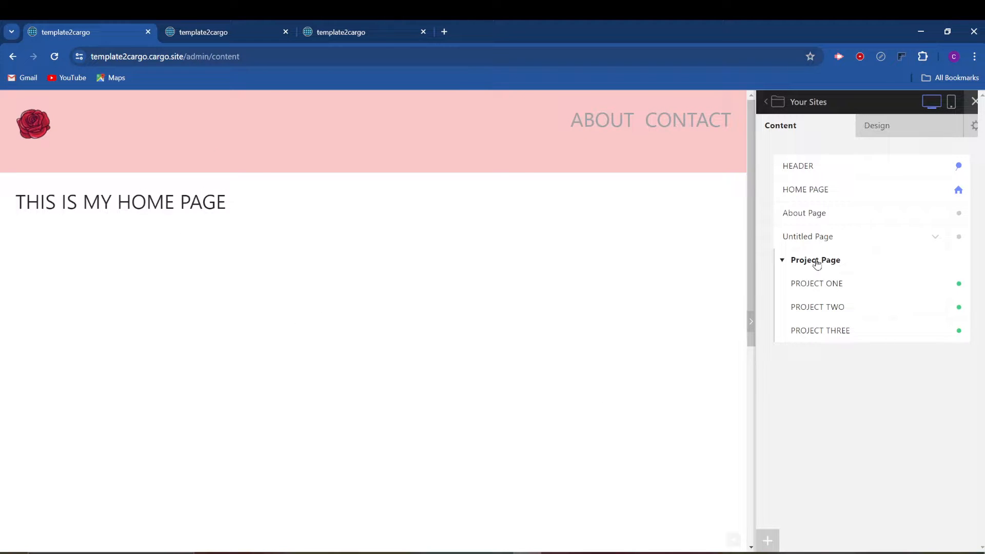
click(828, 190)
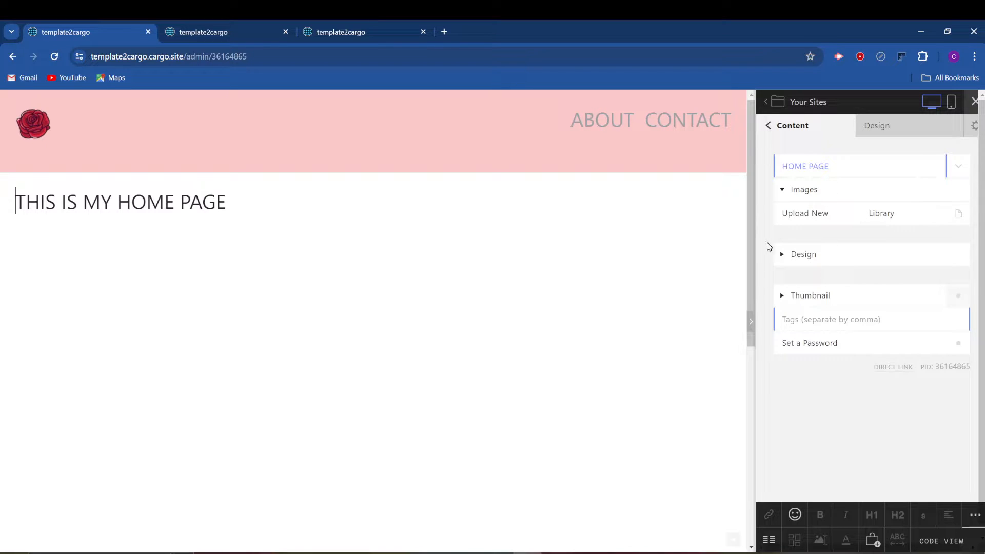
click(782, 257)
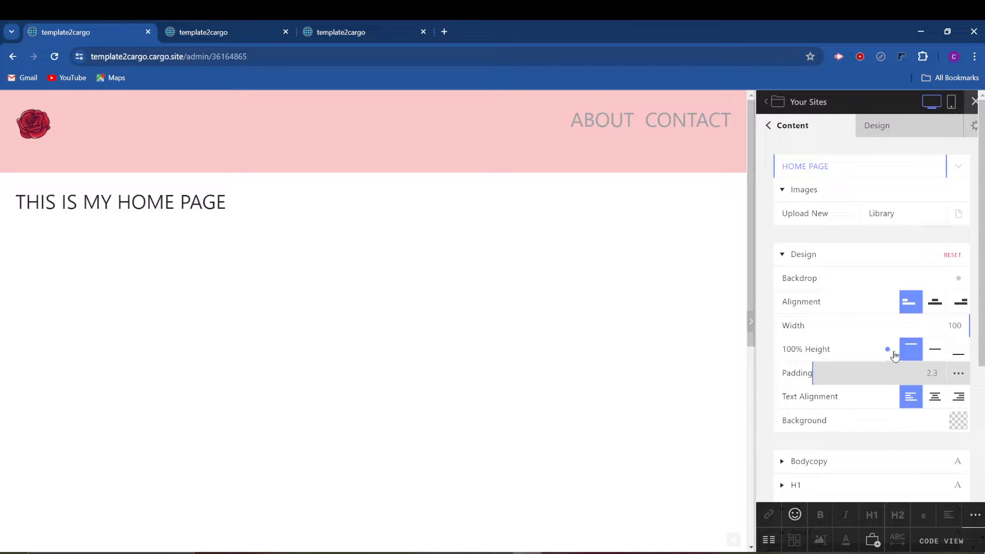
click(895, 356)
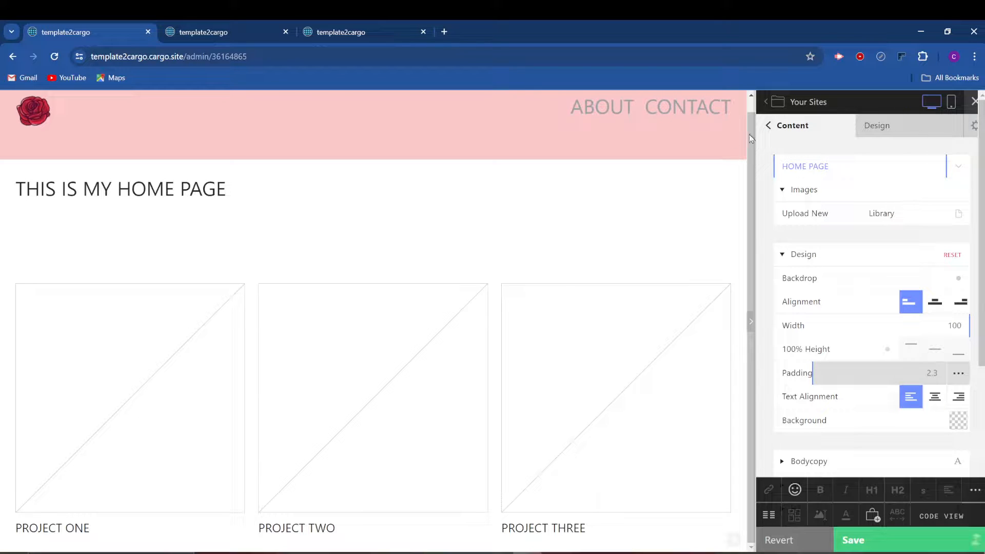
click(768, 130)
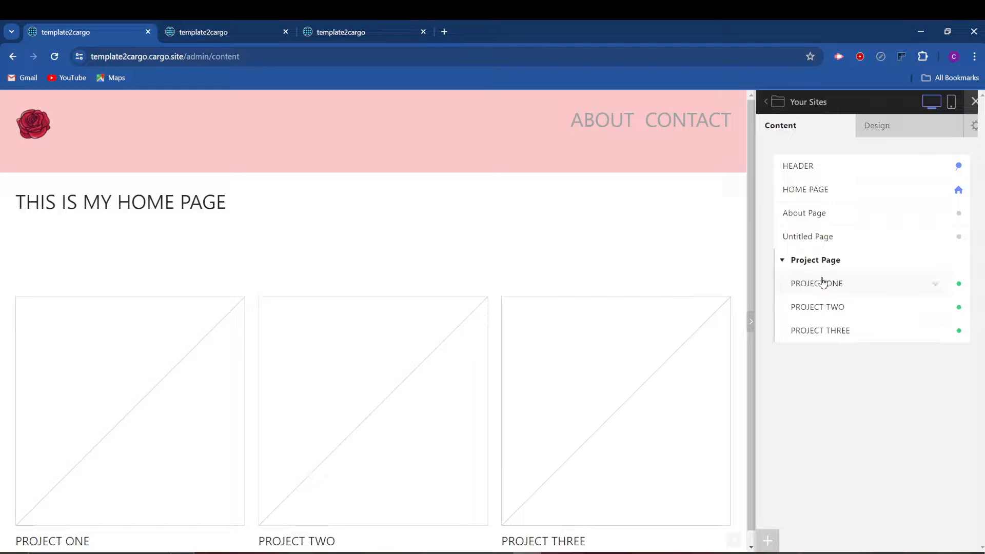
Step: Upload NEW BAJIT DONT MISS OUT HOVER (1) (1), rBiDQaJRWnQQABHKkxBdxPfmkyP and WhatsApp Image 2024-05-11 at 9.14.05 PM as thumbnail images for PROJECT ONE
click(823, 283)
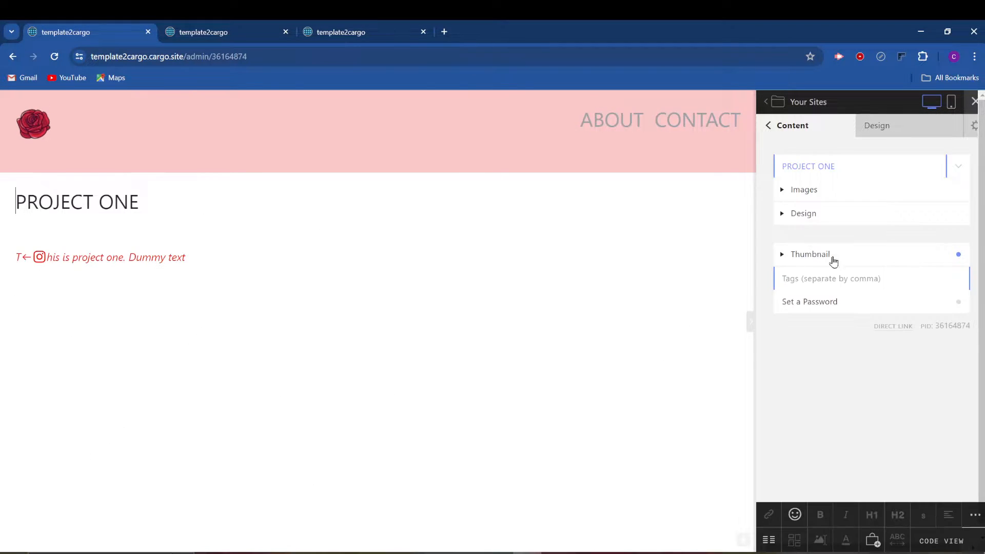
click(781, 255)
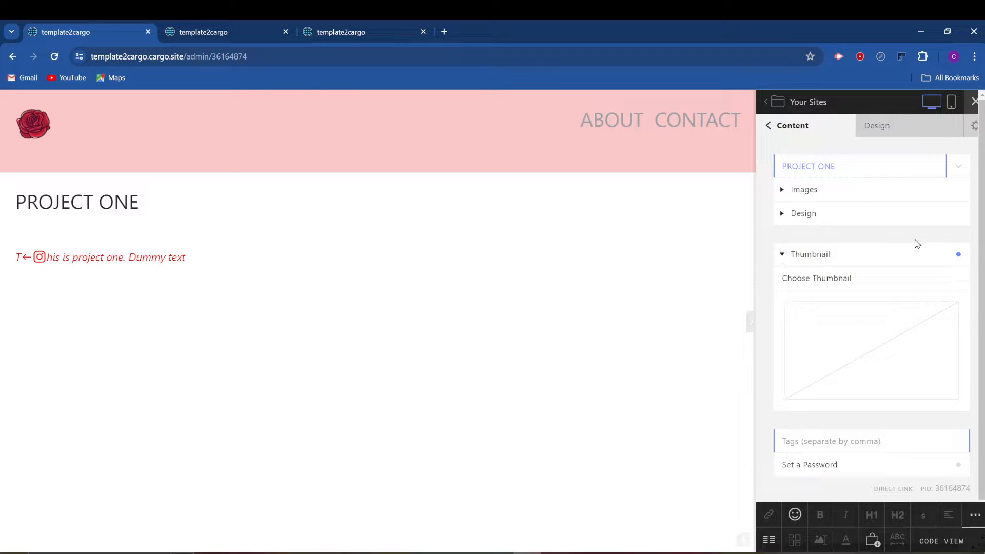
click(869, 341)
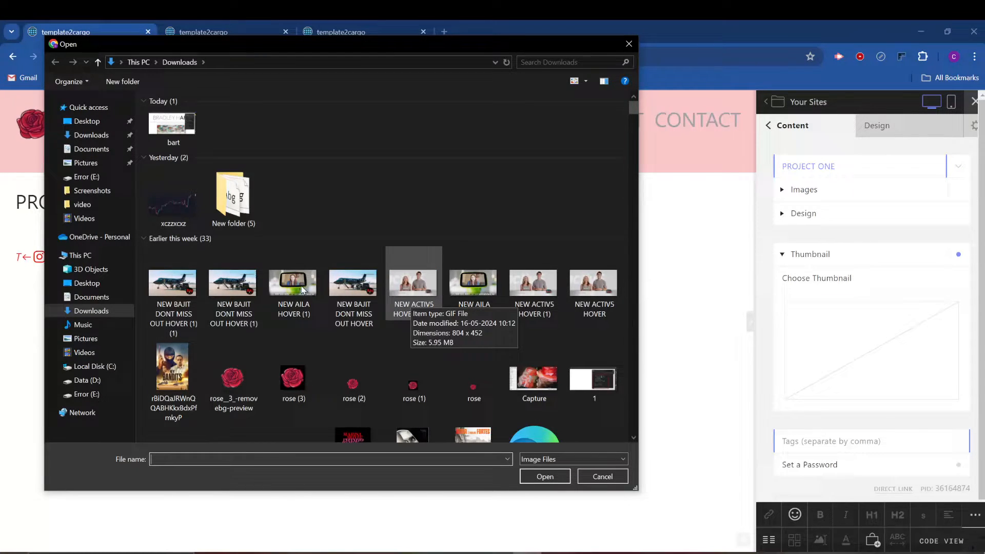
click(174, 288)
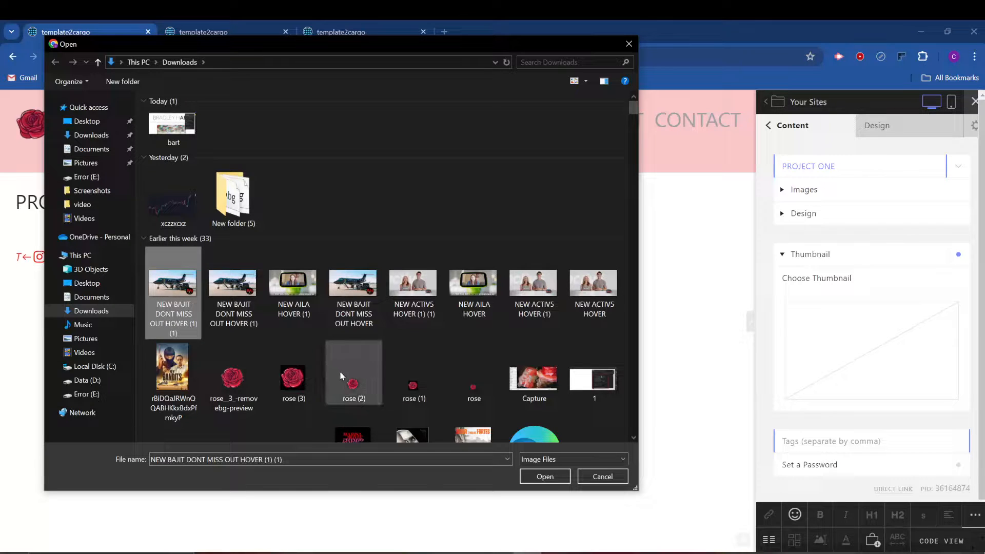
ctrl+click(168, 369)
ctrl+click(354, 435)
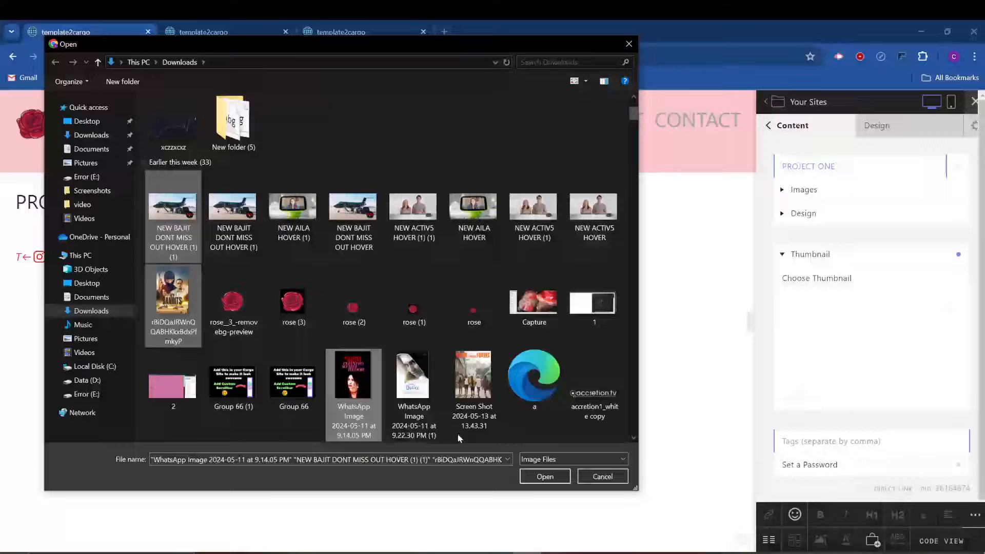
click(537, 473)
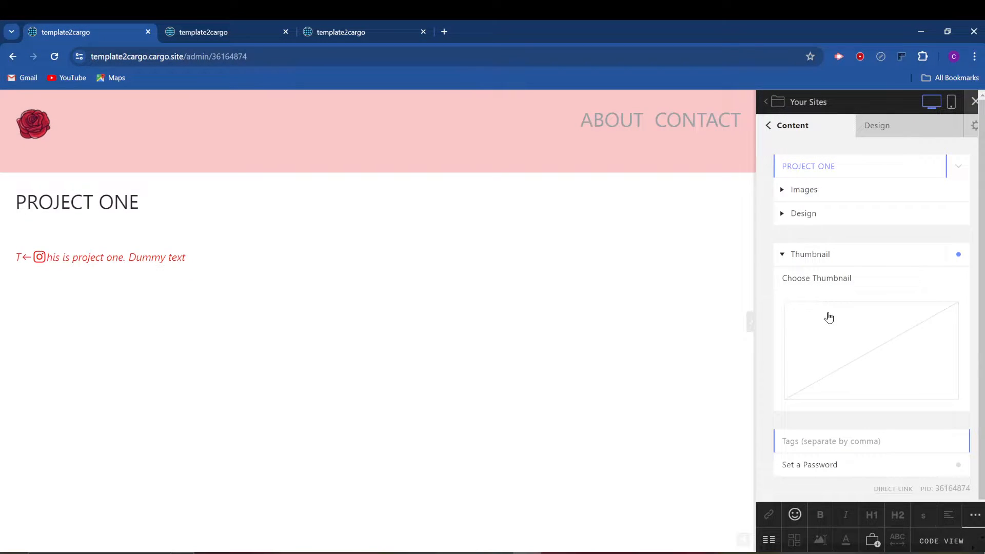
Step: Check the uploaded thumbnail in PROJECT ONE's settings and return to the page list
click(832, 333)
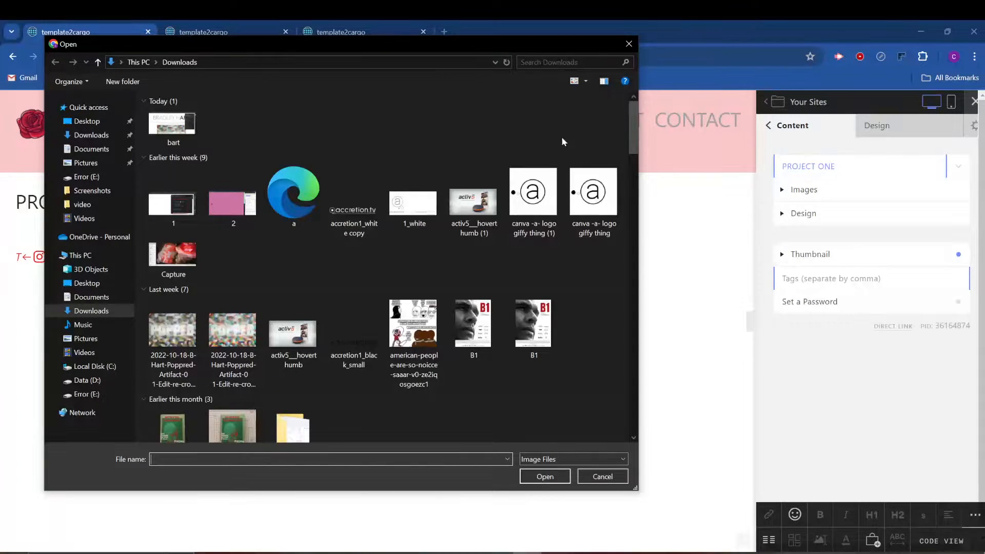
click(633, 43)
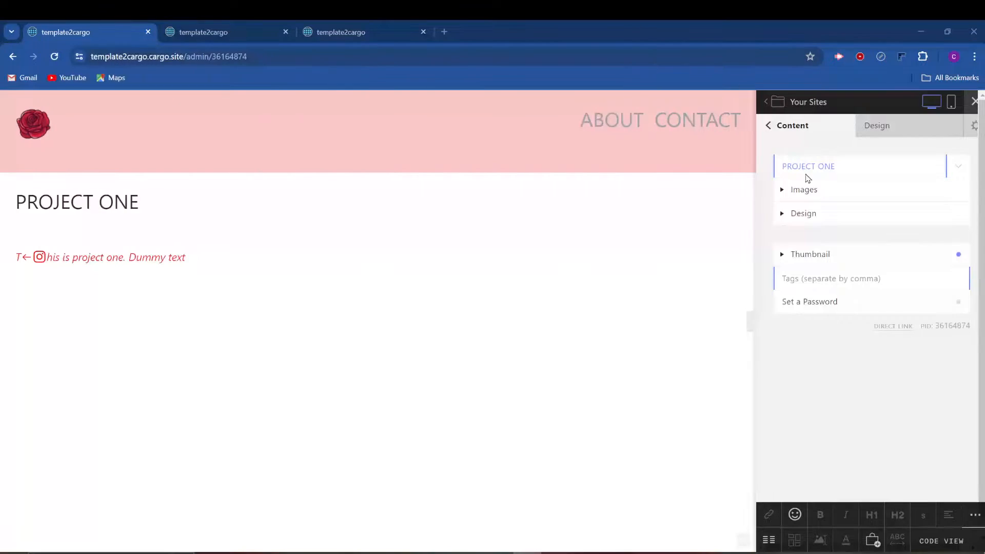
click(783, 255)
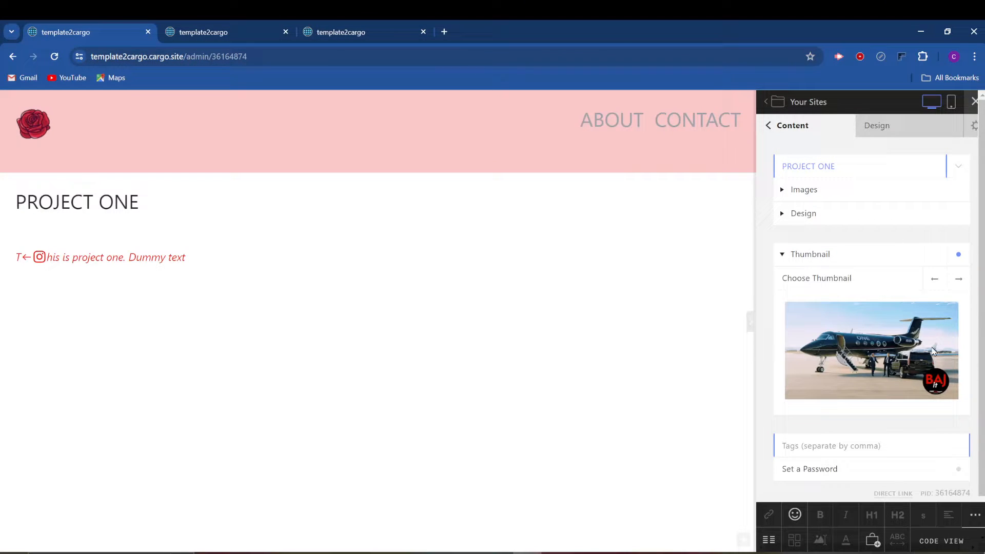
click(768, 128)
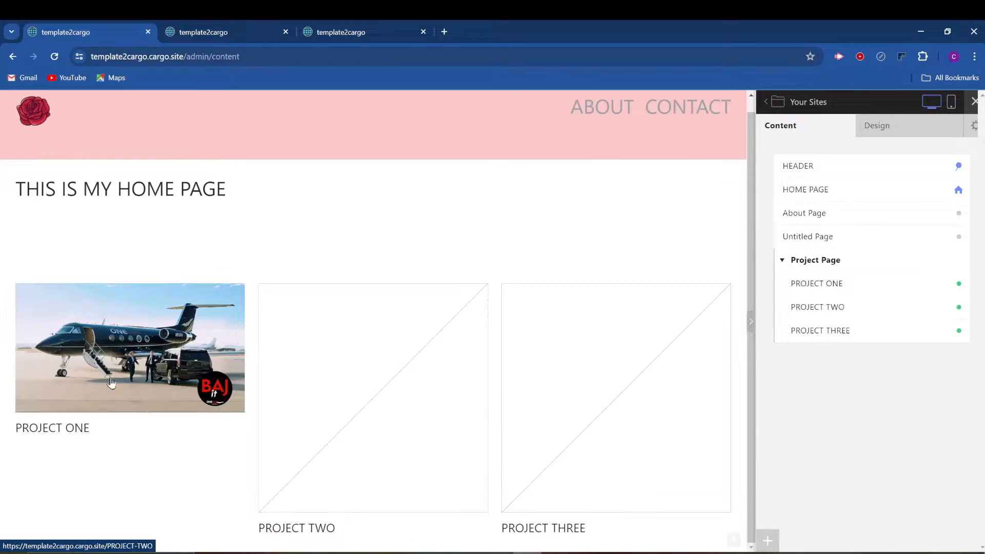
Step: Upload WhatsApp Image 2024-05-11 at 9.22.30 PM (1) as the PROJECT TWO thumbnail and check it on the home page
click(862, 311)
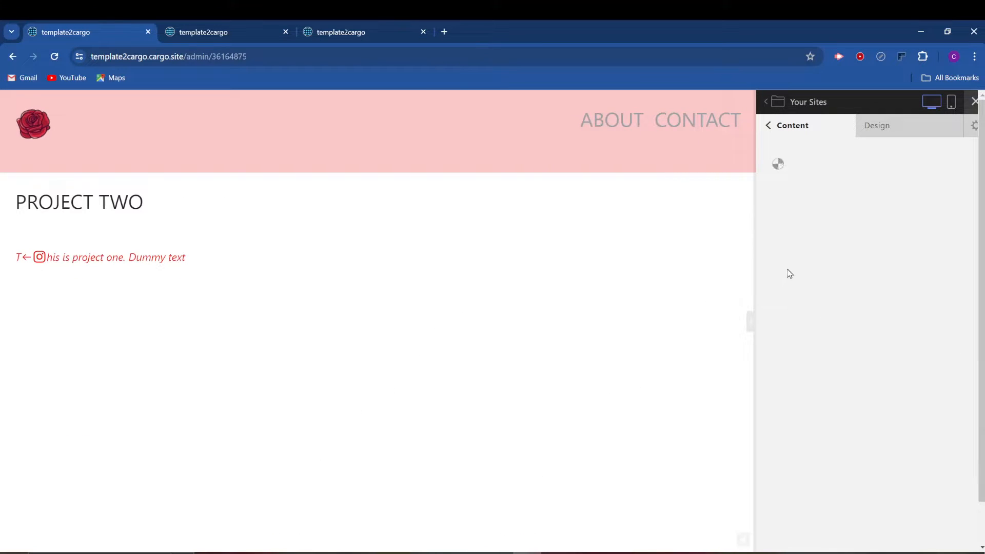
click(780, 255)
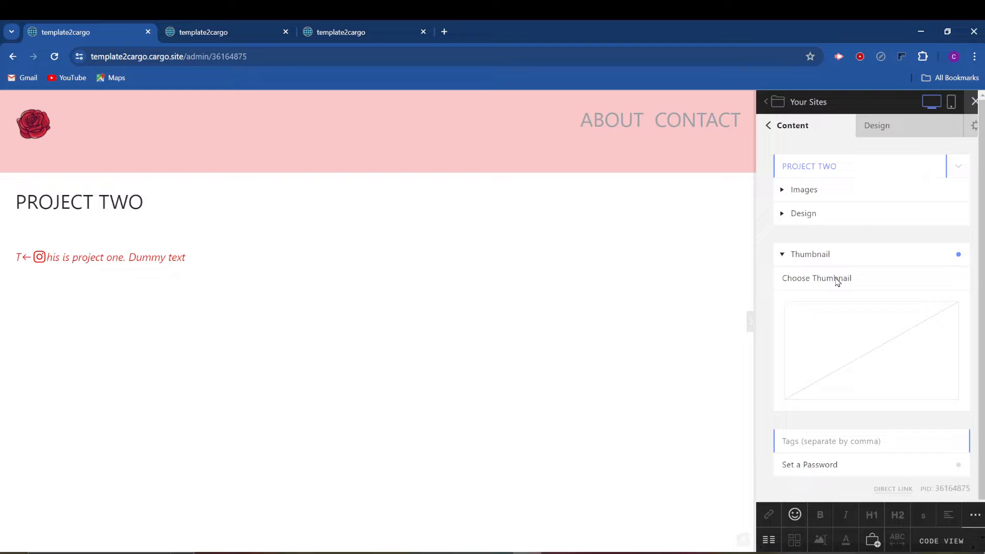
click(849, 342)
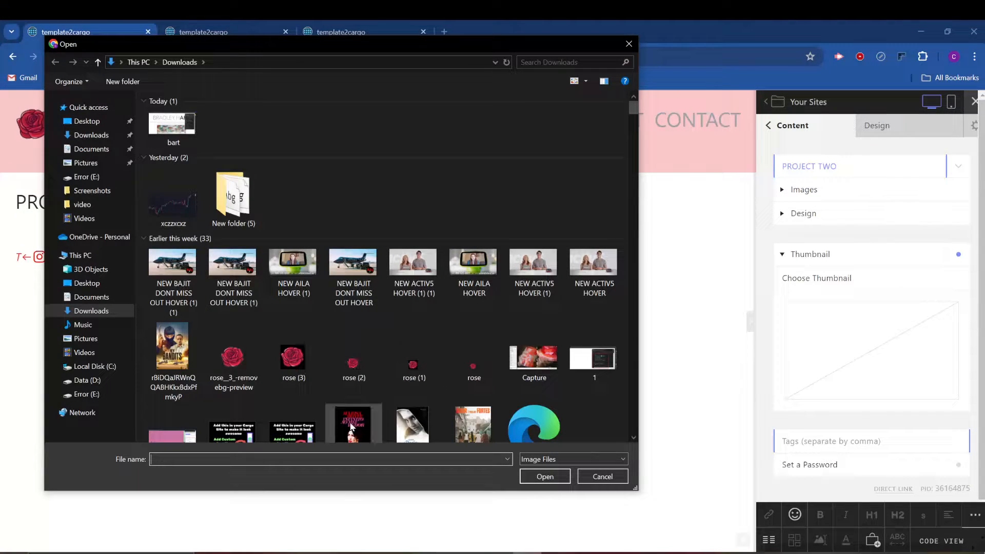
scroll(402, 426, down, 1)
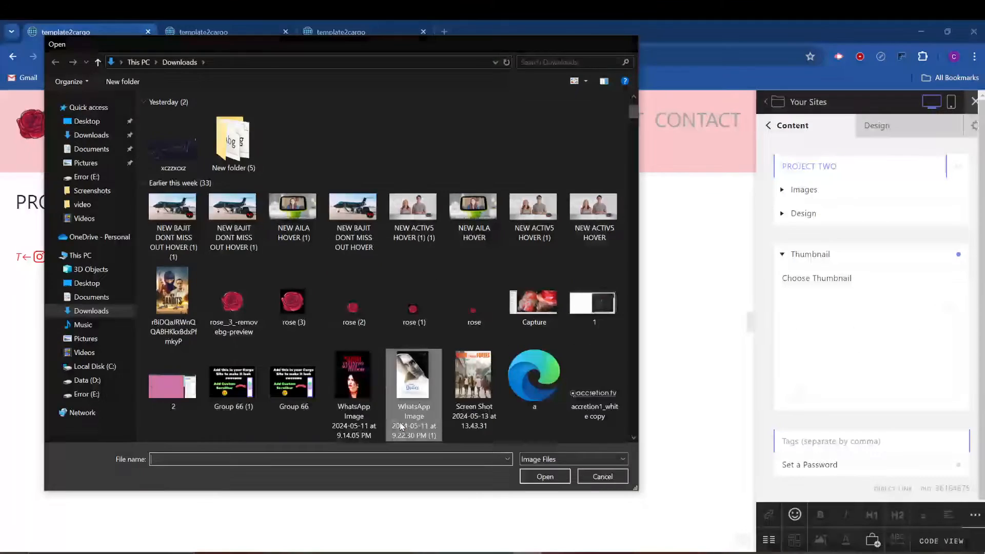
double_click(402, 427)
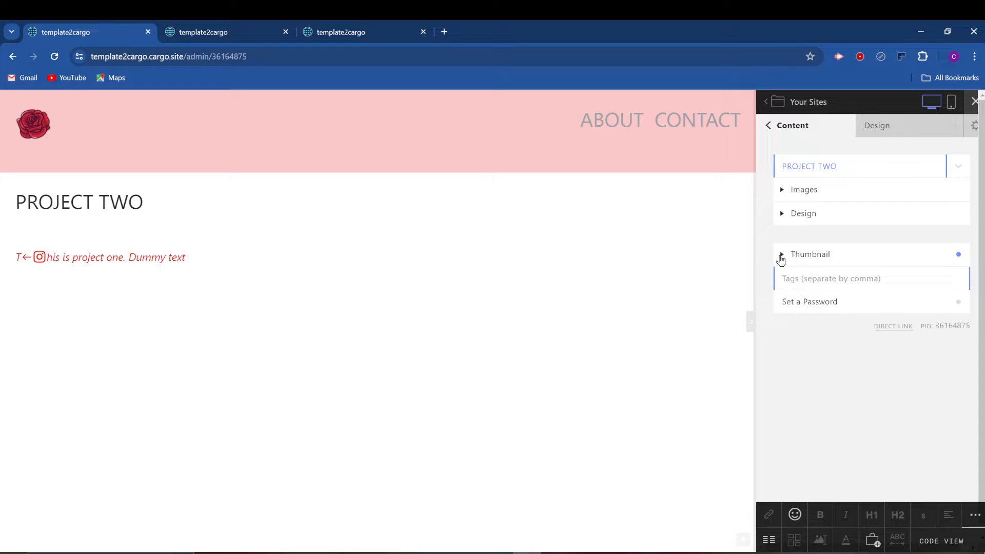
click(773, 132)
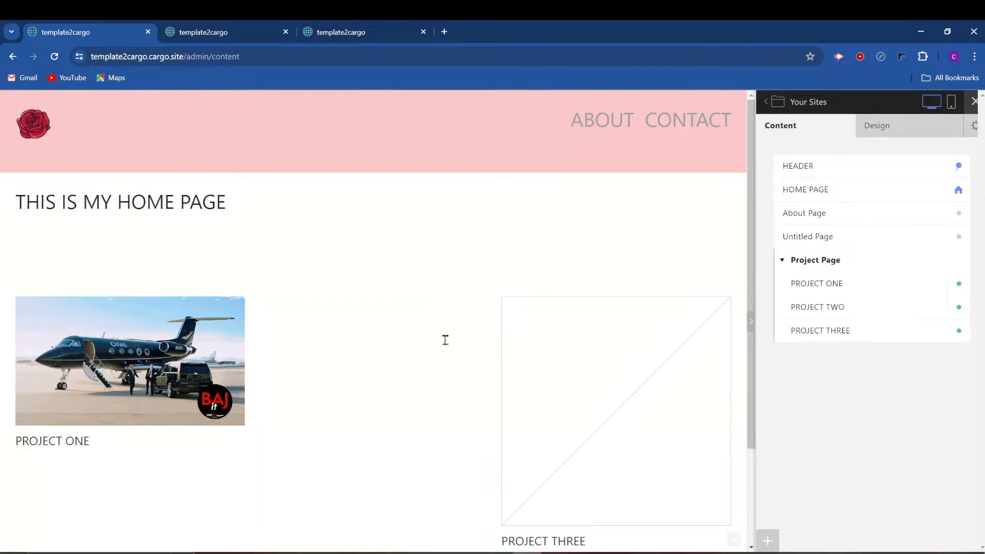
scroll(431, 349, down, 2)
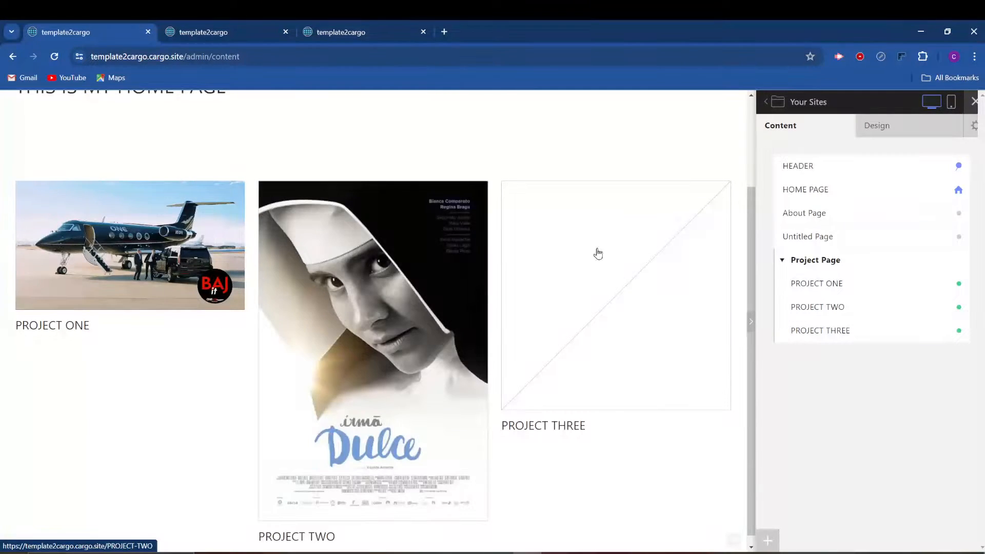
Step: Upload WhatsApp Image 2024-05-11 at 9.14.05 PM as the PROJECT THREE thumbnail and check it on the home page
click(862, 338)
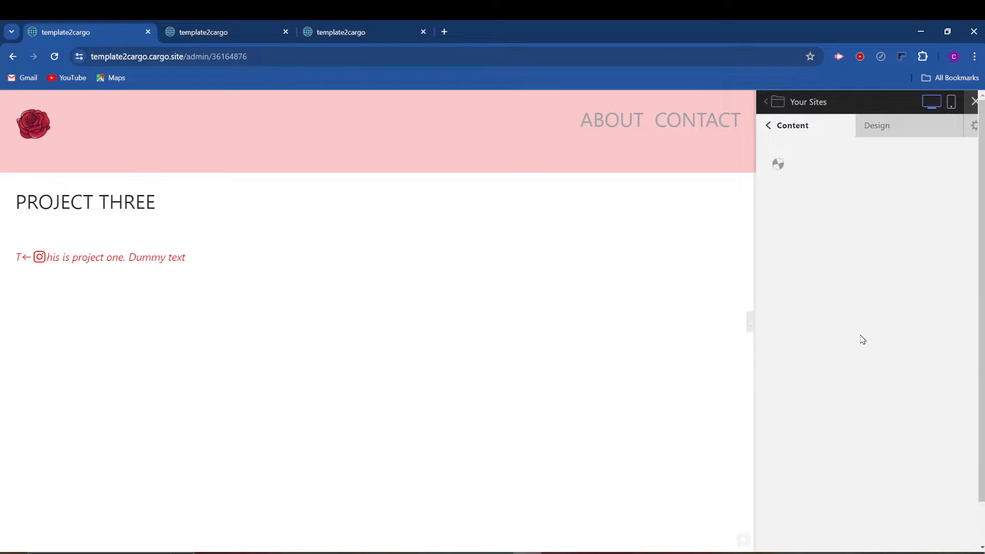
click(794, 256)
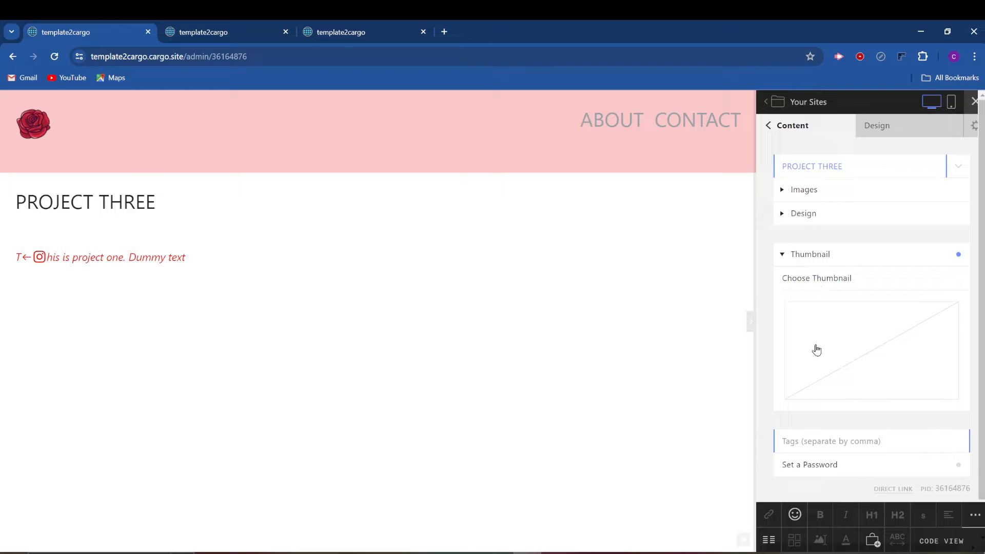
click(818, 349)
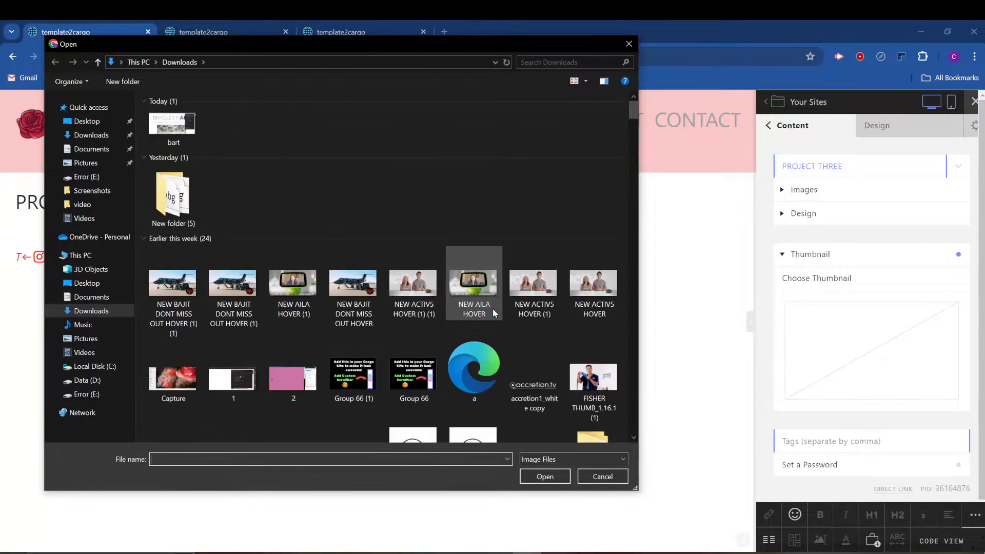
scroll(493, 309, down, 5)
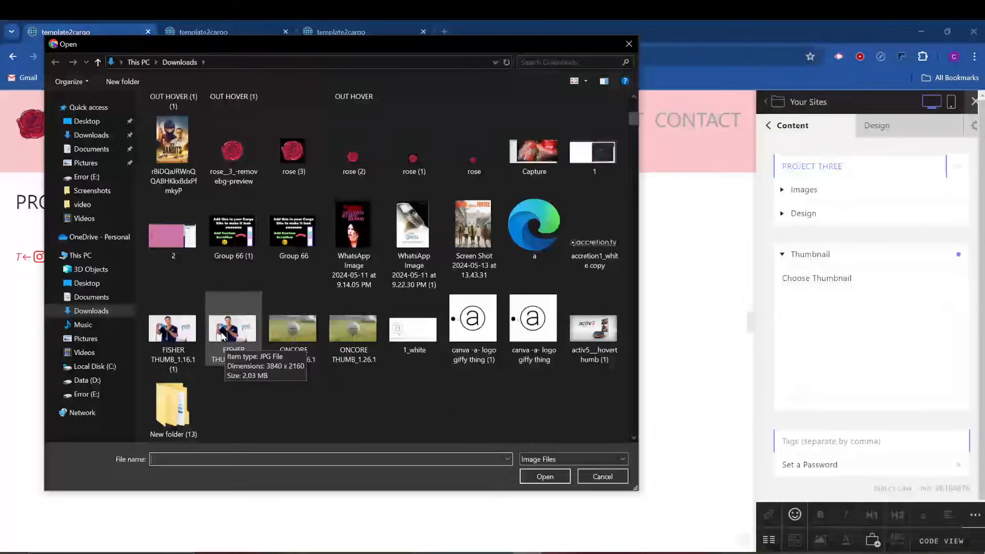
click(358, 229)
double_click(357, 228)
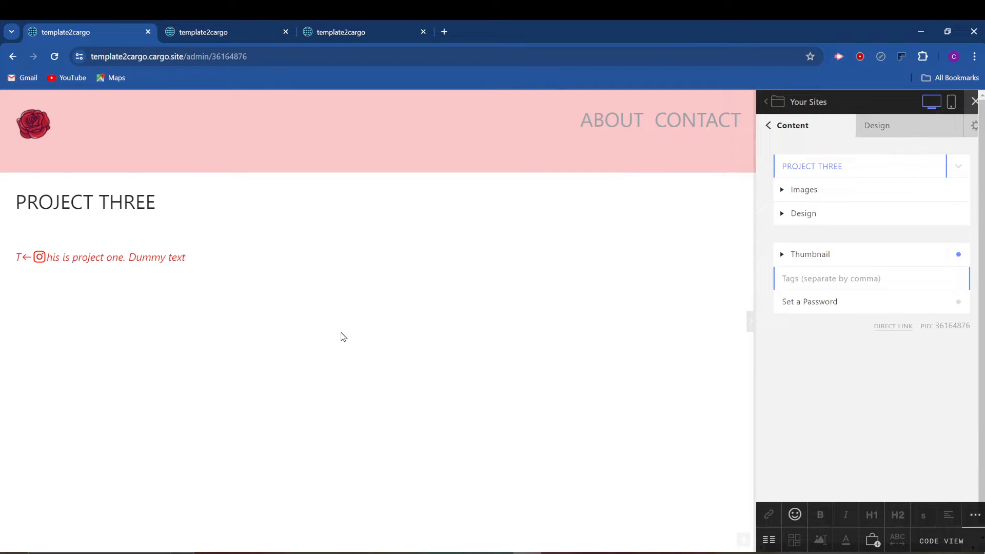
click(772, 131)
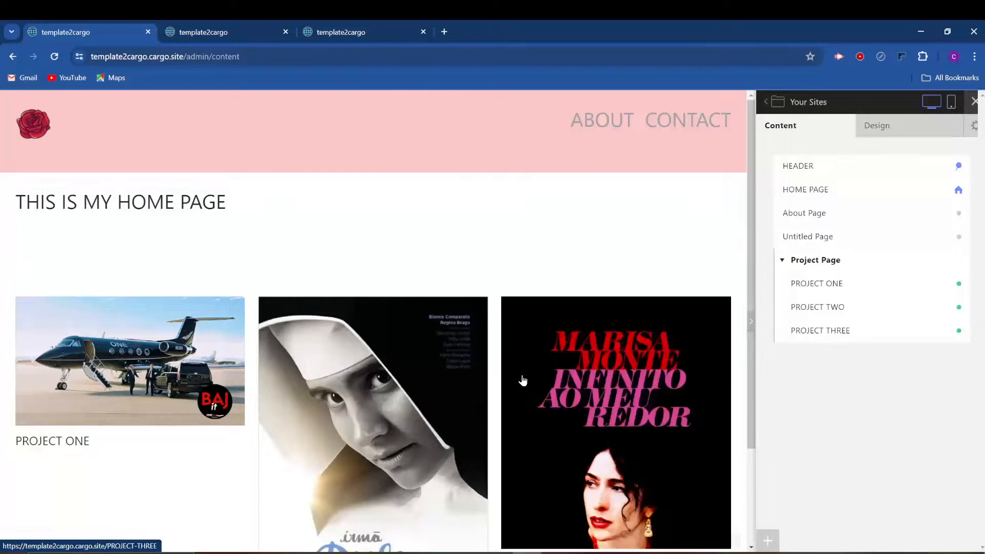
scroll(524, 380, down, 2)
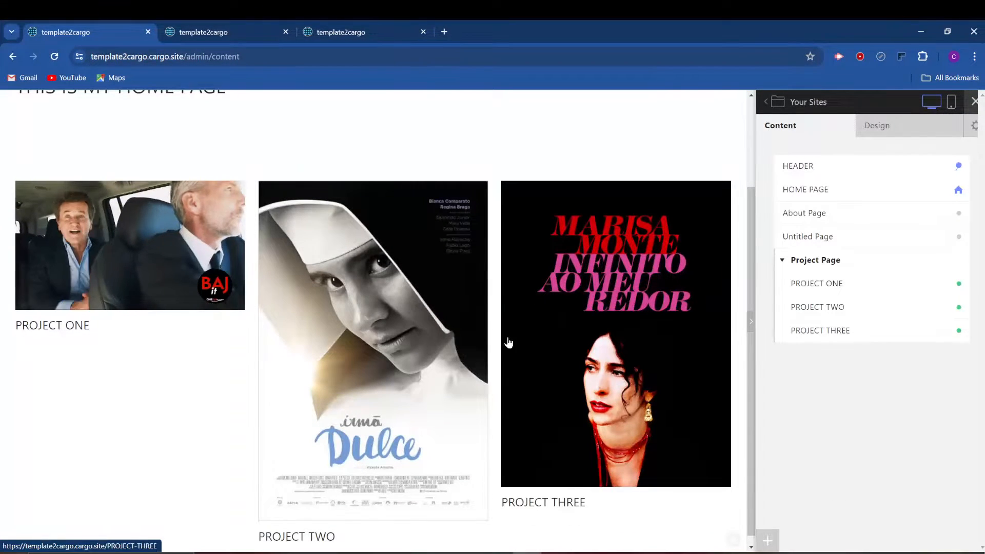
scroll(508, 344, up, 2)
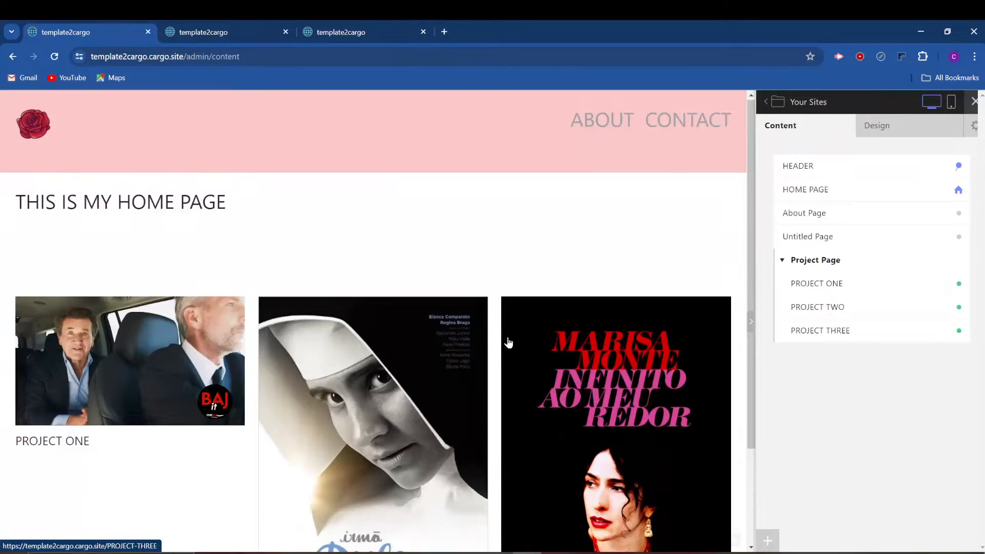
Step: Try the regular grid layout for the thumbnail index in the site's design settings and change it to the row-based layout
click(914, 129)
scroll(399, 332, down, 2)
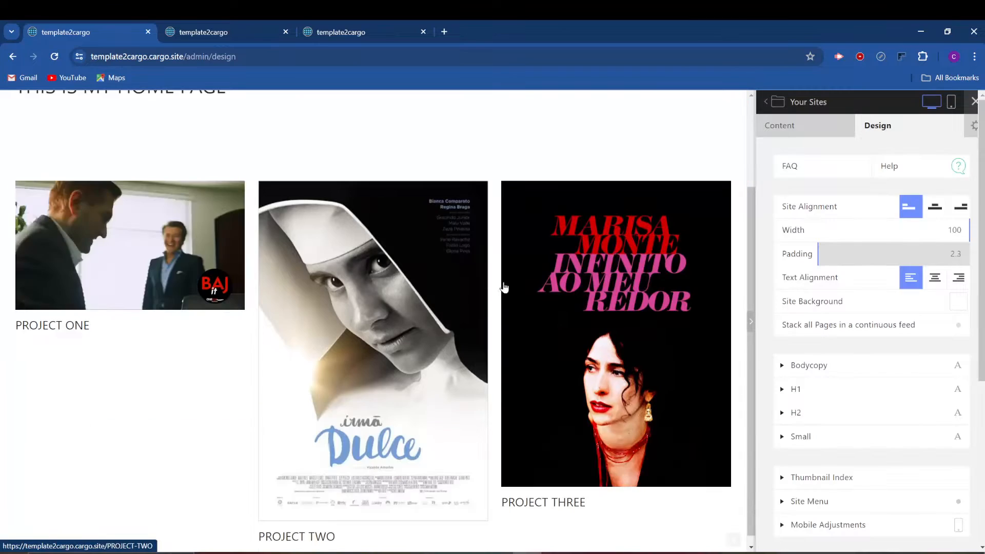
scroll(814, 387, down, 2)
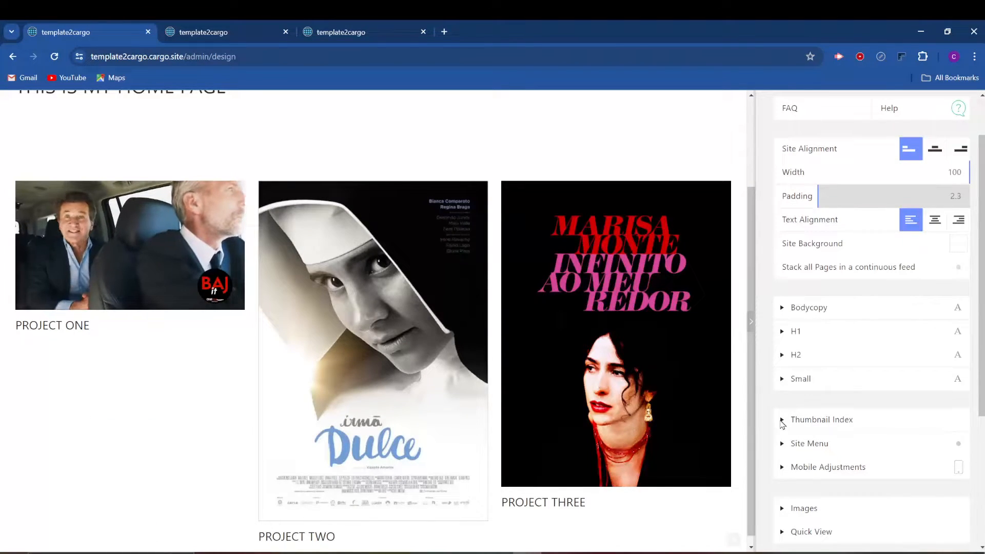
click(782, 420)
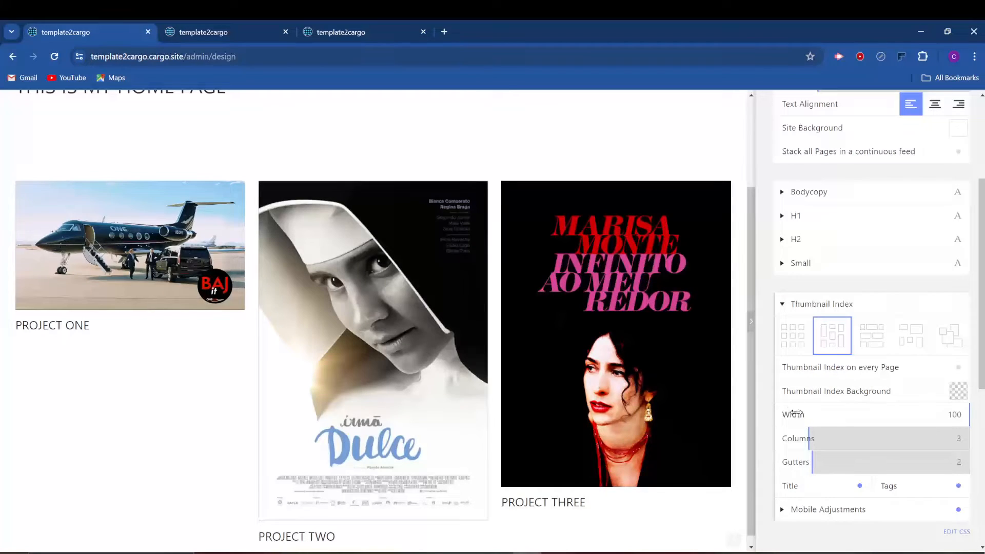
click(794, 338)
click(874, 340)
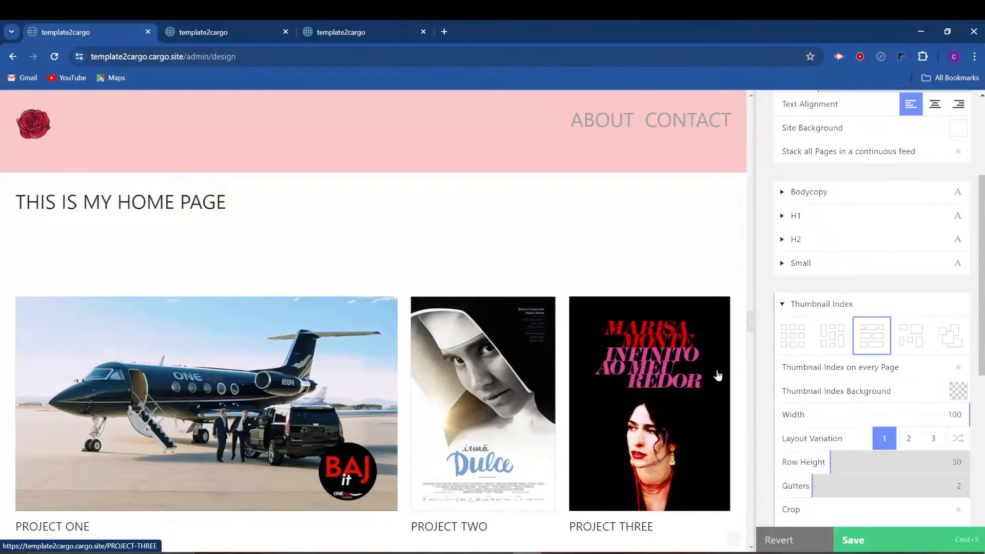
Step: Preview the row-based thumbnail index in the mobile view and save the site's design settings
scroll(916, 404, down, 3)
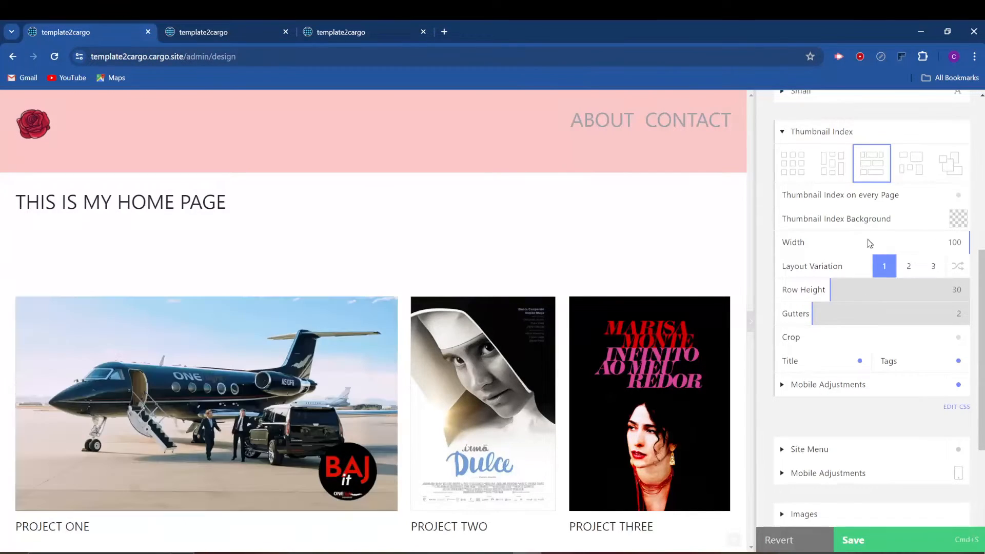
scroll(899, 143, up, 6)
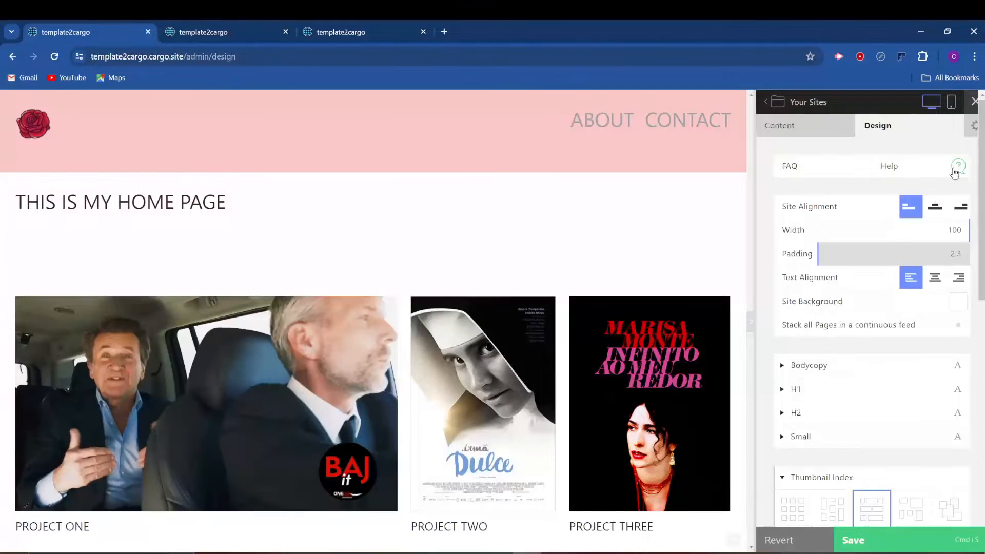
click(954, 105)
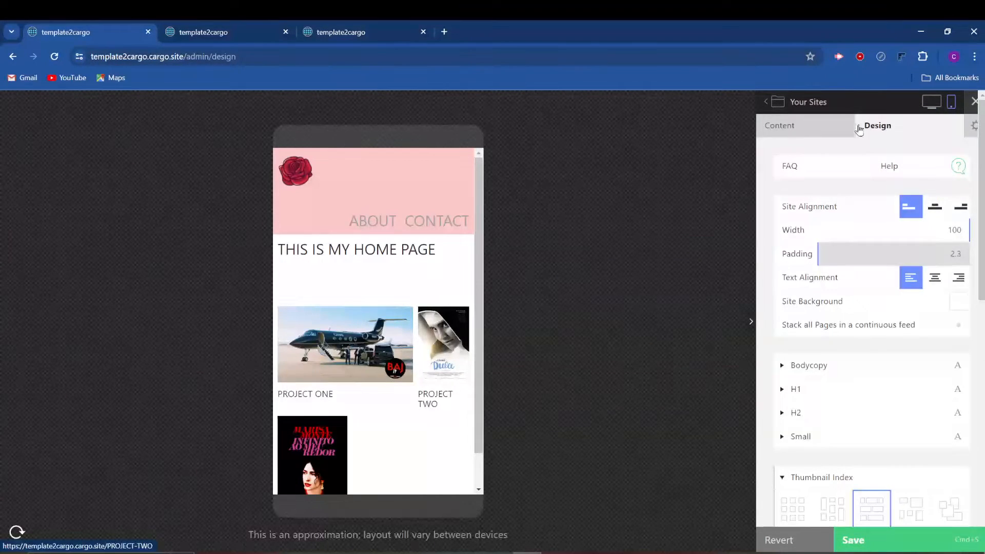
click(887, 546)
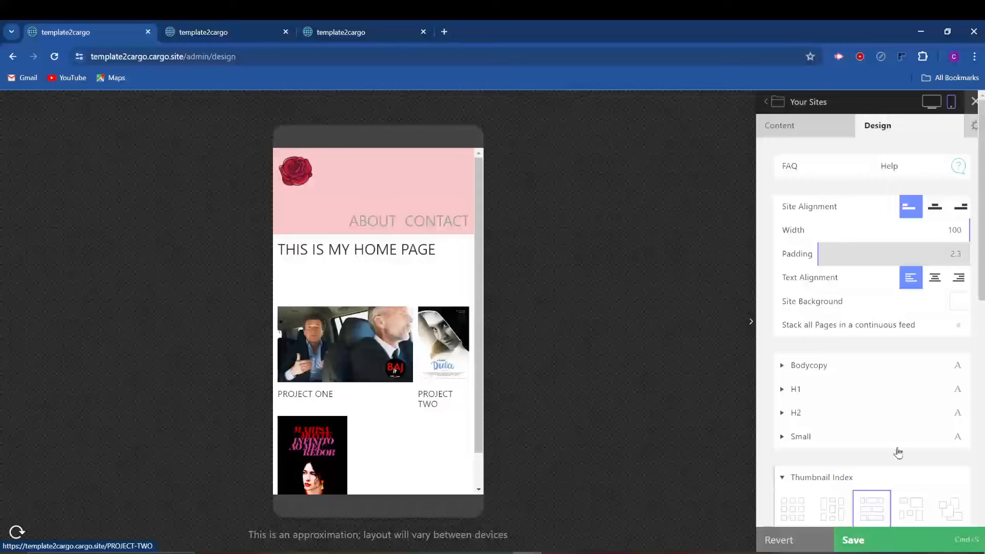
Step: Disable Single Column on Mobile for the HEADER page's two-column layout, save it and return to the page list
click(798, 126)
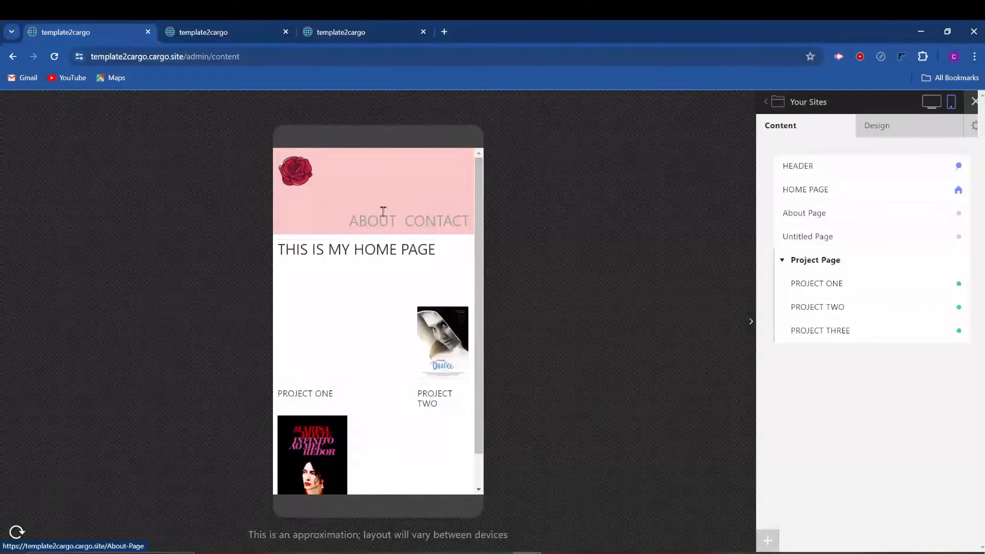
click(813, 171)
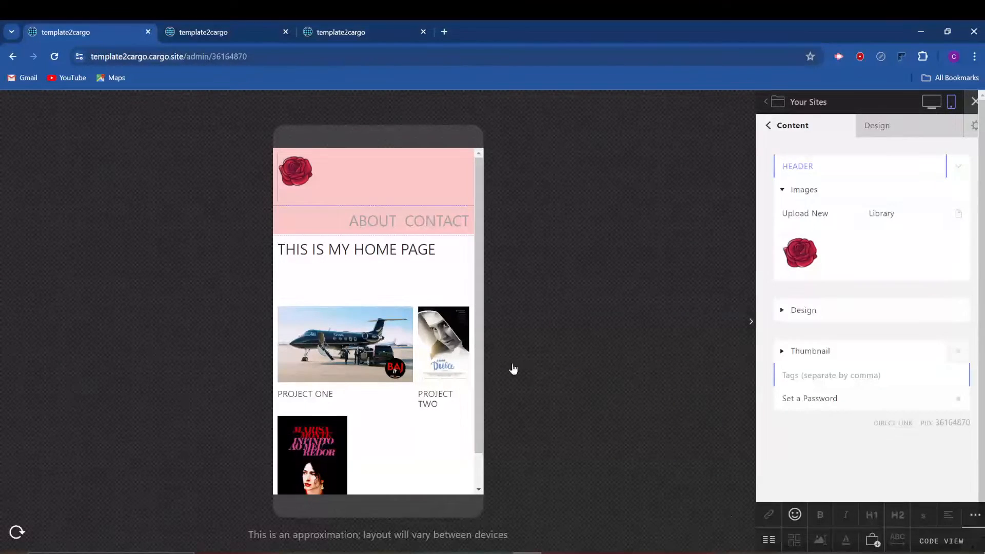
click(768, 545)
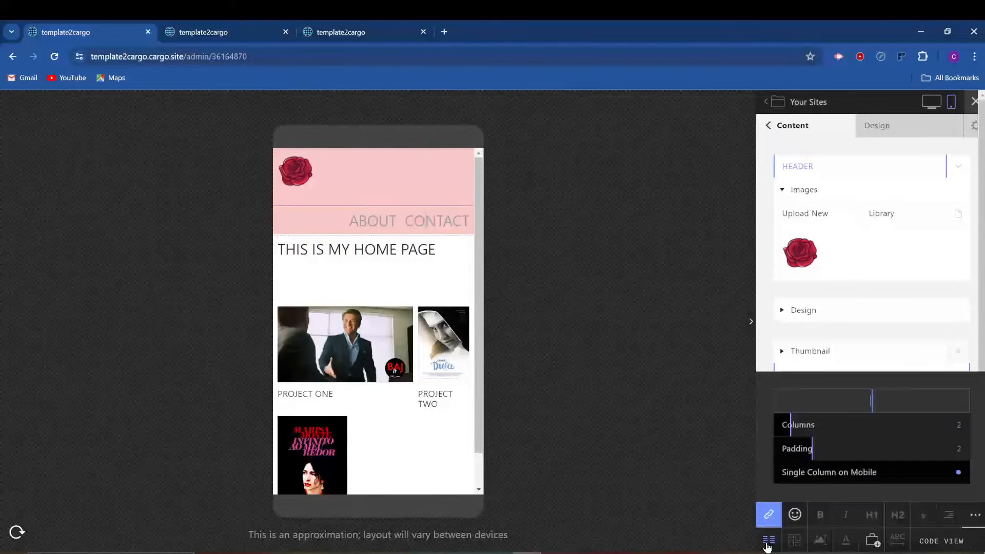
click(961, 477)
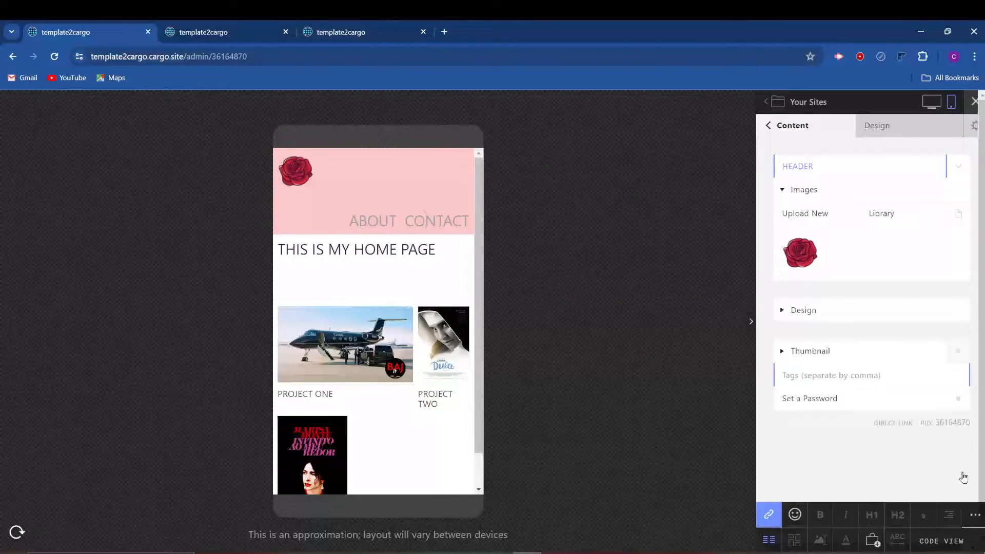
click(770, 543)
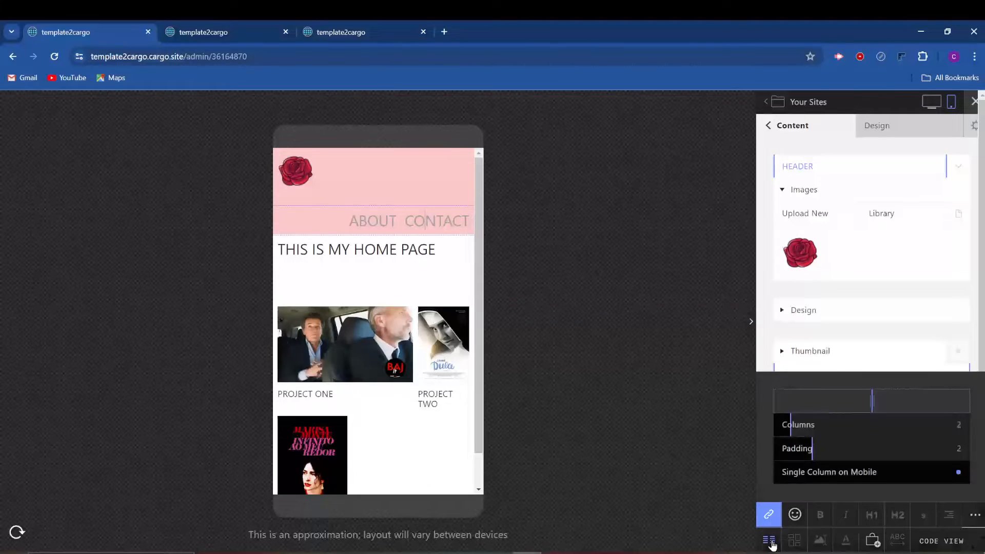
click(958, 473)
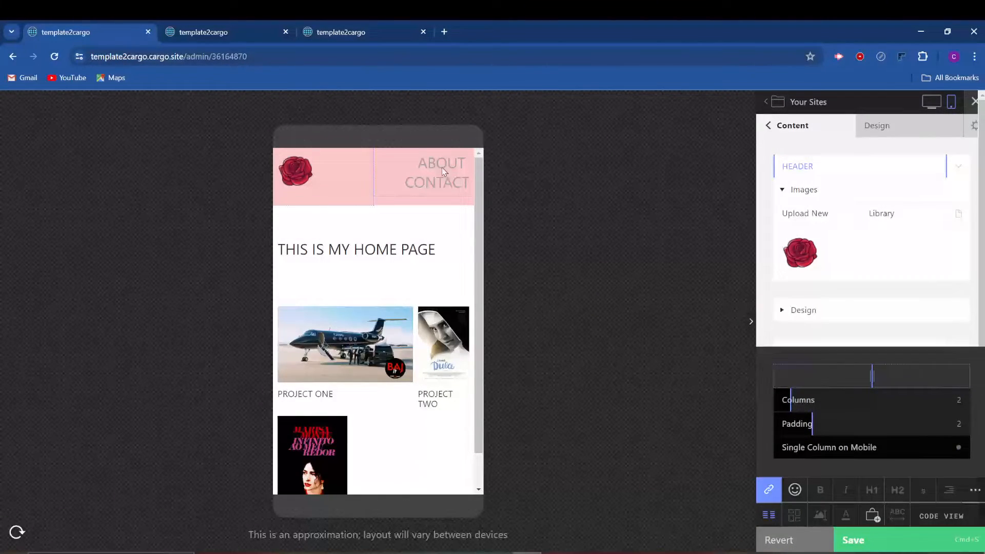
click(898, 541)
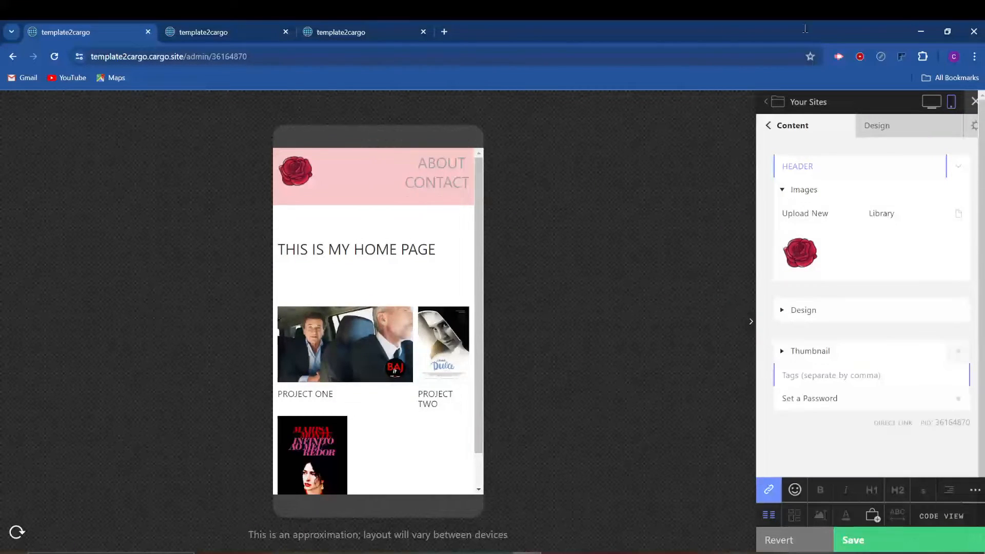
click(770, 127)
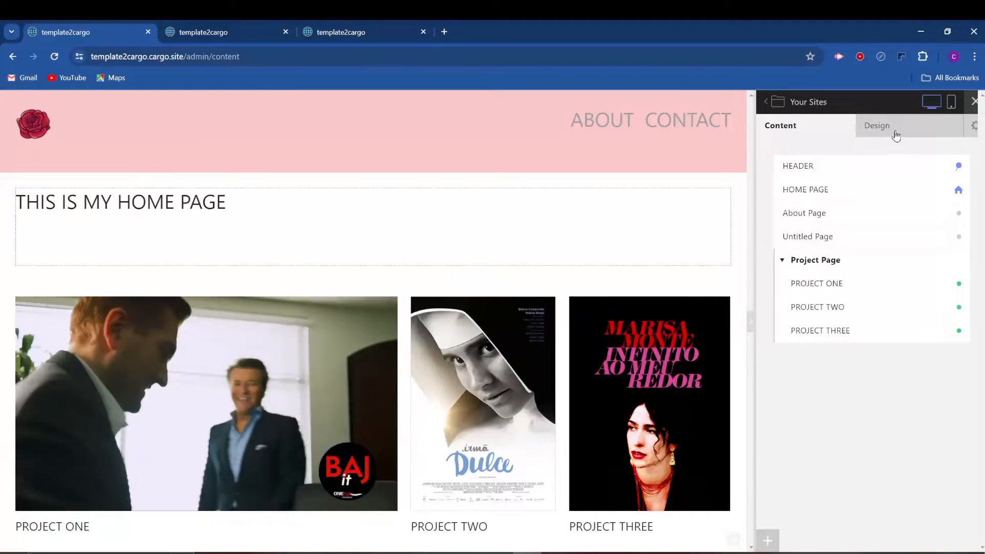
Step: Disable Show on Mobile in the HEADER page's pin settings and check the home page in the mobile preview
click(895, 134)
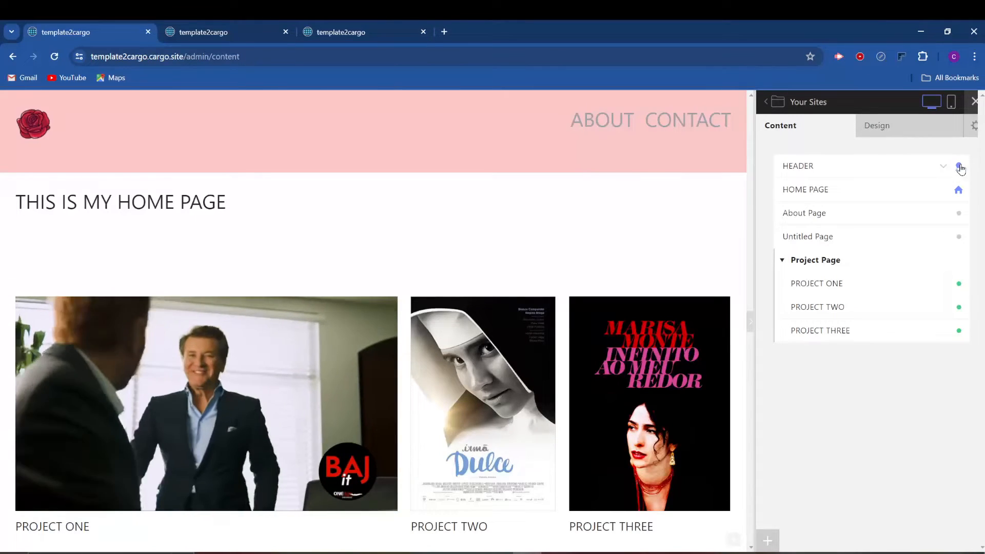
click(958, 167)
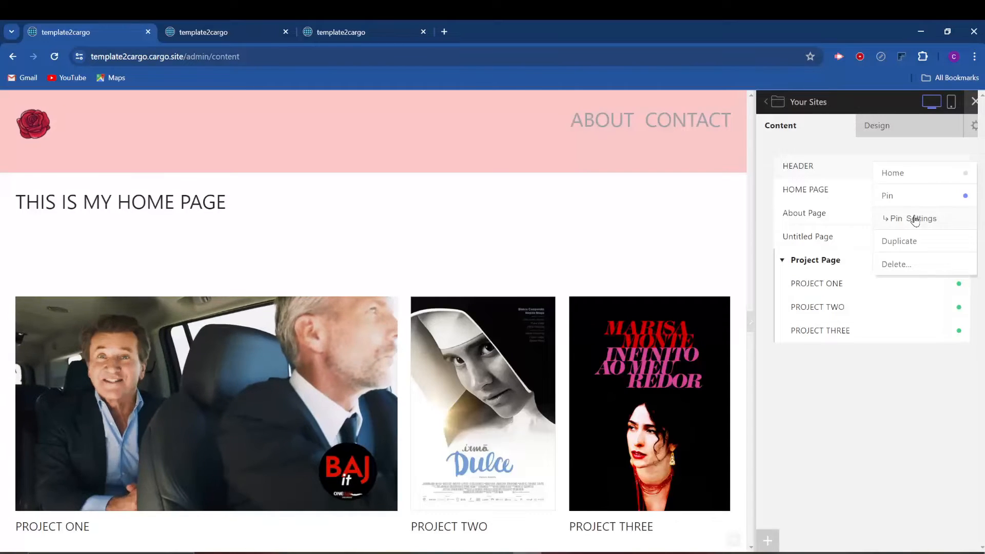
click(913, 220)
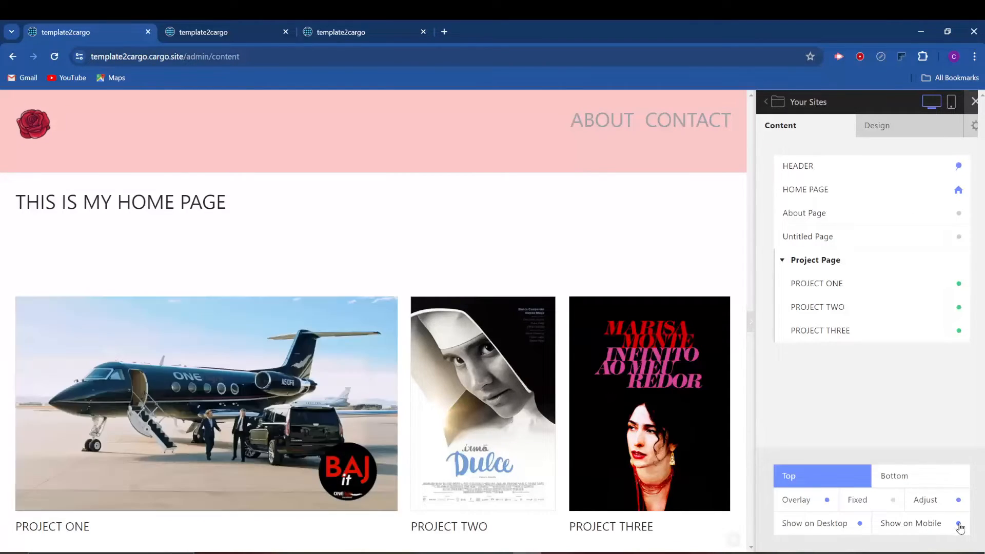
click(959, 523)
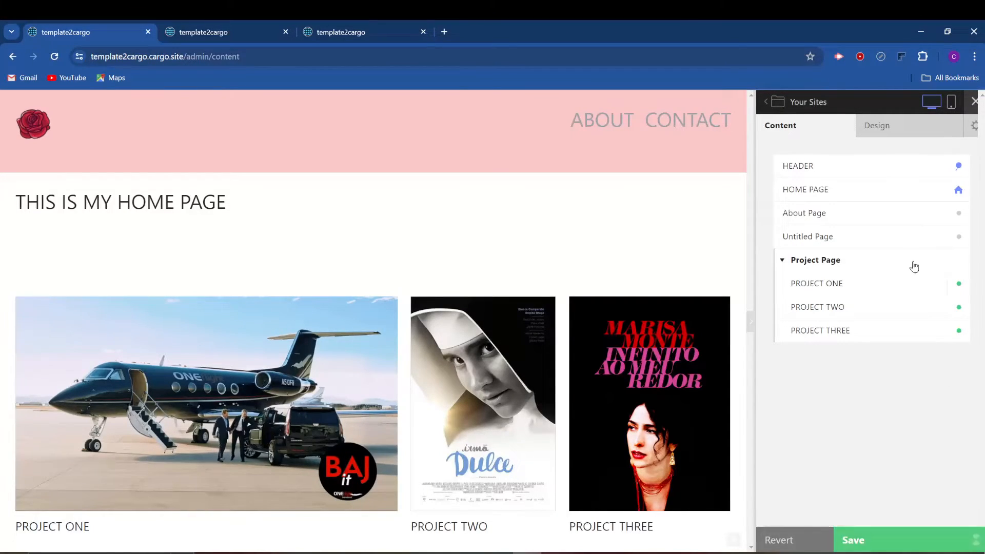
click(952, 106)
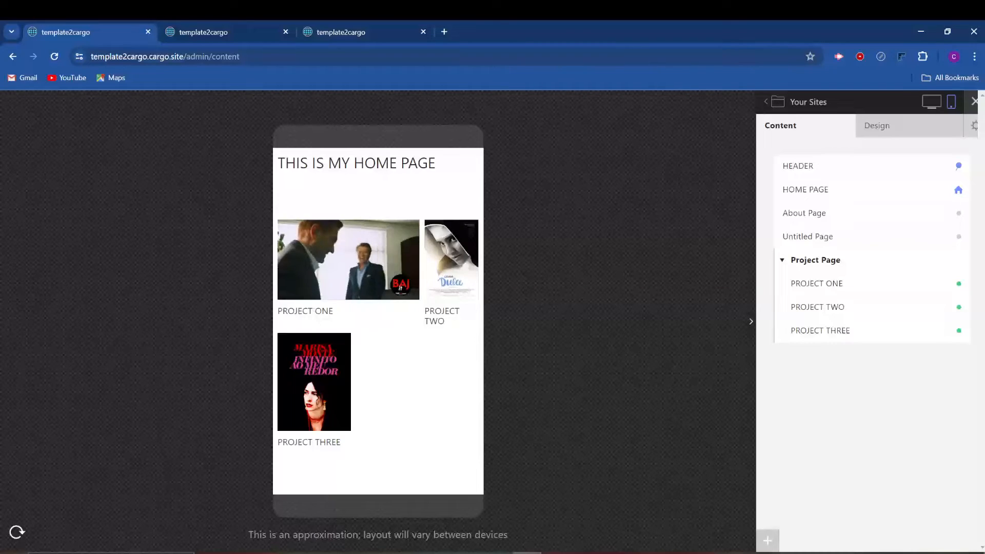
Step: Look through the site's thumbnail index design settings and its custom CSS code
click(893, 138)
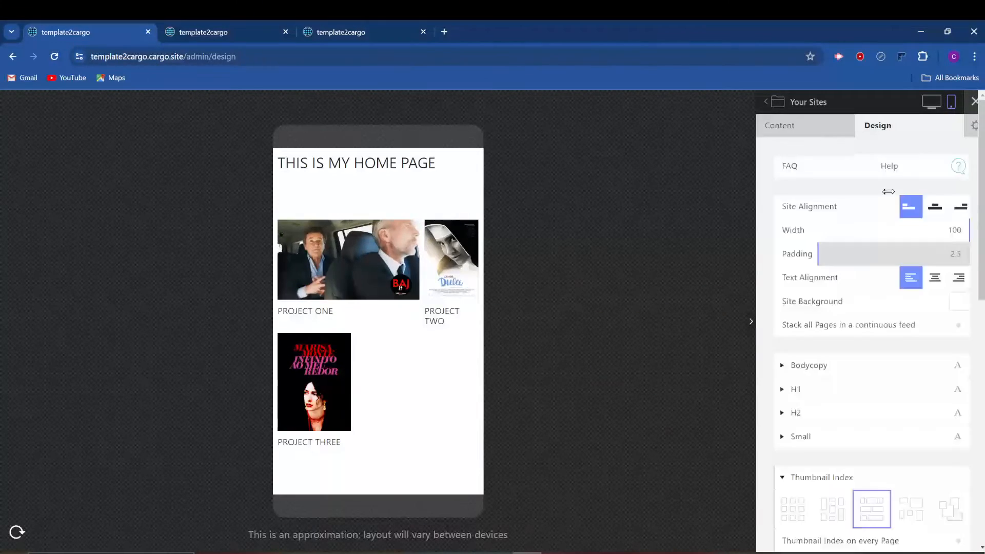
scroll(891, 319, down, 8)
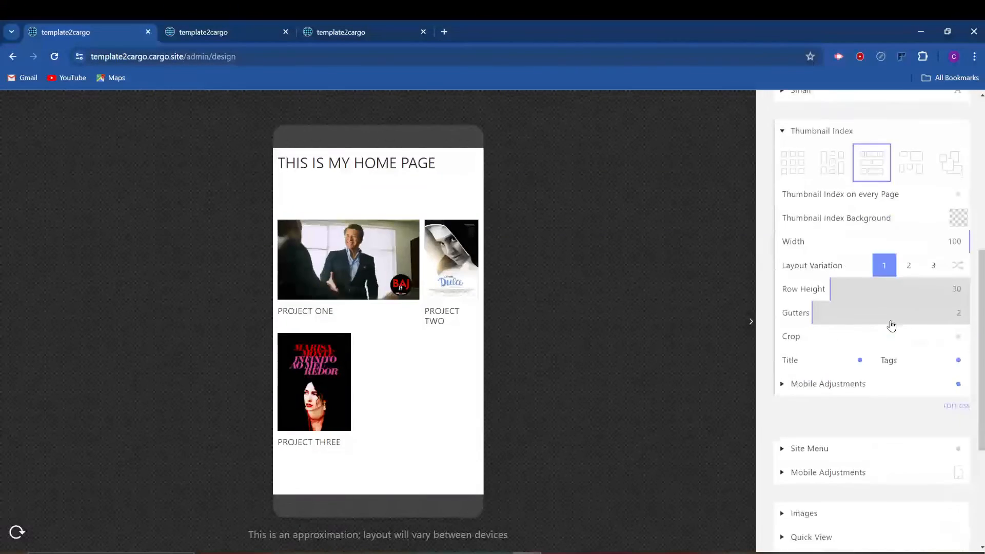
scroll(891, 325, down, 3)
scroll(891, 324, up, 4)
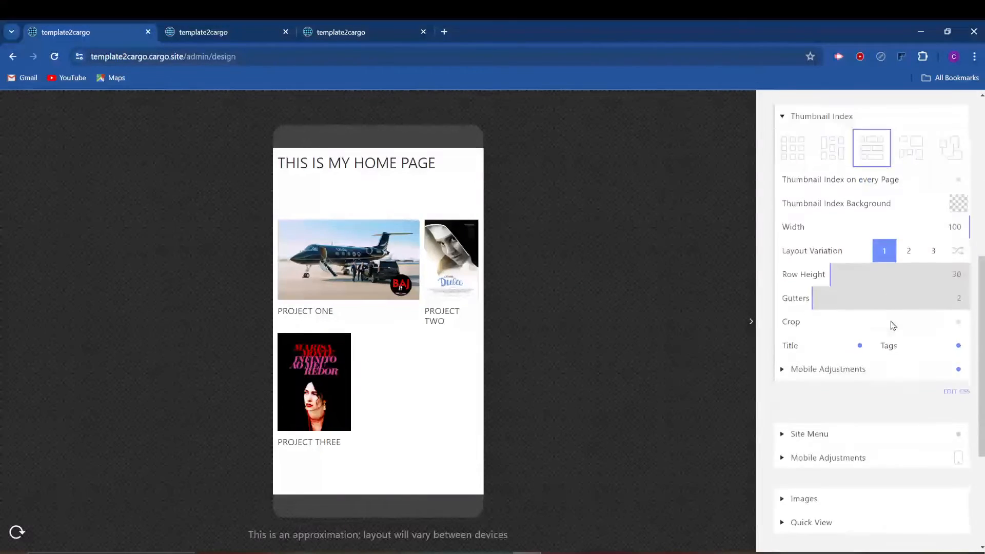
scroll(862, 343, down, 4)
click(812, 365)
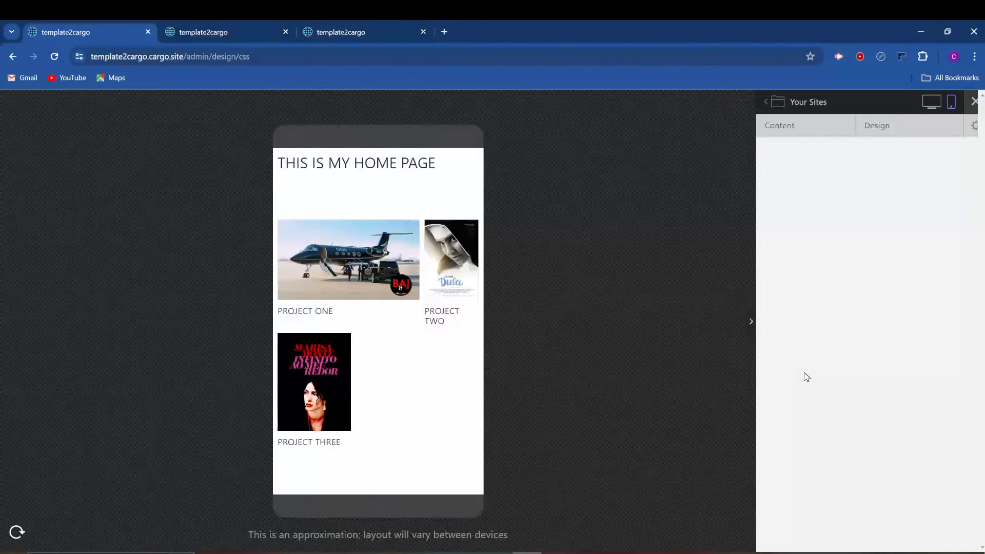
scroll(867, 296, down, 10)
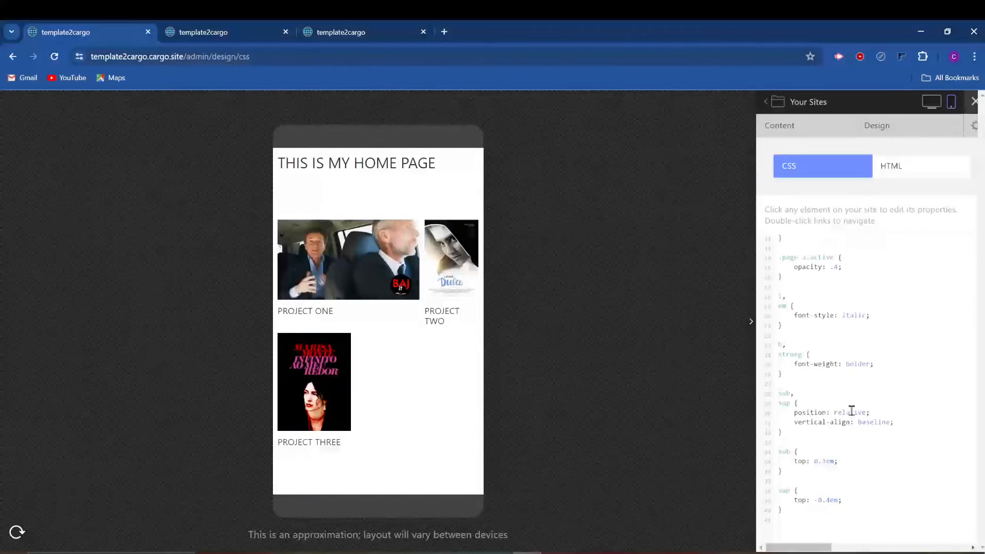
scroll(910, 303, down, 10)
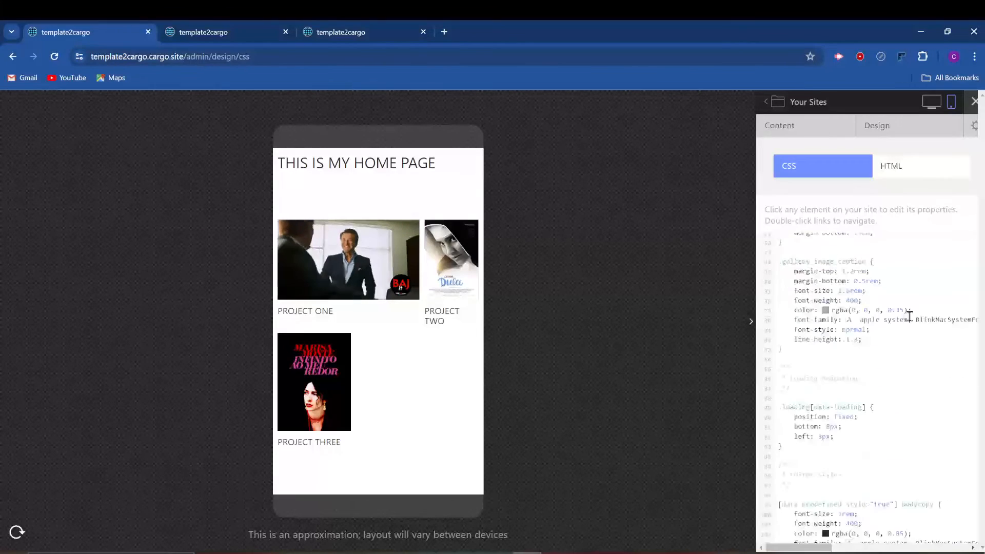
scroll(895, 373, up, 10)
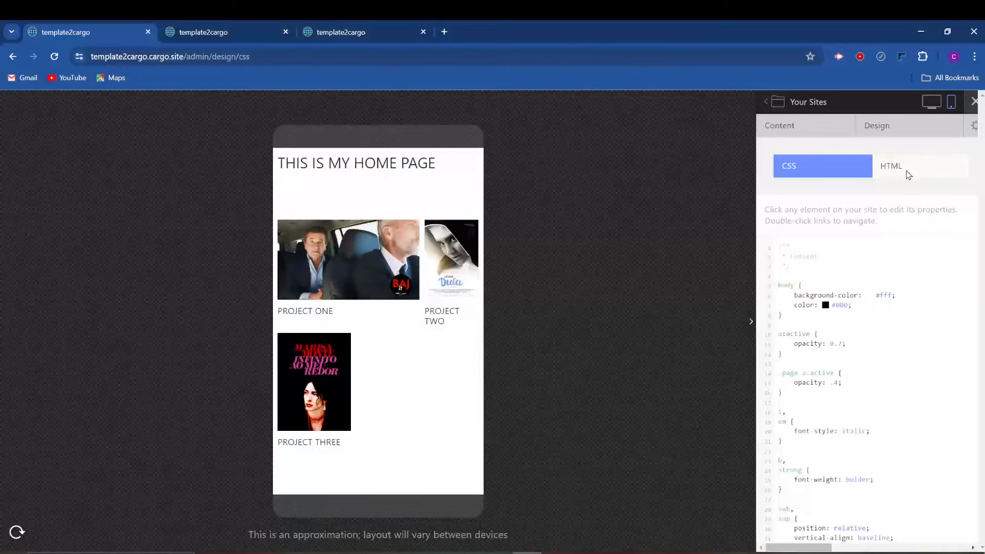
Step: Add a script block with an alert call showing "a" to the site's custom HTML and save it
click(908, 174)
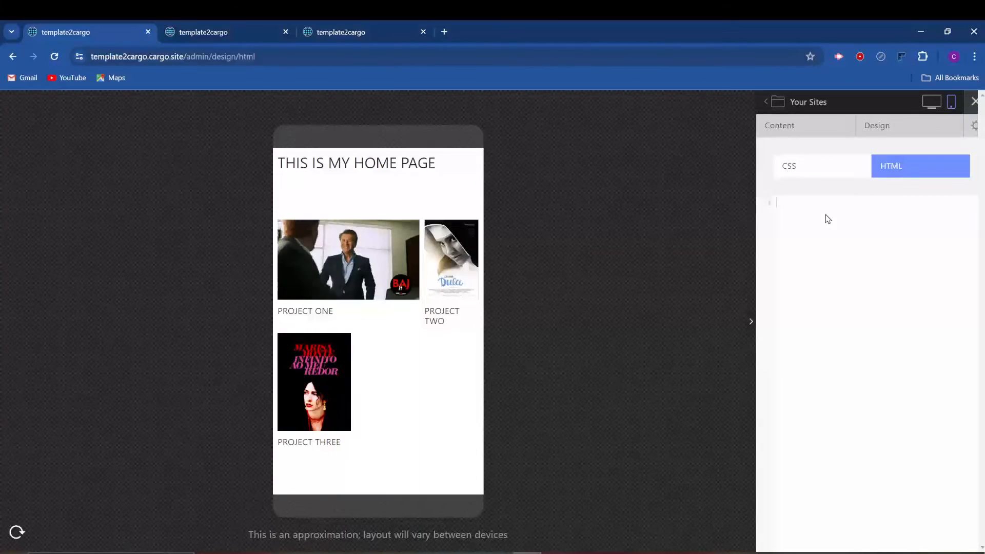
text(<script>)
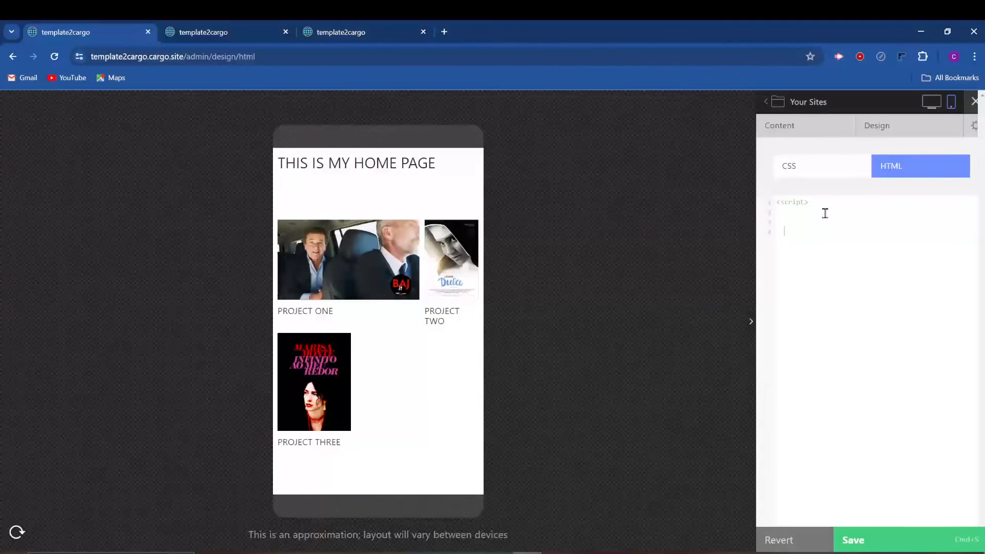
text(</script>)
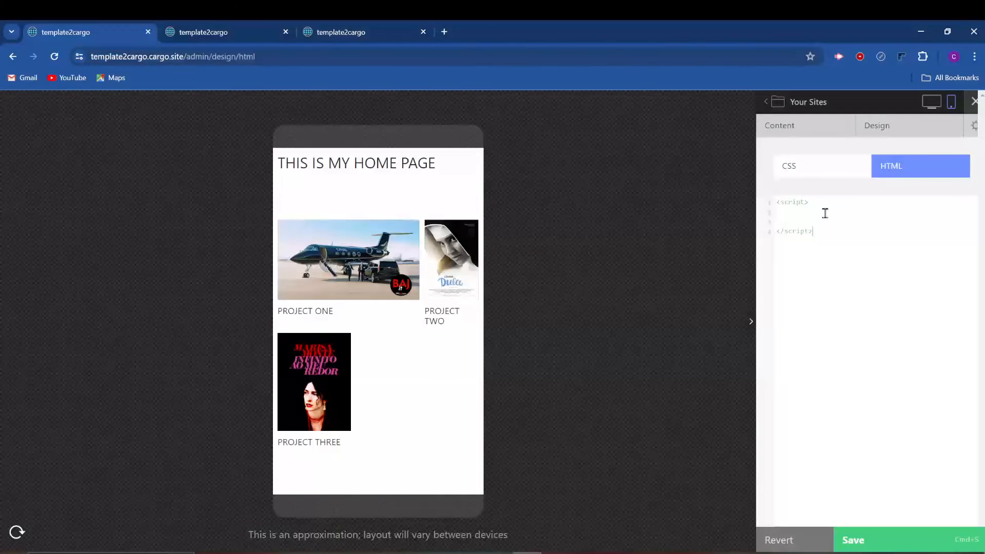
text(lert()_;)
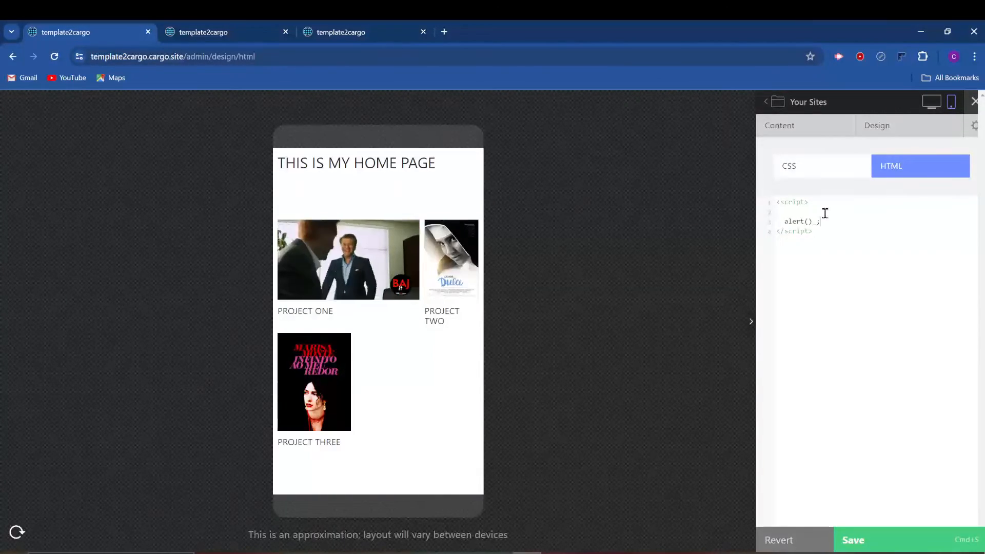
key(Left)
key(Left)
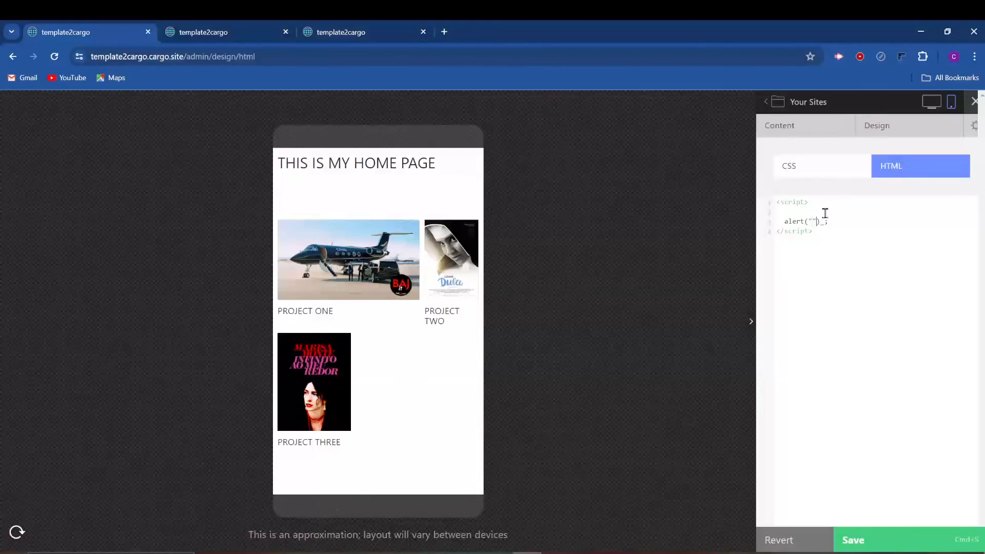
click(908, 537)
click(513, 324)
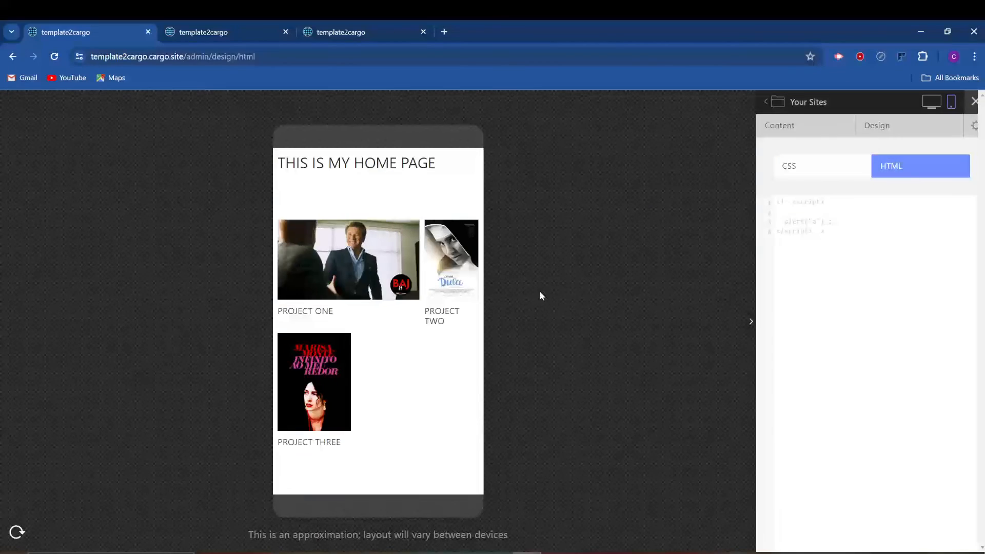
Step: Remove the stray underscore and the comment markers from the script, save it and dismiss the alert
key(BackSpace)
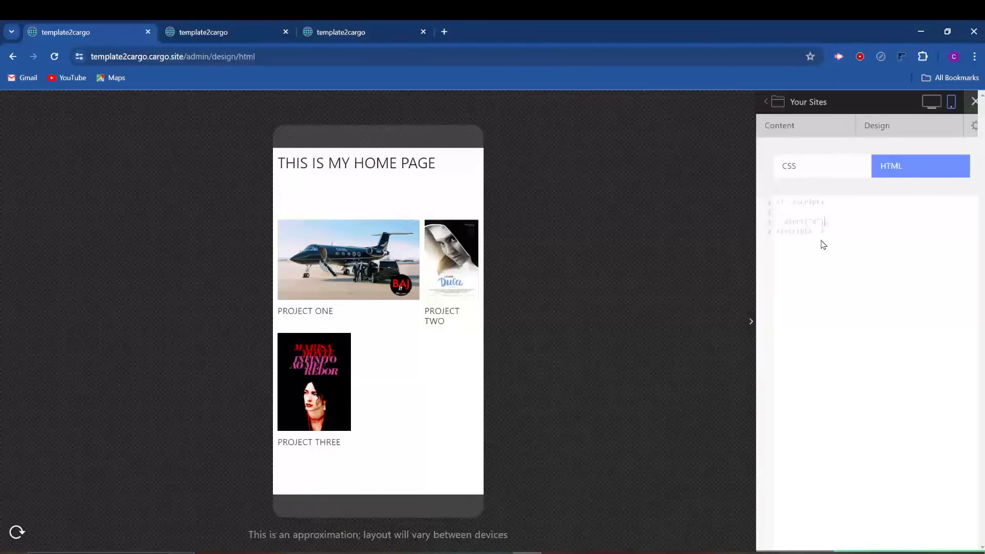
drag(844, 234, 849, 234)
key(BackSpace)
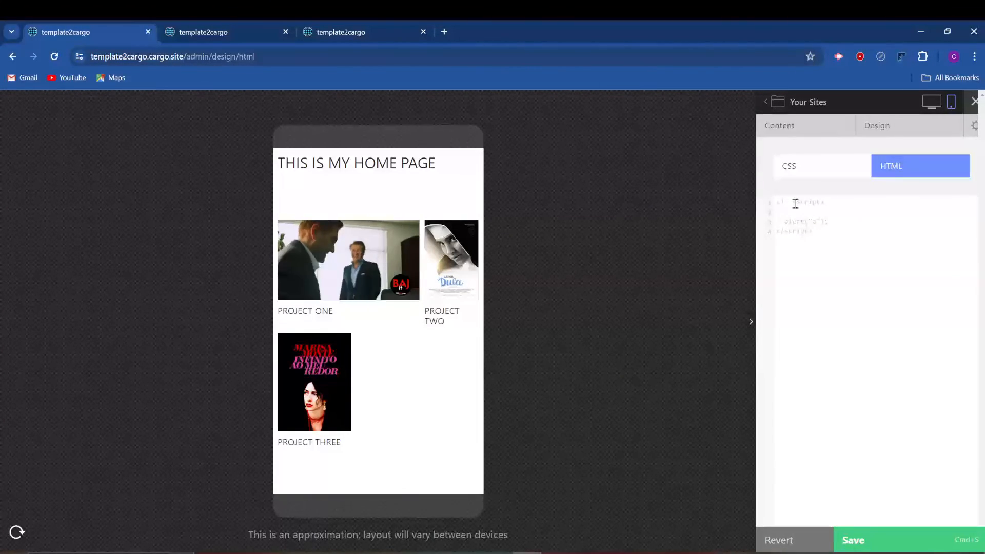
drag(792, 204, 765, 210)
click(800, 206)
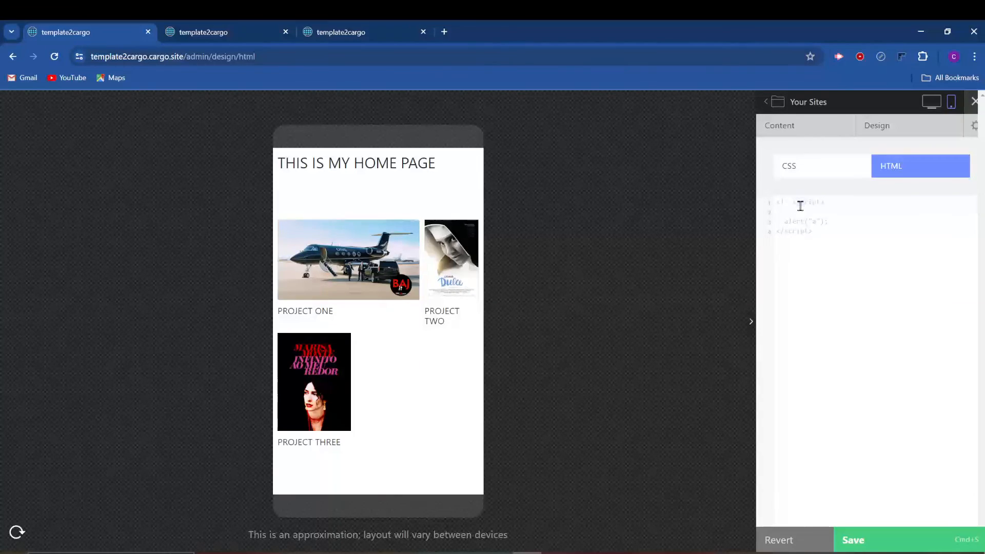
key(BackSpace)
key(BackSpace)
key(BackSpace)
key(BackSpace)
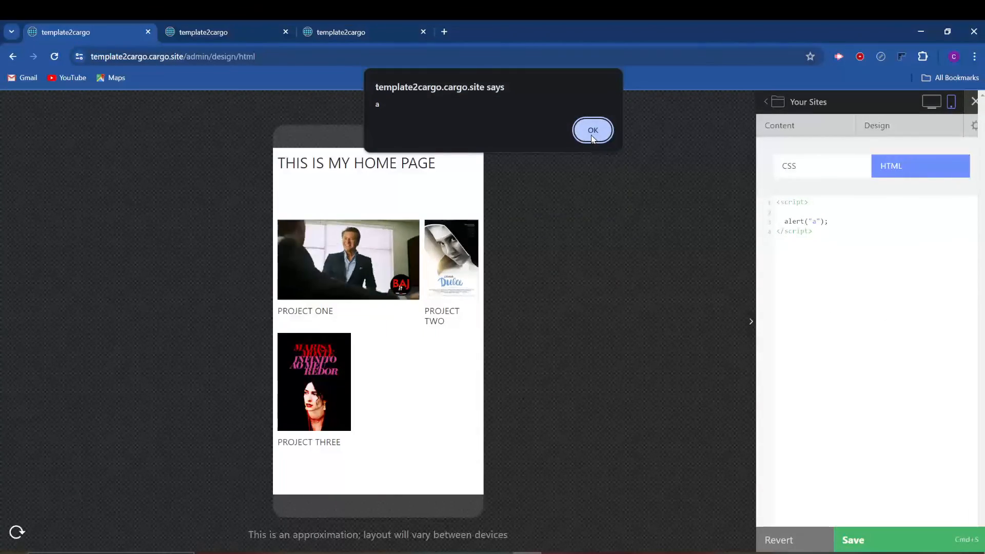
click(592, 136)
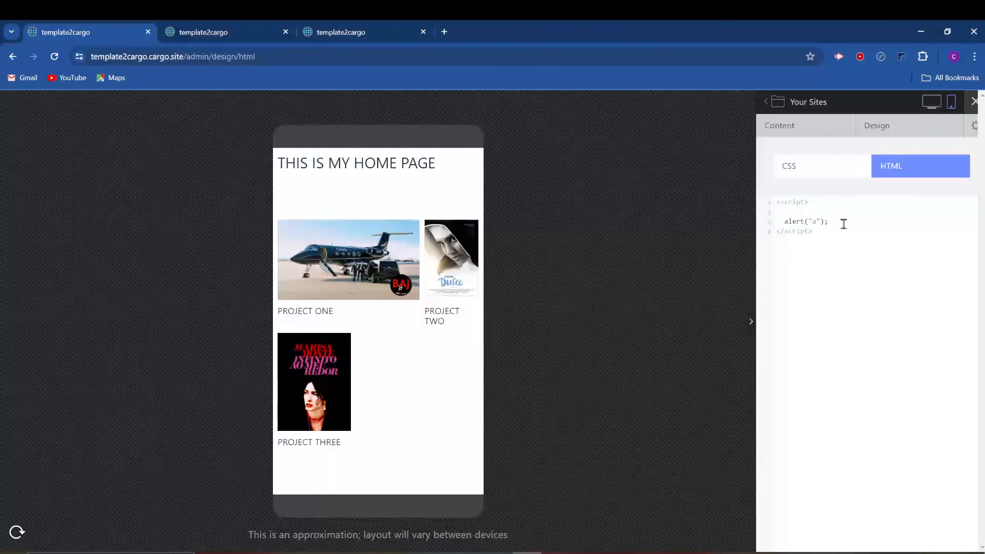
Step: Delete the whole alert script from the site's custom HTML and save the empty code
drag(816, 237, 775, 190)
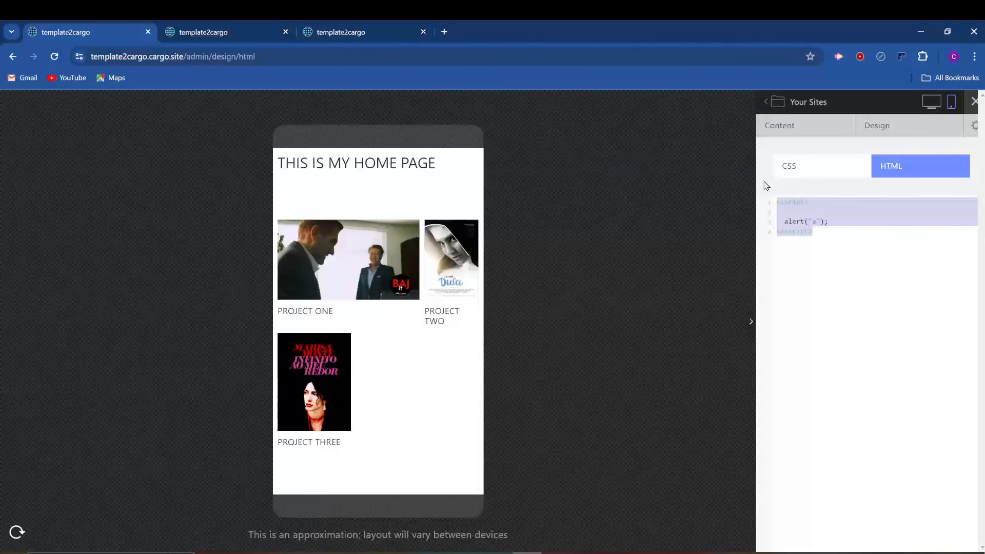
key(BackSpace)
click(878, 541)
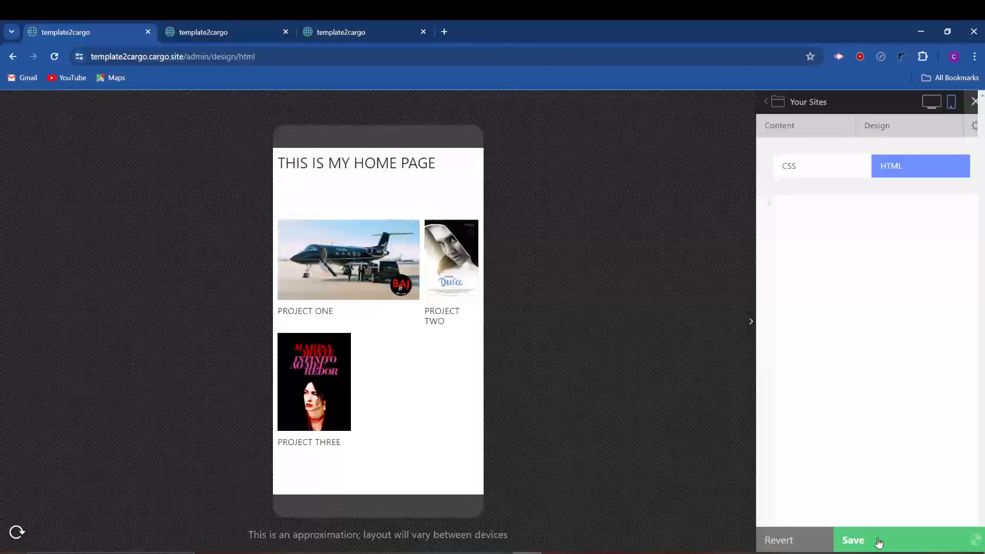
Step: Return to the page list and show the home page in the desktop preview
click(811, 125)
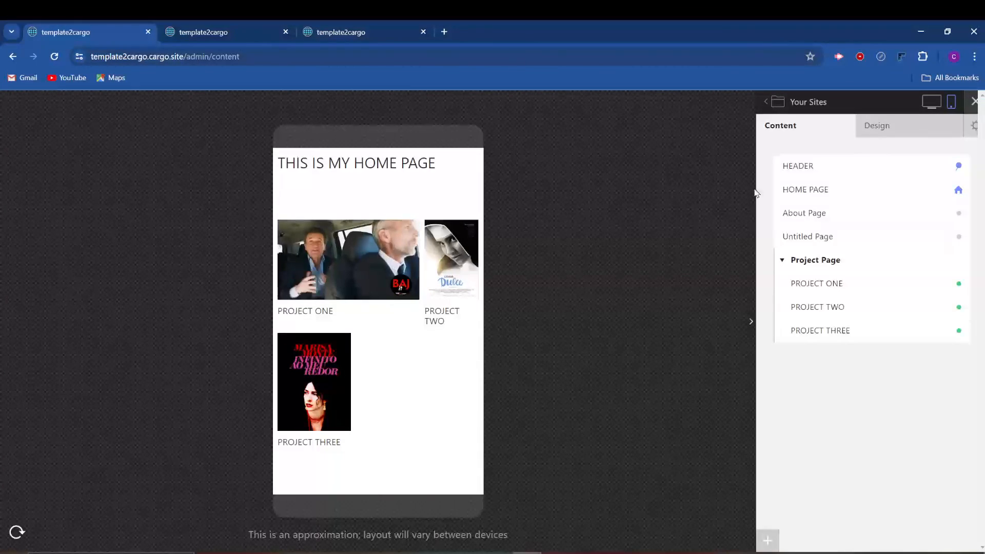
click(931, 101)
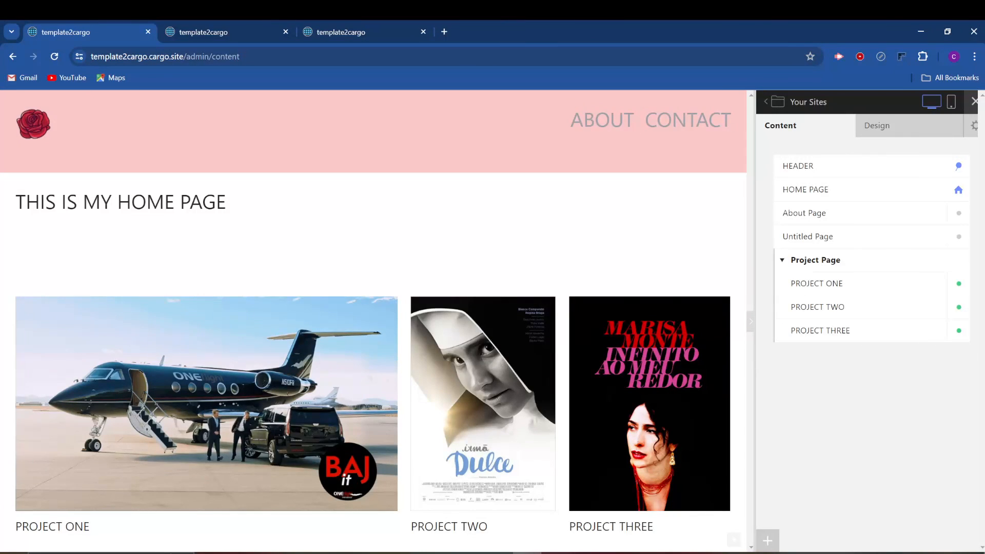